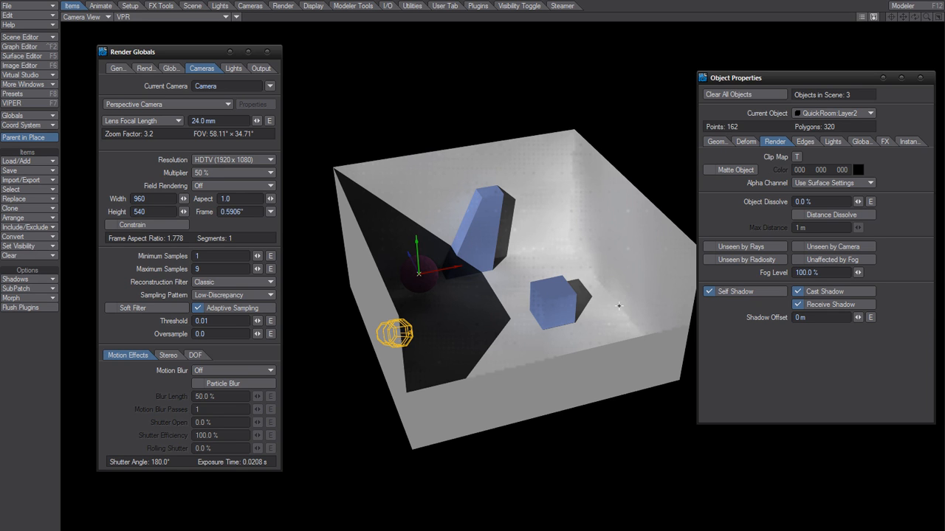
Open the global illumination settings and compare the radiosity with Interpolated turned off and on again.
left_click(170, 68)
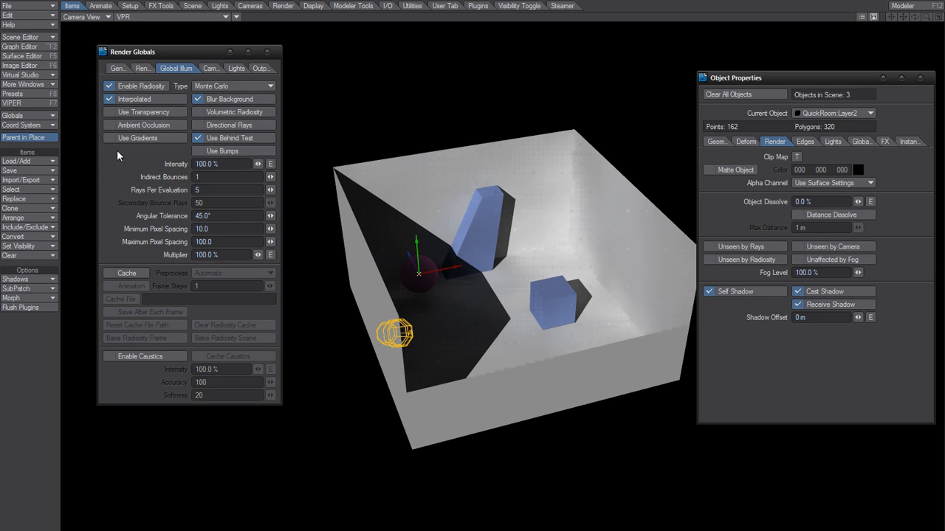
left_click(144, 100)
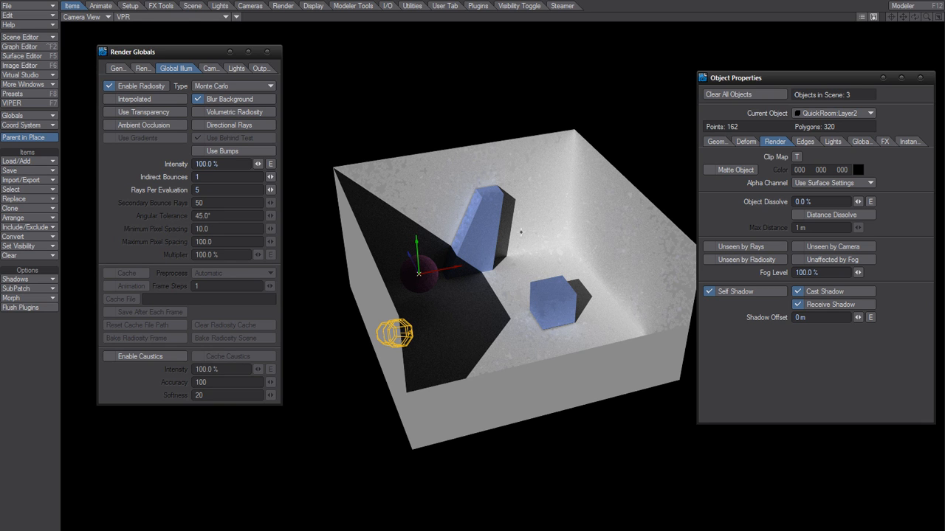
left_click(157, 99)
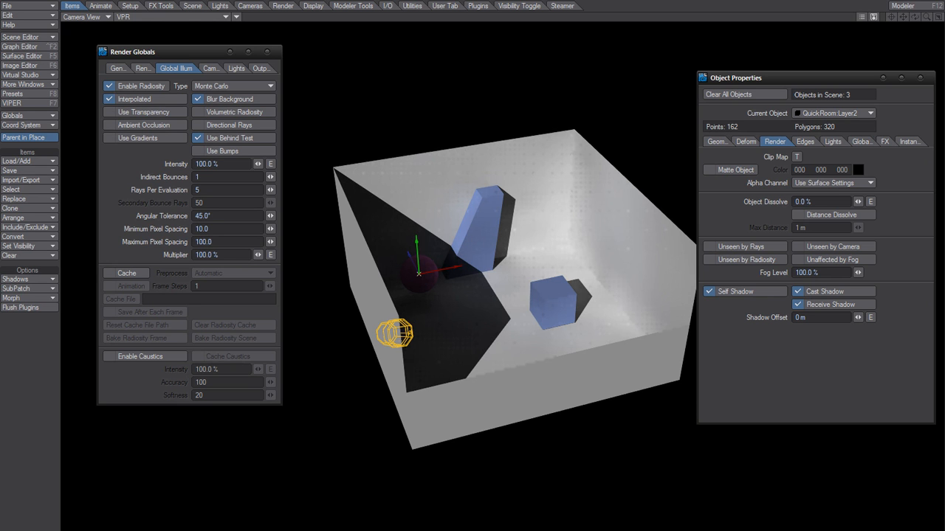
Try moving the sphere across the room floor and undo the move.
left_click_drag(419, 274, 440, 299)
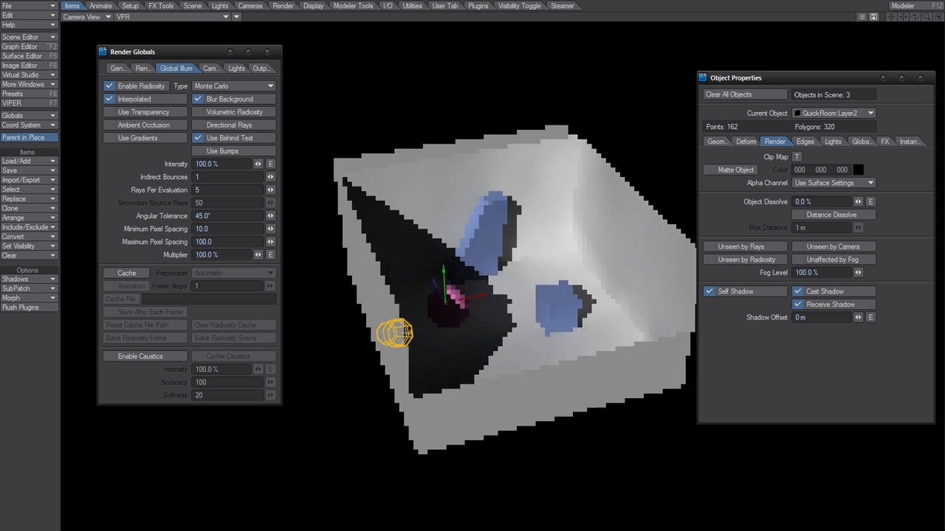
key("ctrl+z")
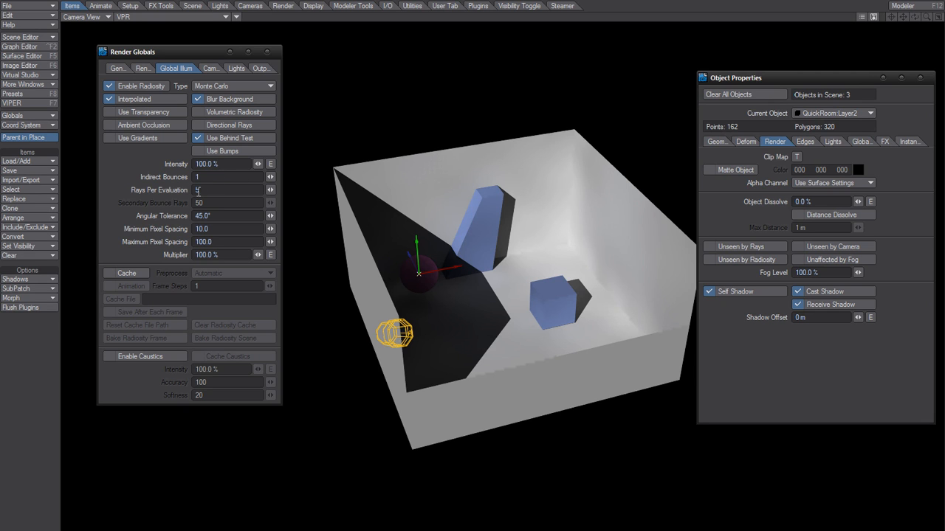
Set the radiosity minimum pixel spacing to 1.0.
left_click(210, 230)
type("1.0")
key("Return")
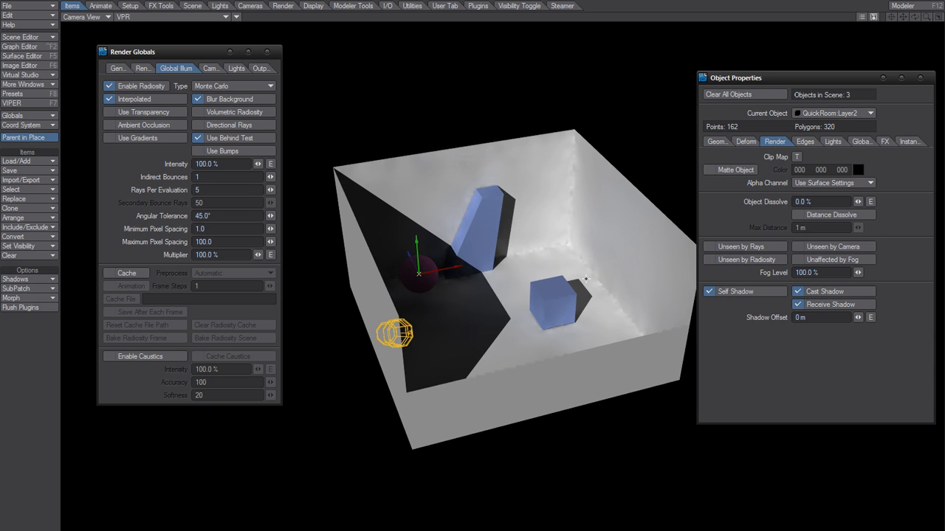
Raise the radiosity rays per evaluation to 500 and further to 5000.
left_click(198, 190)
type("5")
type("00")
key("Tab")
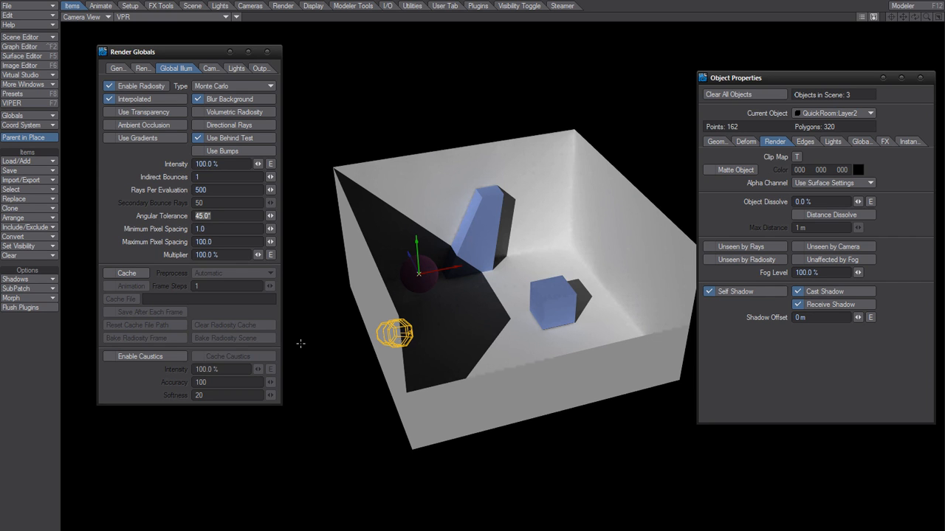
left_click(208, 192)
Try the Final Gather radiosity type with 5 rays per evaluation and return the type to Monte Carlo.
left_click(233, 85)
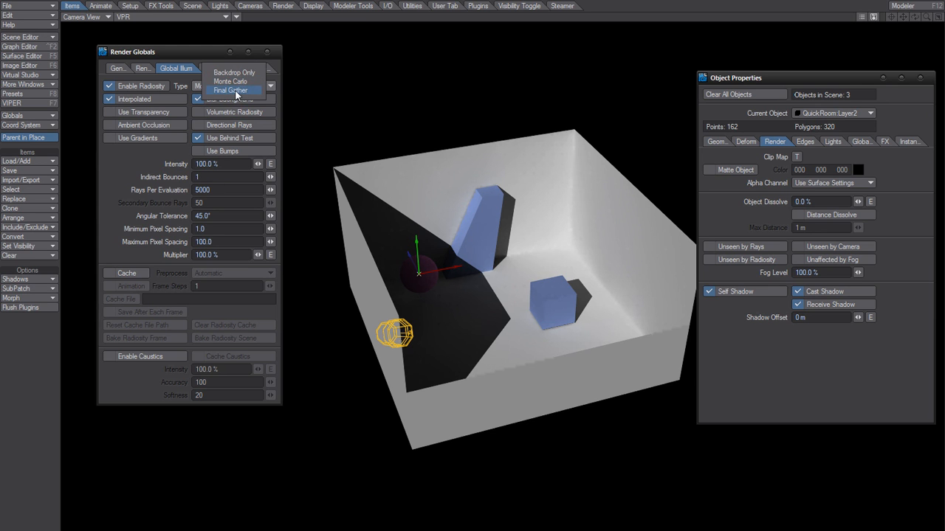
left_click(235, 89)
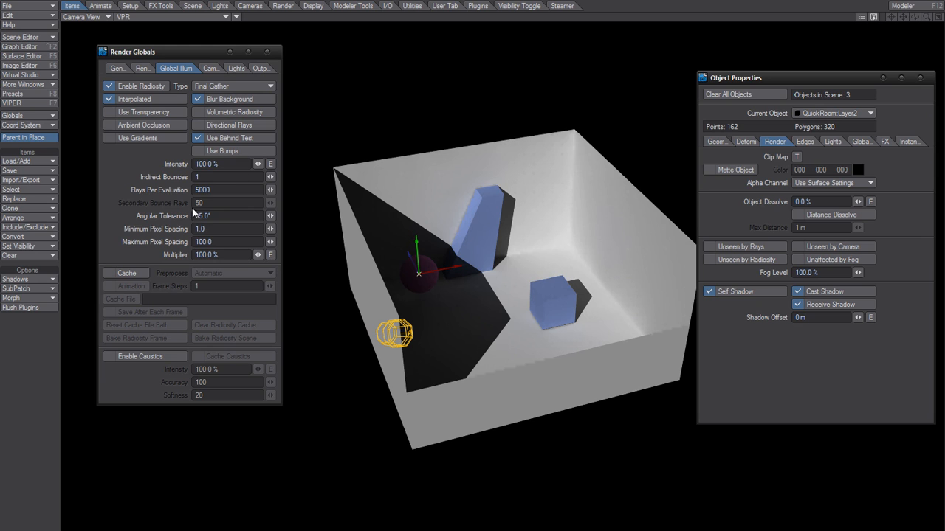
left_click_drag(217, 191, 144, 201)
type("5")
key("Tab")
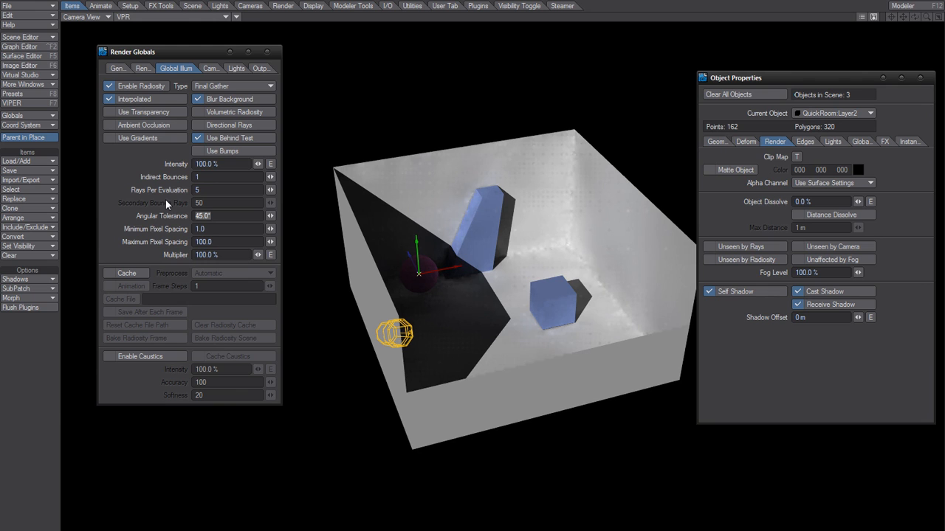
left_click(233, 86)
left_click(223, 73)
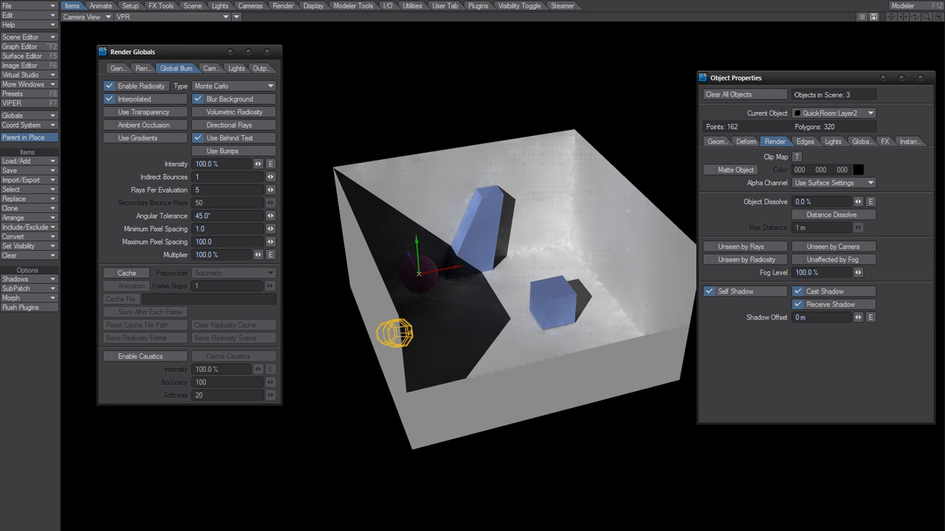
Select QuickRoom:Layer3 and copy the settings of its BakeMe surface in the Surface Editor.
key("Down")
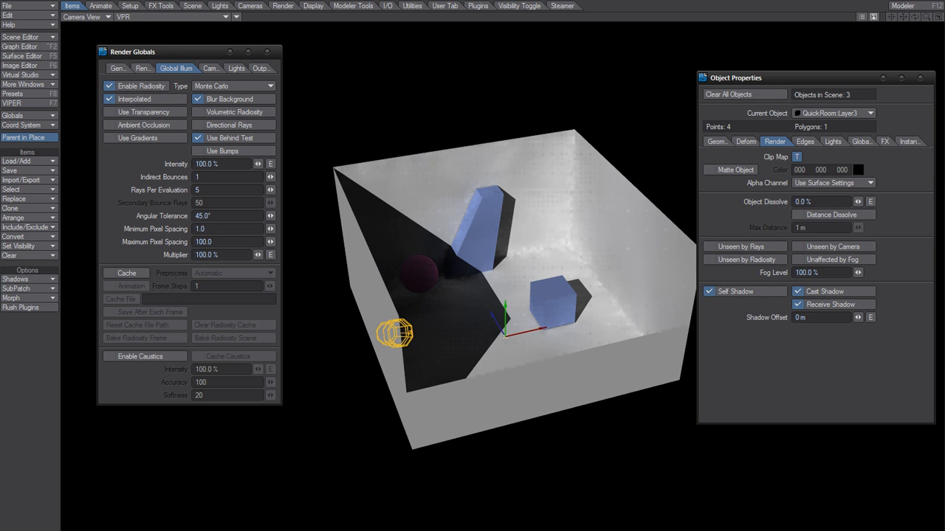
key("F5")
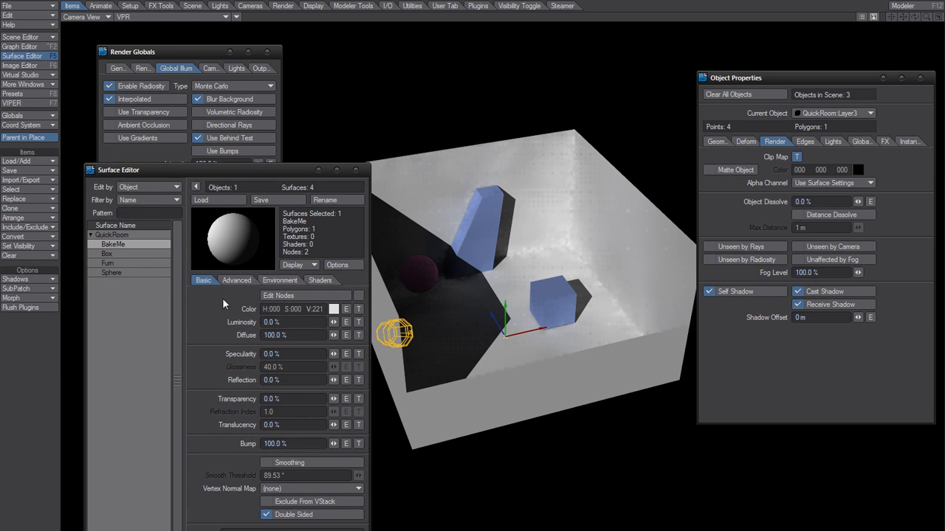
right_click(132, 245)
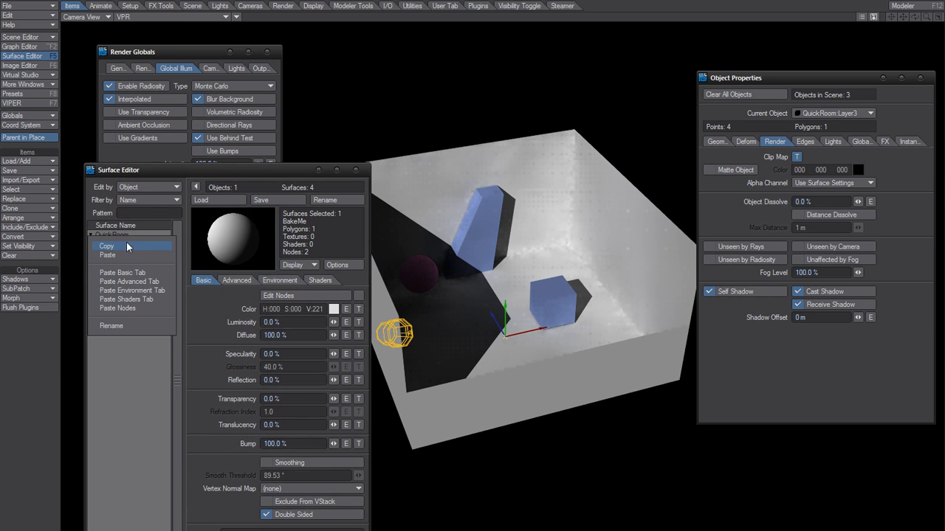
left_click(133, 245)
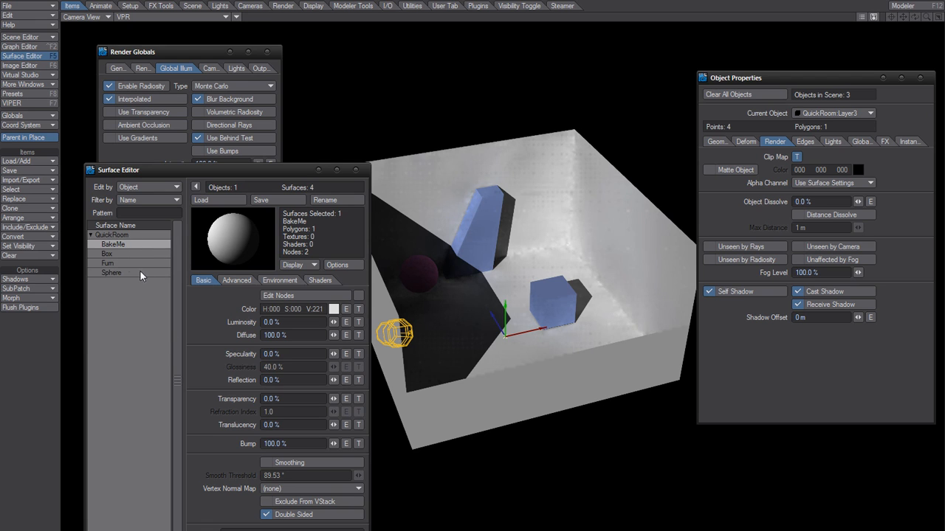
Color the BakeMe surface magenta with RGB 255, 0, 255 and close the Surface Editor.
left_click_drag(317, 310, 343, 309)
left_click(293, 307)
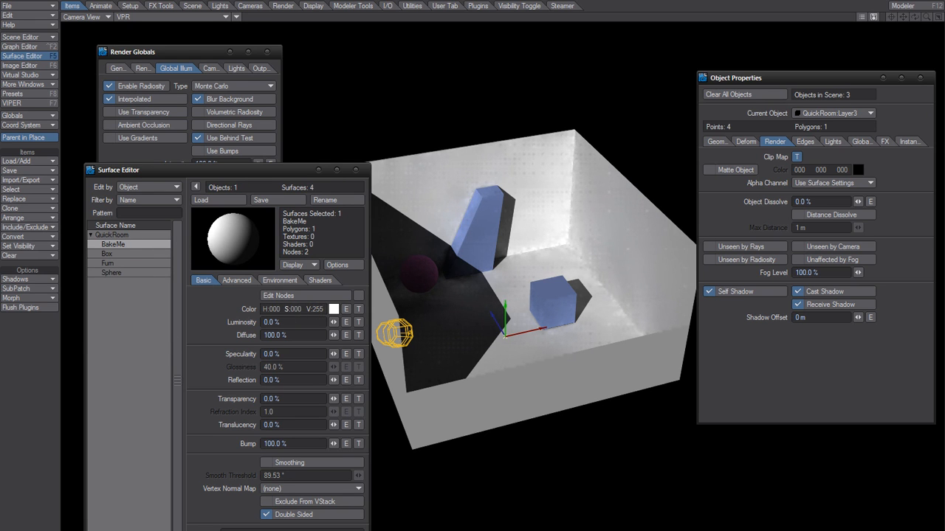
right_click(278, 309)
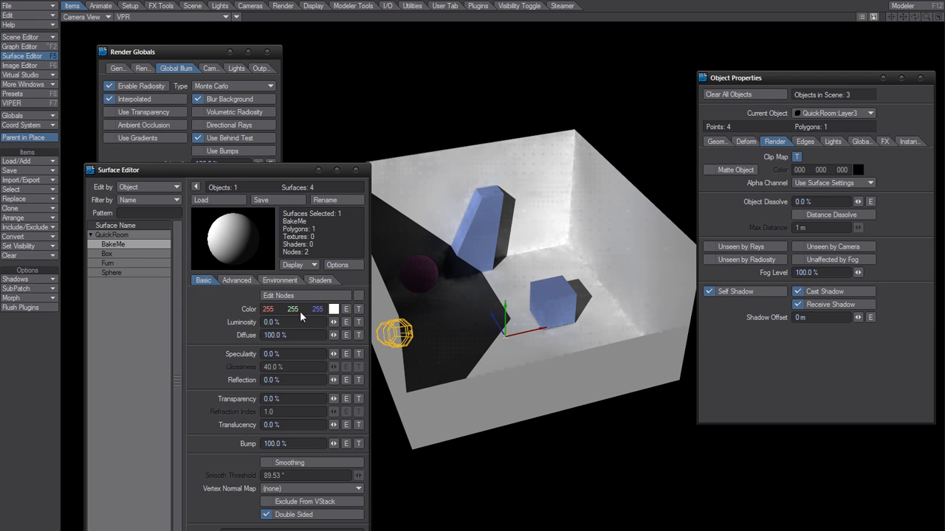
left_click_drag(293, 307, 179, 333)
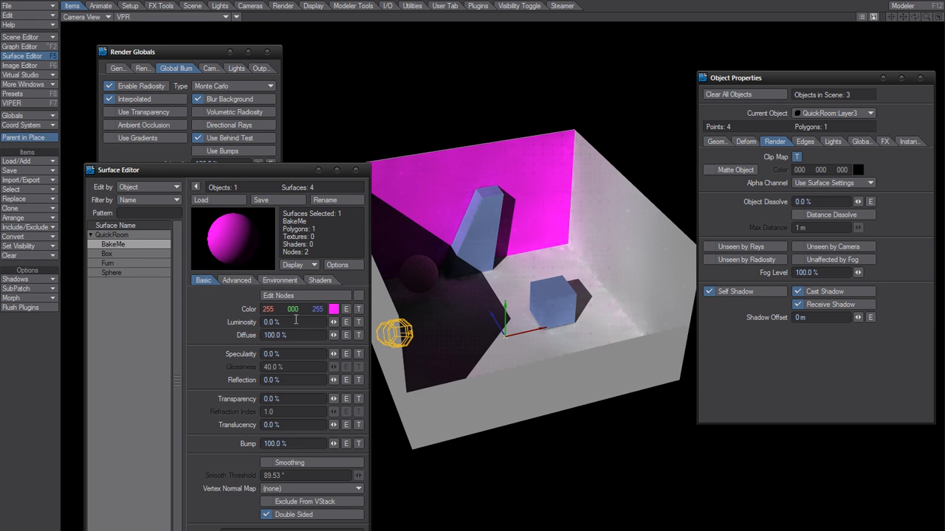
left_click(356, 170)
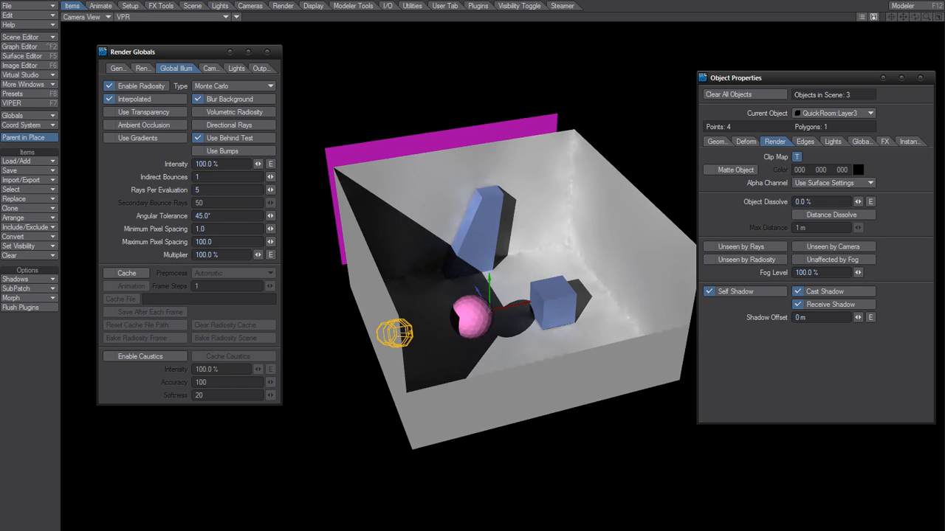
Try shifting the magenta wall panel behind the room and undo its displacement.
left_click_drag(476, 285, 488, 304)
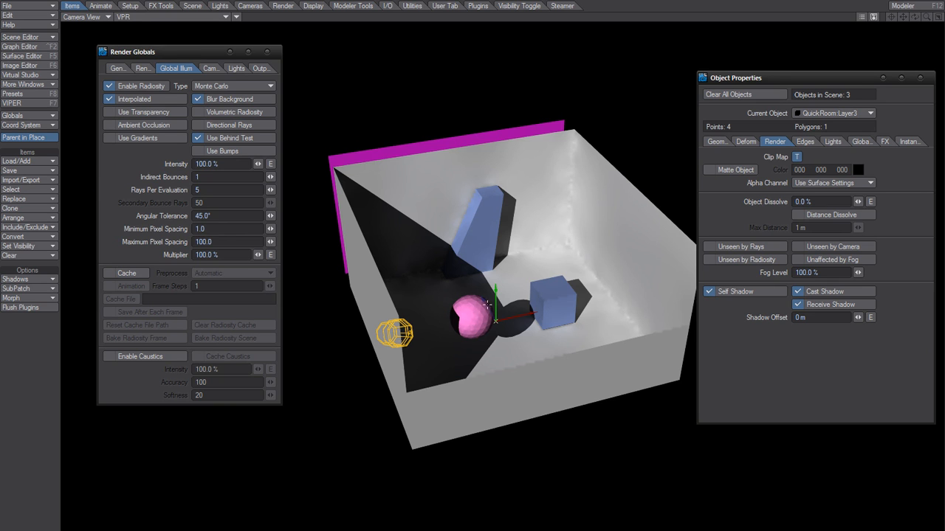
left_click_drag(487, 306, 493, 358)
key("ctrl+z")
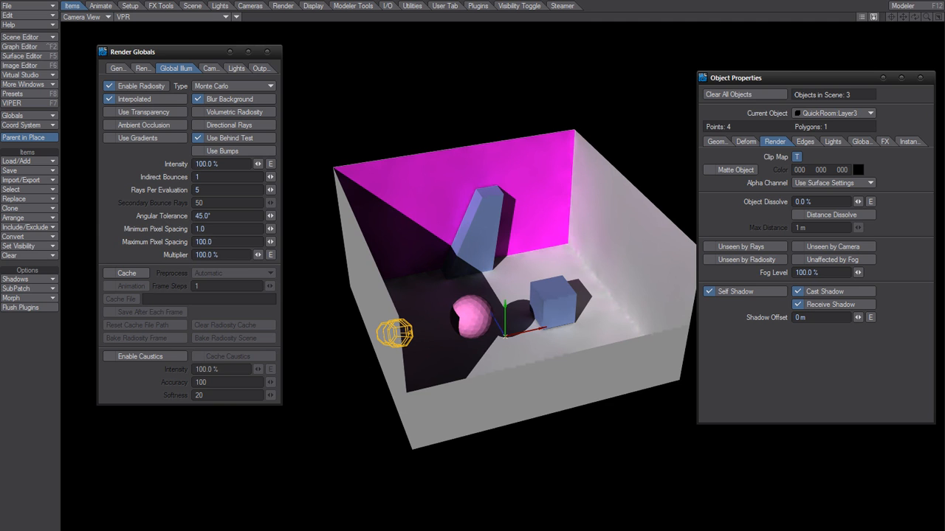
Select QuickRoom:Layer2 and move its sphere around the room, ending high in front of the magenta wall.
key("Up")
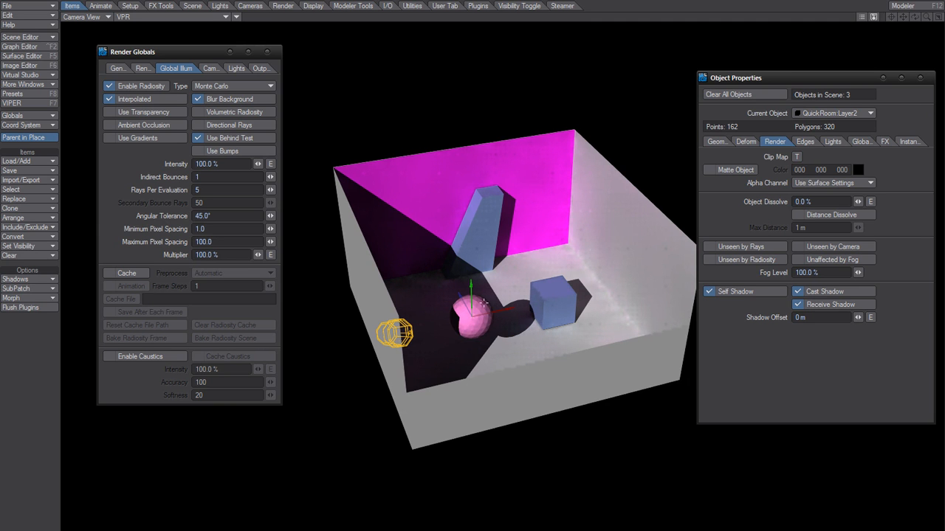
left_click_drag(484, 303, 460, 212)
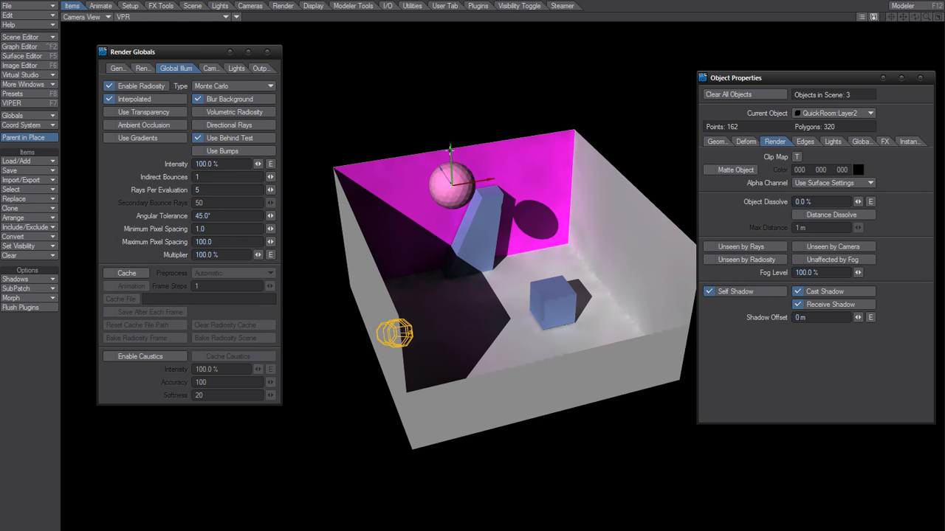
left_click_drag(450, 150, 456, 250)
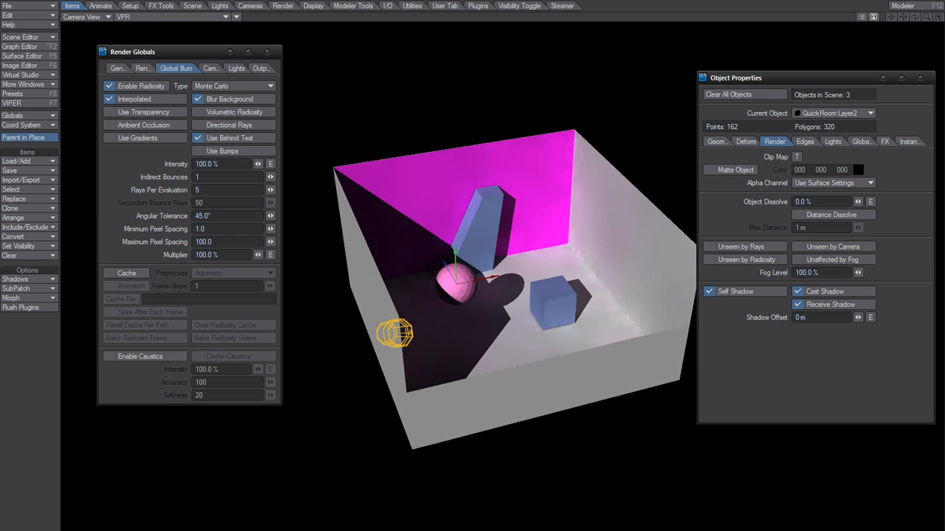
left_click_drag(433, 274, 433, 263)
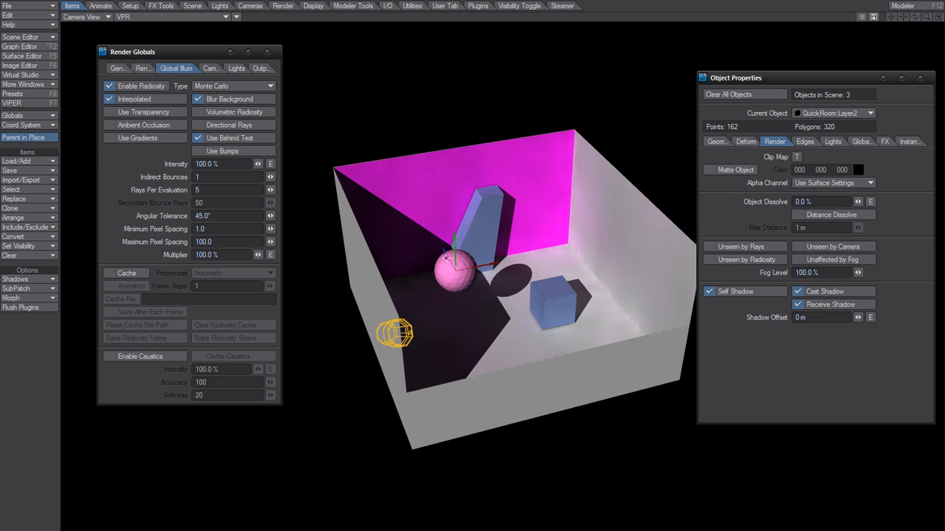
left_click_drag(456, 255, 430, 181)
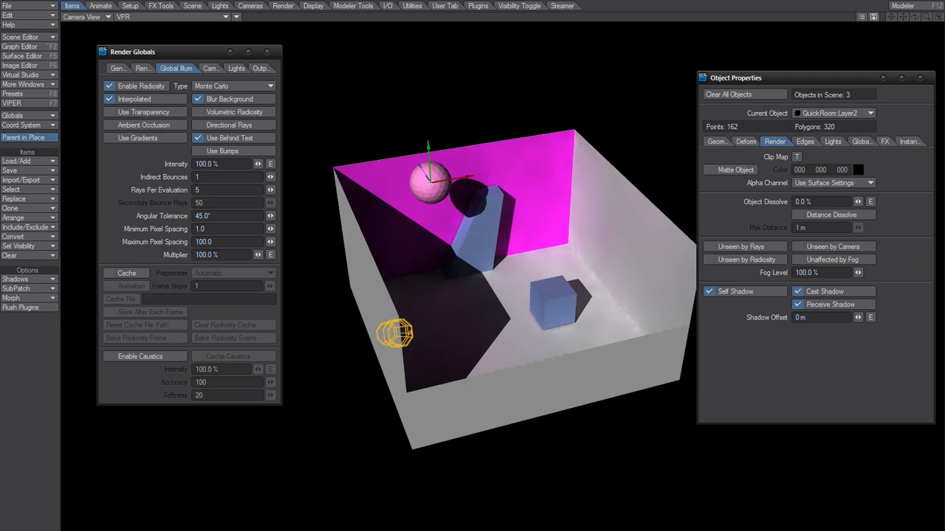
Set the Sphere surface's luminosity to 100% and raise it further to 1000%.
key("F5")
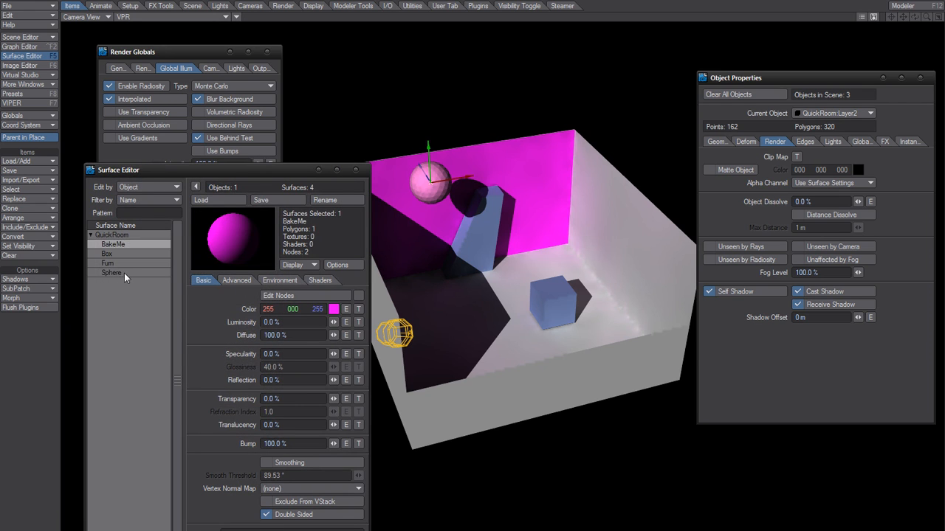
left_click(124, 273)
left_click(287, 322)
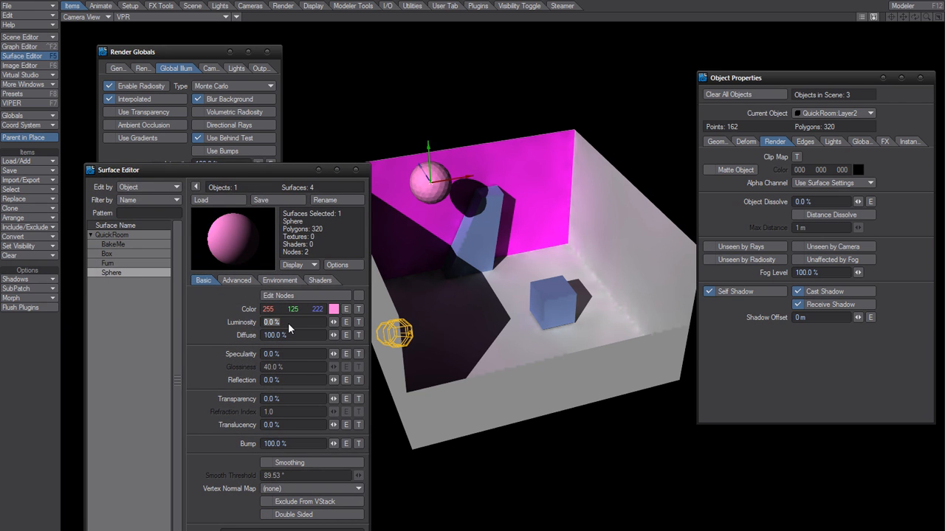
type("100")
key("Return")
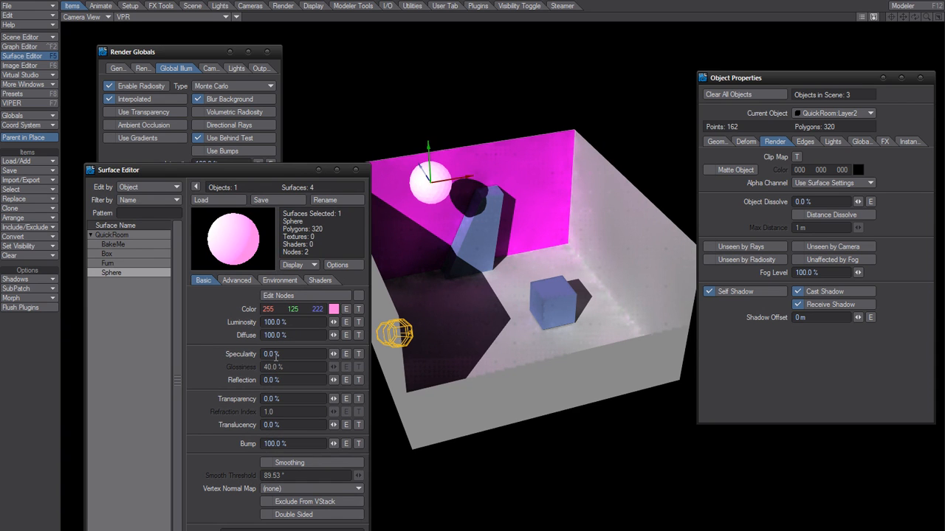
left_click_drag(275, 322, 363, 322)
type("0")
key("Return")
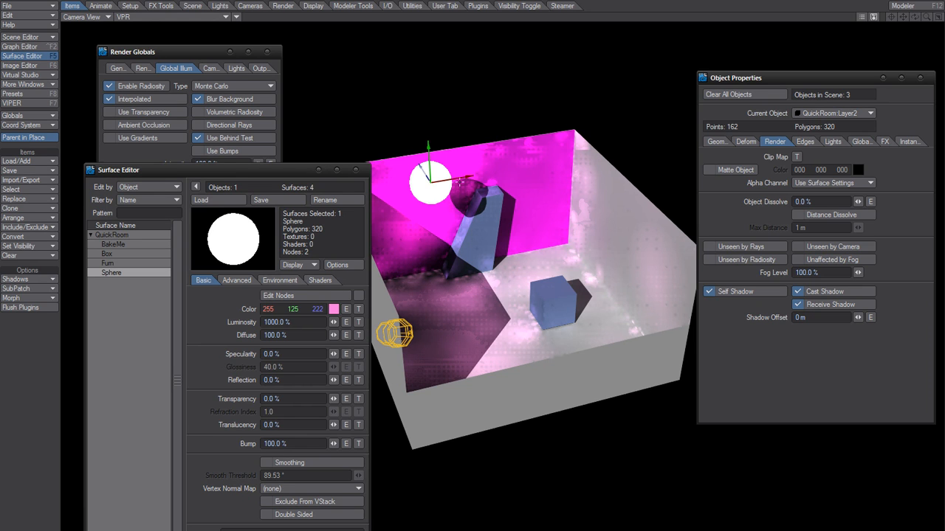
Reset the Sphere surface's luminosity to 0% and close the Surface Editor.
left_click(295, 322)
type("0")
key("Return")
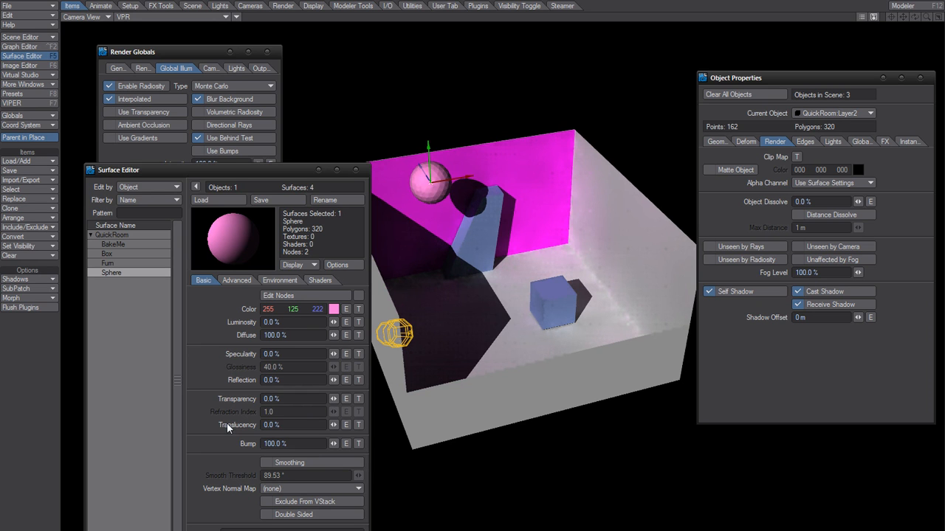
left_click(356, 172)
Return the sphere to the shaded part of the room and make QuickRoom:Layer3 the current object.
left_click_drag(428, 146, 495, 286)
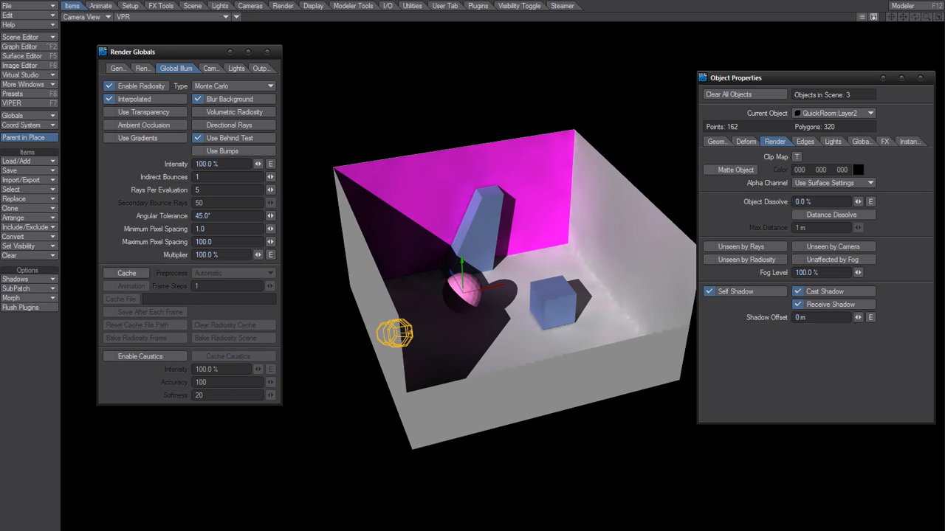
left_click_drag(462, 291, 419, 274)
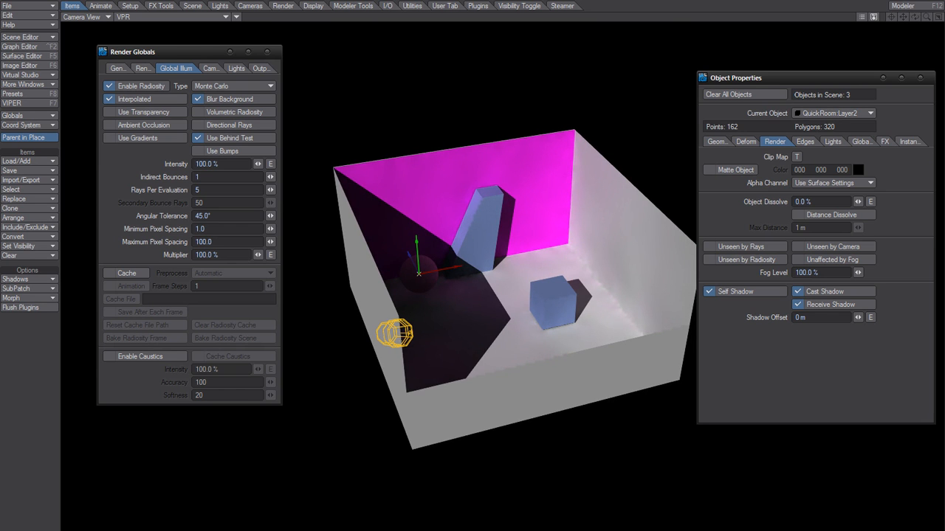
key("Down")
key("ctrl+z")
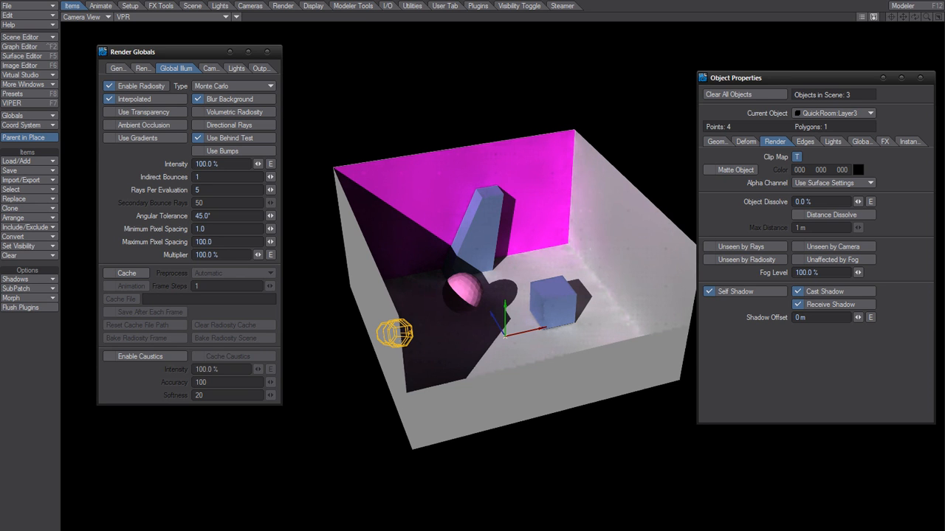
key("ctrl+z")
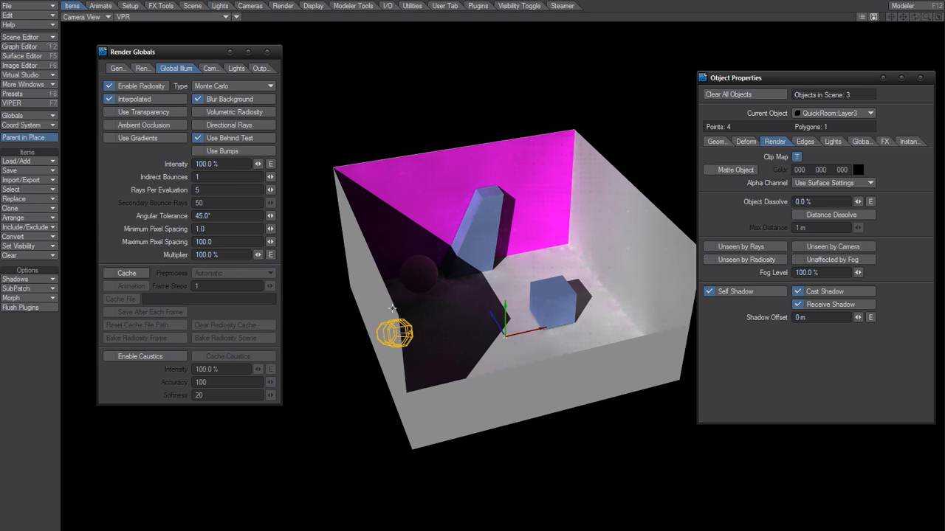
Copy the Box surface settings onto the BakeMe surface and close the Surface Editor.
key("F5")
left_click(118, 254)
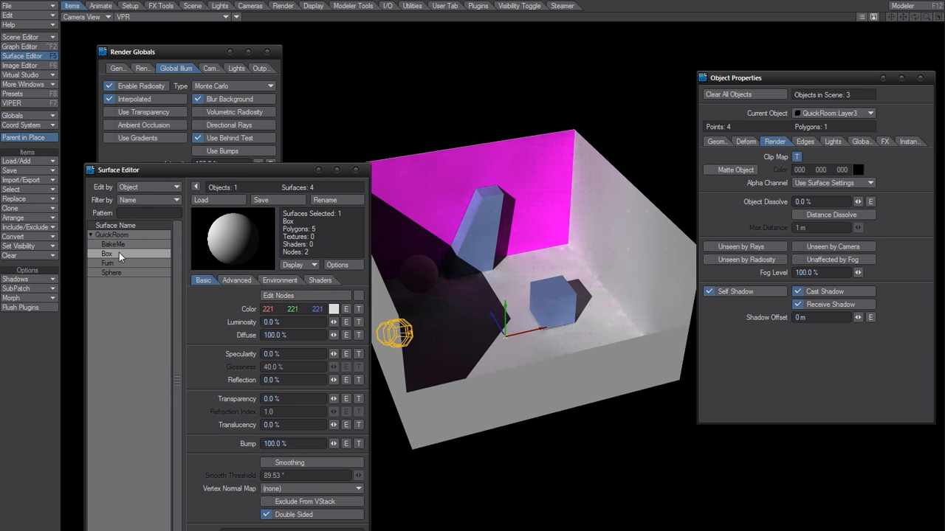
right_click(116, 253)
left_click(115, 244)
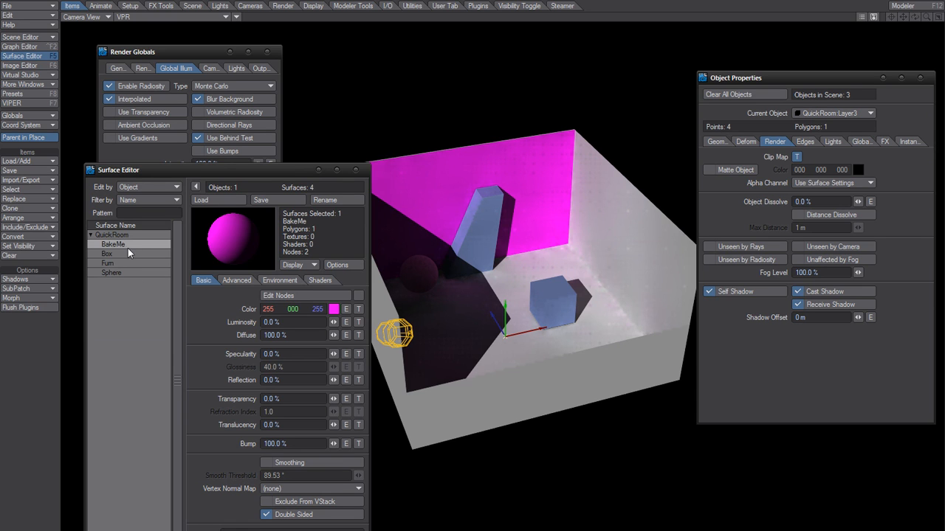
right_click(126, 245)
left_click(124, 255)
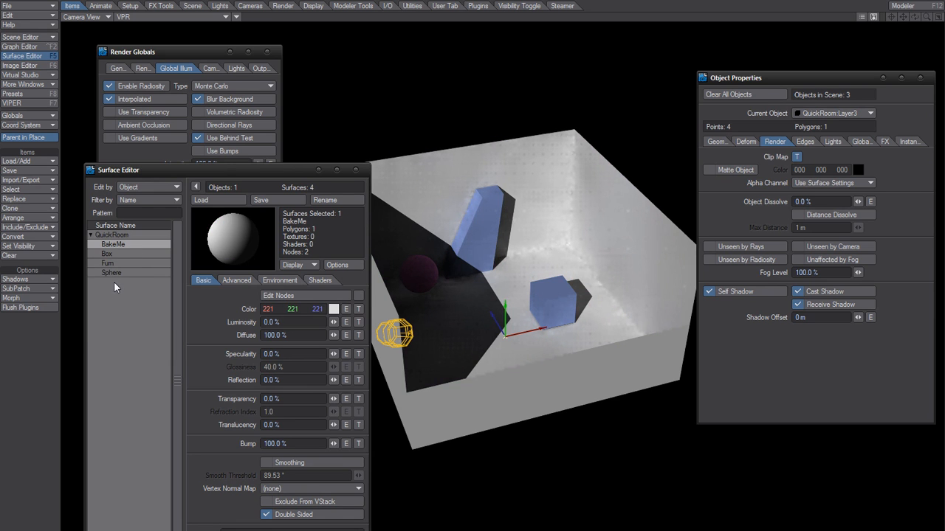
left_click(355, 171)
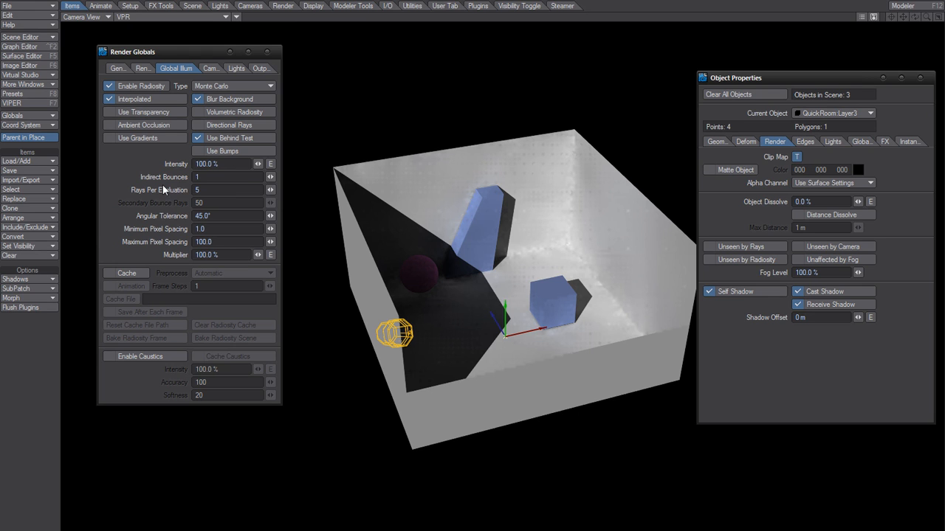
Change the scene camera's type to Surface Baking Camera in the Render Globals.
left_click(144, 68)
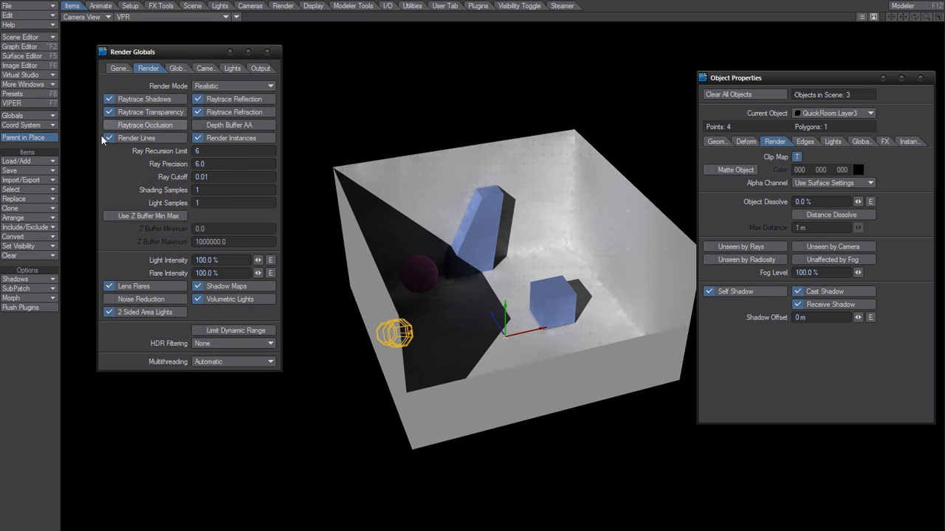
left_click(173, 68)
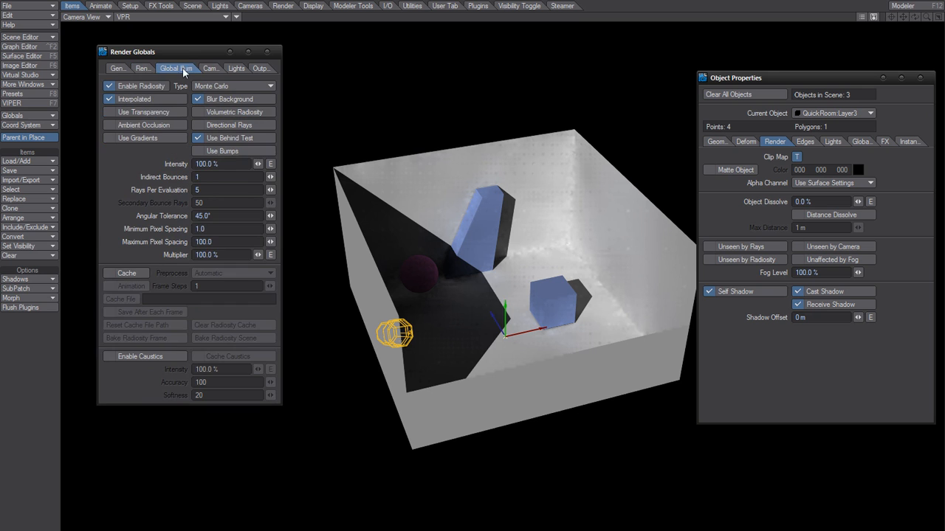
left_click(210, 69)
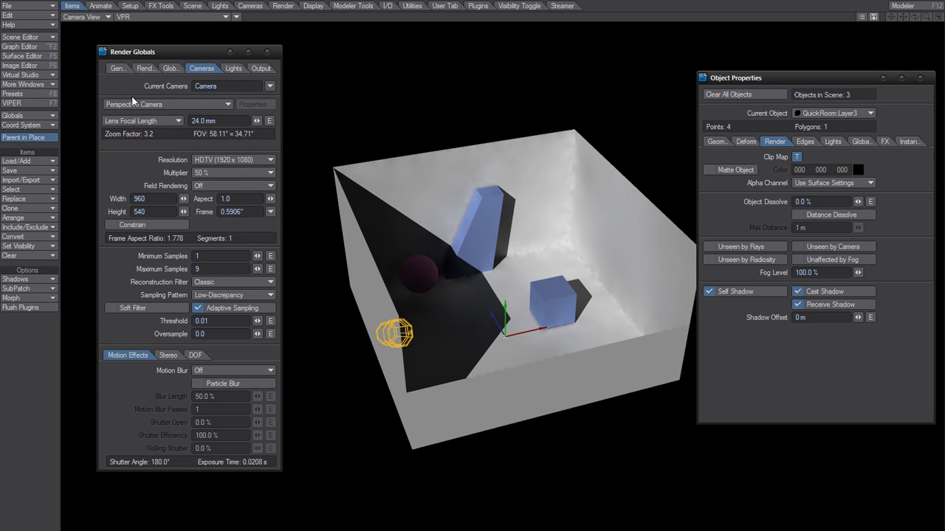
left_click(177, 101)
left_click(165, 128)
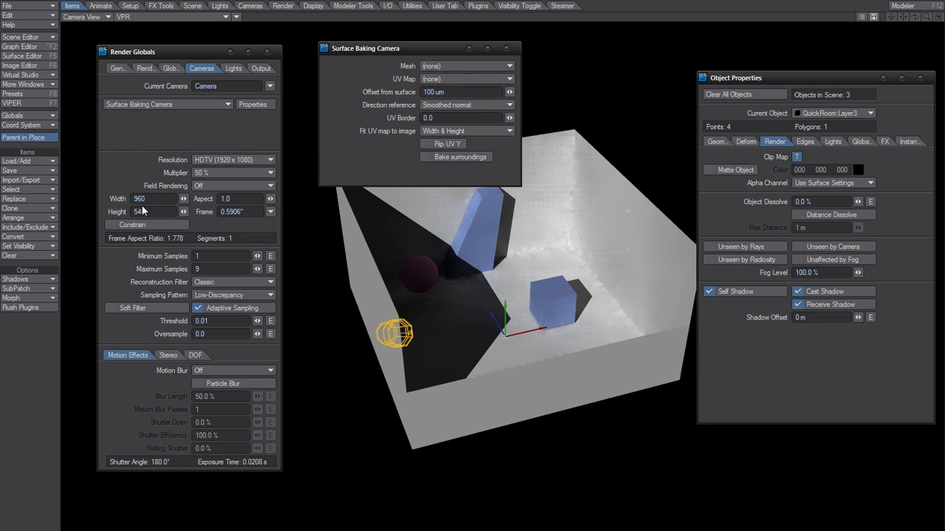
Set the baking camera's mesh to QuickRoom:Layer3 and its UV map to Texture.
left_click(437, 66)
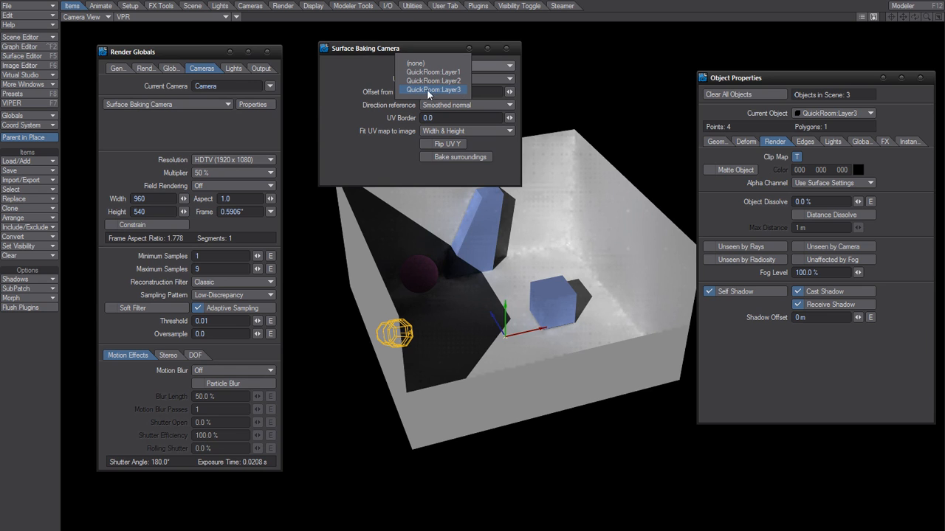
left_click(457, 90)
left_click(446, 79)
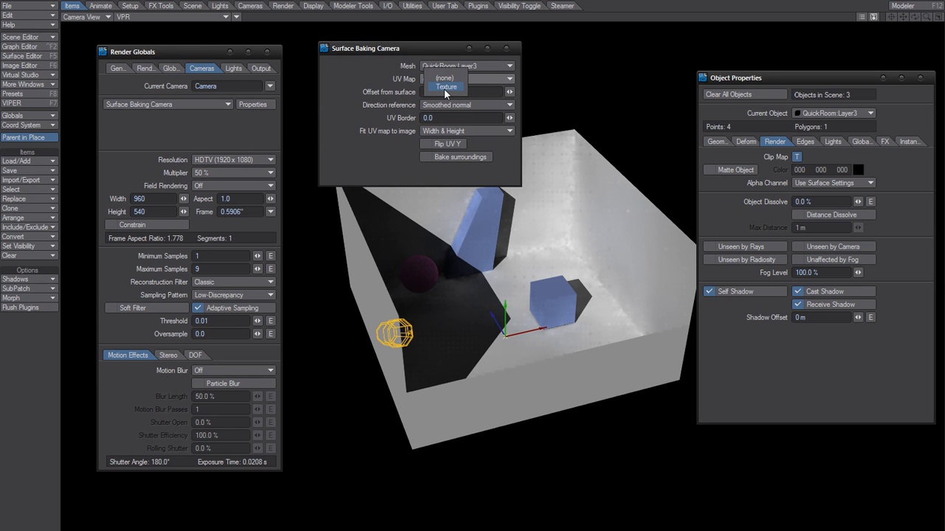
left_click(455, 88)
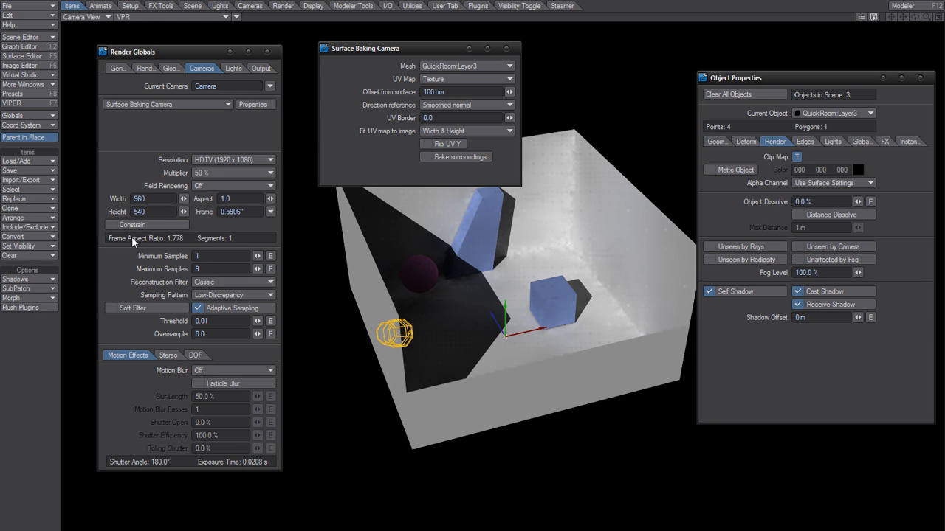
Set the camera's render resolution to 1024 wide by 1024 high.
left_click(143, 202)
type("1024")
key("Tab")
type("1024")
key("Tab")
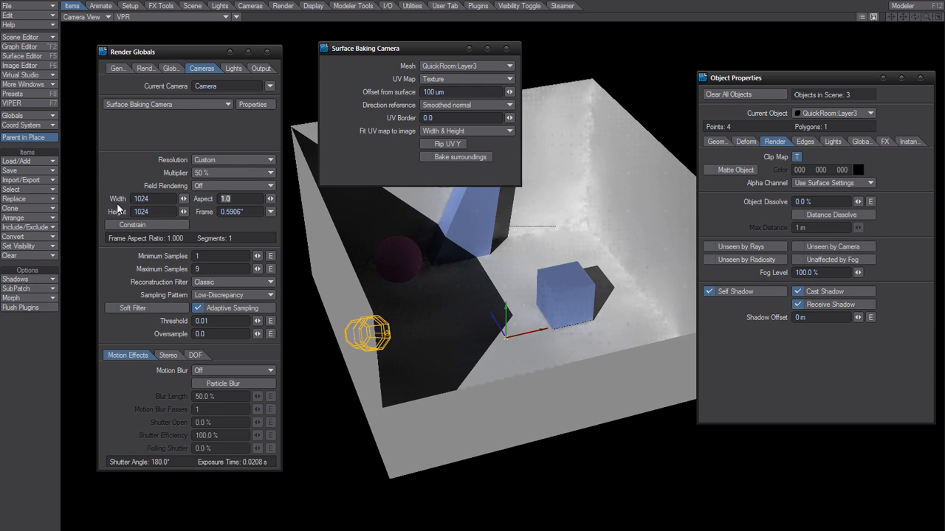
key("Return")
Render the baked frame, dismiss the render status and move the image viewer up for a fuller view.
left_click(418, 157)
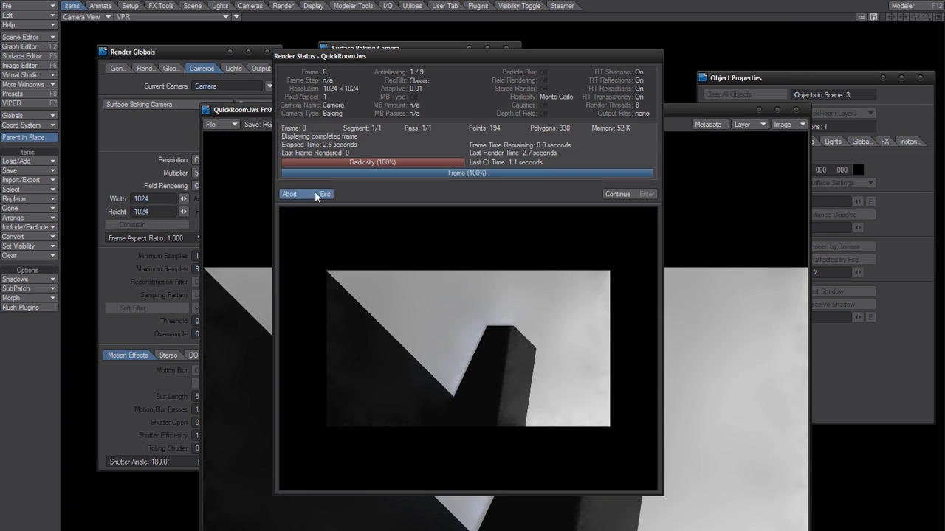
left_click(292, 194)
left_click_drag(468, 114, 438, 30)
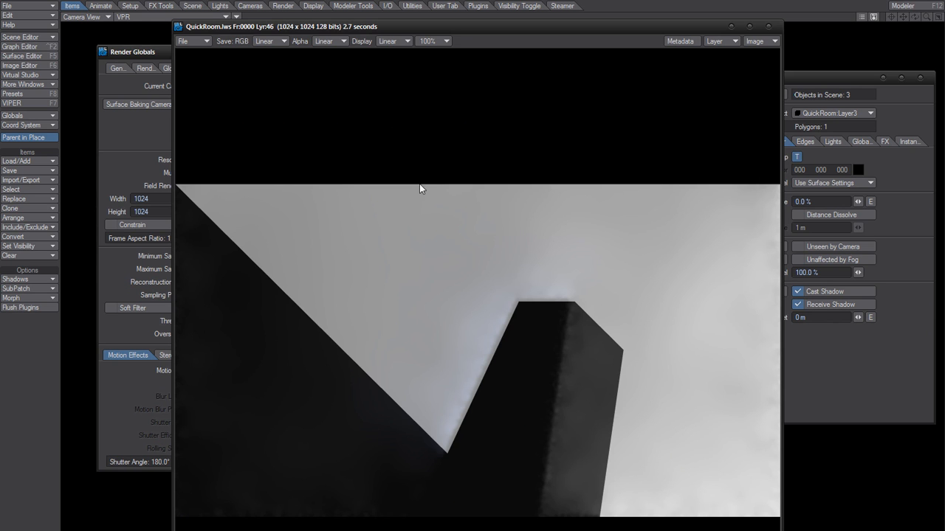
Save the baked render as an LW_PNG24 image over the existing Baked file in the Bakey folder and close the viewer.
left_click(194, 40)
mouse_move(194, 42)
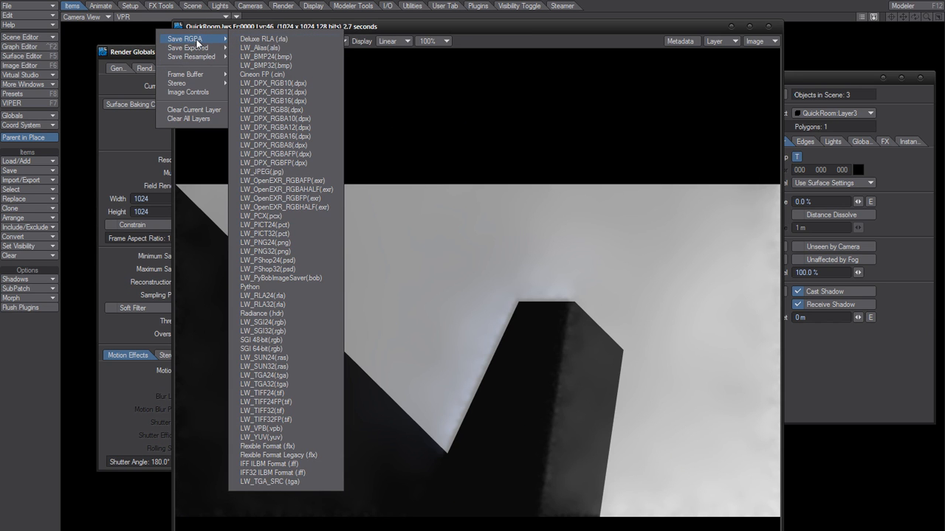
left_click(286, 242)
left_click(313, 144)
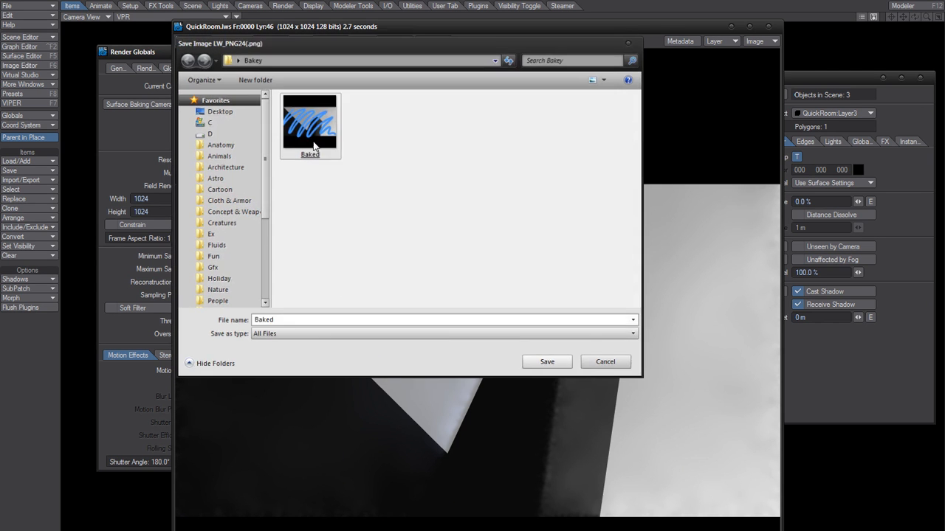
double_click(314, 146)
left_click(480, 389)
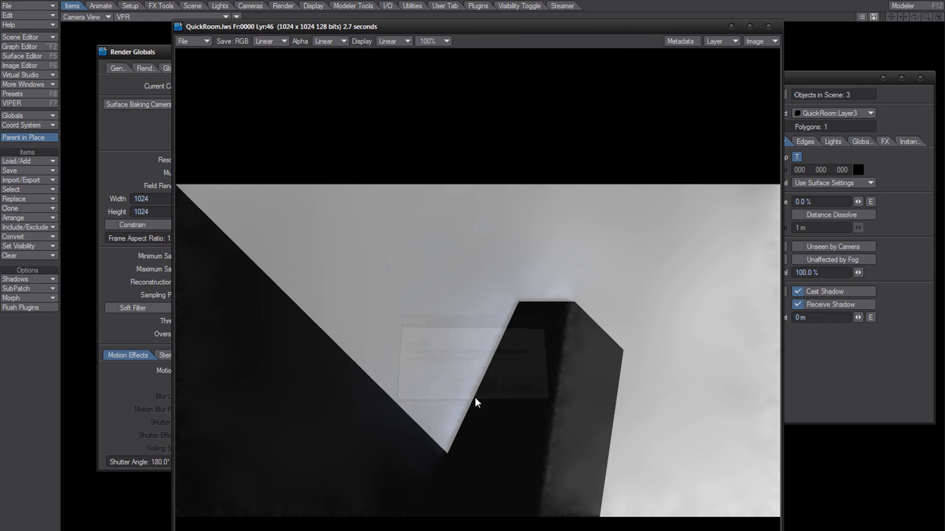
left_click(769, 27)
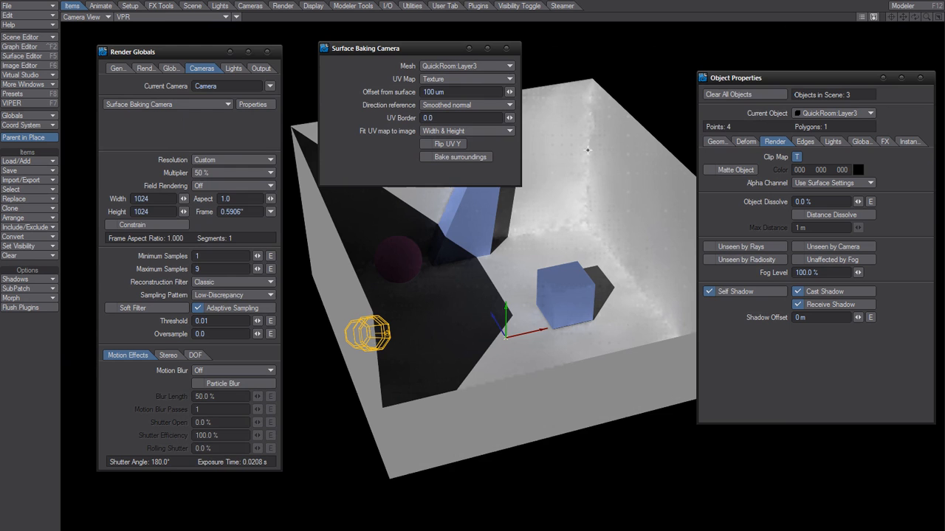
Close the baking camera properties, restore the Perspective Camera and set the resolution to HDTV (1920 x 1080).
left_click(507, 49)
left_click(166, 104)
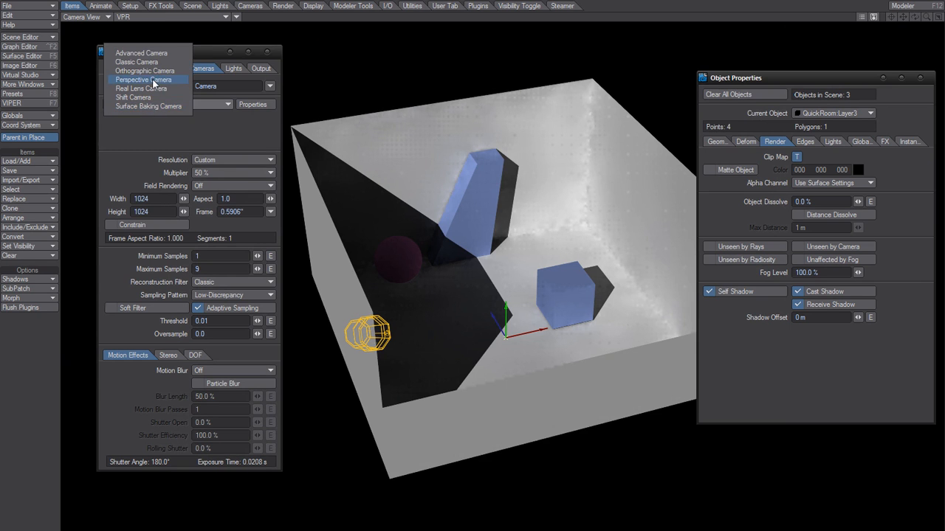
left_click(148, 79)
left_click(215, 160)
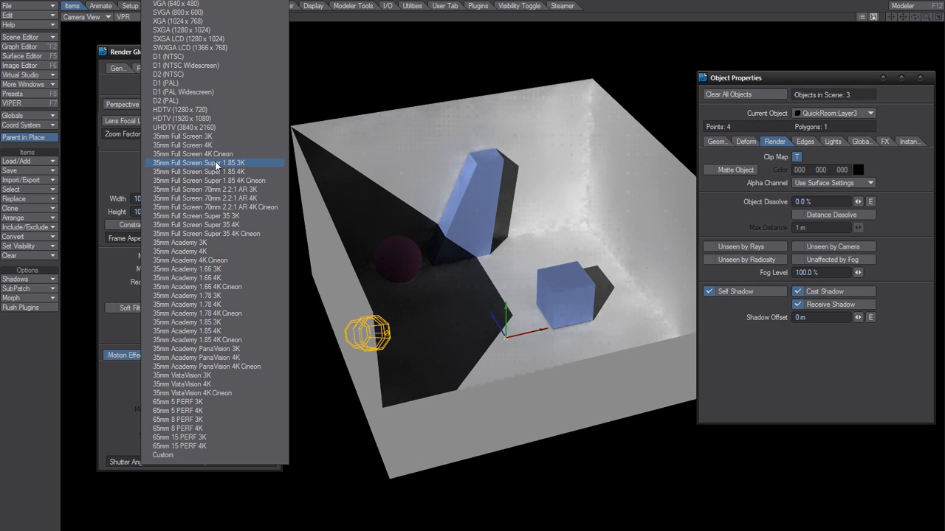
left_click(214, 119)
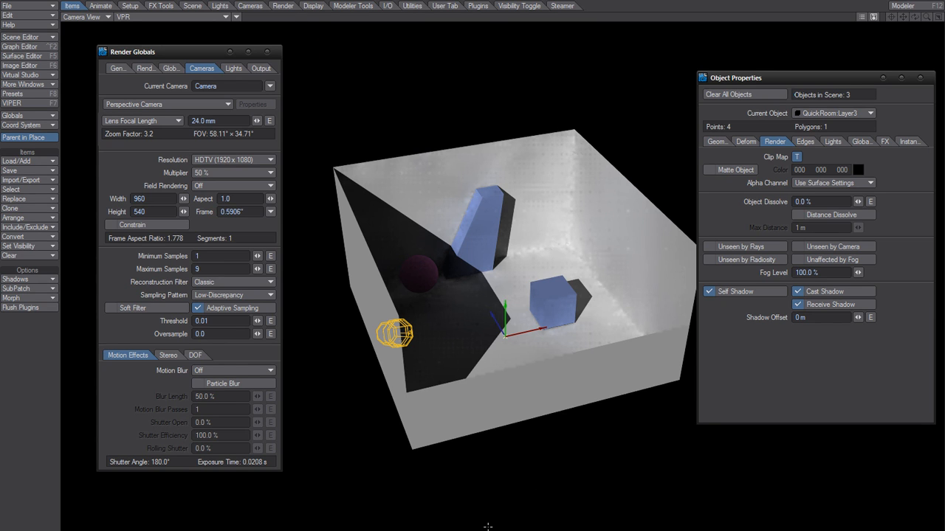
Switch to Photoshop and open the Baked image from the Bakey folder in it.
key("alt+Tab")
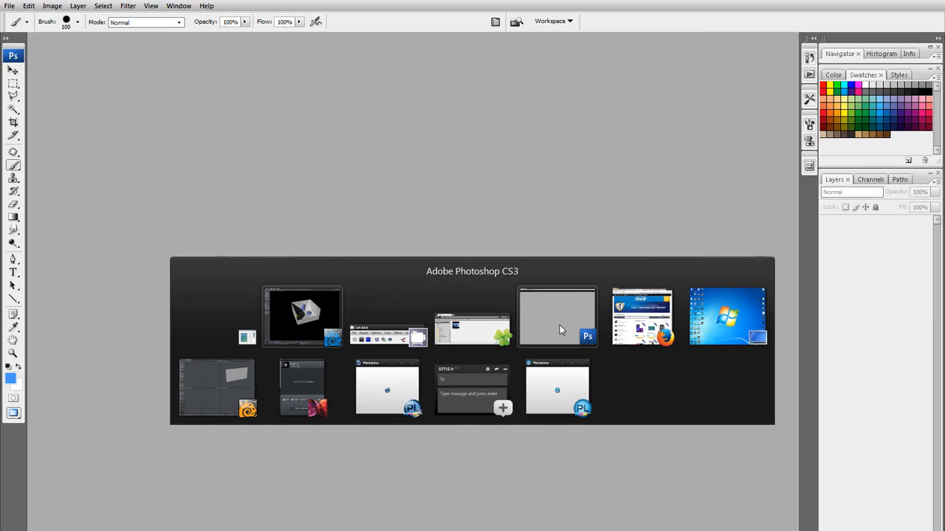
left_click(559, 325)
key("alt+Tab")
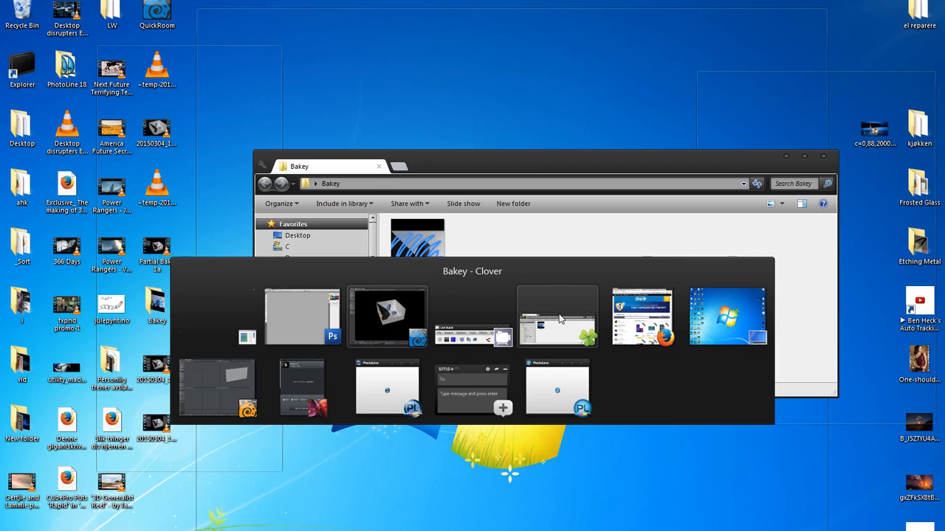
left_click(559, 315)
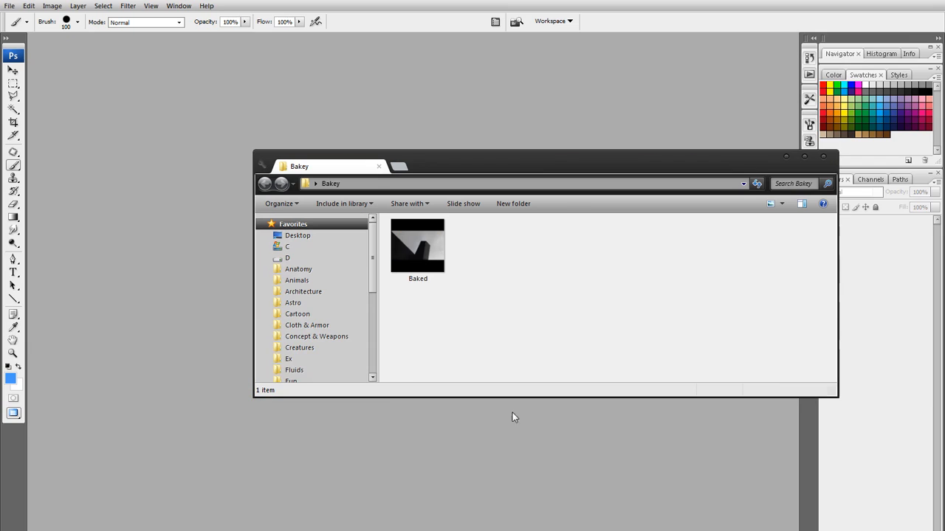
mouse_move(418, 254)
left_mouse_down()
mouse_move(400, 293)
mouse_move(410, 441)
left_mouse_up()
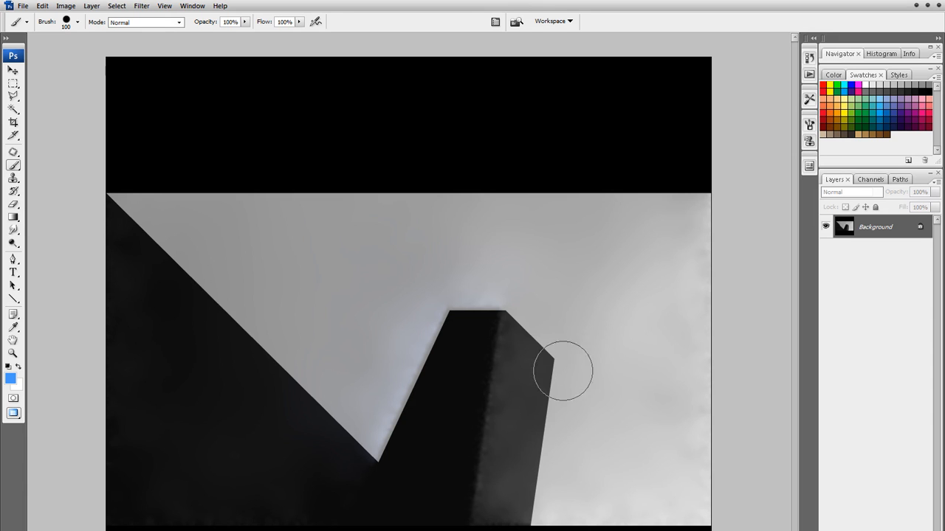
Preview the baked image with Levels inputs of 126, 0.32 and 198, and discard the adjustment.
key("ctrl+l")
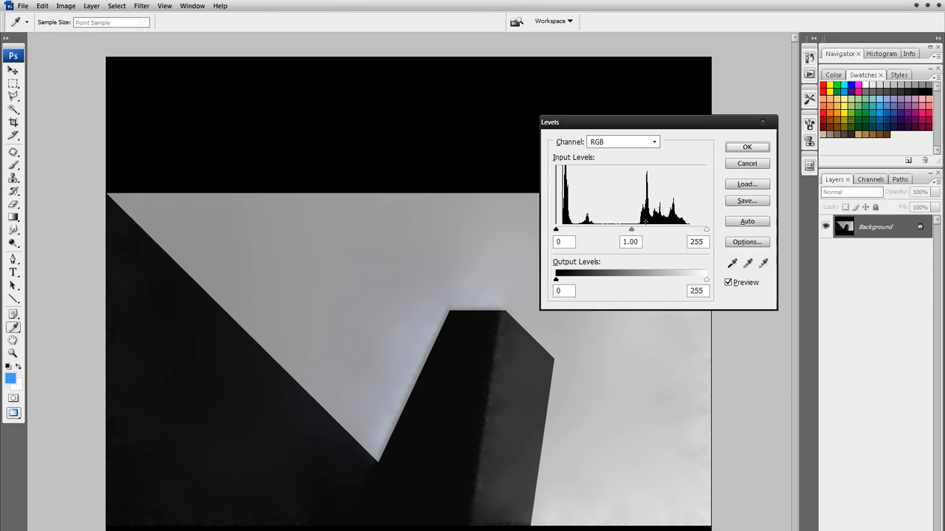
left_click_drag(707, 230, 673, 235)
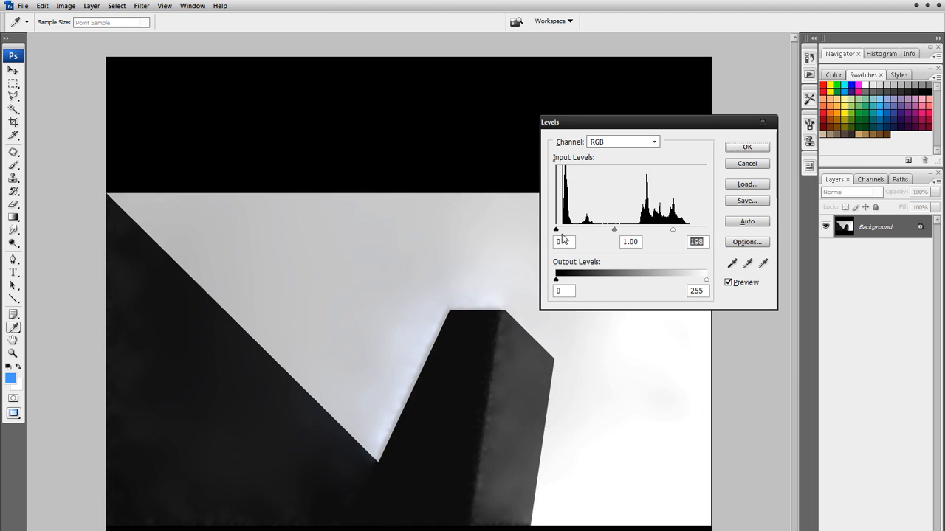
left_click_drag(556, 229, 629, 231)
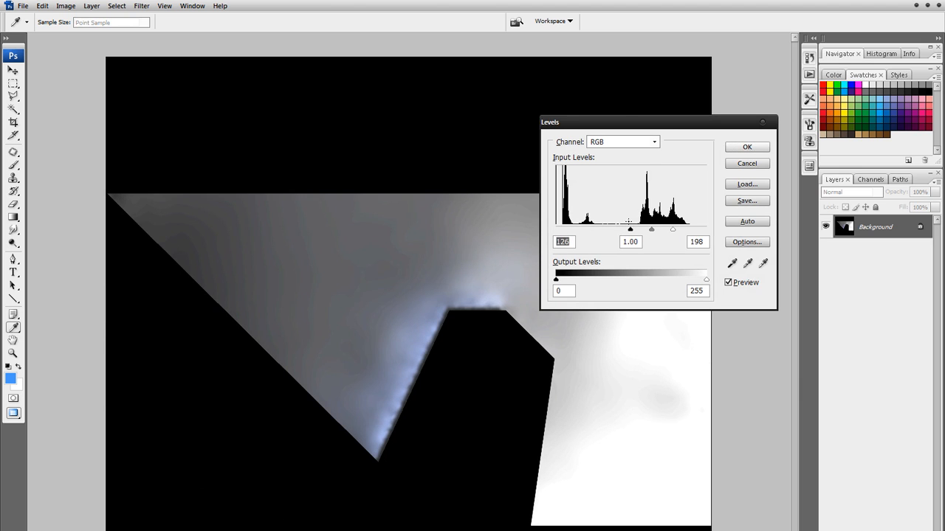
left_click_drag(657, 122, 490, 76)
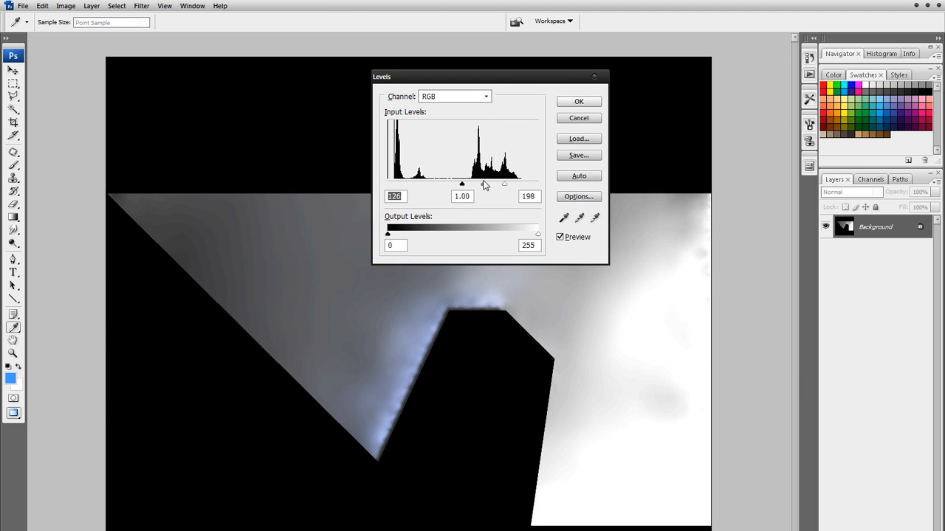
mouse_move(482, 185)
left_mouse_down()
mouse_move(506, 186)
mouse_move(477, 186)
mouse_move(495, 186)
left_mouse_up()
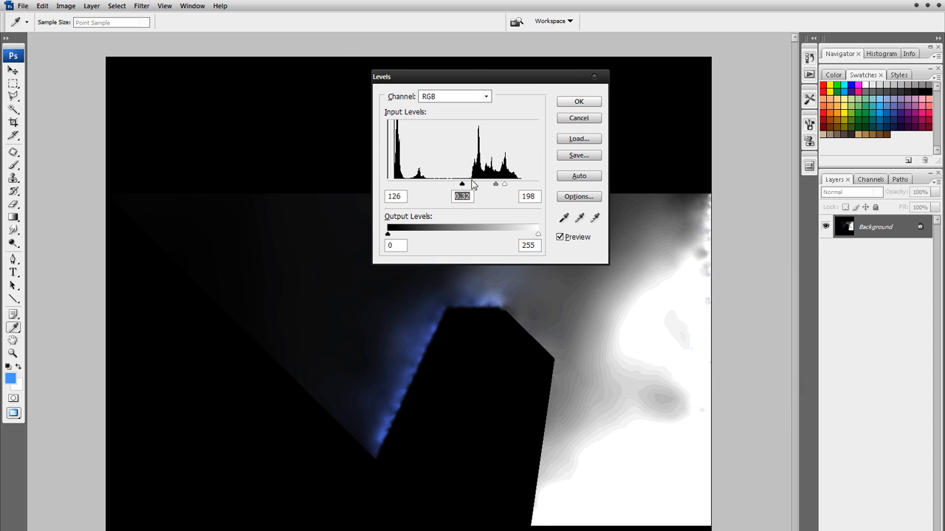
left_click(581, 120)
key("b")
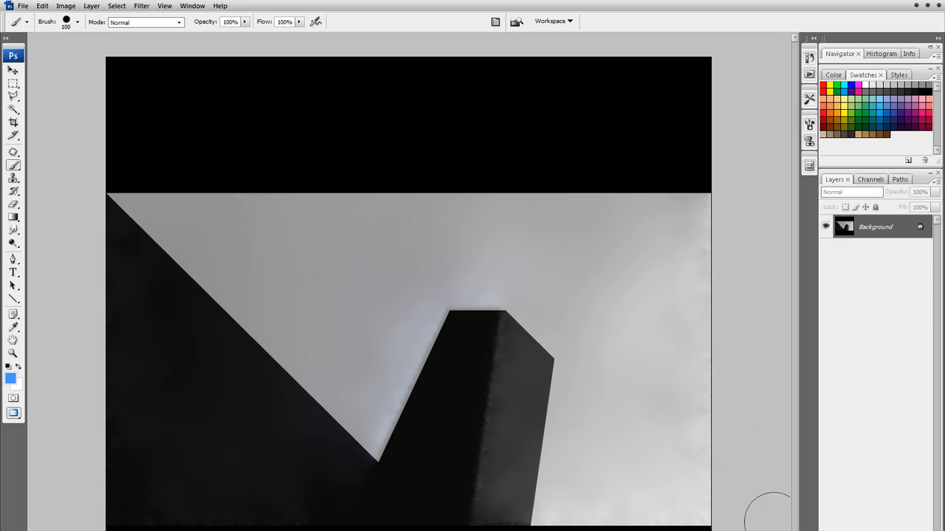
Add a Curves adjustment layer with a wavy RGB curve that exaggerates the noise, including points at input/output 26/113, 106/36 and 170/85.
left_click(877, 530)
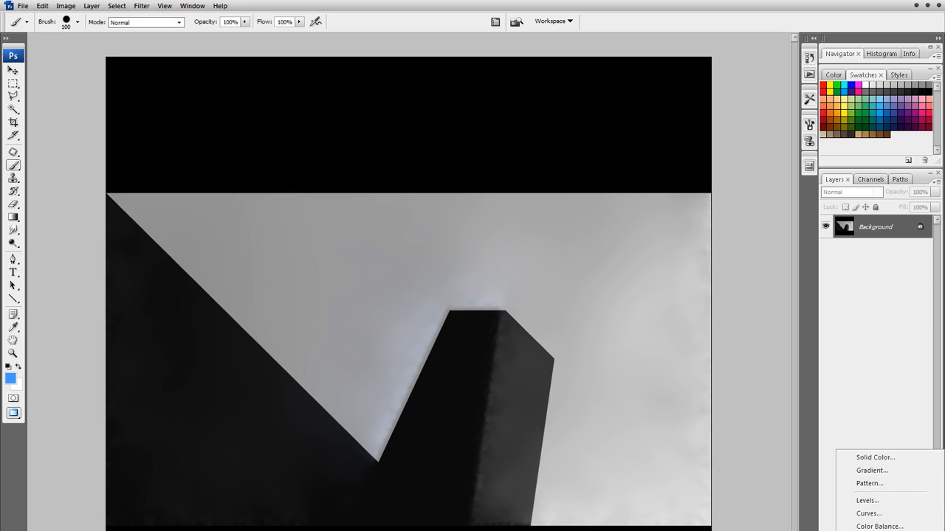
left_click(882, 515)
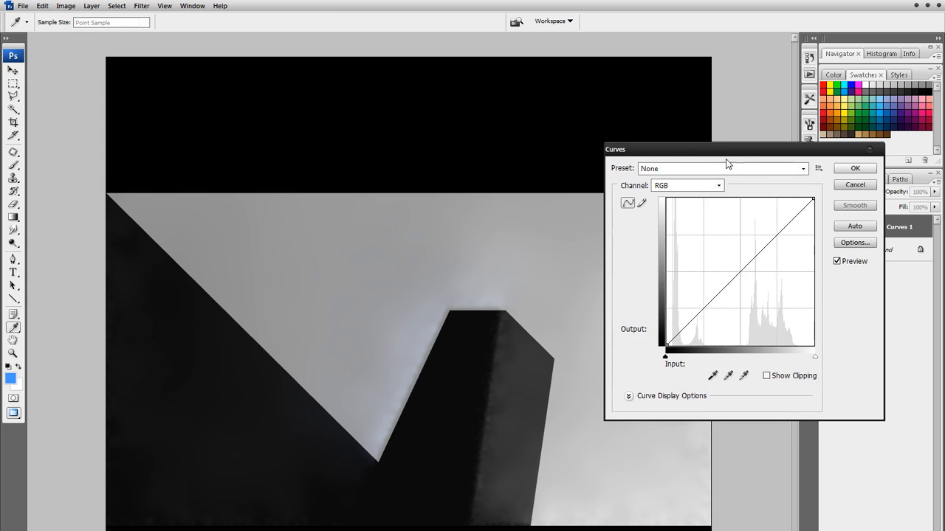
left_click_drag(728, 160, 494, 102)
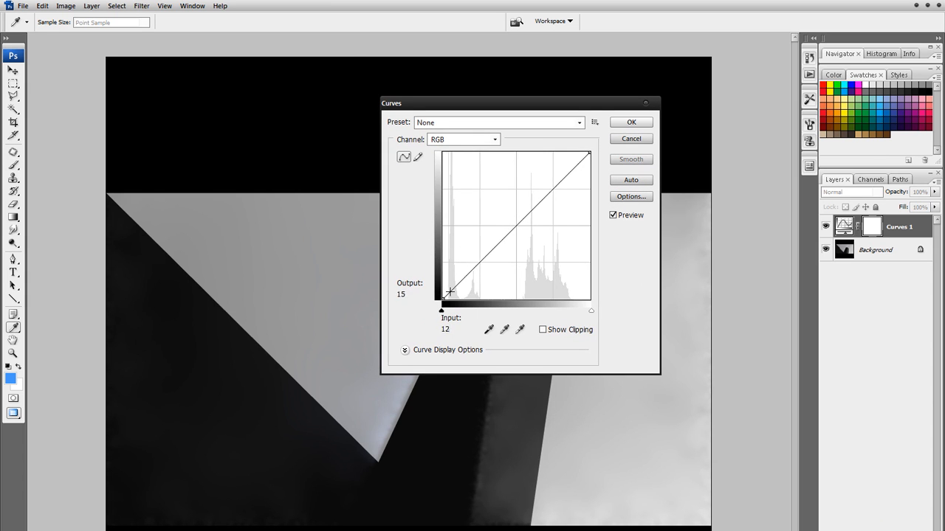
left_click_drag(448, 292, 465, 276)
left_click_drag(530, 296, 503, 278)
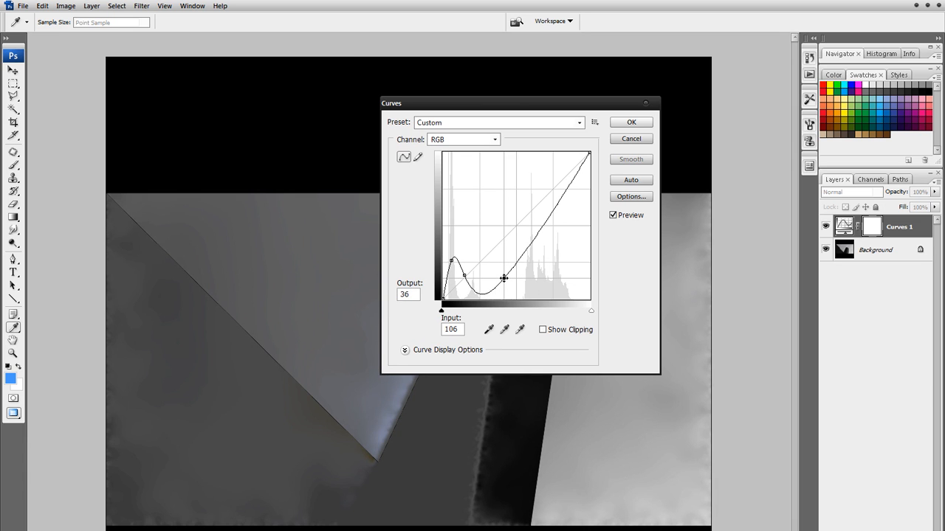
left_click_drag(453, 262, 458, 233)
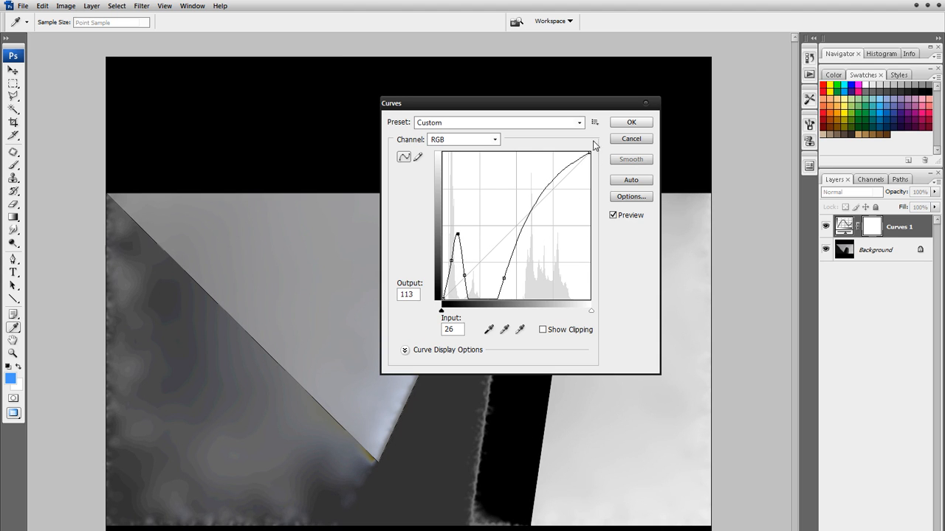
left_click_drag(473, 296, 541, 250)
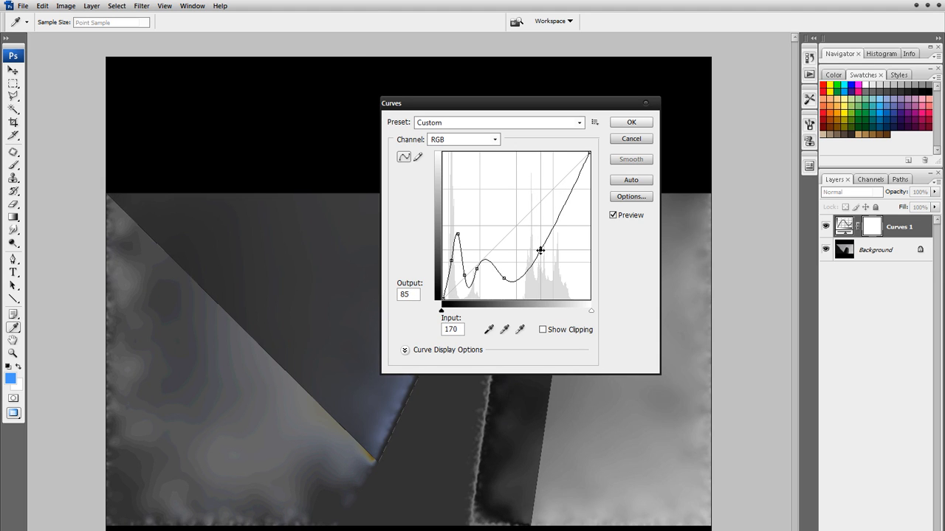
left_click(631, 123)
Expand the image to the full-screen workspace and examine the ragged edges of the dark upright shape up close.
key("b")
key("d")
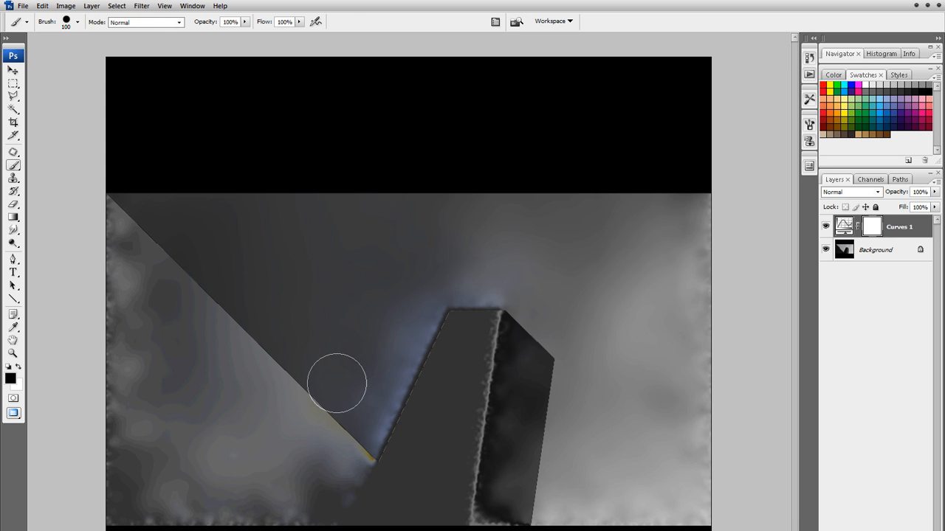
key("r")
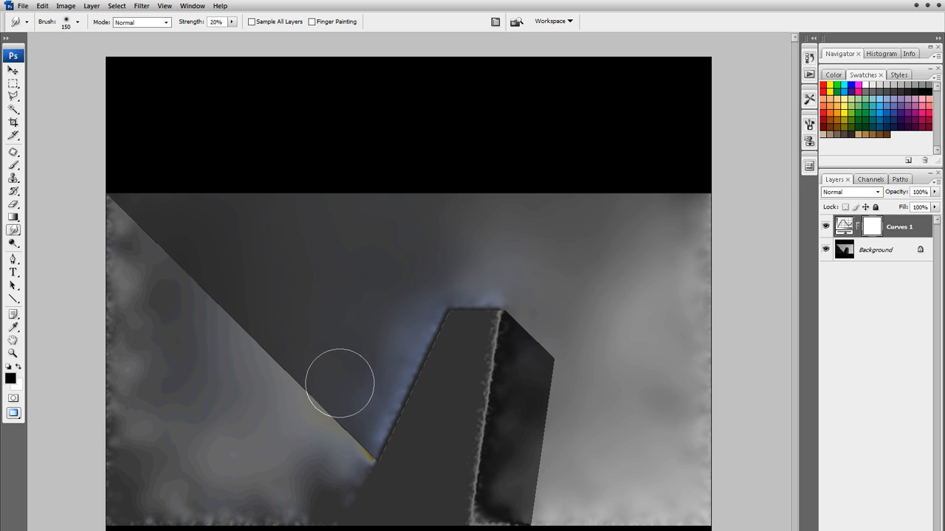
key("f")
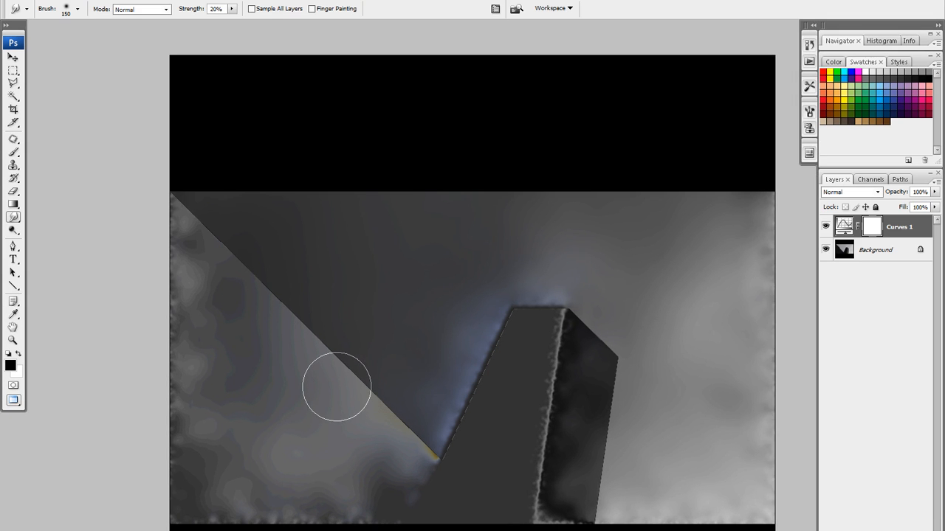
key("f")
key("ctrl+plus")
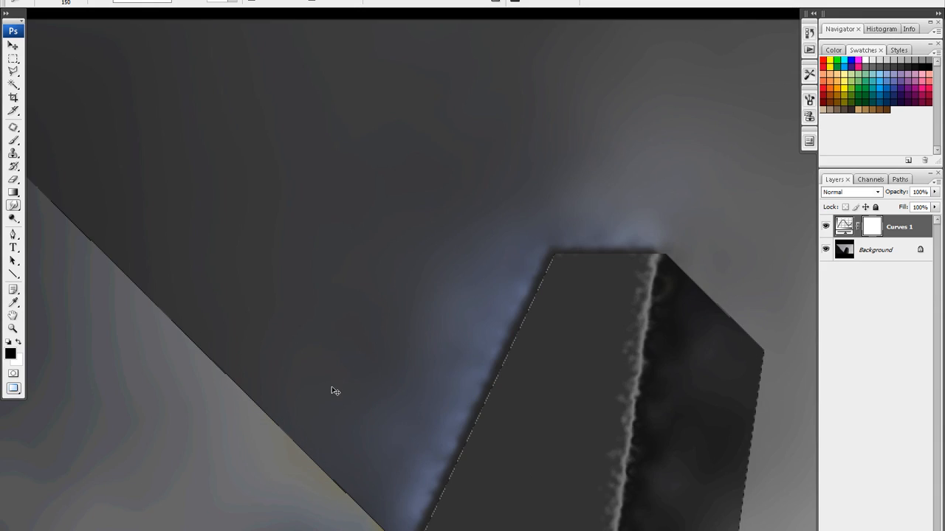
mouse_move(427, 530)
left_mouse_down()
mouse_move(427, 515)
mouse_move(249, 386)
left_mouse_up()
mouse_move(387, 390)
left_mouse_down()
mouse_move(361, 466)
mouse_move(381, 491)
left_mouse_up()
mouse_move(403, 437)
left_mouse_down()
mouse_move(362, 431)
mouse_move(414, 426)
left_mouse_up()
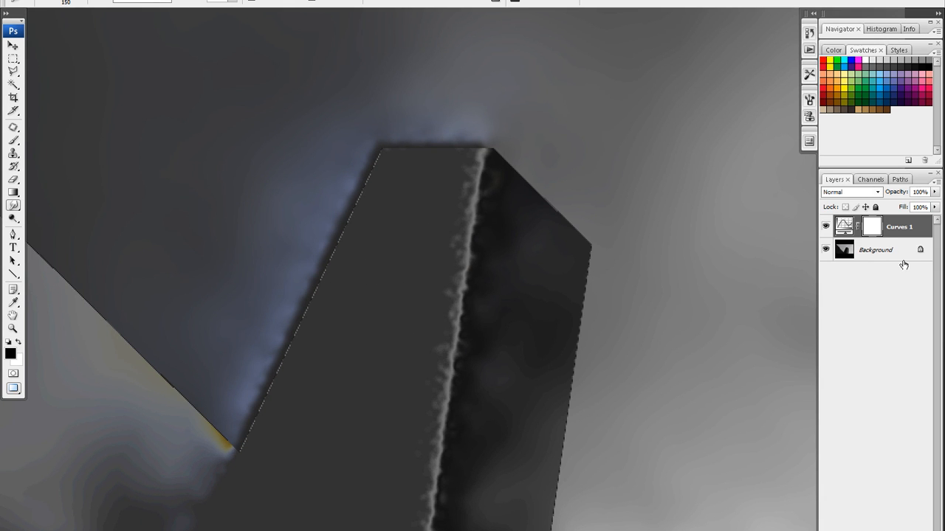
On the Background layer, outline the dark upright shape with a polygonal lasso selection following its corners.
left_click(877, 249)
key("l")
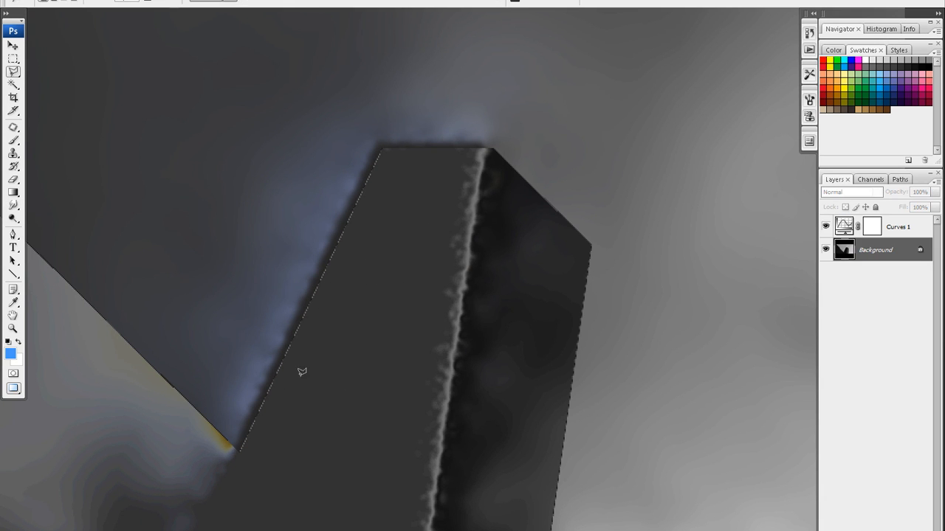
left_click(192, 530)
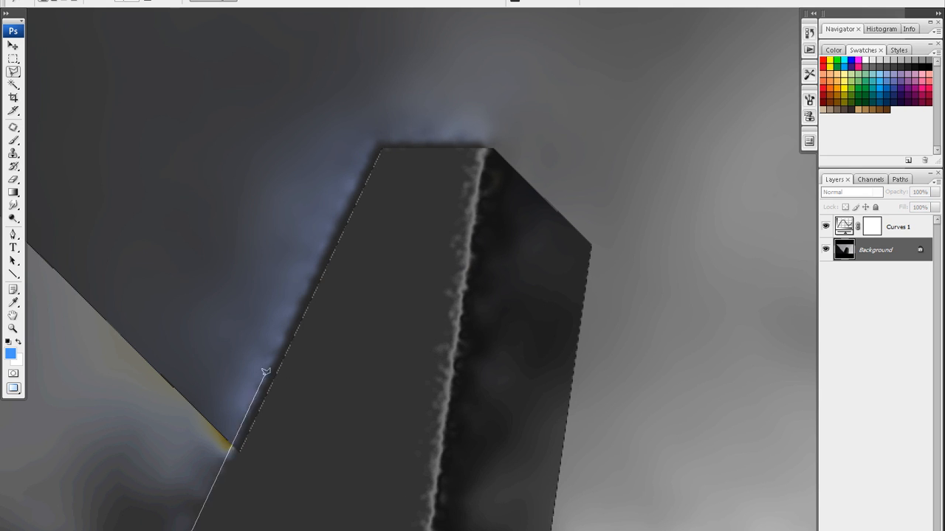
left_click(383, 152)
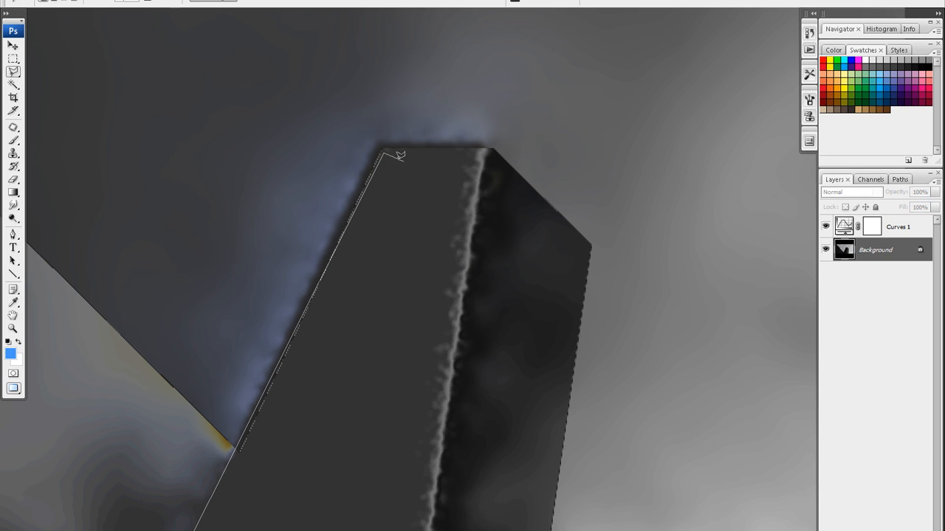
left_click(491, 149)
left_click(590, 244)
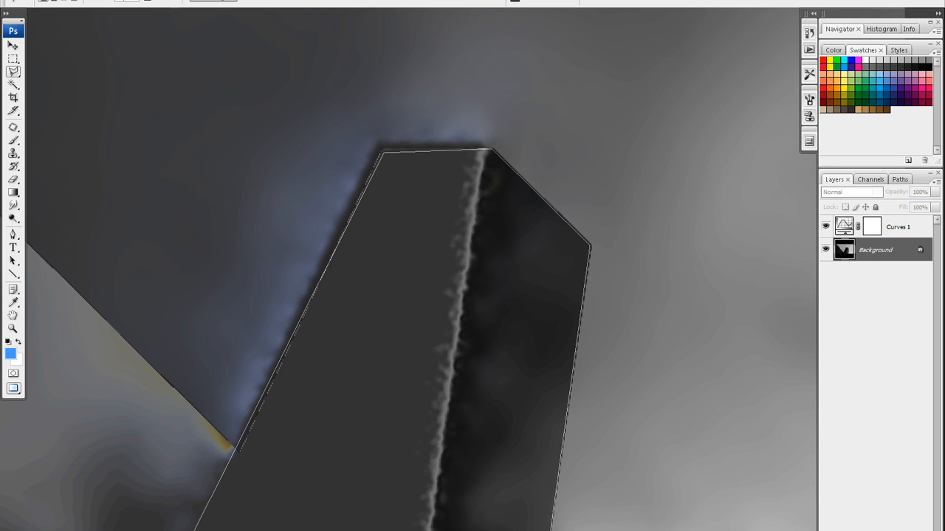
key("Return")
Copy the selected shape to a new layer and lock that layer's transparent pixels.
key("m")
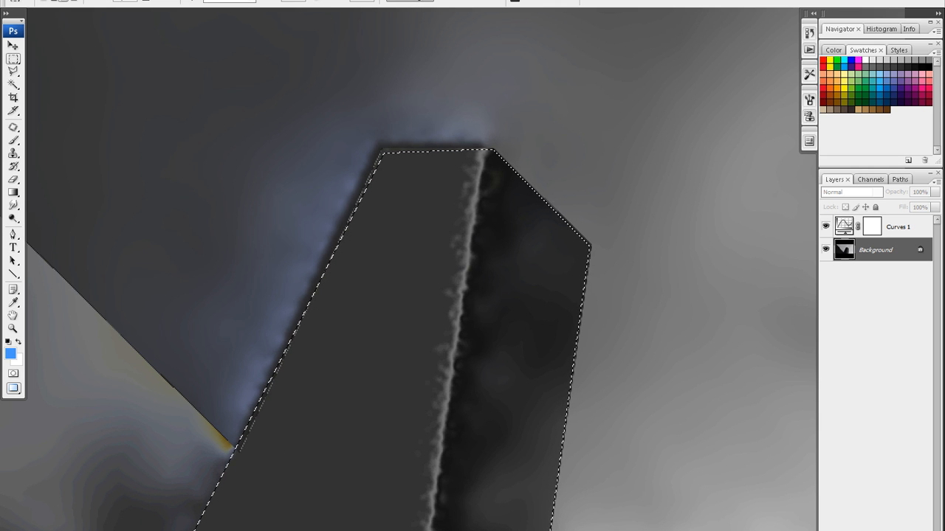
right_click(456, 321)
left_click(516, 416)
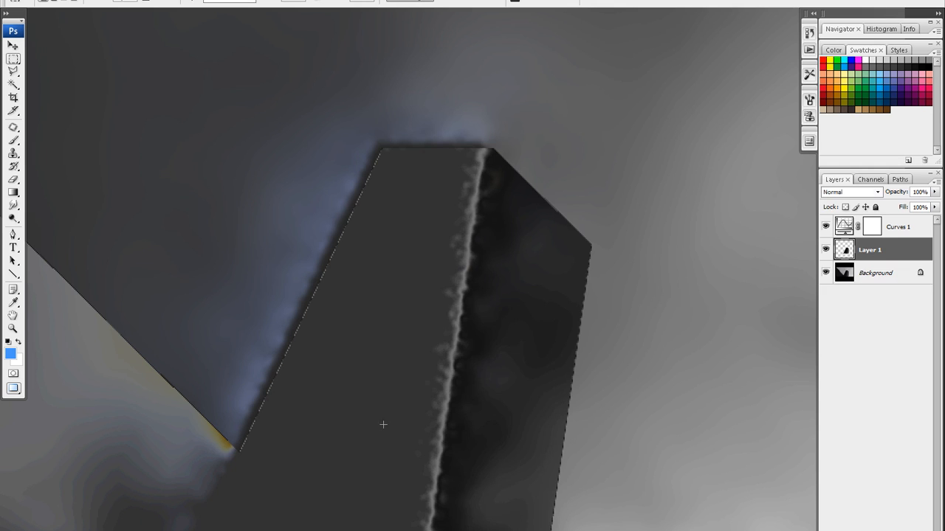
left_click(846, 207)
Try the Dust & Scratches filter on the copied shape with a 100-pixel radius and threshold 0, comparing it with the unfiltered image.
key("alt+t")
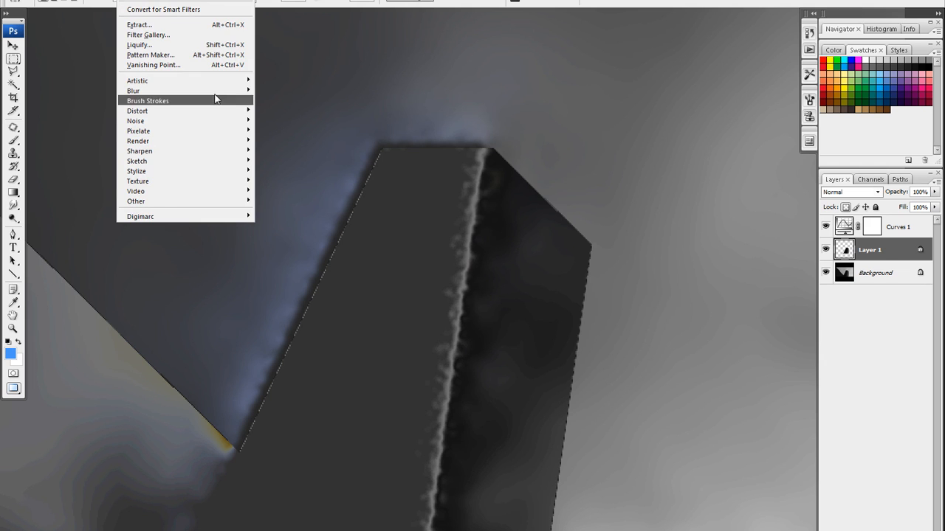
mouse_move(232, 122)
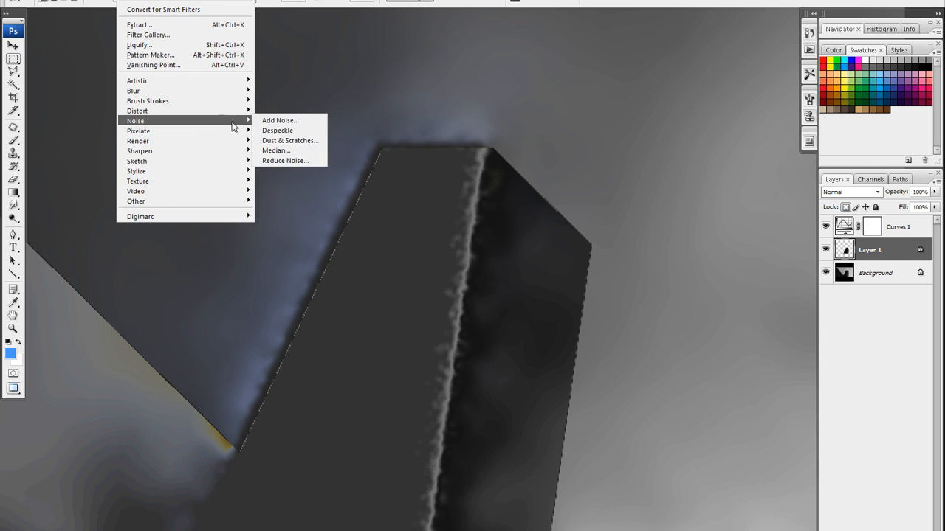
left_click(290, 141)
left_click_drag(507, 127, 259, 113)
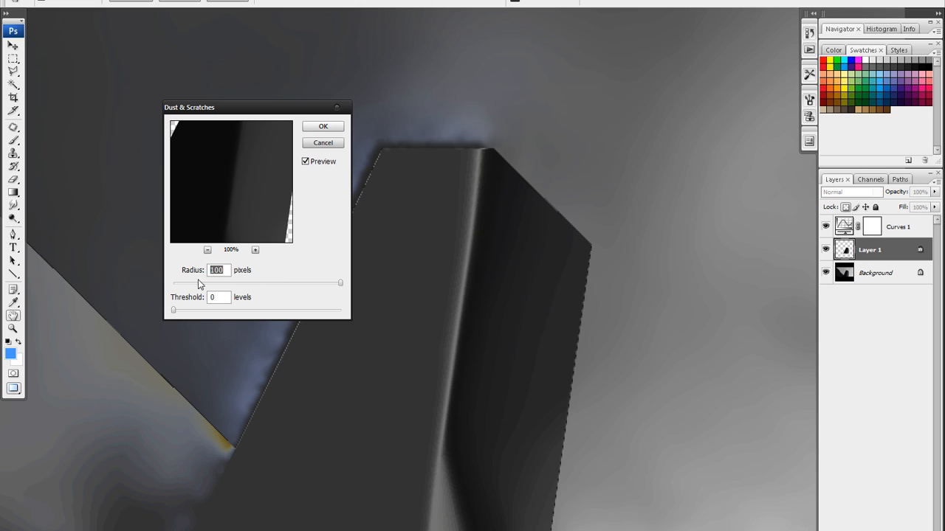
left_click(305, 162)
left_click(306, 161)
left_click(306, 162)
left_click(306, 162)
left_click(306, 162)
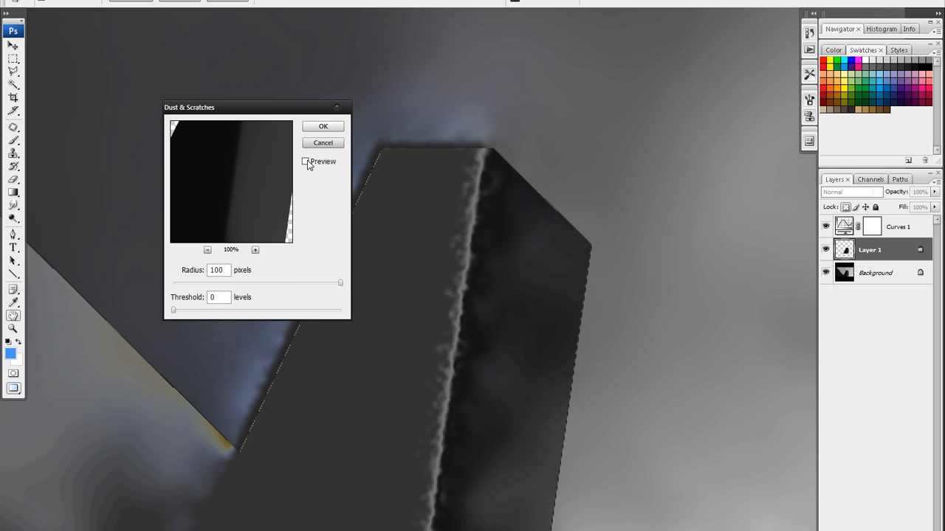
left_click(306, 161)
left_click(306, 161)
left_click(306, 161)
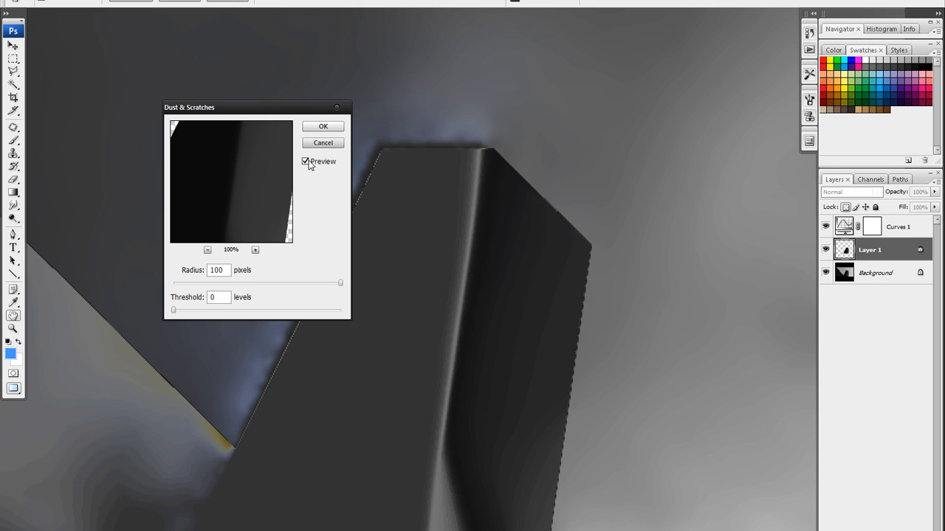
left_click(305, 162)
left_click(306, 162)
left_click(307, 162)
left_click(306, 163)
left_click(322, 126)
Apply a Motion Blur to the copied shape at a 75° angle with a distance of 188 pixels.
key("alt+t")
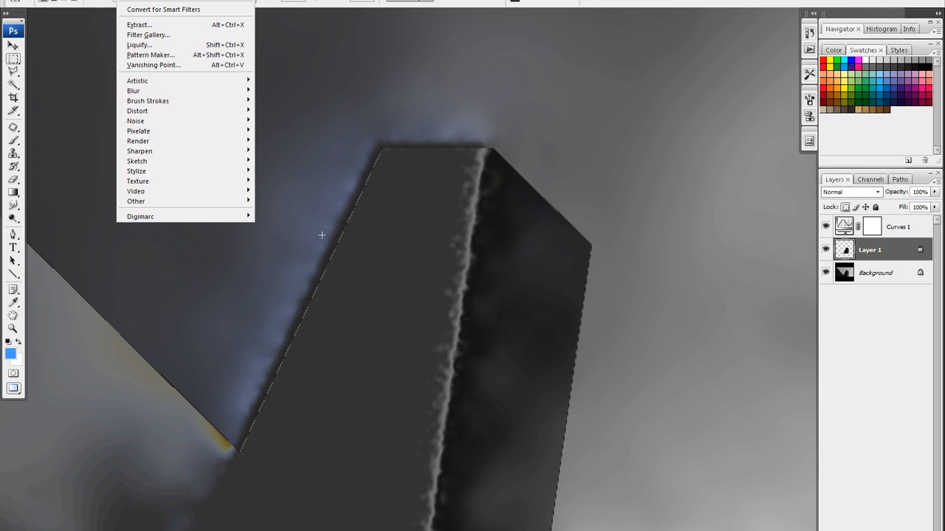
mouse_move(229, 93)
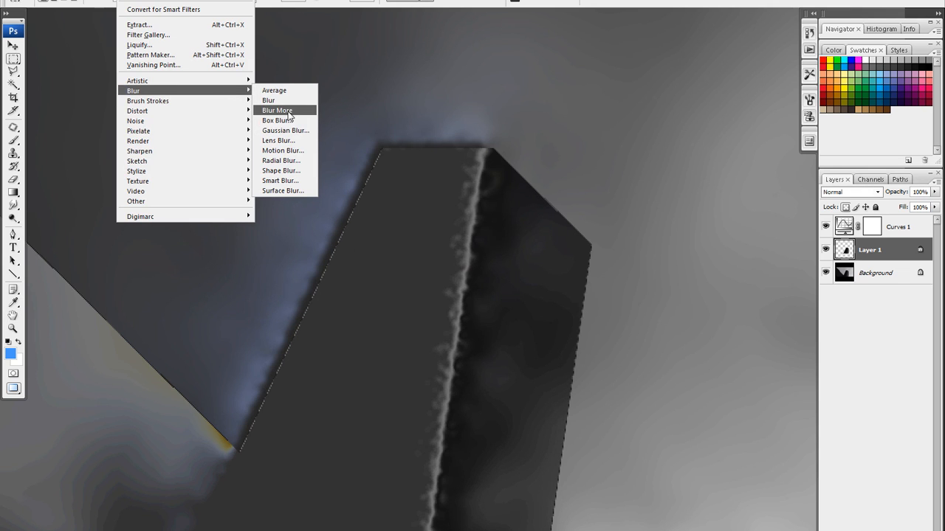
left_click(282, 150)
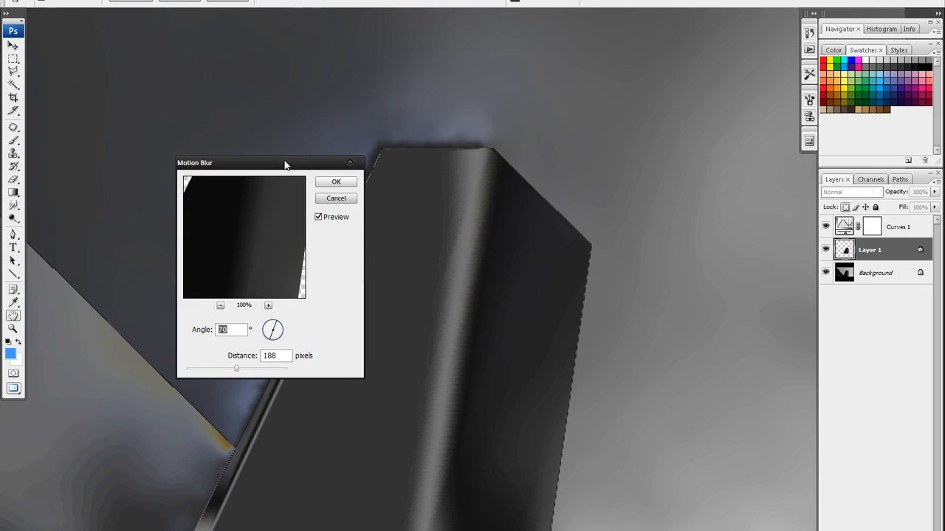
left_click_drag(284, 164, 470, 253)
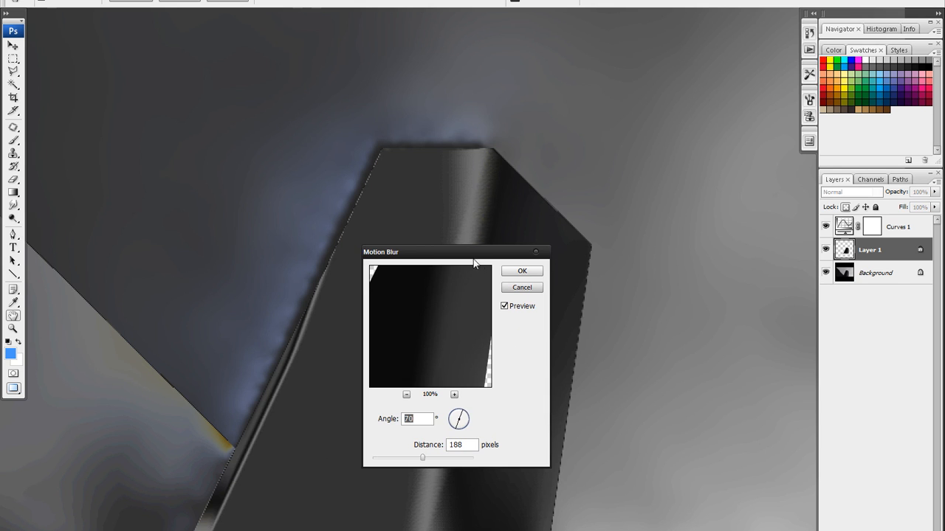
left_click_drag(467, 251, 503, 0)
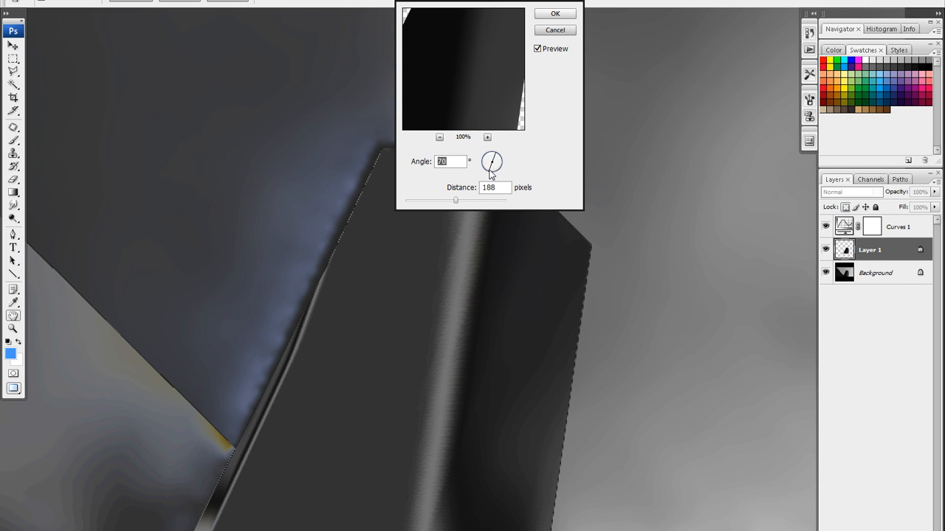
left_click_drag(490, 173, 491, 176)
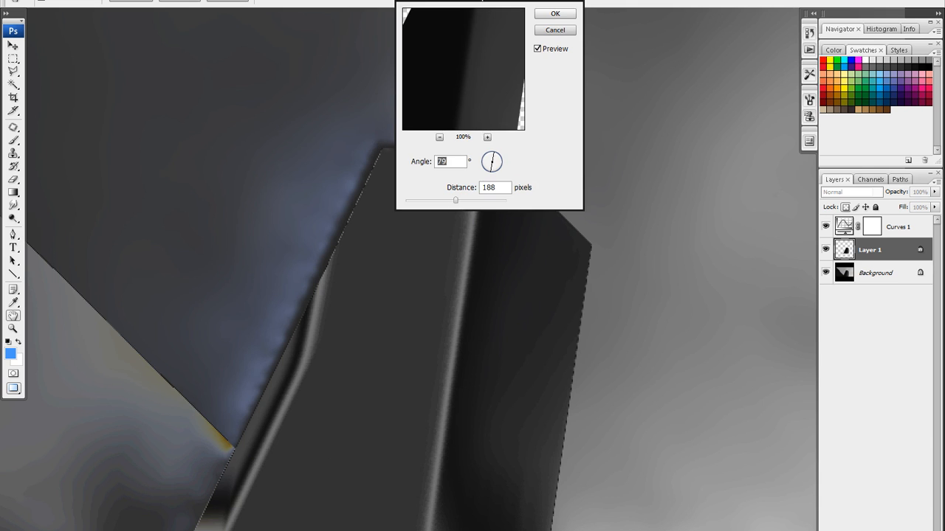
left_click_drag(484, 2, 245, 123)
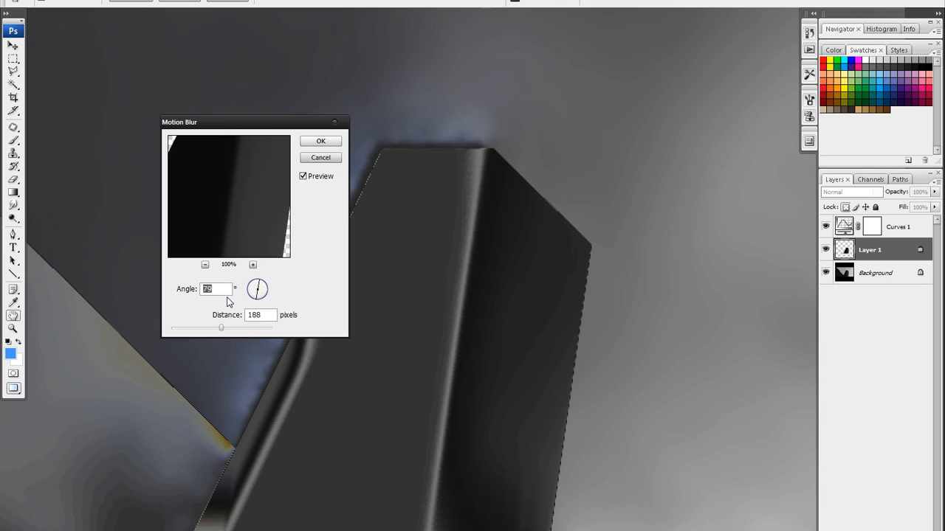
key("Down")
key("Down")
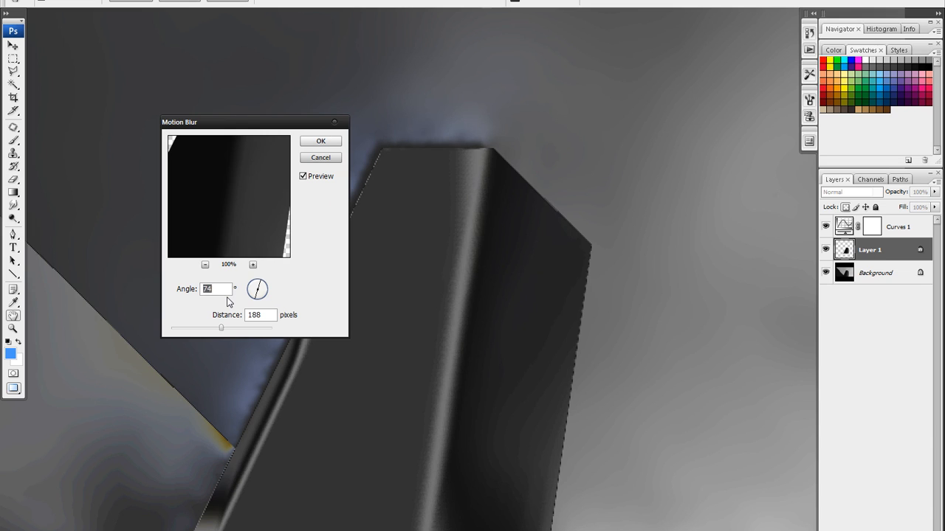
key("Down")
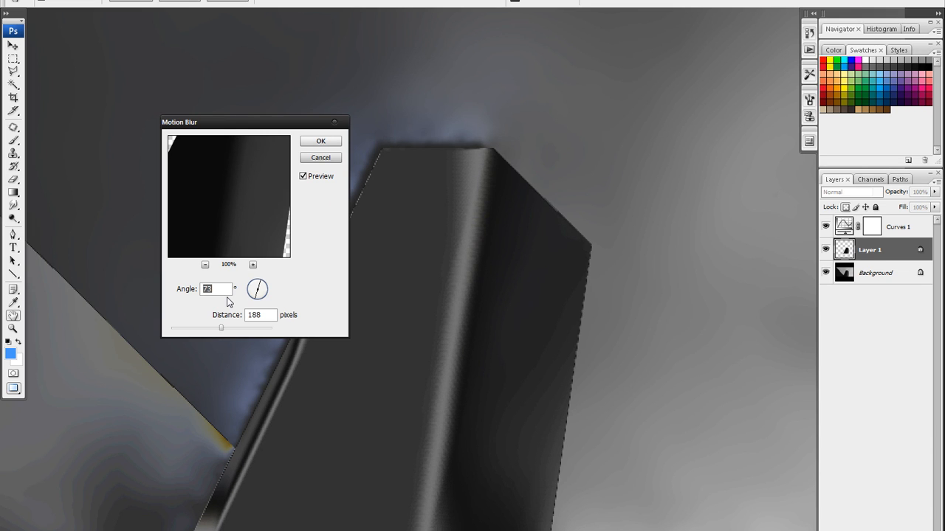
key("Up")
key("Up")
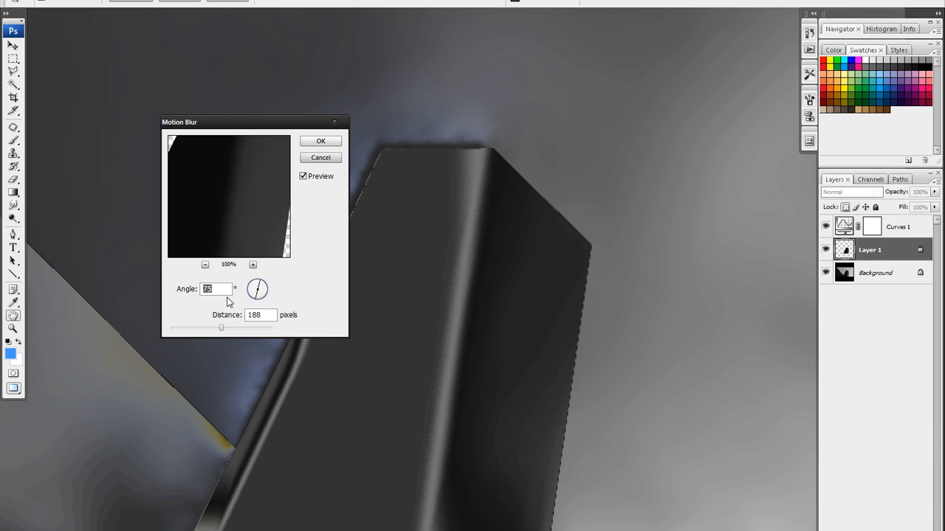
left_click(318, 143)
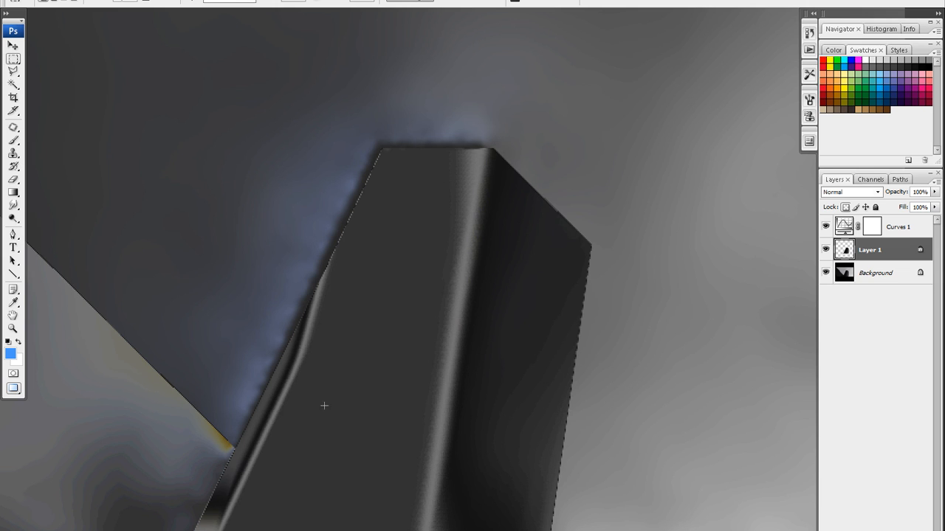
Smudge away the light streak left by the blur along the copied shape's slanted left edge.
key("r")
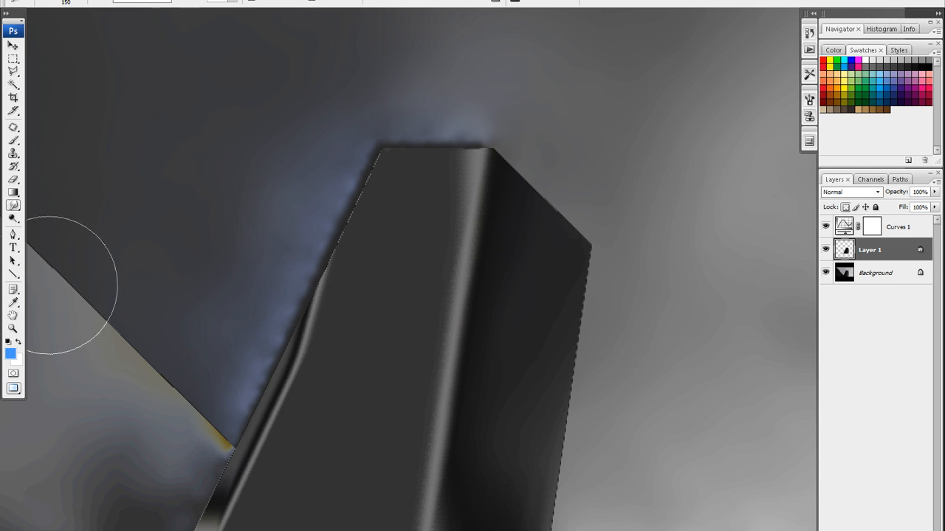
left_click_drag(318, 241, 282, 332)
mouse_move(327, 295)
left_mouse_down()
mouse_move(290, 351)
mouse_move(309, 336)
mouse_move(296, 386)
mouse_move(229, 517)
mouse_move(217, 500)
left_mouse_up()
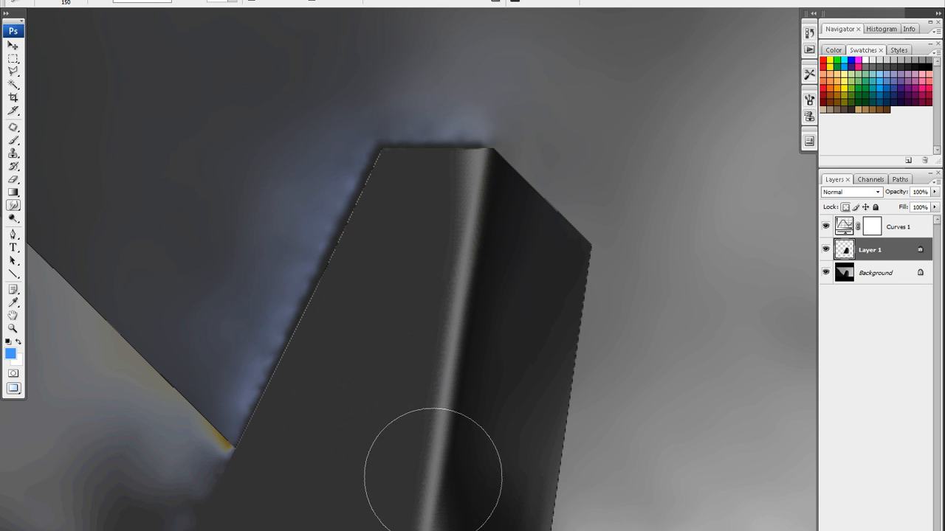
Try smudging the lower part of the bright ridge on the copied shape, and undo the stroke.
left_click_drag(434, 478, 439, 498)
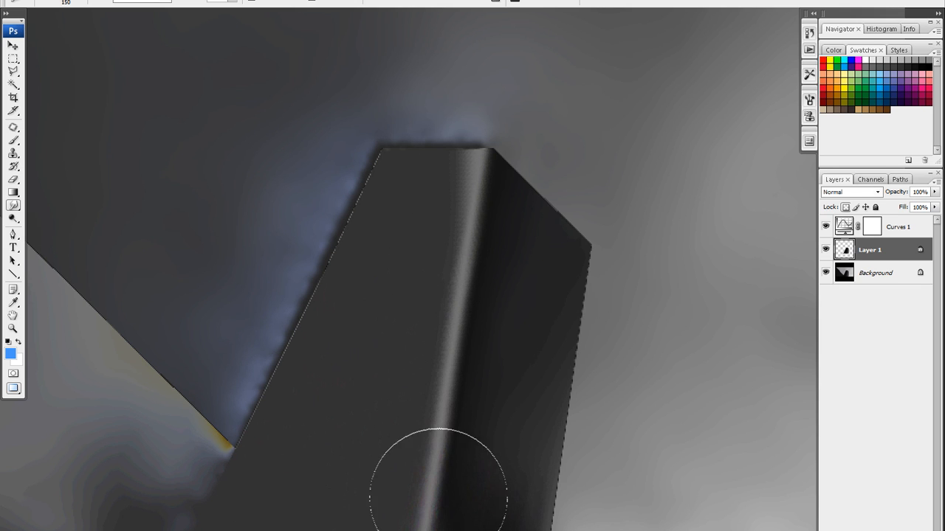
key("ctrl+z")
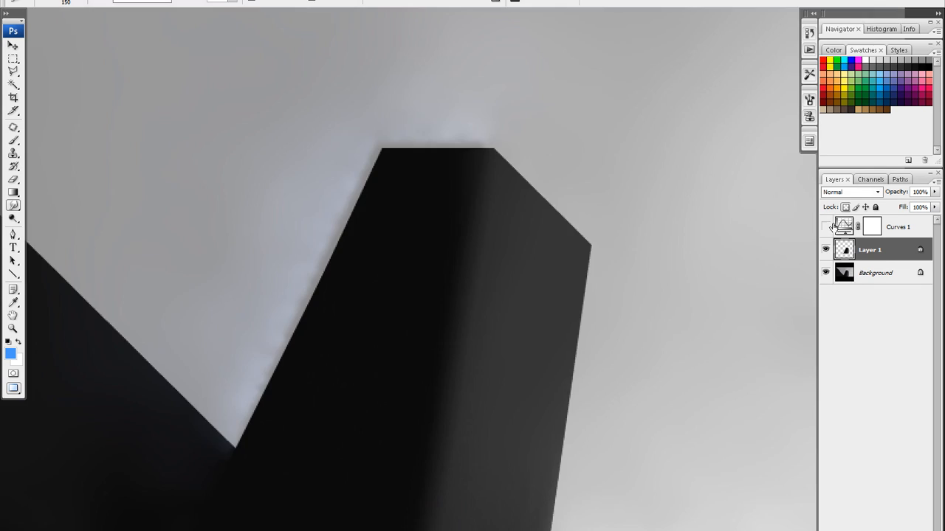
Hide the Curves 1 adjustment and compare the blurred Layer 1 with the original Background by toggling the layer's visibility.
left_click(826, 226)
left_click(826, 251)
left_click(827, 250)
left_click(828, 249)
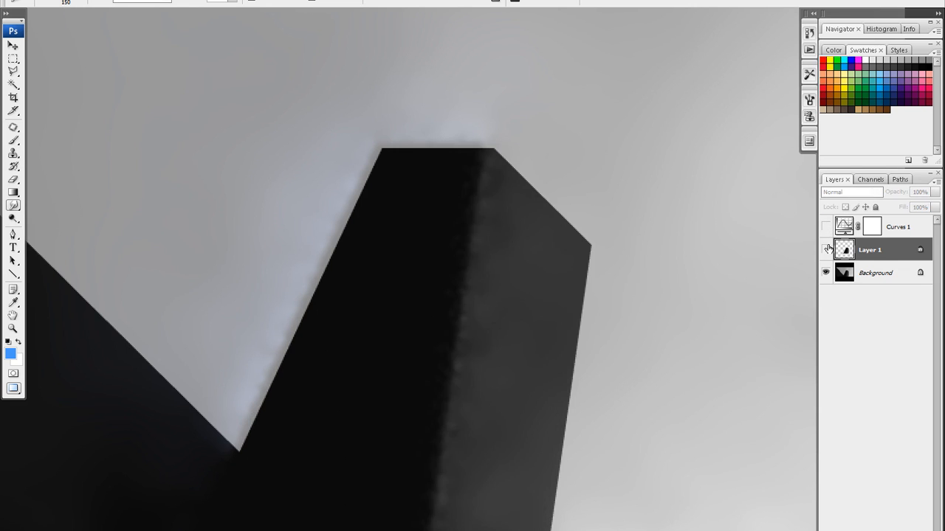
left_click(827, 249)
left_click(829, 250)
left_click(829, 249)
left_click(830, 250)
left_click(830, 250)
left_click(827, 251)
left_click(827, 252)
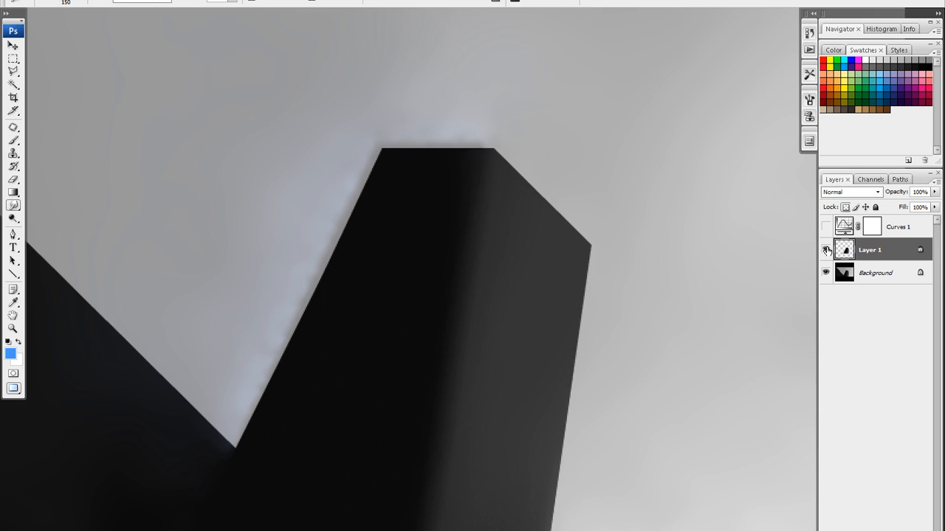
left_click(827, 251)
left_click(827, 251)
left_click(827, 252)
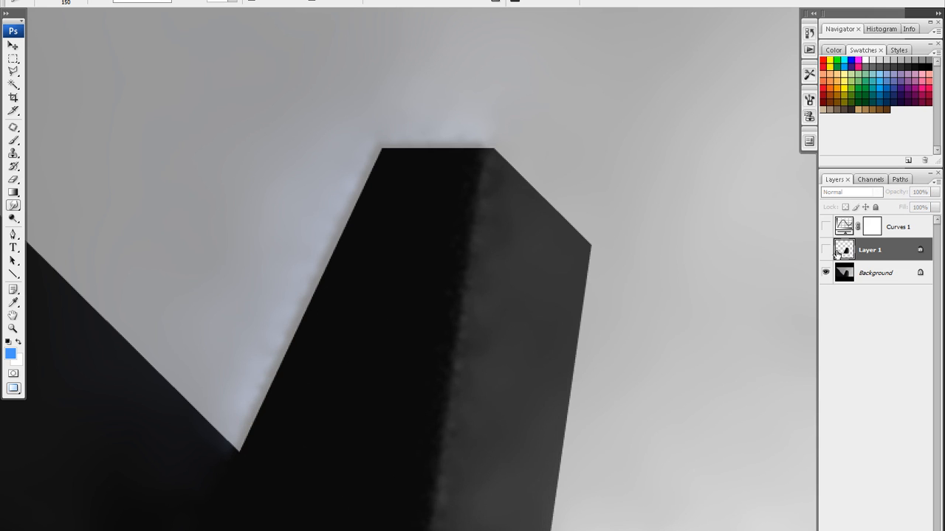
Show the Curves 1 adjustment and compare the shape with and without Layer 1 under the exaggerated contrast.
left_click(826, 229)
left_click(826, 251)
left_click(826, 252)
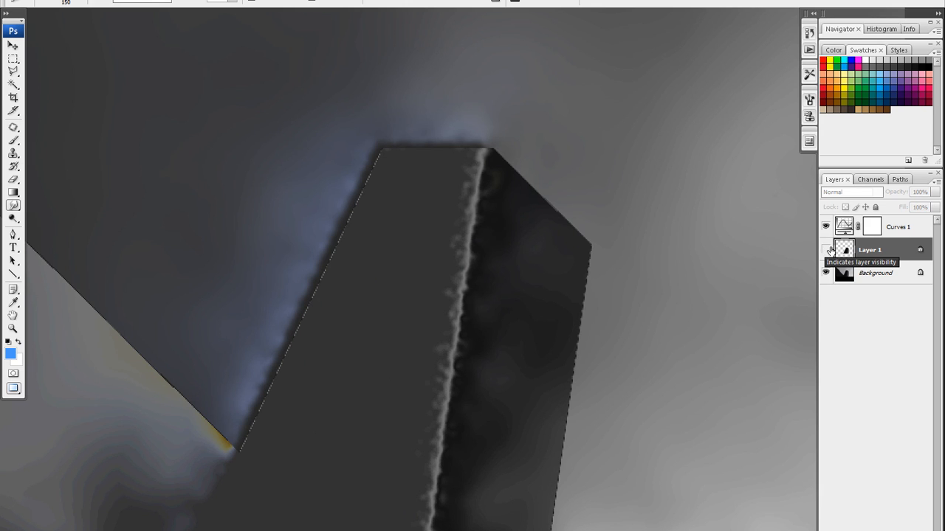
left_click(827, 251)
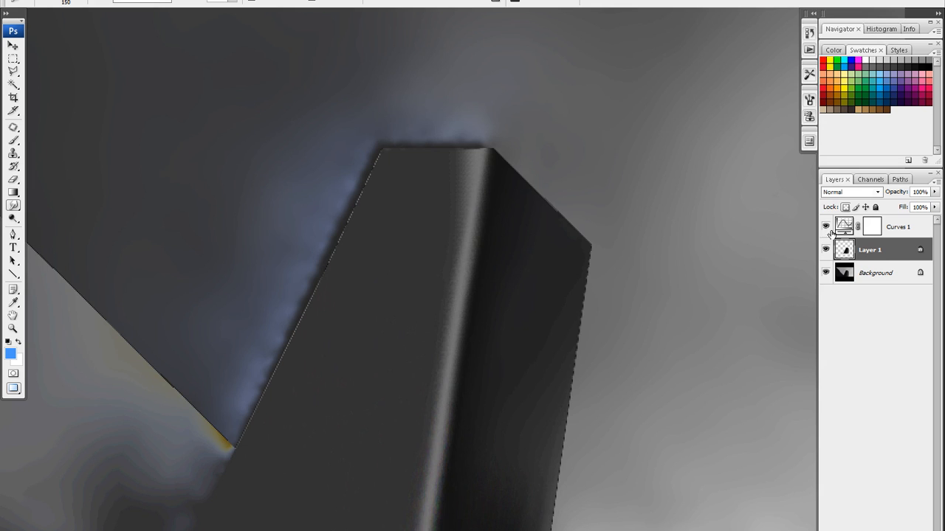
Turn the Curves 1 adjustment off again and repeat the before-and-after comparison of Layer 1, leaving the layer visible.
left_click(826, 228)
left_click(826, 251)
left_click(826, 251)
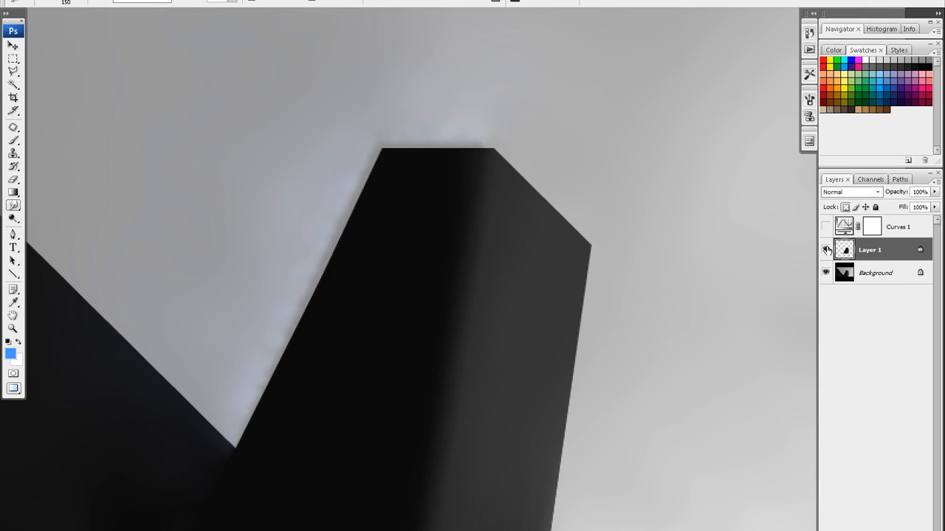
left_click(826, 251)
left_click(826, 251)
left_click(826, 250)
left_click(826, 250)
left_click(826, 250)
left_click(826, 251)
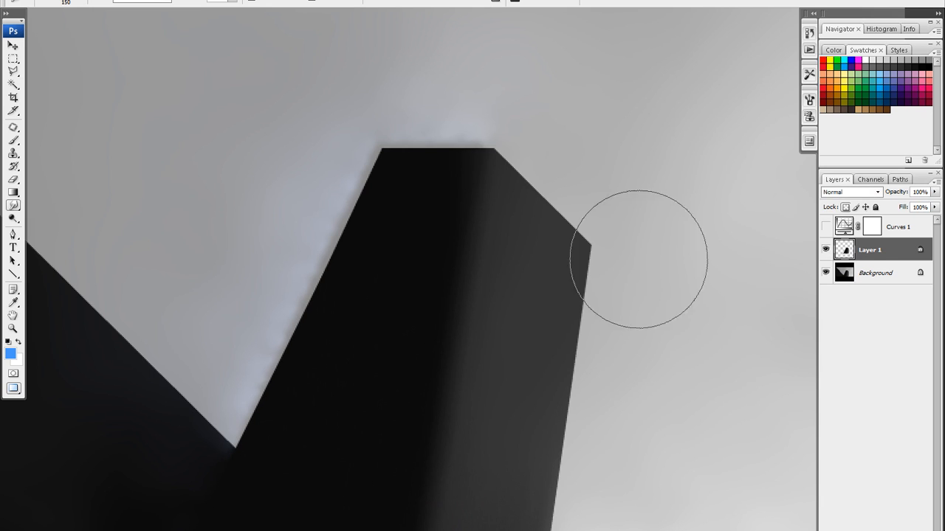
Add a layer mask to Layer 1 and fade out the shape's slanted left edge with a short black-to-white gradient.
left_click(866, 530)
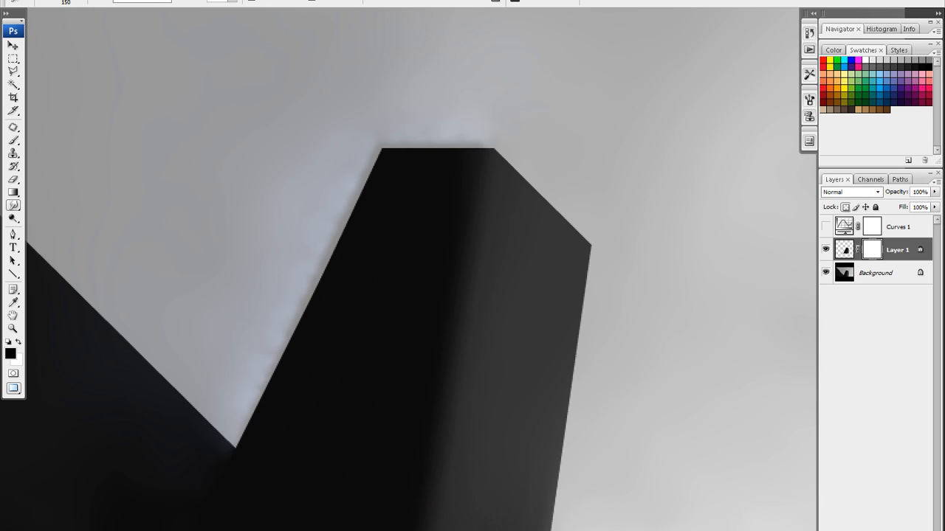
key("g")
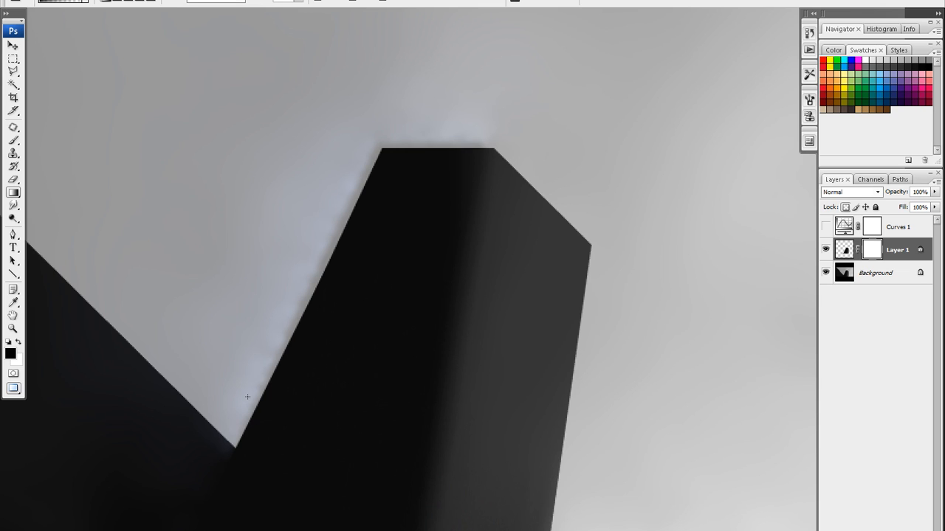
left_click_drag(317, 398, 332, 340)
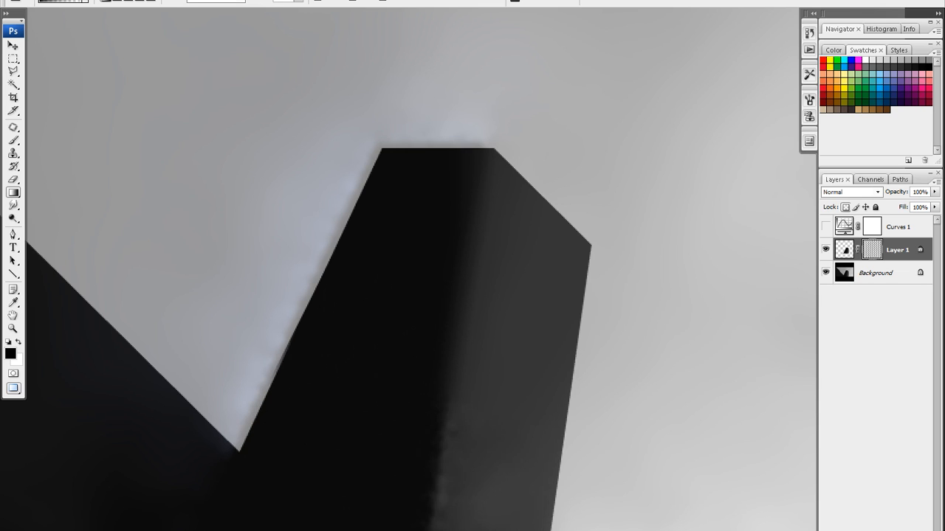
key("ctrl+z")
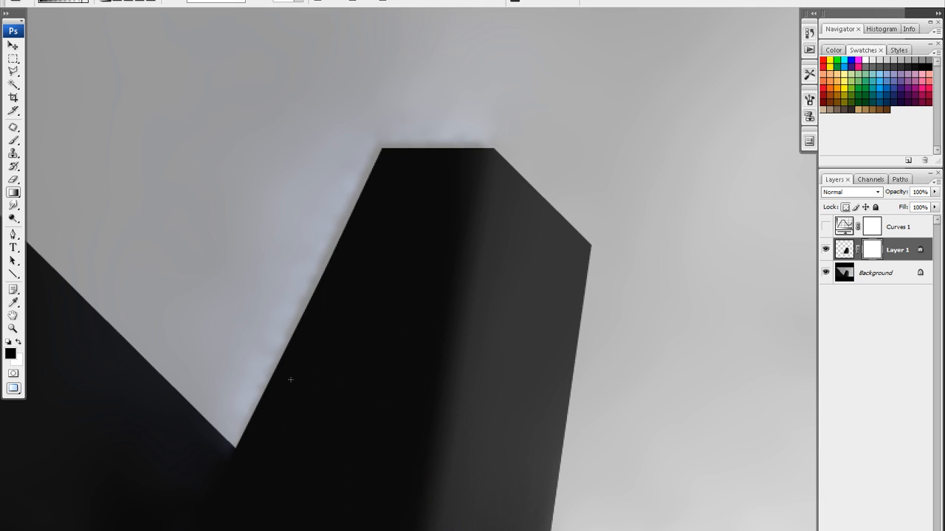
left_click_drag(290, 379, 328, 397)
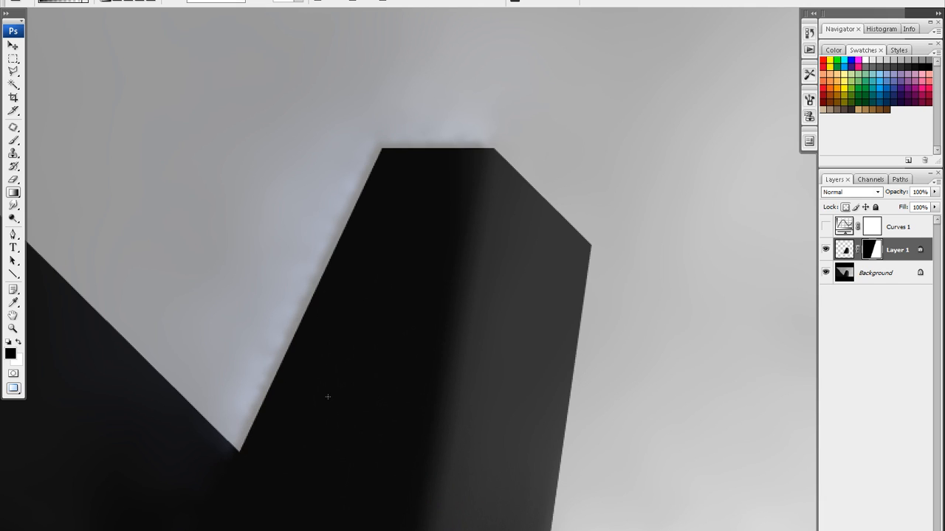
Inspect the gradient mask on Layer 1 with the Background hidden and the mask temporarily disabled, and show the Background again.
left_click(826, 273)
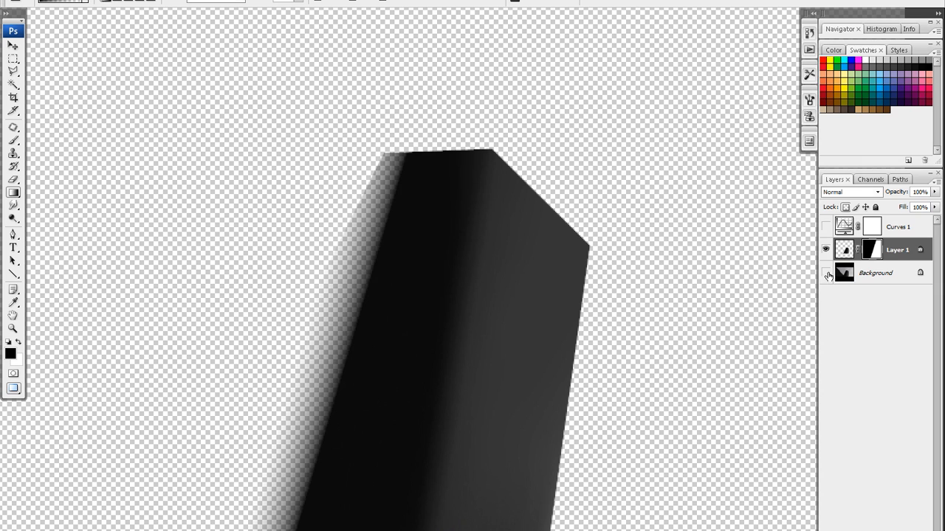
right_click(868, 256)
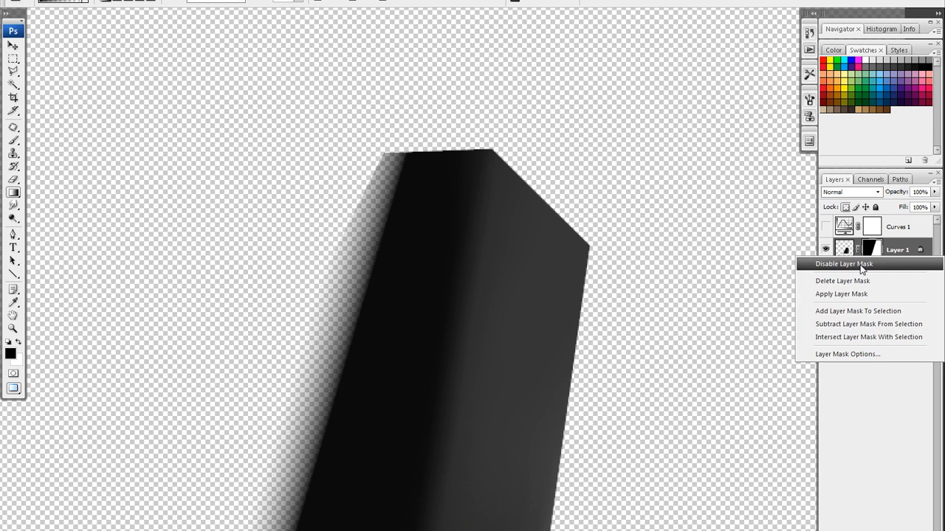
left_click(862, 265)
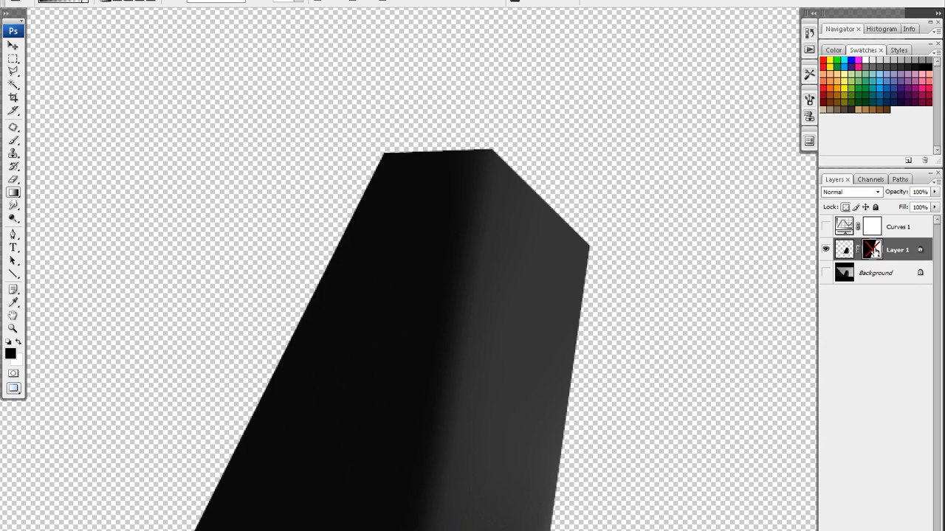
left_click(873, 251, "shift")
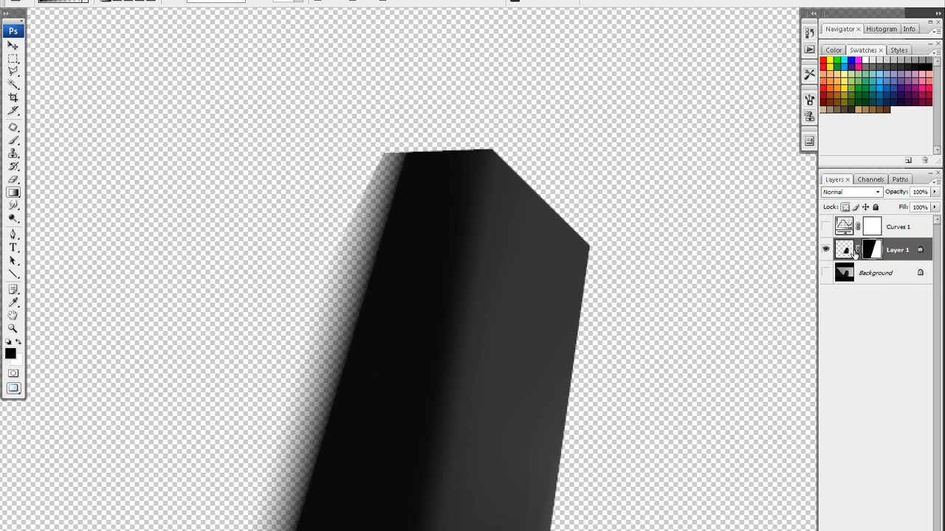
left_click(839, 275)
left_click(825, 273)
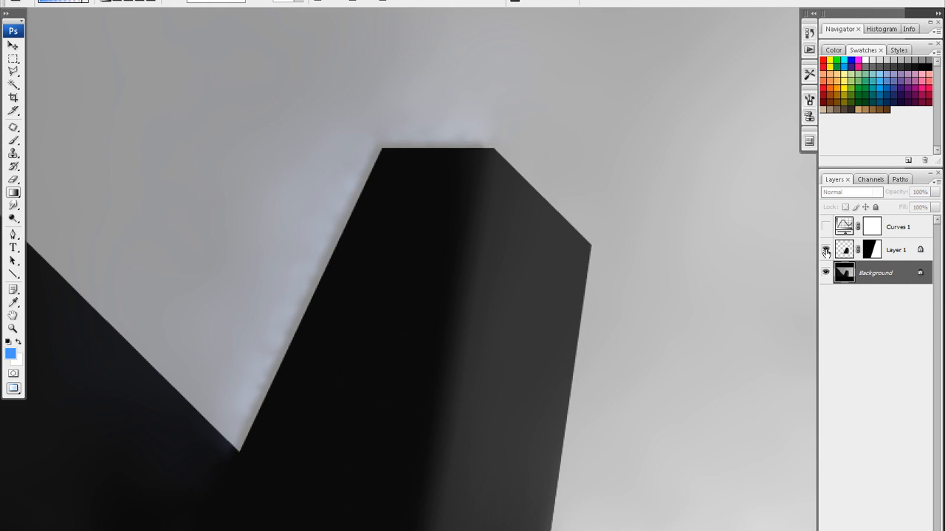
Select Layer 1, turn on the Curves 1 adjustment and examine the masked shape and its surroundings across the whole image.
left_click(850, 250)
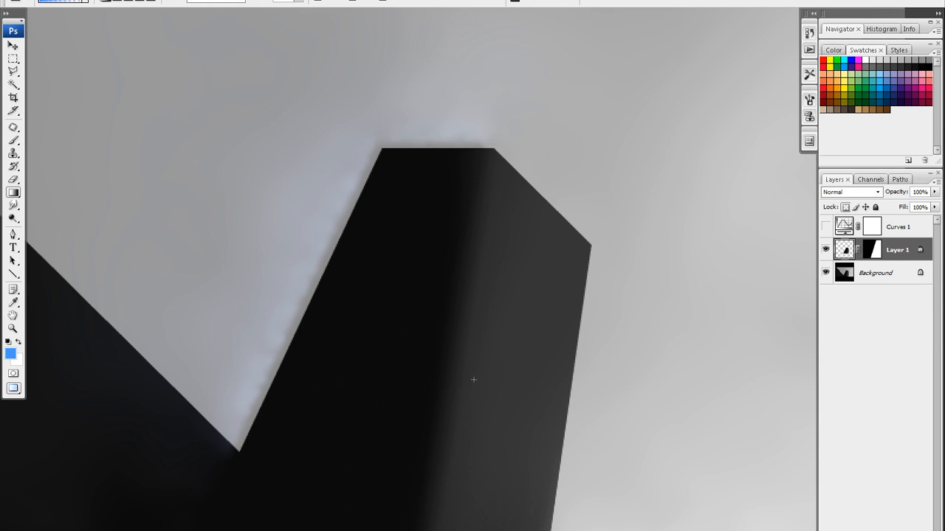
left_click_drag(605, 377, 668, 296)
left_click_drag(406, 353, 490, 341)
left_click(825, 227)
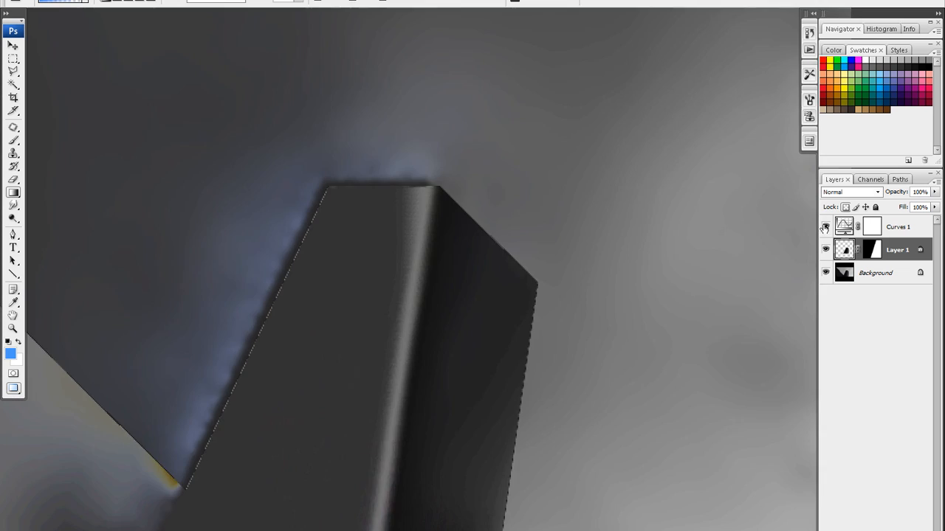
mouse_move(603, 362)
left_mouse_down()
mouse_move(497, 273)
mouse_move(524, 361)
mouse_move(540, 318)
mouse_move(468, 344)
mouse_move(519, 359)
mouse_move(437, 350)
mouse_move(487, 369)
left_mouse_up()
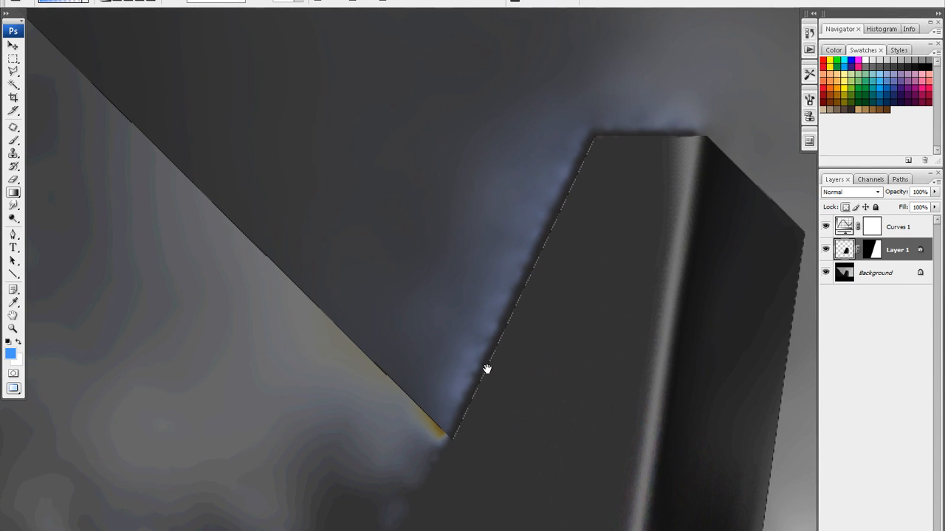
left_click(13, 328)
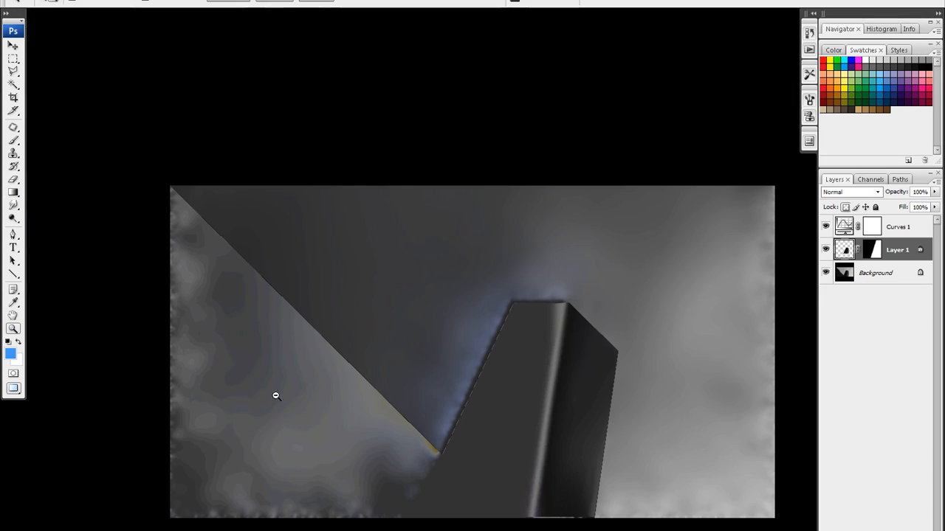
left_click(264, 397, "alt")
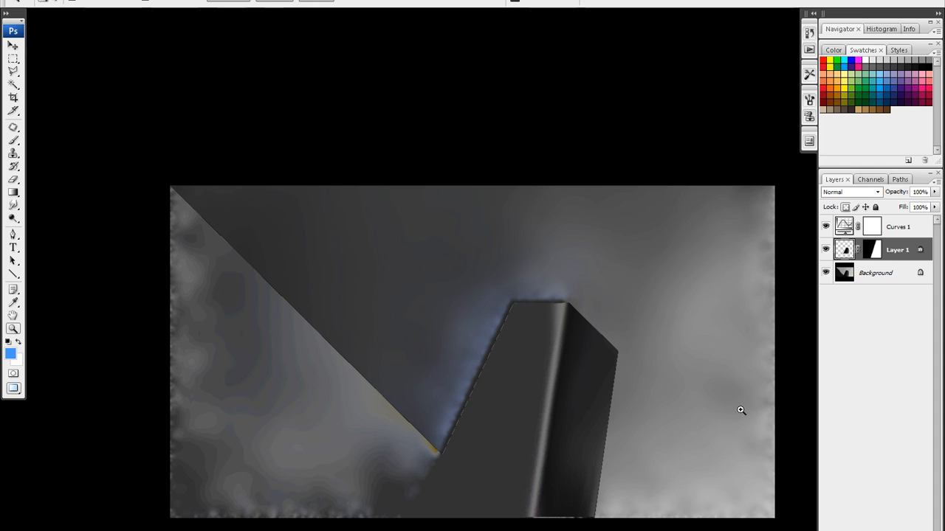
Merge Layer 1 into the Background with Curves 1 hidden, and show the Curves 1 adjustment again.
left_click(826, 227)
left_click(850, 275, "shift")
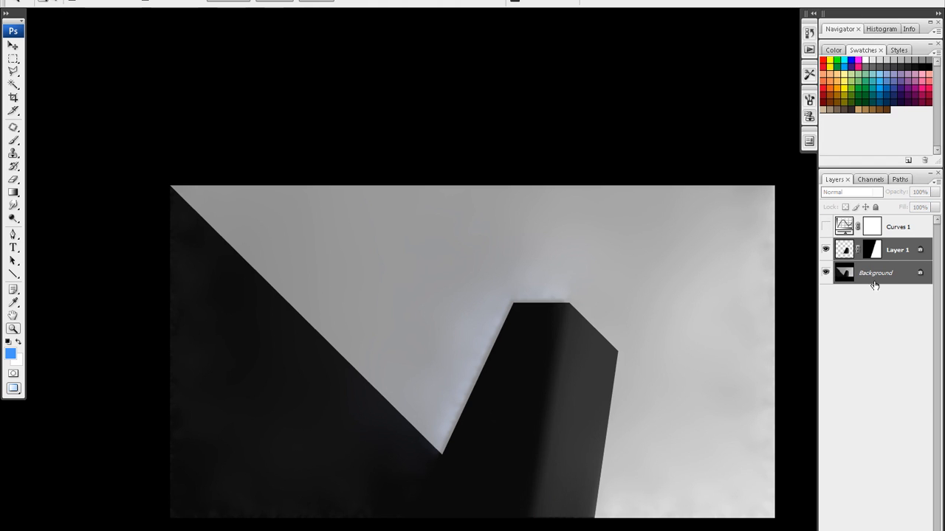
key("ctrl+e")
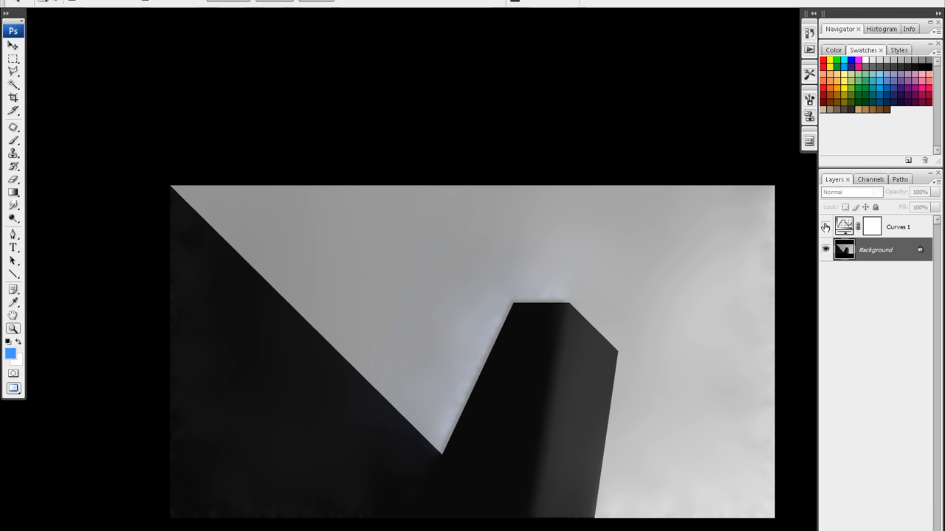
left_click(825, 225)
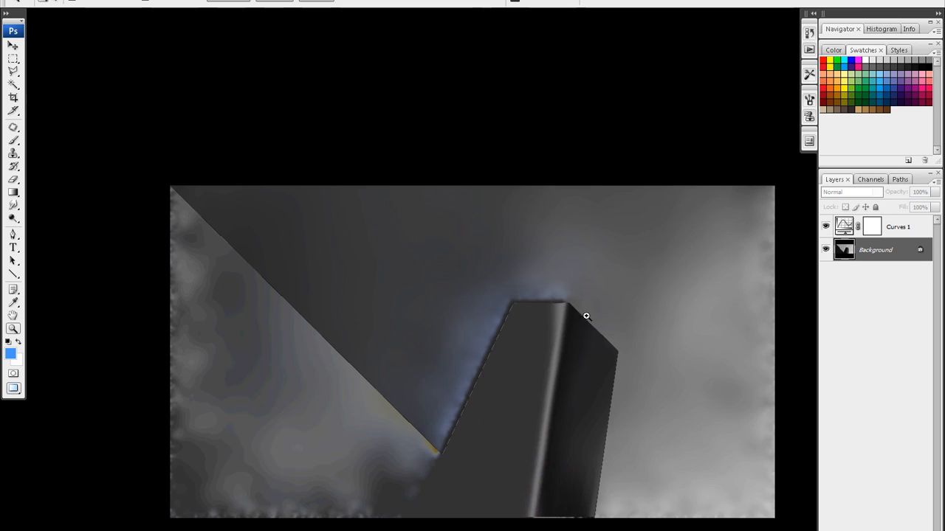
Outline the light wall area to the right of the shape with the Polygonal Lasso, following the shape's right edge upward.
left_click(736, 327)
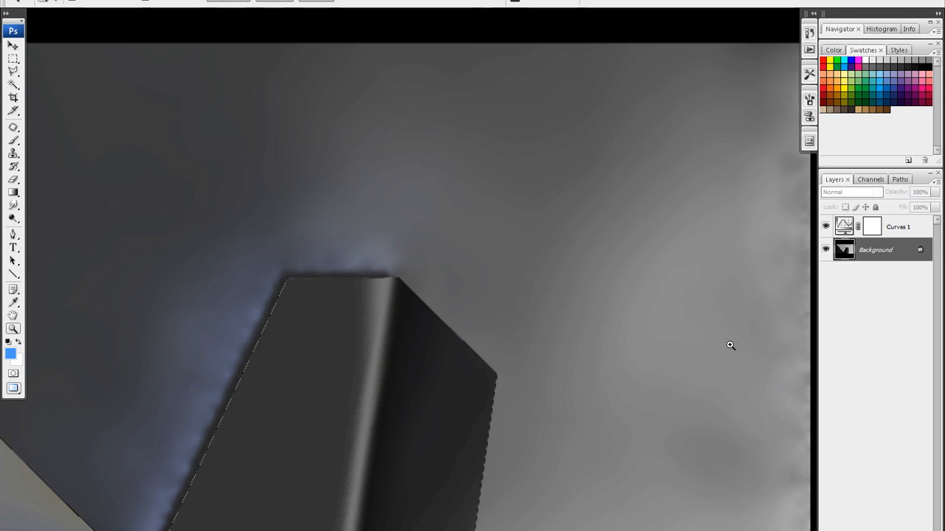
left_click_drag(730, 344, 625, 361)
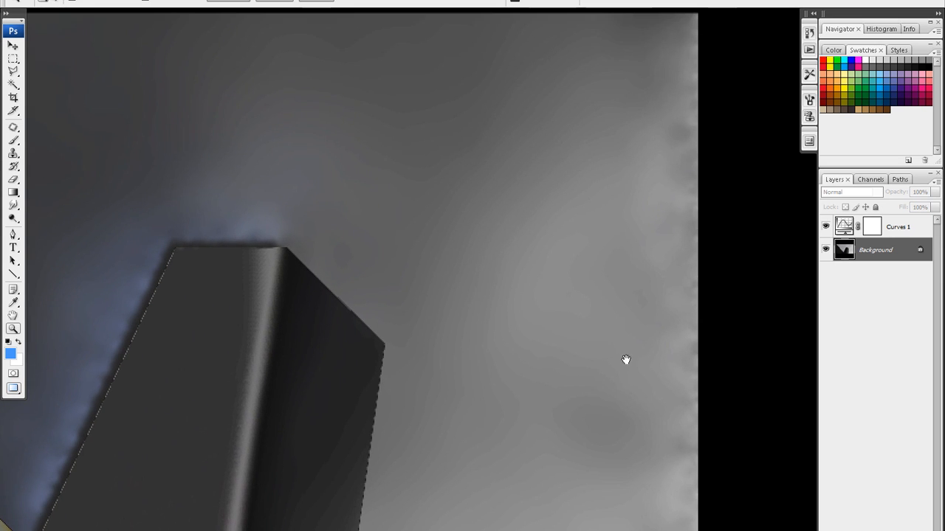
left_click(560, 399, "alt")
key("l")
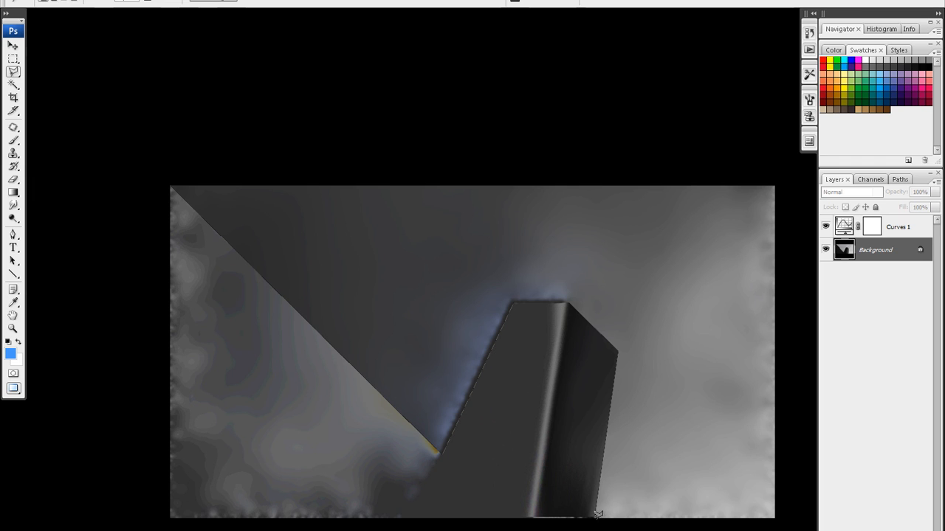
left_click(597, 518)
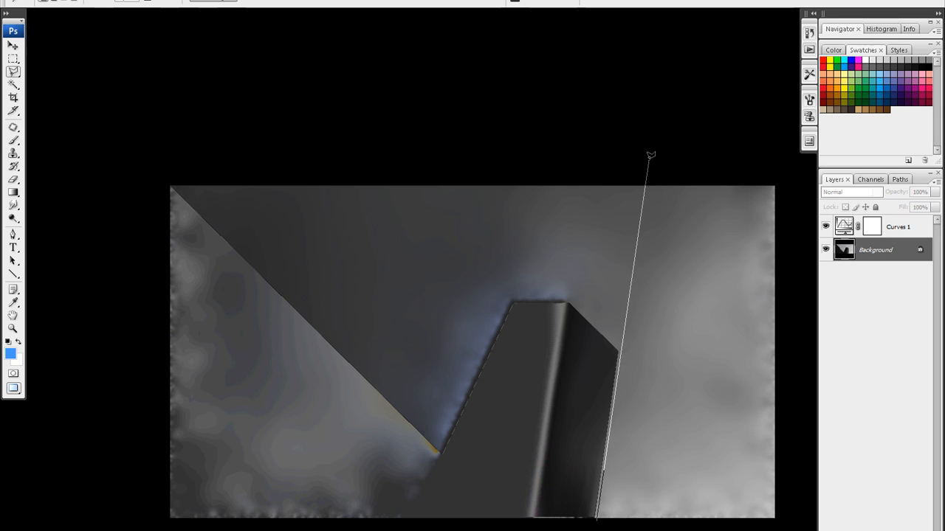
left_click(648, 159)
left_click(779, 159)
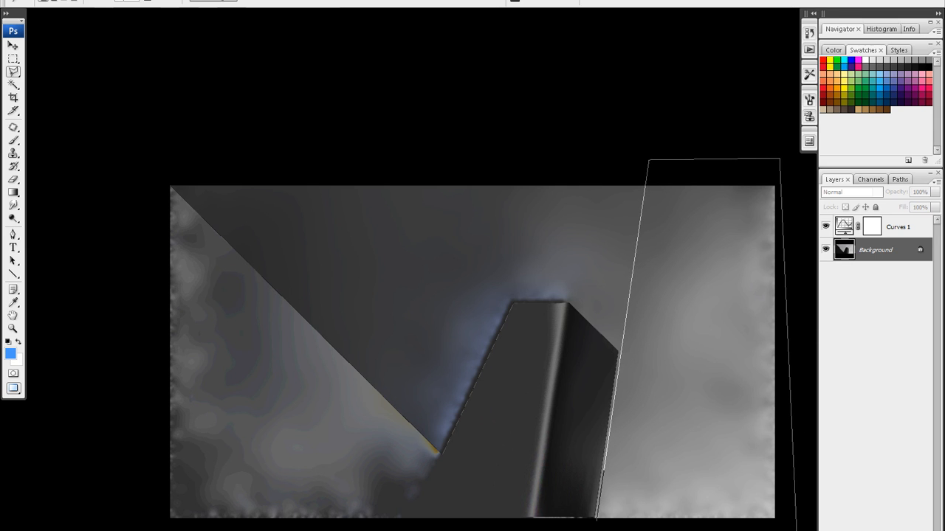
key("Return")
Subtract the black area around the wall from the selection with the Magic Wand.
key("w")
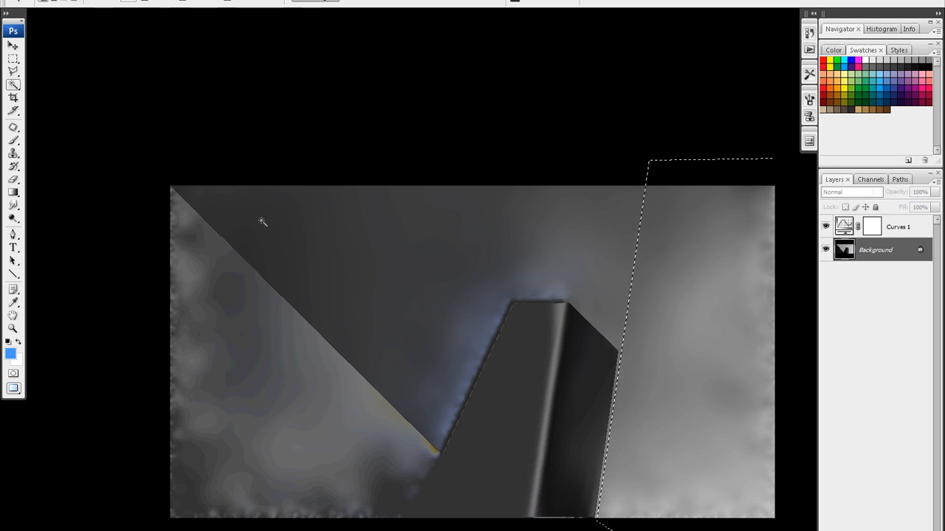
left_click(686, 175, "alt")
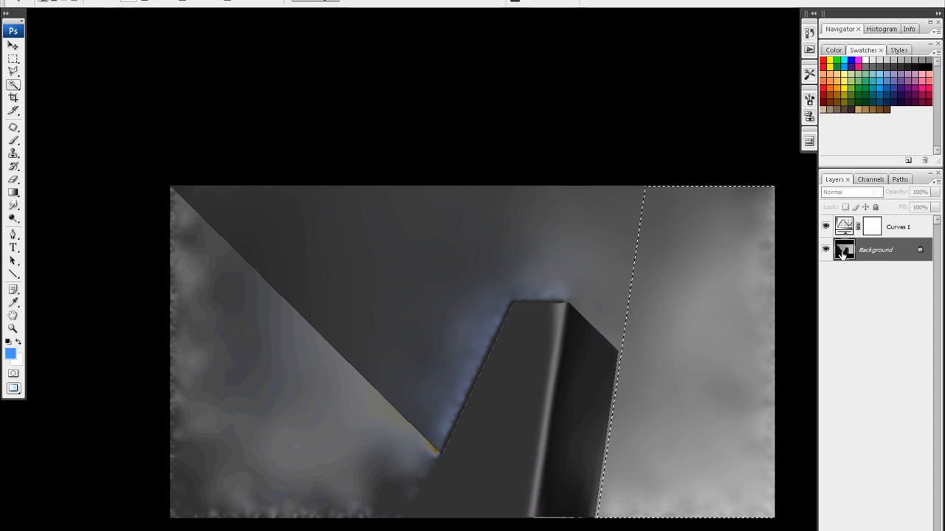
Copy the selected light wall area onto a new layer and lock that layer's transparent pixels.
right_click(660, 350)
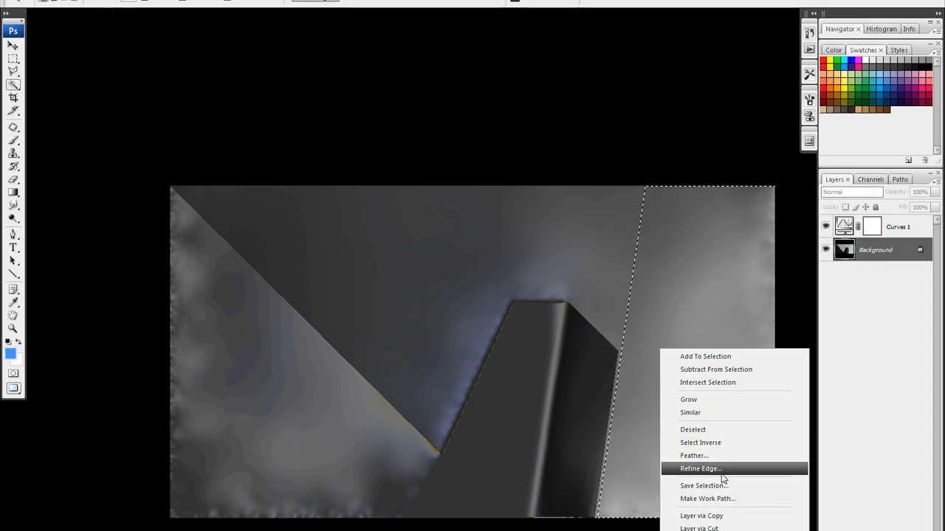
left_click(717, 516)
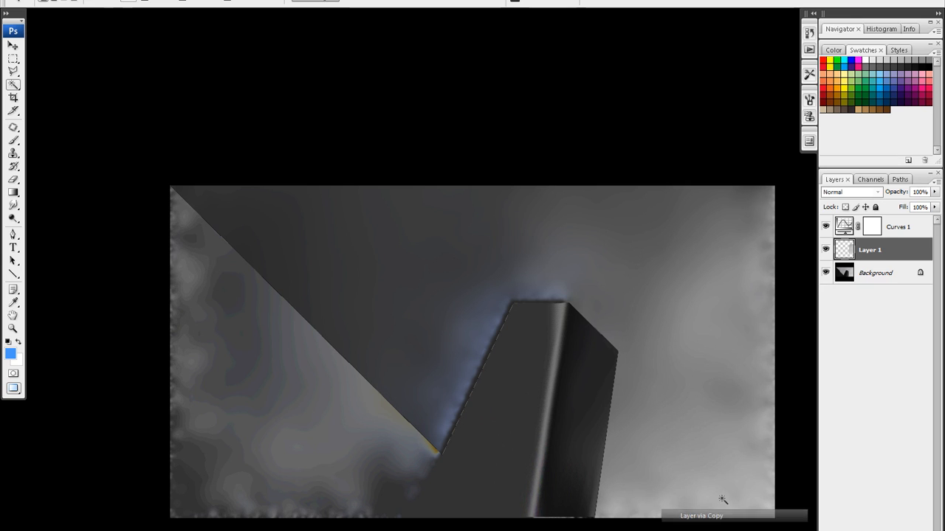
left_click(846, 208)
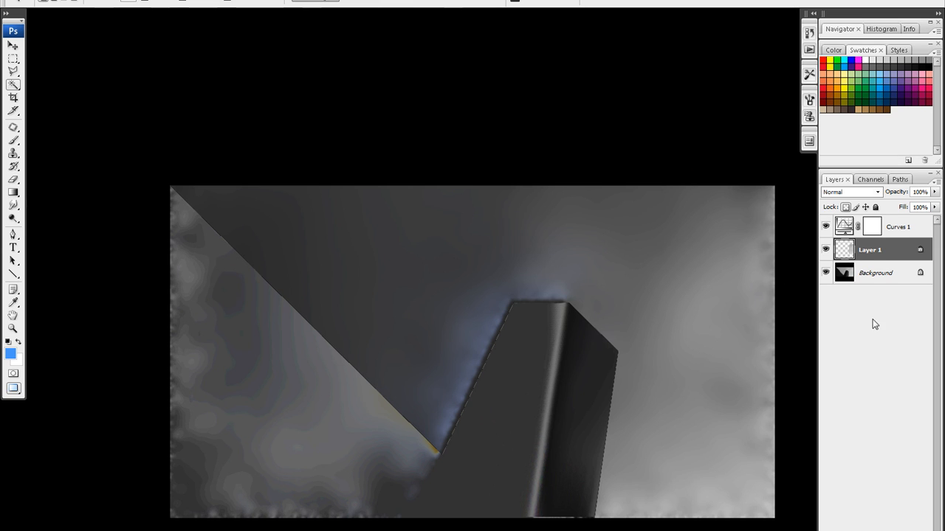
Select the Curves 1 adjustment and switch it off and on to compare the wall's shading with and without it.
left_click(892, 222)
left_click(826, 227)
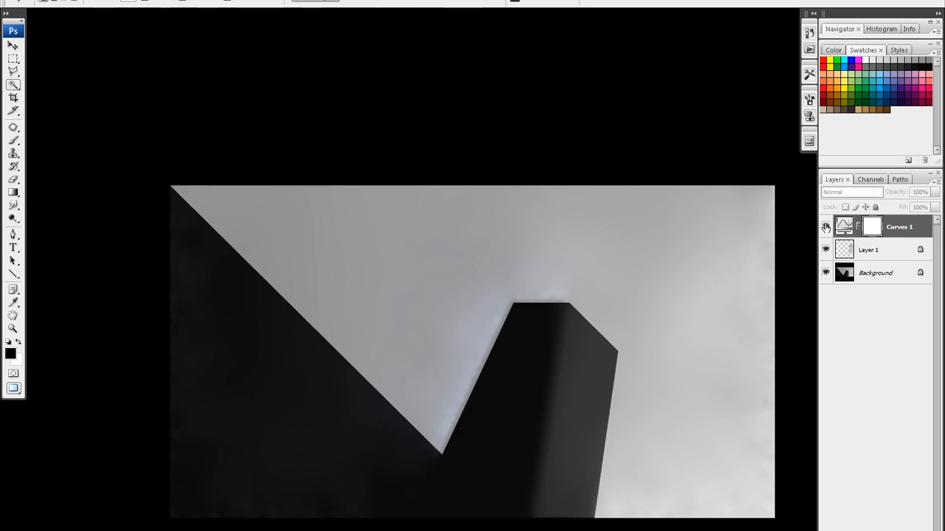
left_click(826, 227)
left_click(827, 227)
left_click(826, 227)
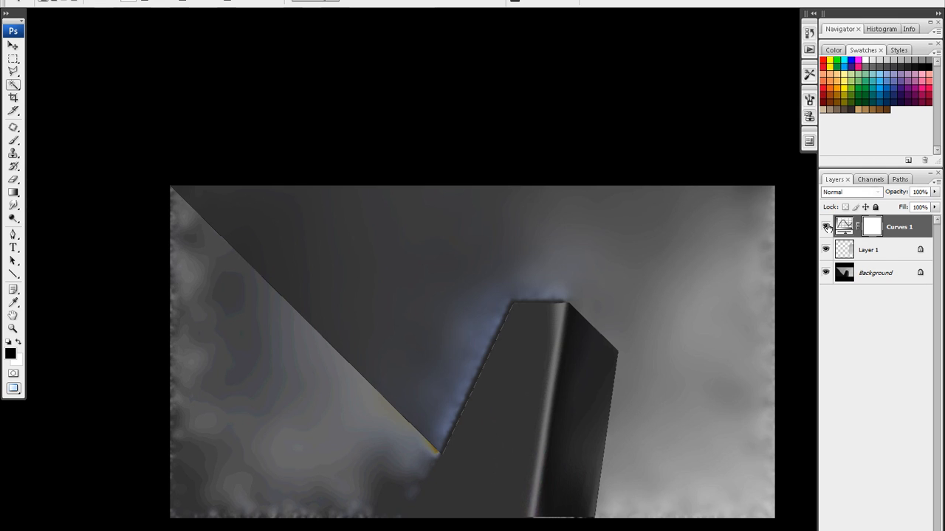
left_click(826, 228)
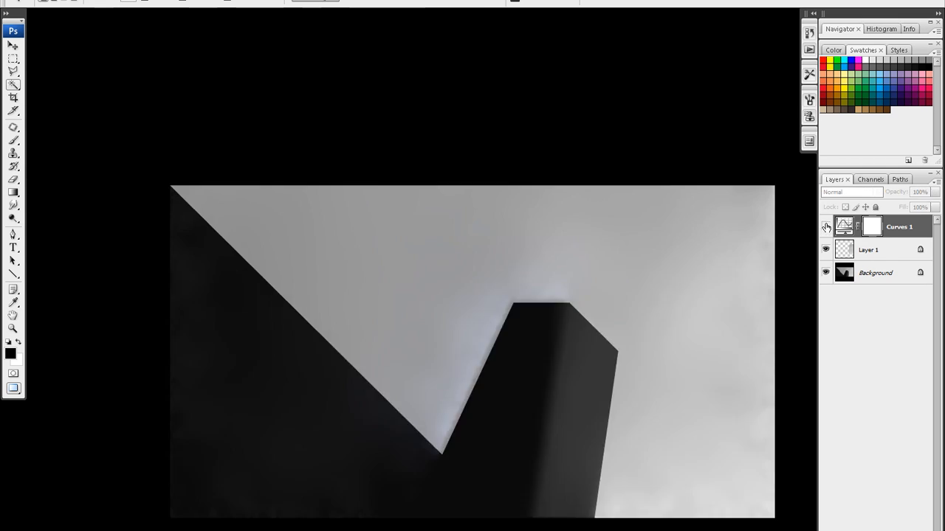
left_click(825, 229)
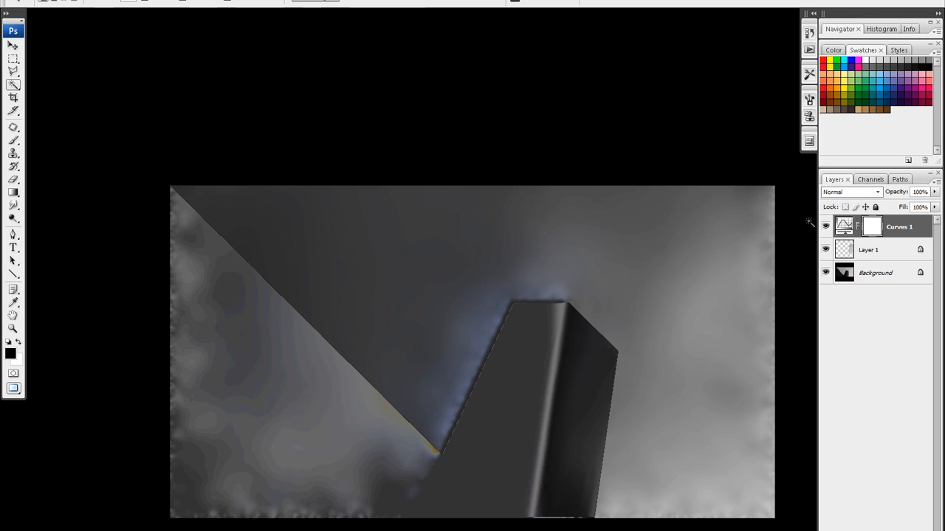
Smooth Layer 1 with the Dust & Scratches filter at a radius of 100 pixels and a threshold of 0, checking its preview.
left_click(850, 252)
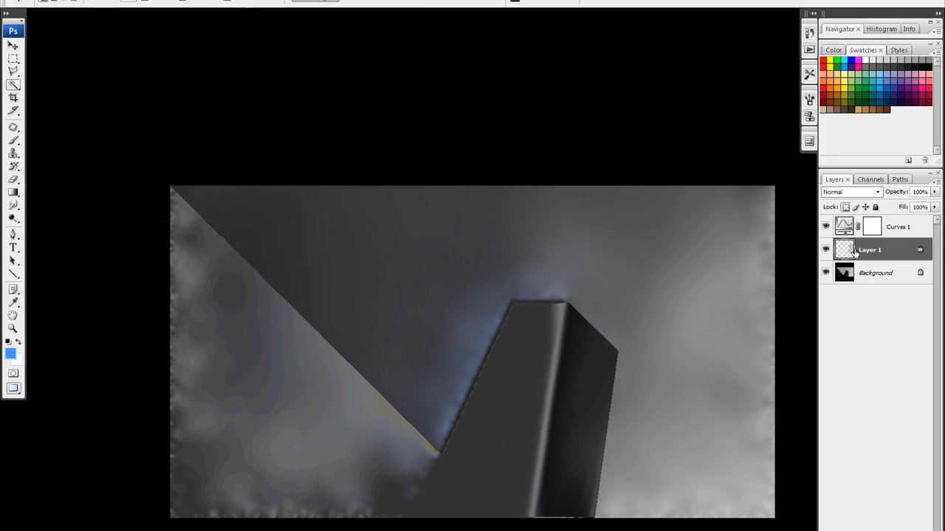
key("alt+t")
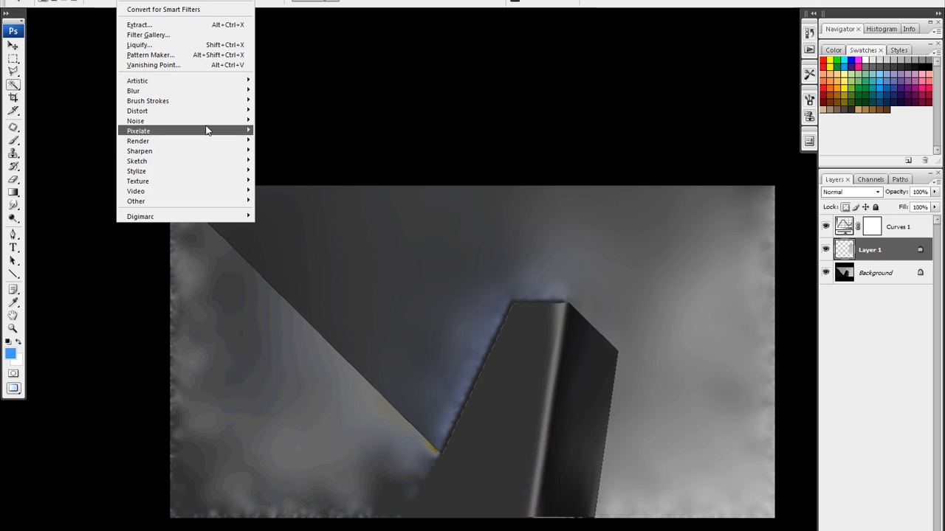
mouse_move(217, 121)
left_click(289, 141)
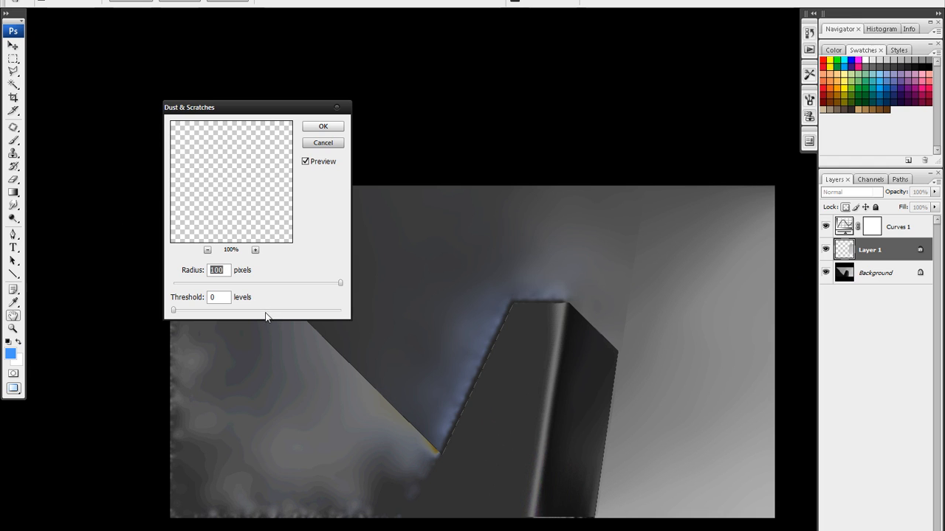
left_click(306, 163)
left_click(306, 163)
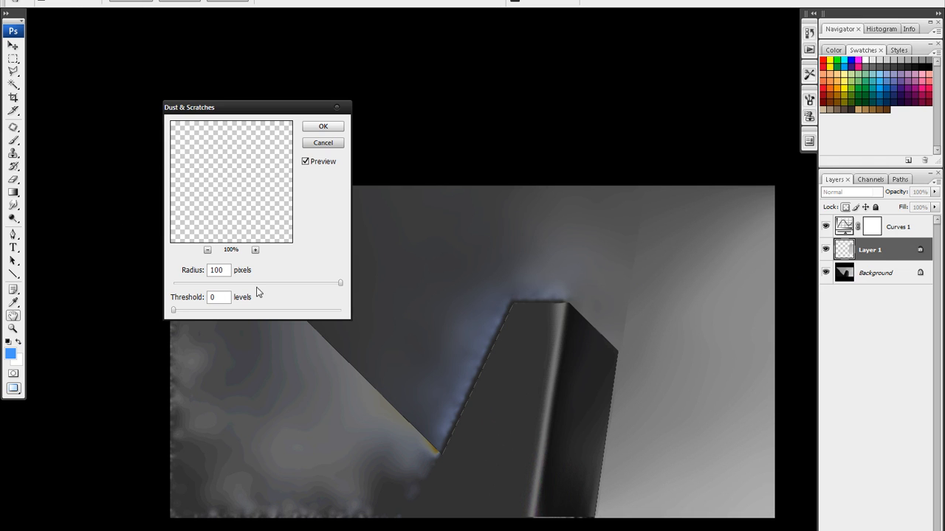
left_click(323, 129)
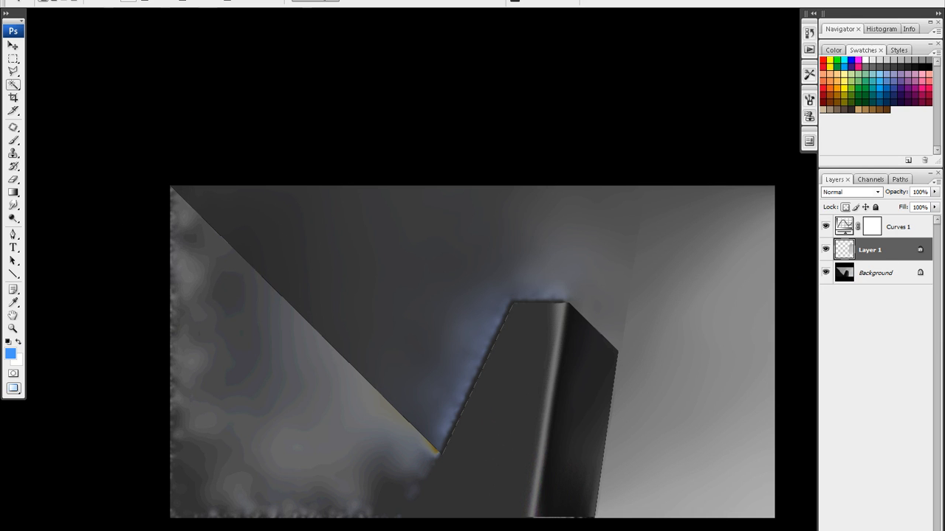
Try to blend the seam beside the shape's upper right corner with a toning brush stroke on Layer 1.
key("o")
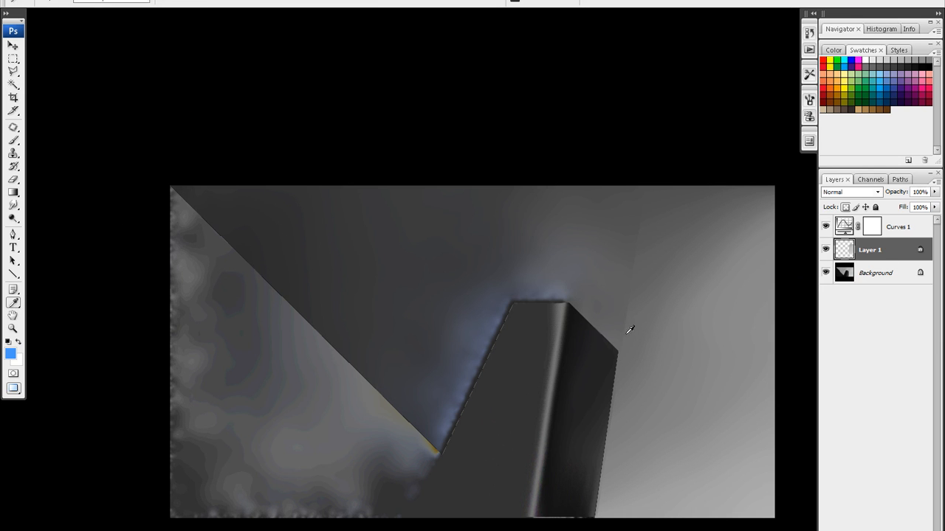
mouse_move(619, 332)
left_mouse_down()
mouse_move(627, 289)
mouse_move(618, 342)
mouse_move(618, 317)
mouse_move(632, 387)
left_mouse_up()
key("ctrl+z")
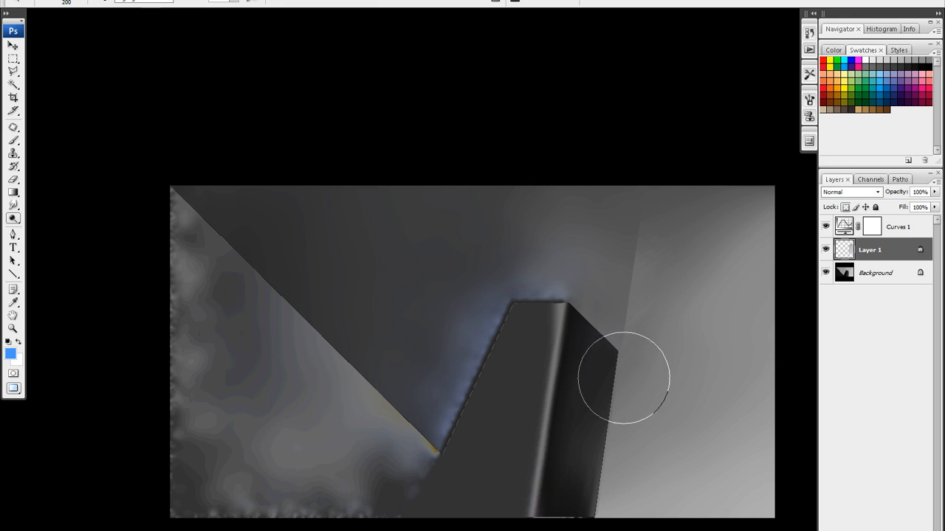
Compare the wall with Layer 1 hidden and shown, and add a white layer mask to Layer 1.
left_click(826, 250)
left_click(827, 250)
left_click(827, 249)
left_click(827, 248)
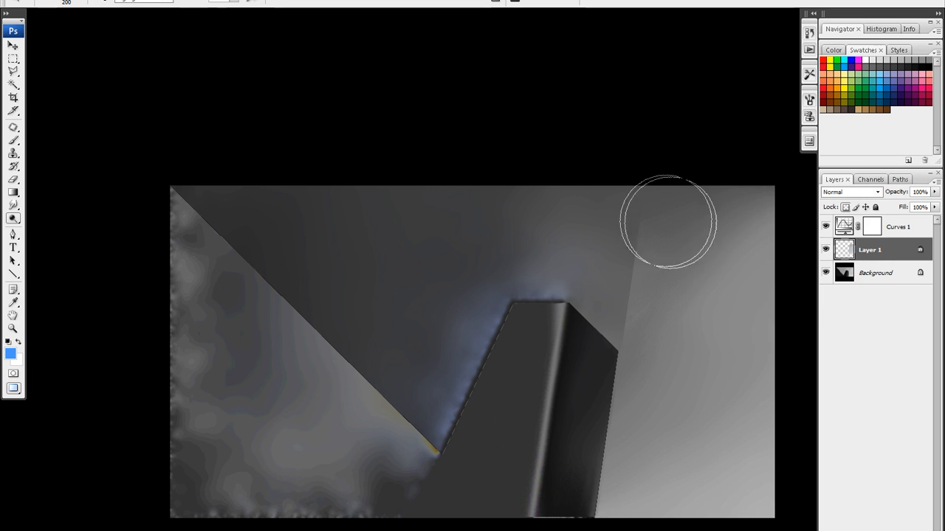
left_click(872, 530)
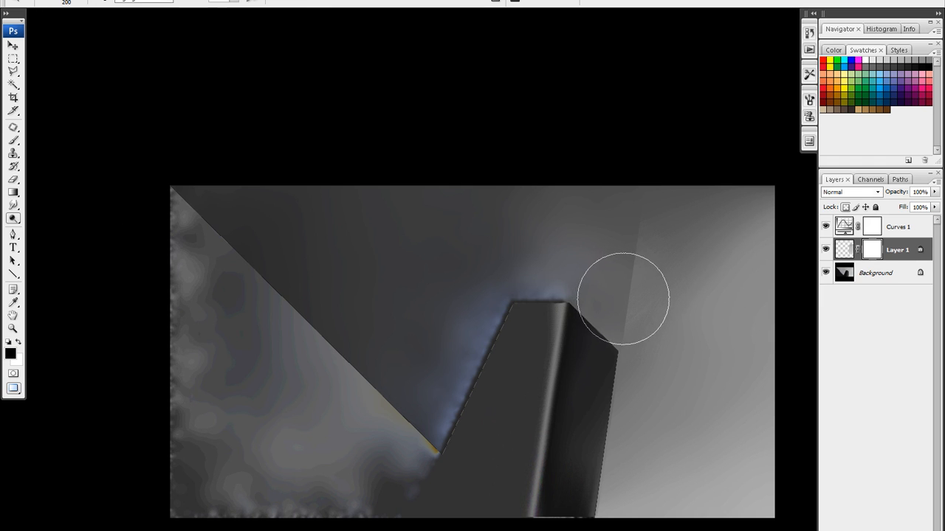
Try to fade Layer 1's seam with a short gradient across it on the layer mask.
key("g")
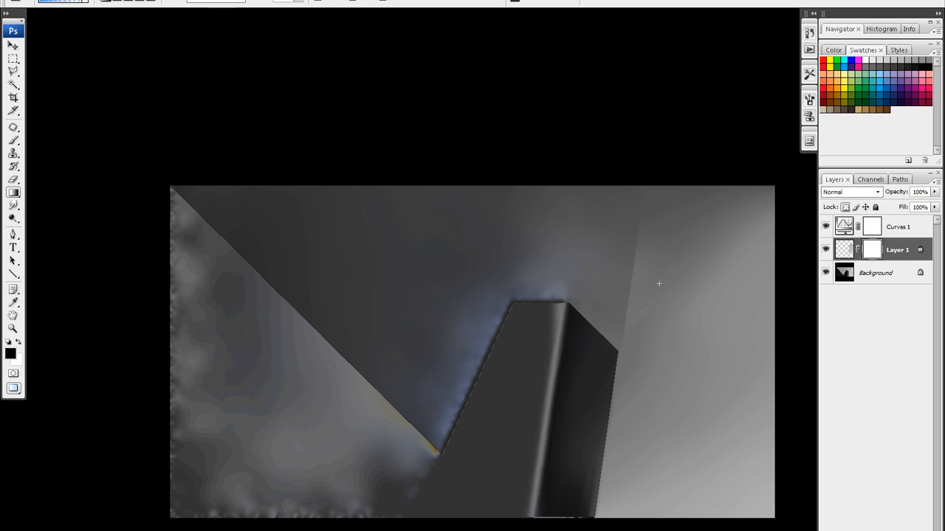
left_click_drag(629, 305, 690, 326)
key("ctrl+z")
key("ctrl+z")
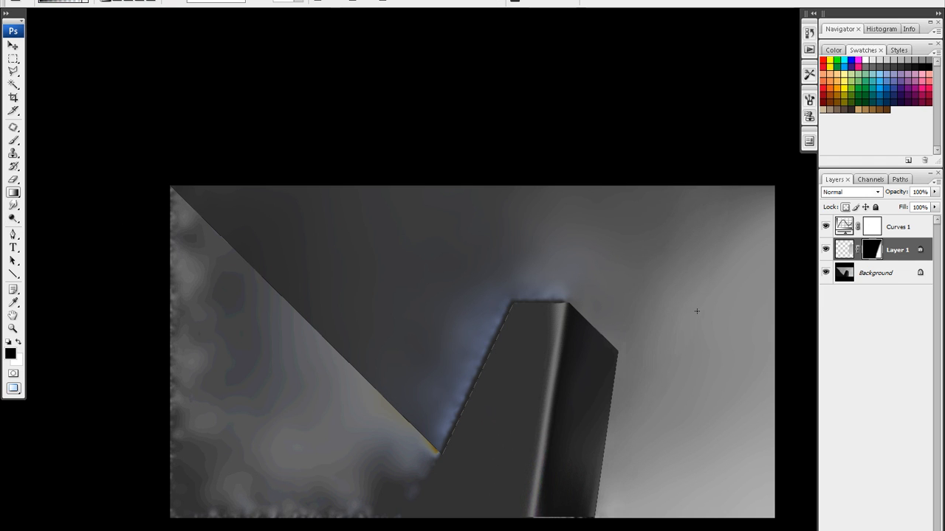
key("ctrl+z")
Paint black on Layer 1's mask with the Brush along the seam, from the shape's corner up to the wall's upper edge.
key("b")
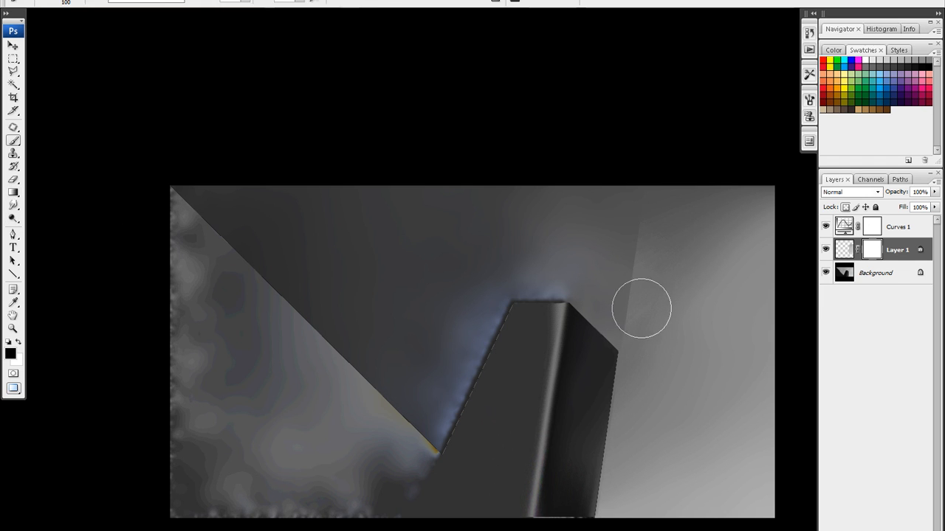
left_click_drag(651, 263, 637, 294)
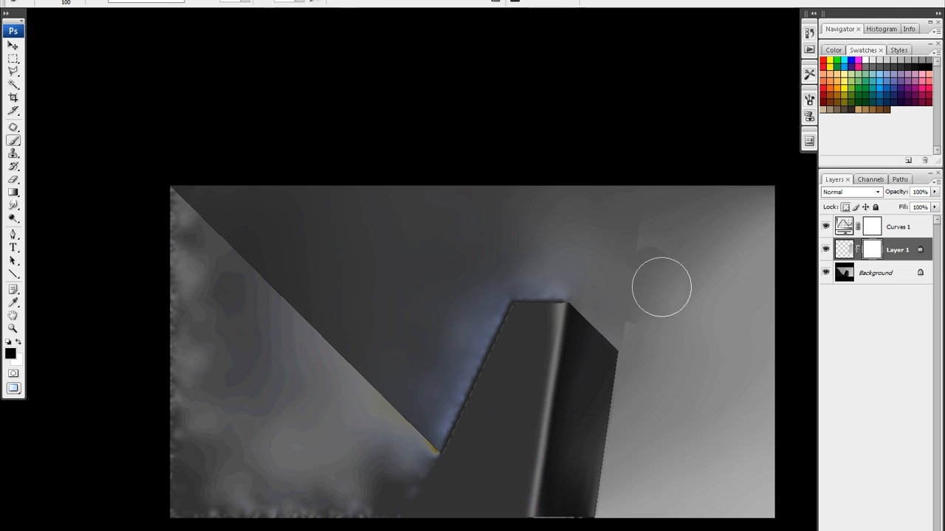
key("ctrl+z")
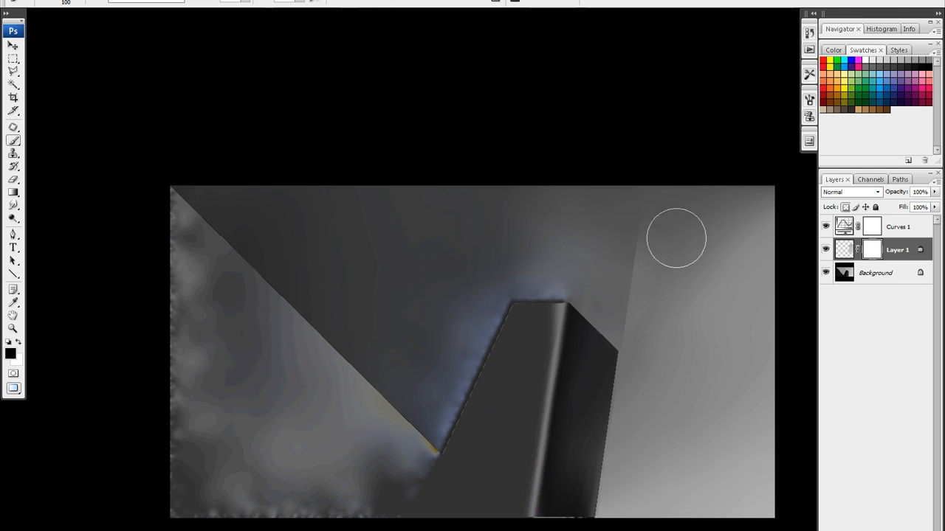
mouse_move(657, 265)
left_mouse_down()
mouse_move(628, 293)
mouse_move(634, 323)
left_mouse_up()
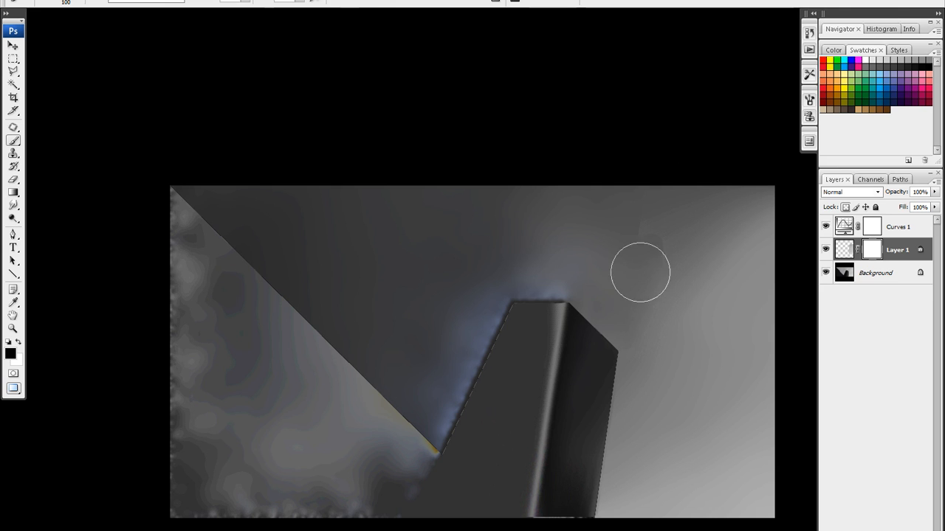
left_click_drag(640, 272, 637, 297)
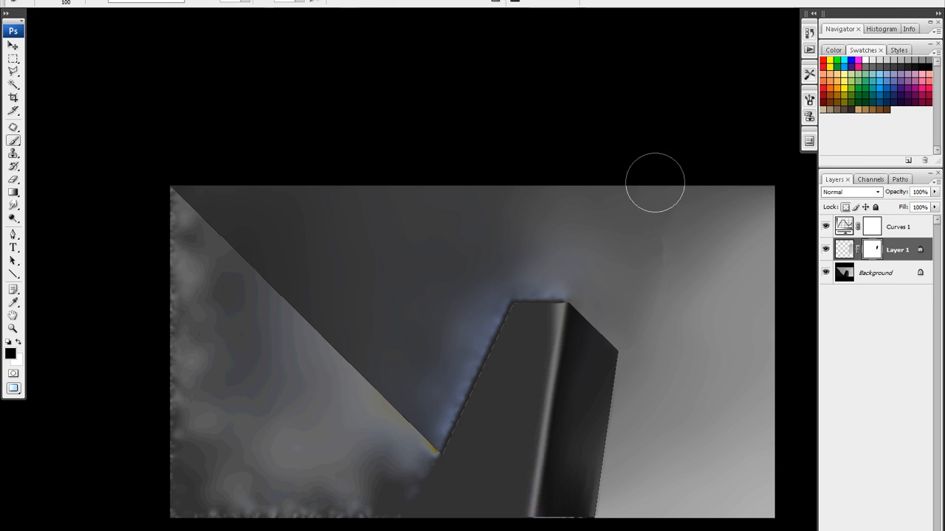
mouse_move(660, 210)
left_mouse_down()
mouse_move(616, 352)
mouse_move(661, 225)
left_mouse_up()
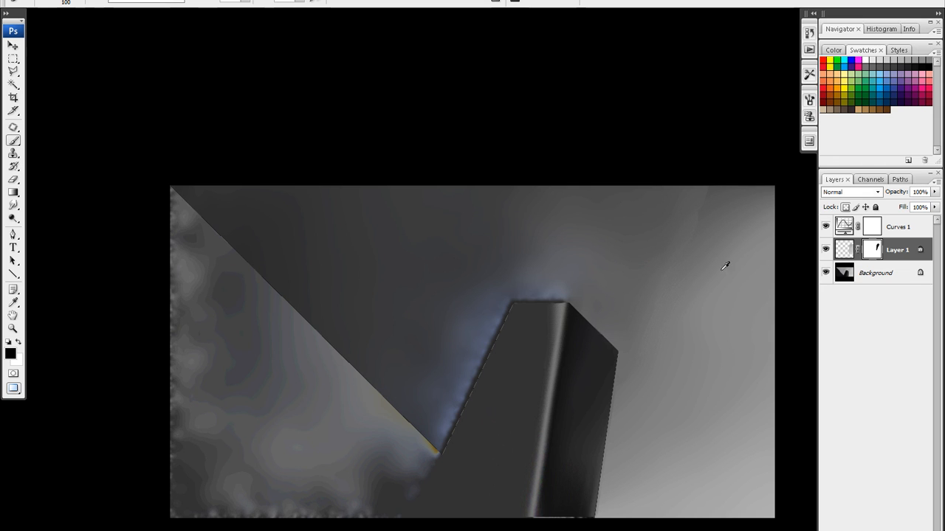
Soften the painted area of Layer 1's mask with a Gaussian Blur, trying several radii with the preview on.
key("alt+t")
mouse_move(246, 91)
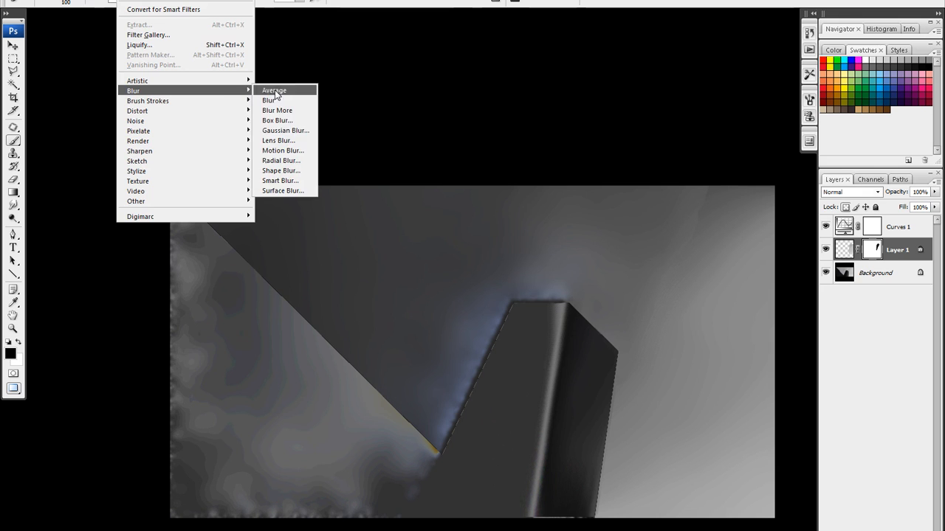
left_click(284, 130)
left_click_drag(686, 130, 586, 110)
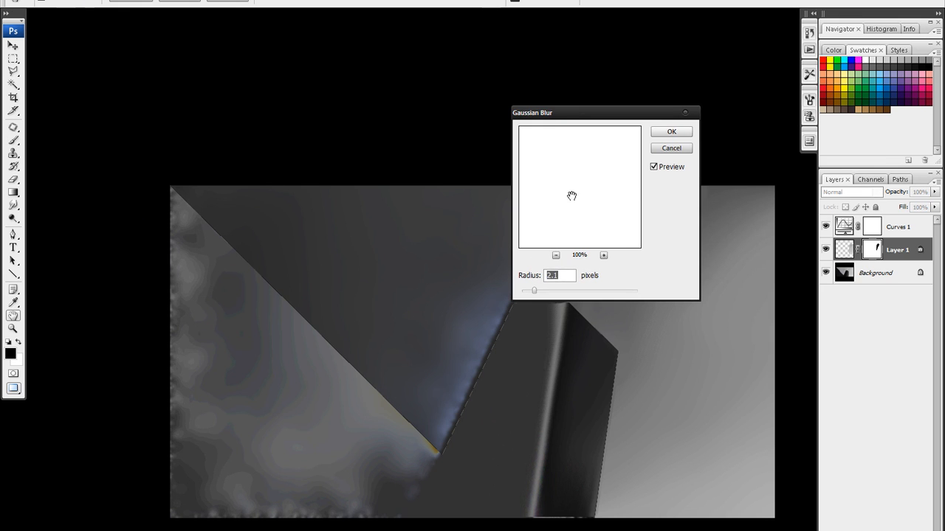
left_click_drag(559, 291, 649, 298)
left_click_drag(583, 294, 562, 292)
left_click(578, 291)
left_click(672, 133)
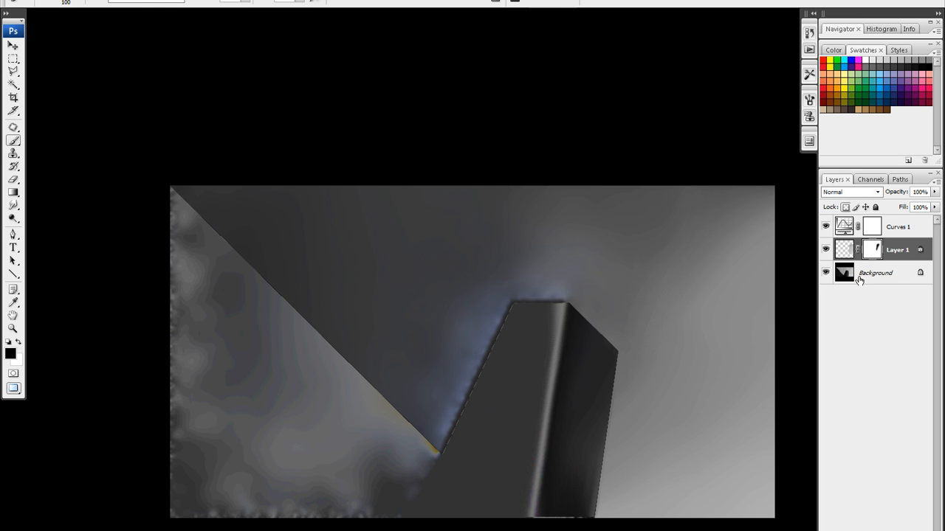
Turn off the Curves 1 adjustment and compare the wall's real shading with Layer 1 shown and hidden.
left_click(826, 228)
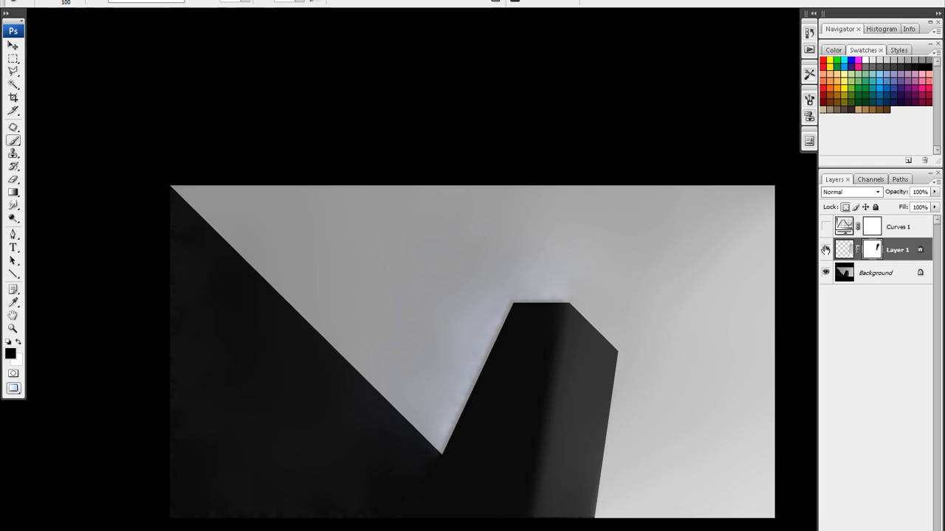
left_click(826, 249)
left_click(826, 249)
left_click(826, 248)
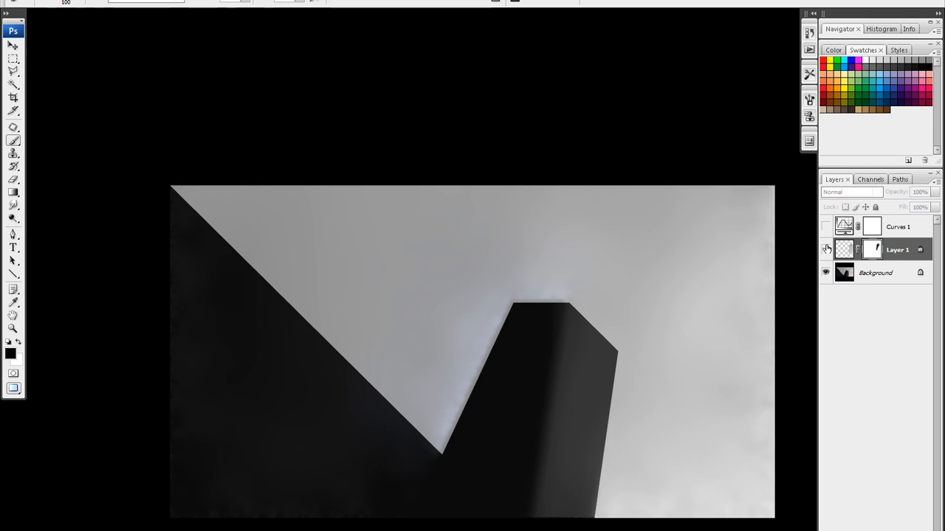
left_click(826, 249)
left_click(826, 250)
left_click(826, 250)
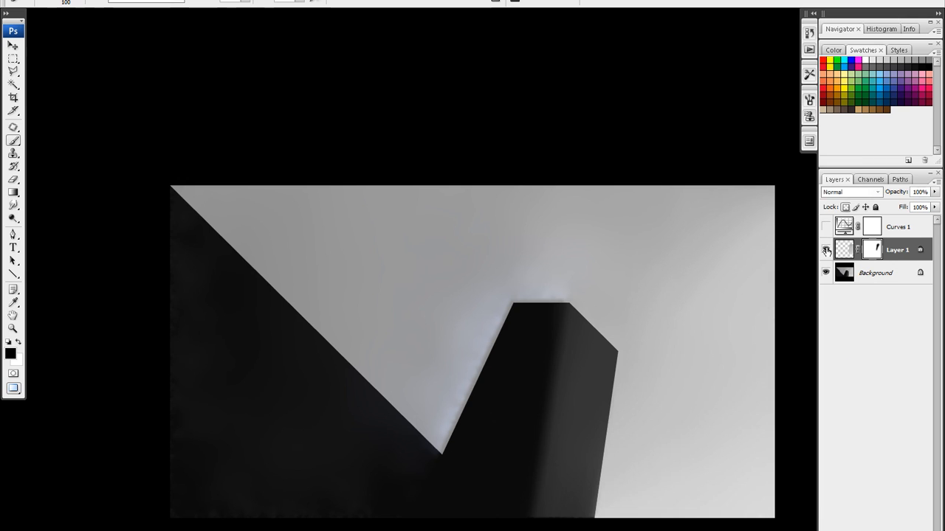
left_click(826, 250)
left_click(826, 250)
left_click(826, 250)
left_click(826, 250)
left_click(826, 250)
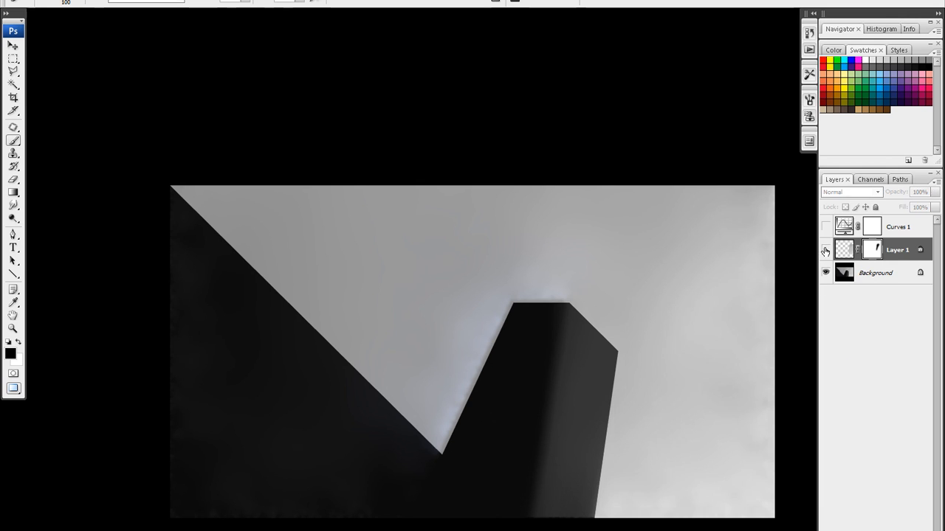
Select the Background, turn Curves 1 back on and leave Layer 1 hidden after comparing it once more.
left_click(855, 273)
left_click(826, 226)
left_click(826, 250)
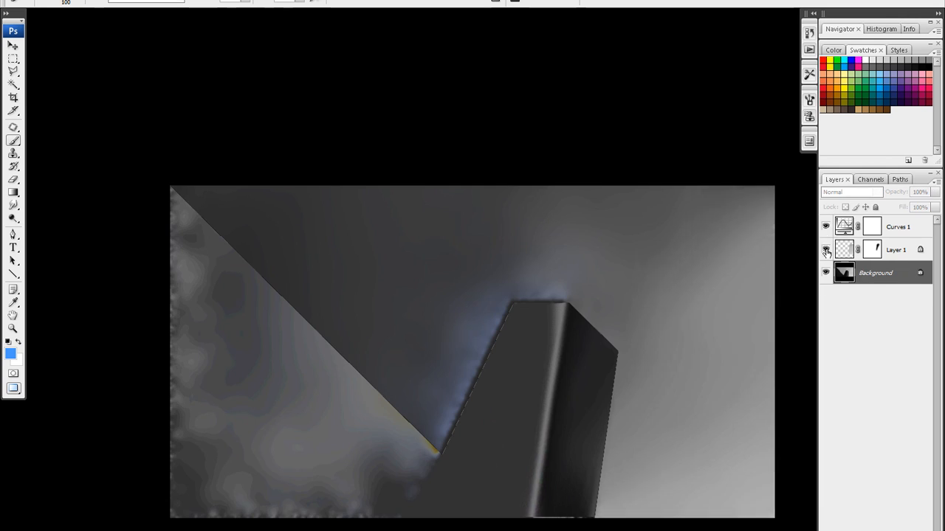
left_click(826, 250)
left_click(826, 250)
left_click(826, 250)
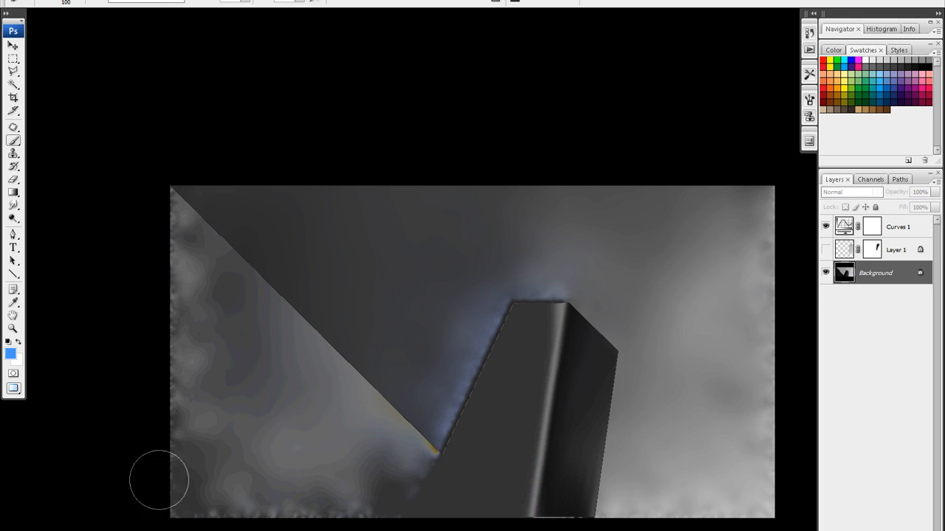
Outline the dark wall area below the long diagonal edge with the Polygonal Lasso, from the seam corner to beyond the image border.
key("l")
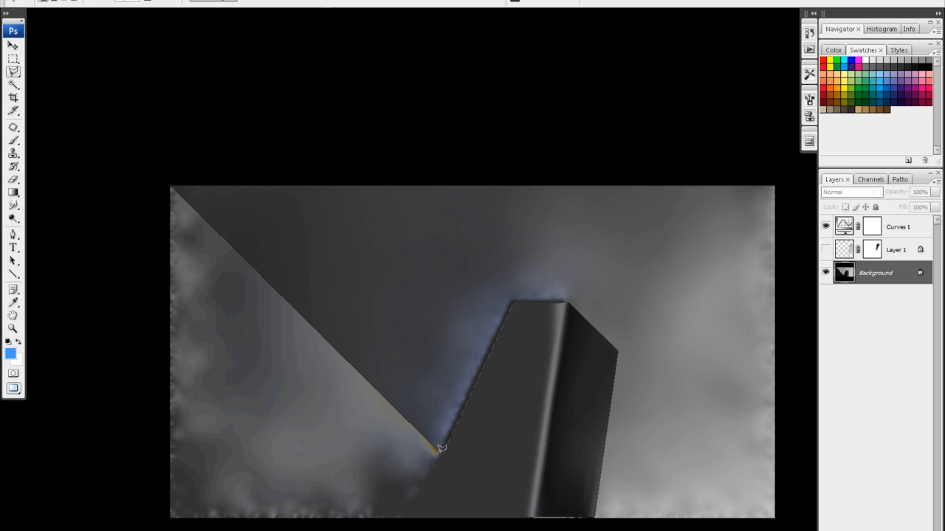
left_click(171, 186)
left_click(148, 167)
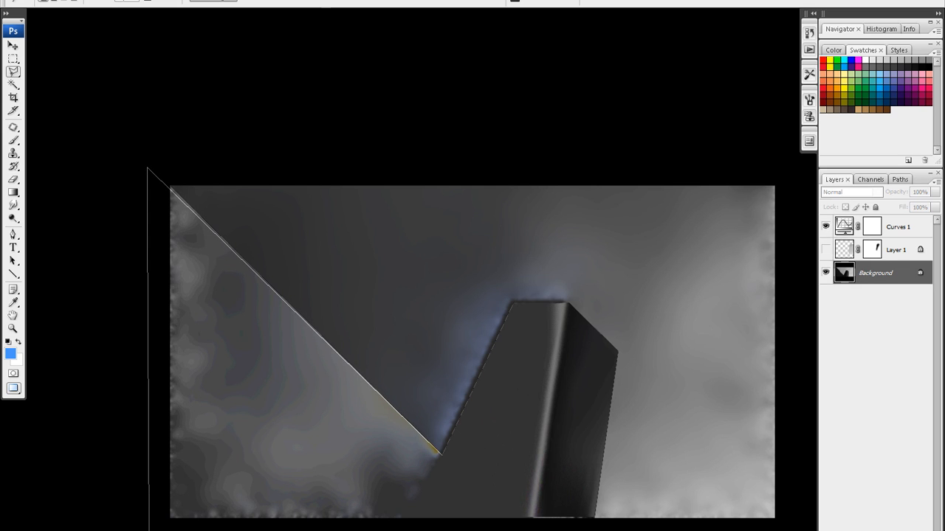
key("Return")
key("w")
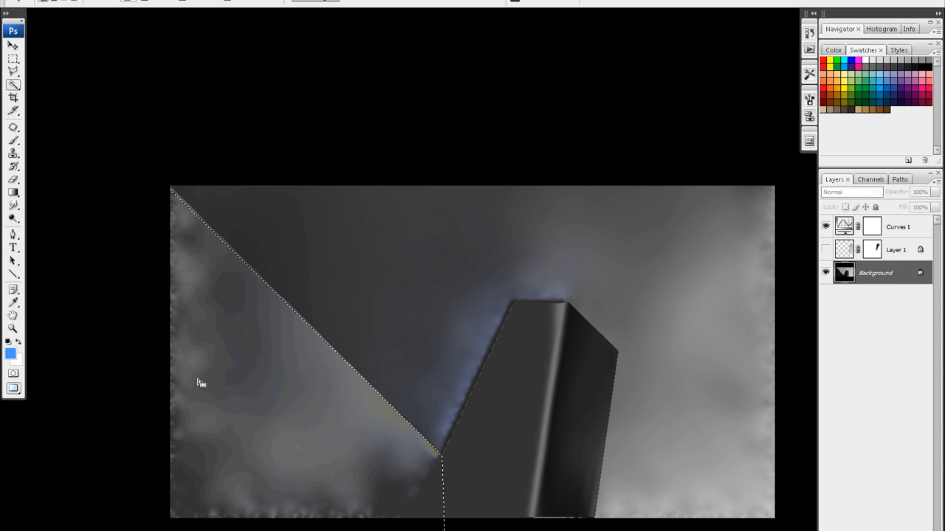
right_click(302, 413)
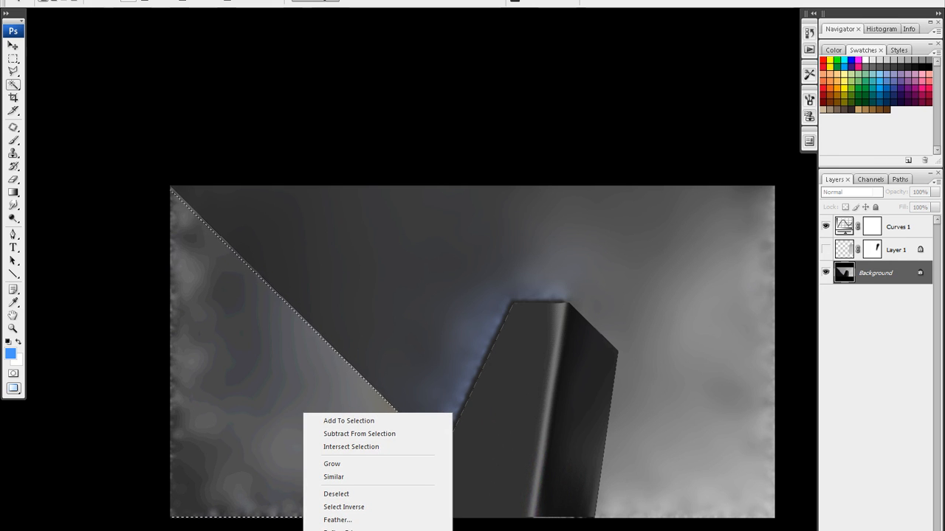
left_click(290, 462)
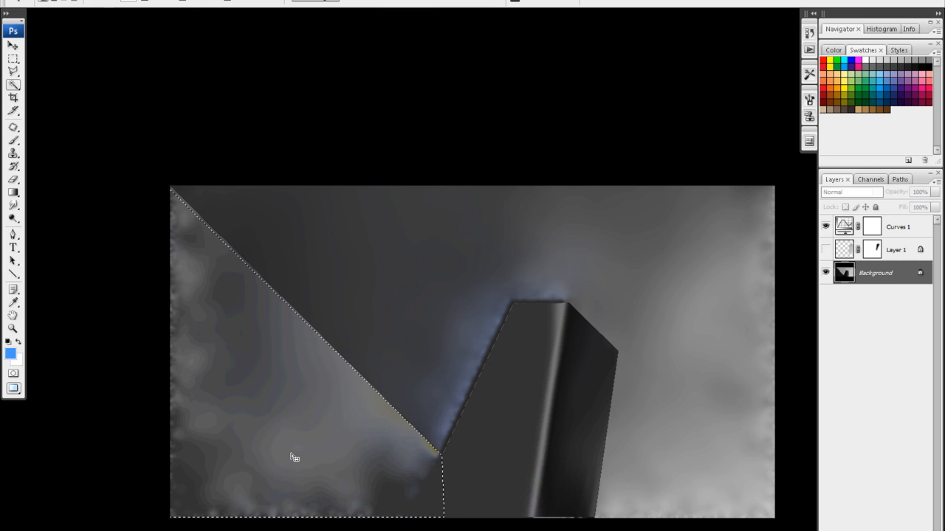
Copy the selected area from the Background to a new layer and lock that layer's transparent pixels.
key("m")
right_click(295, 432)
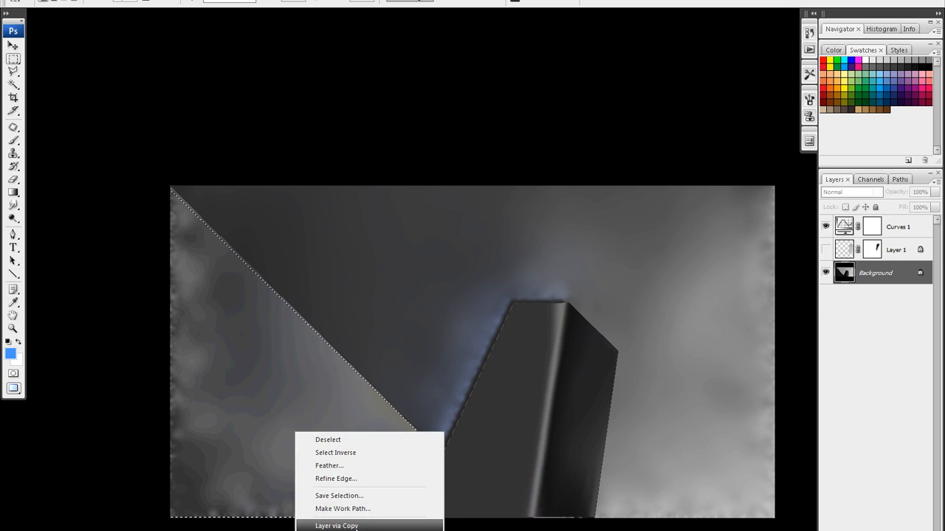
left_click(337, 526)
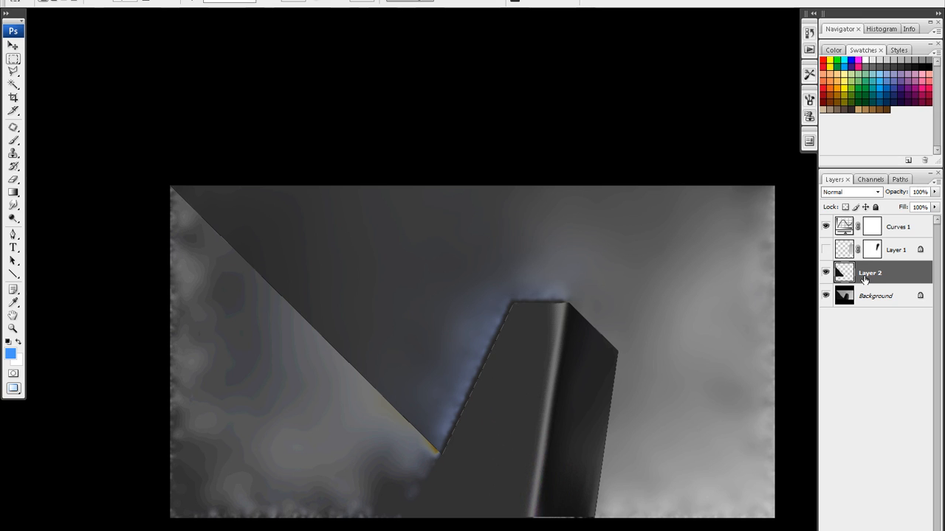
left_click(846, 207)
key("alt+t")
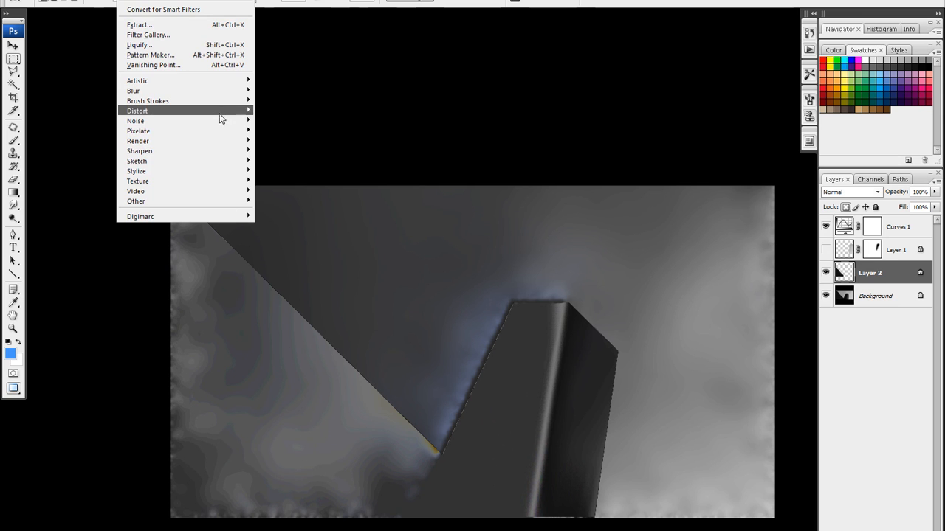
mouse_move(214, 123)
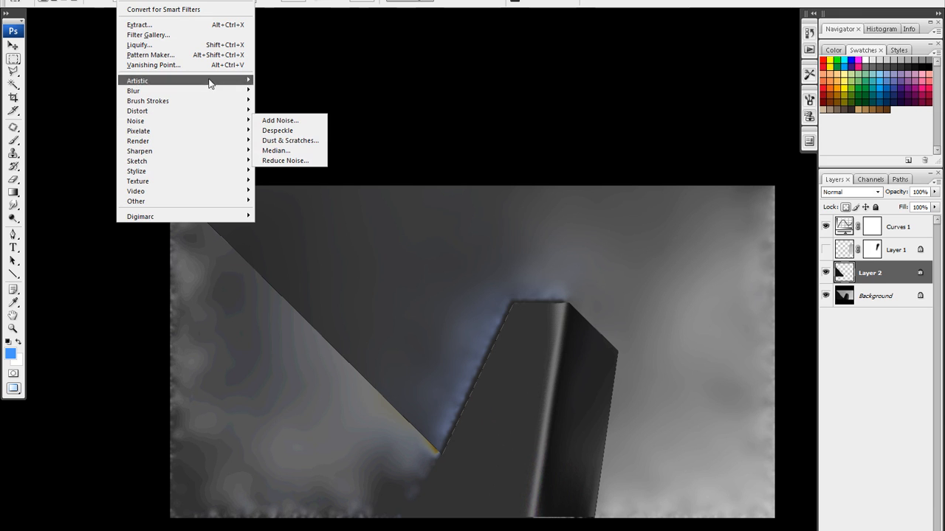
mouse_move(220, 92)
left_click(299, 131)
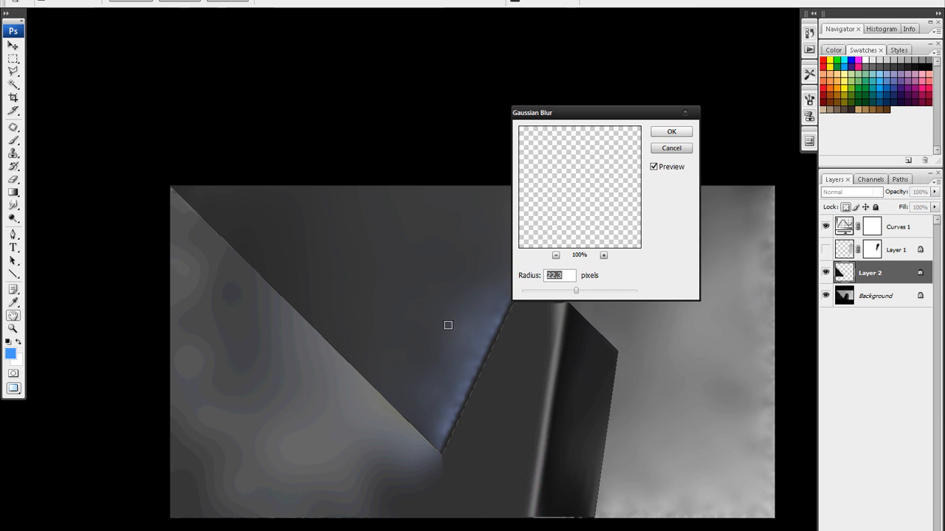
left_click(668, 149)
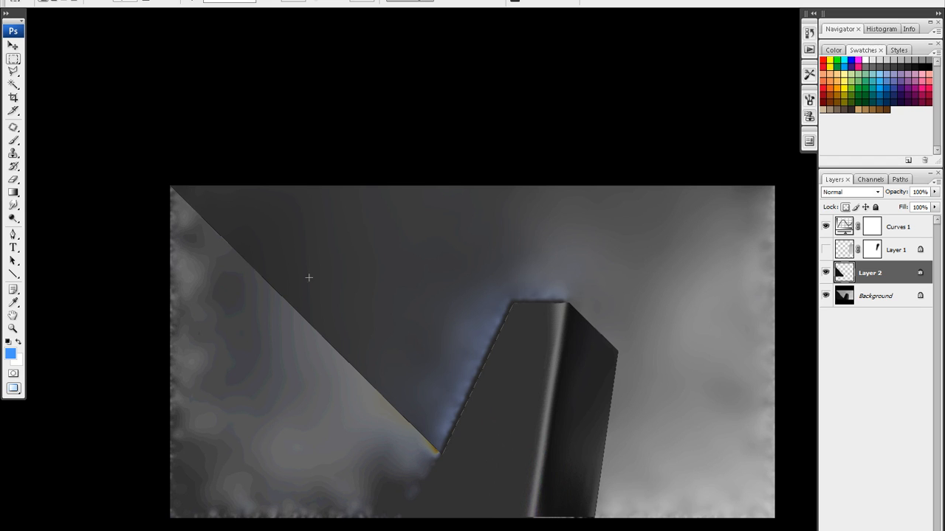
key("alt+t")
mouse_move(236, 123)
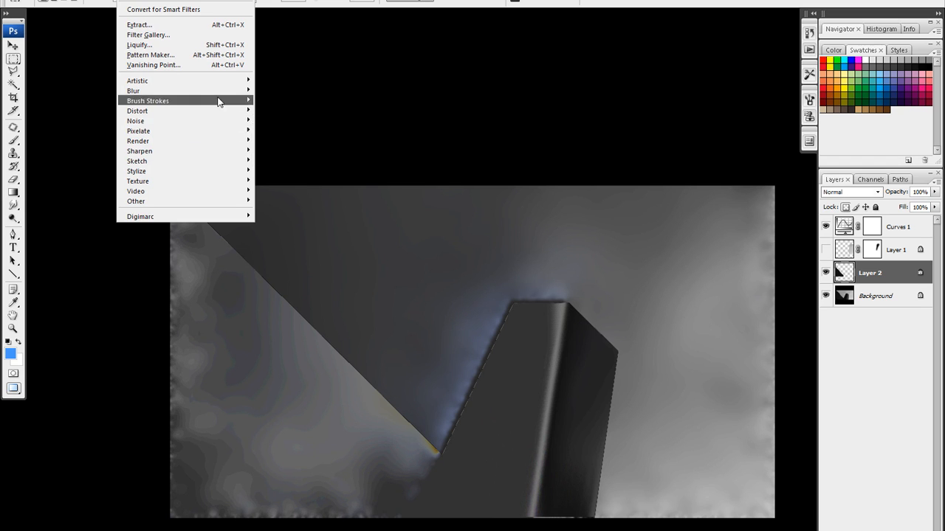
mouse_move(231, 93)
left_click(295, 133)
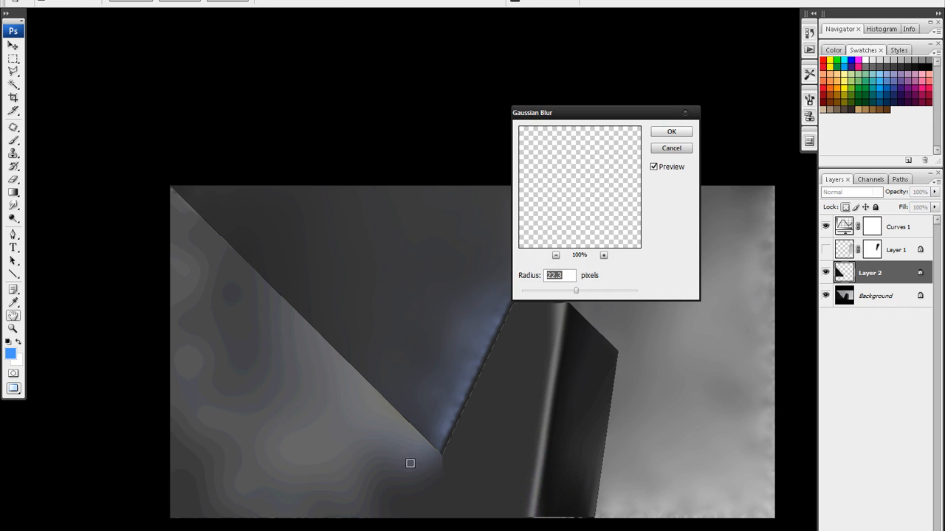
left_click(672, 147)
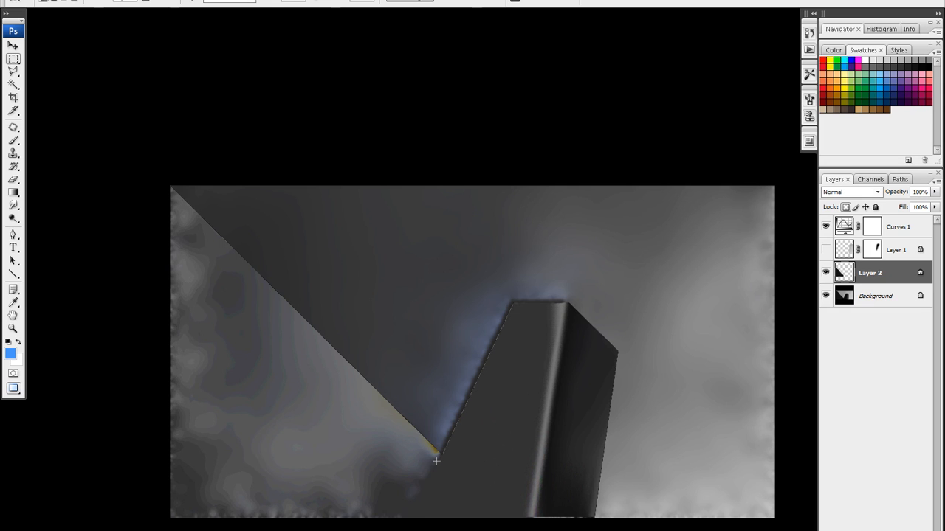
Apply Dust & Scratches to Layer 2 with a radius of 50 pixels and a threshold of 0 levels.
key("alt+t")
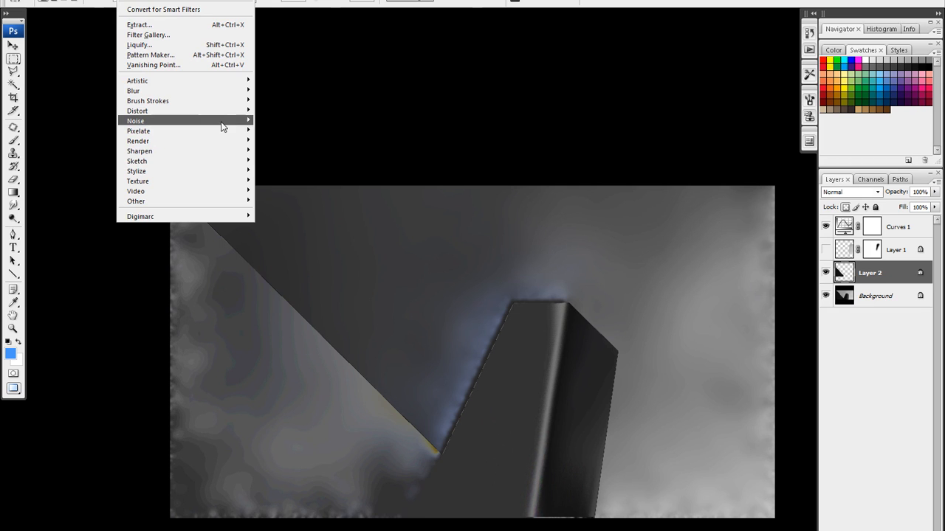
mouse_move(223, 121)
left_click(302, 140)
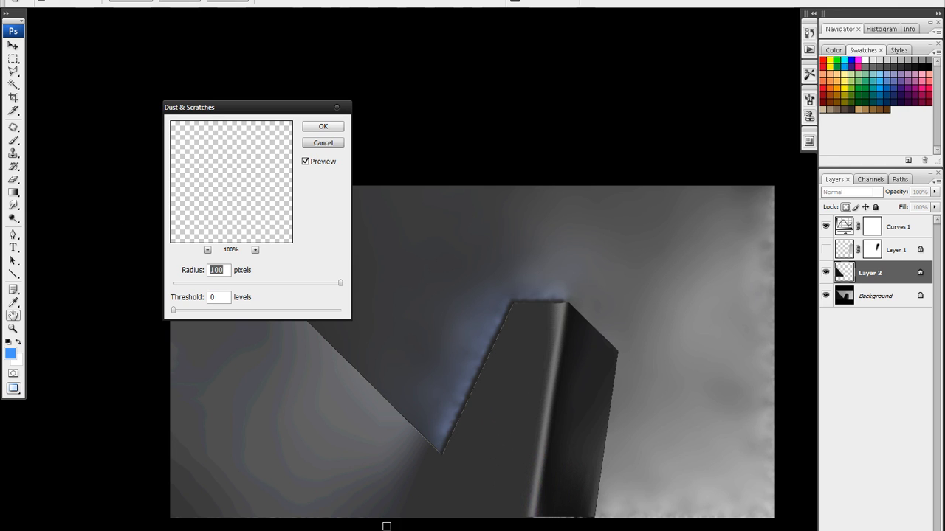
left_click_drag(305, 285, 243, 288)
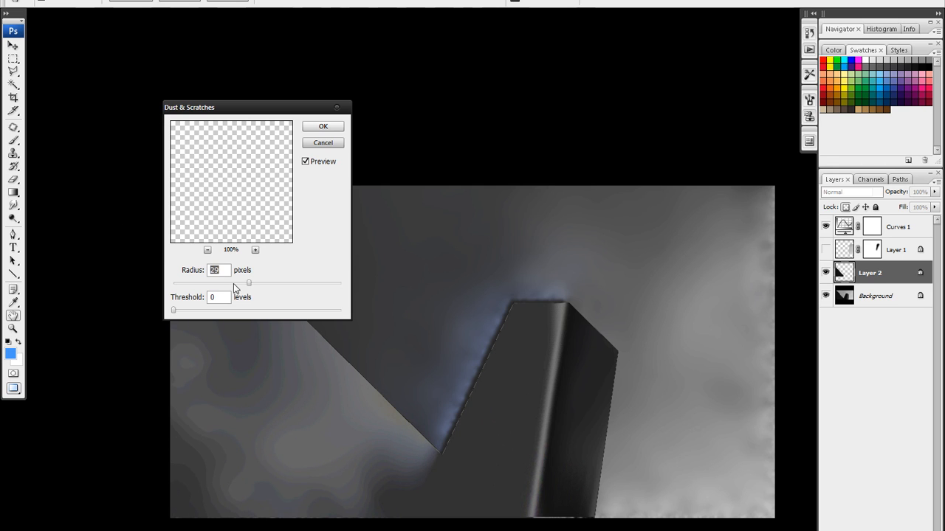
left_click(273, 284)
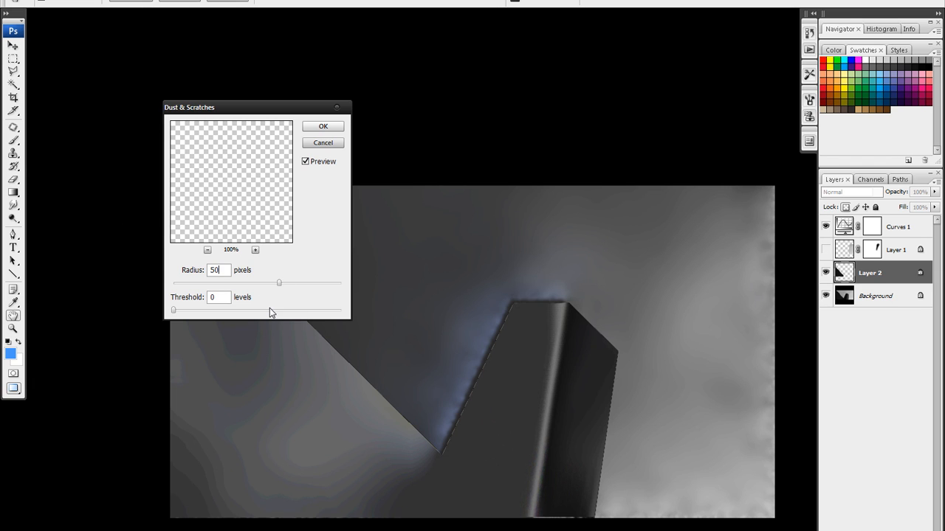
key("Return")
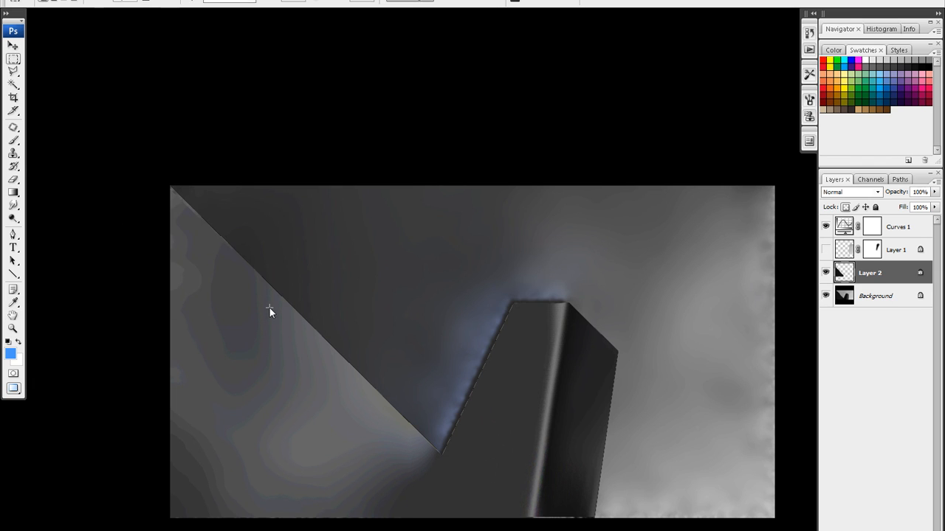
Compare the area below the diagonal edge with Layer 2 hidden and shown, leaving the layer visible.
left_click(826, 274)
left_click(826, 274)
left_click(826, 274)
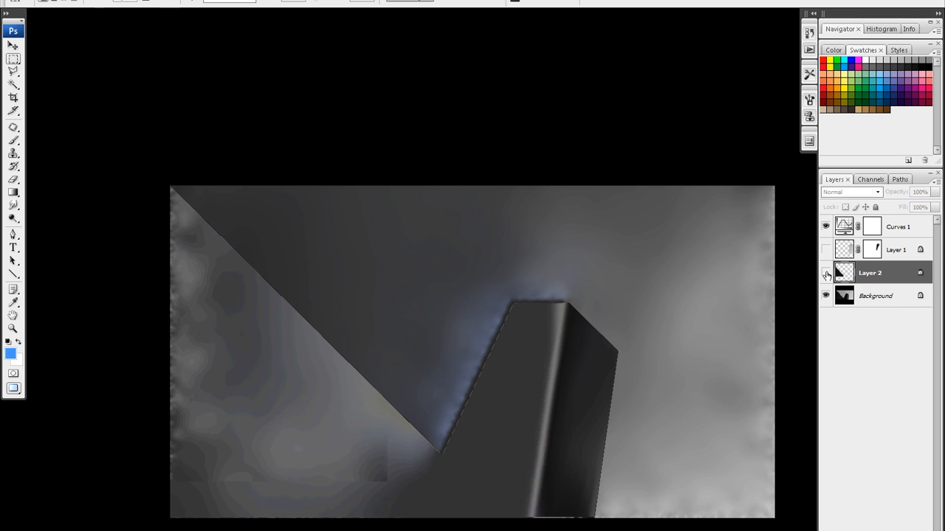
left_click(825, 273)
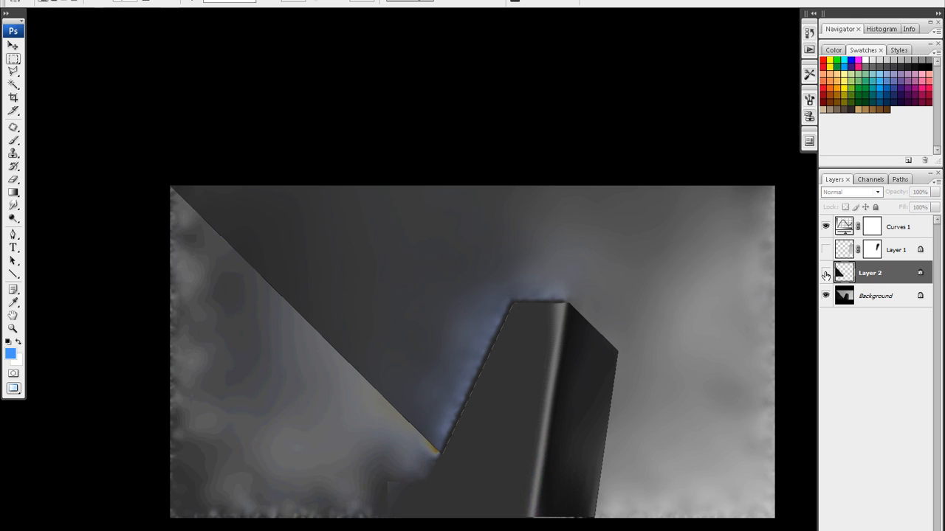
left_click(826, 274)
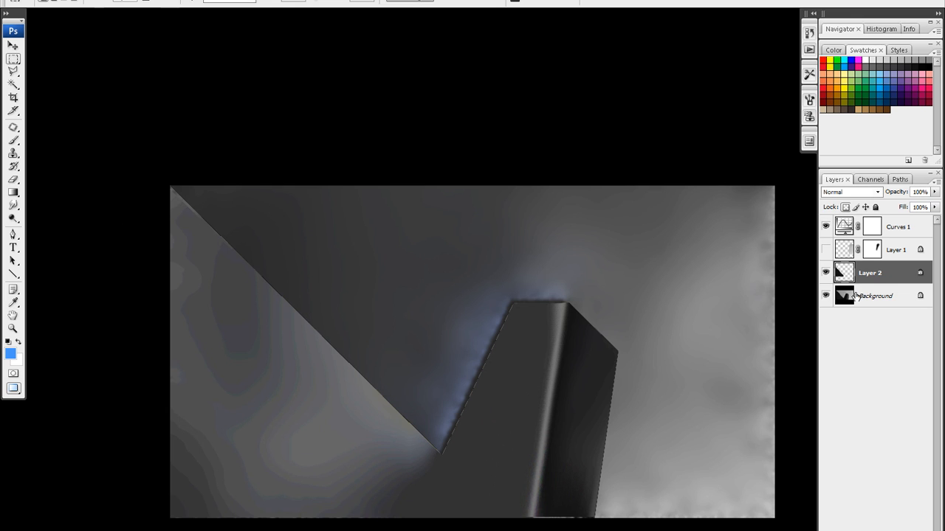
Show Layer 1, turn off the Curves 1 adjustment, and merge Layer 1 and Layer 2 into the Background.
left_click(826, 250)
left_click(825, 227)
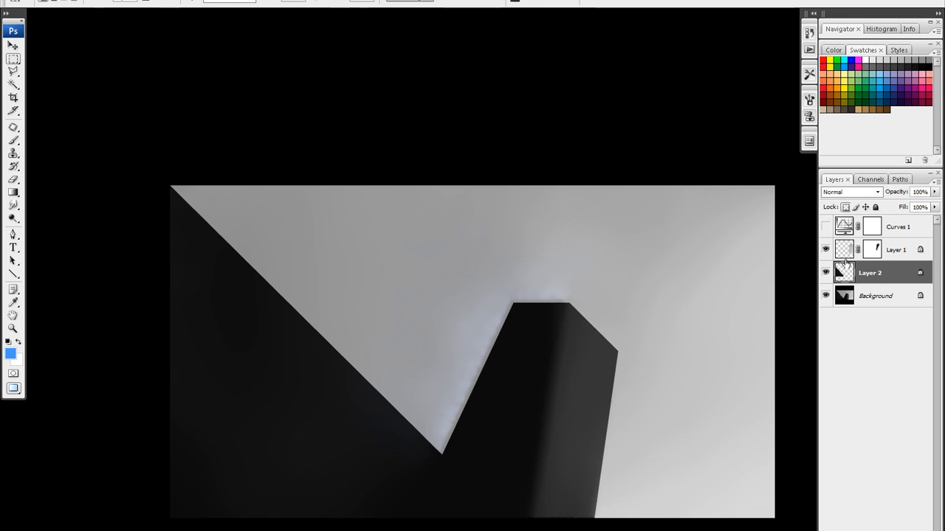
left_click(895, 252)
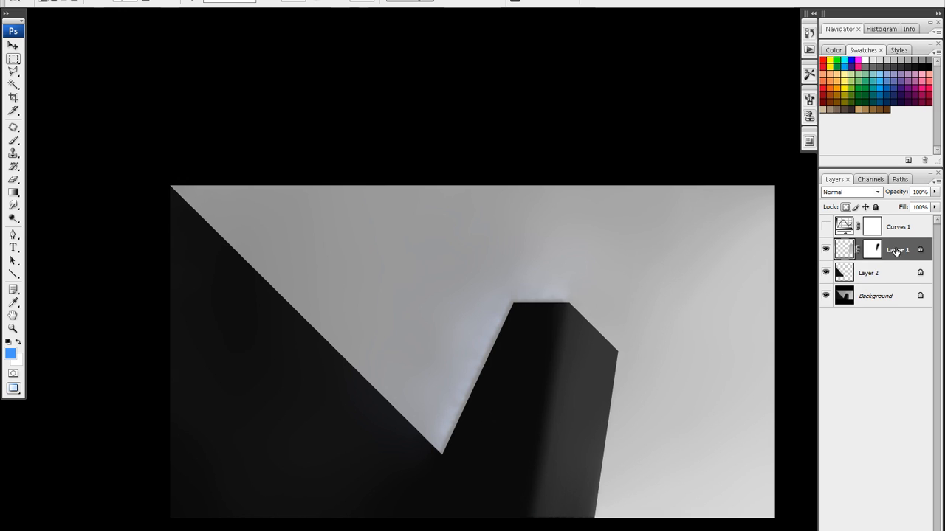
left_click(866, 297, "shift")
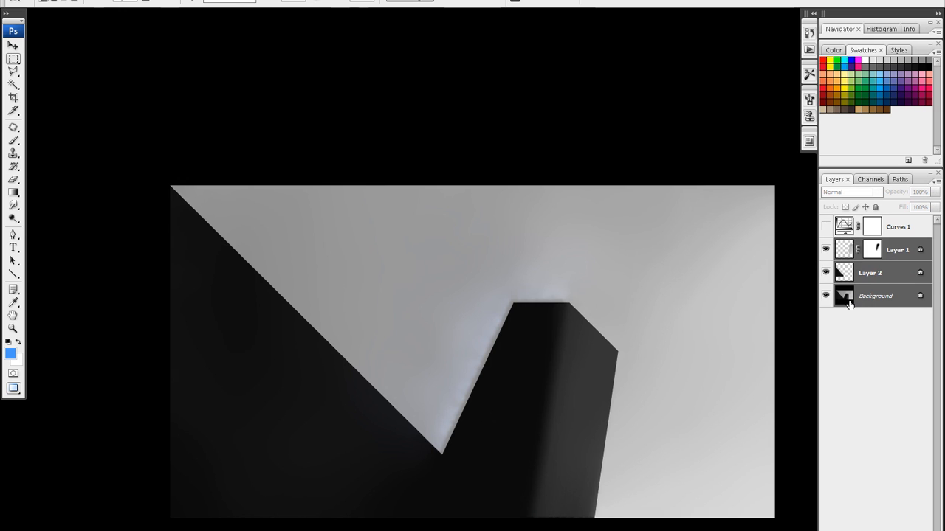
key("ctrl+e")
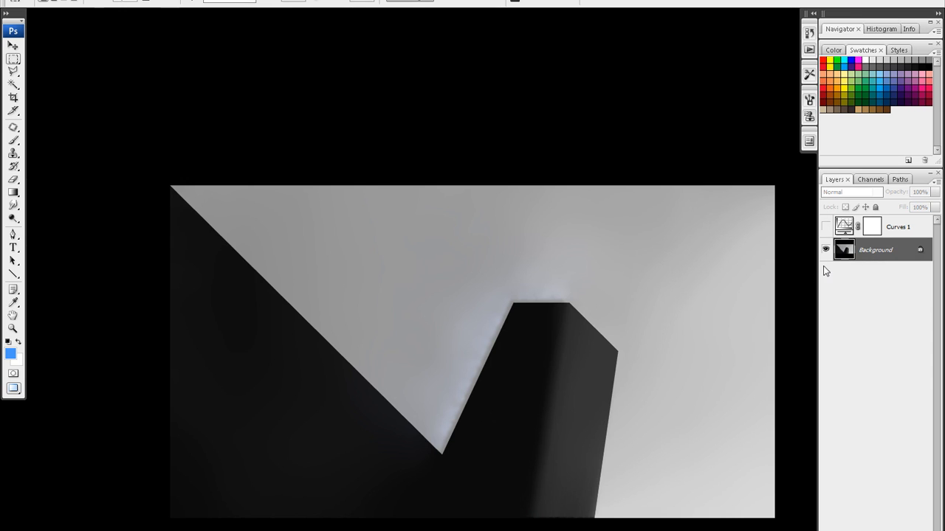
Turn the Curves 1 adjustment back on to exaggerate the noise around the dark shape's slanted edge.
key("z")
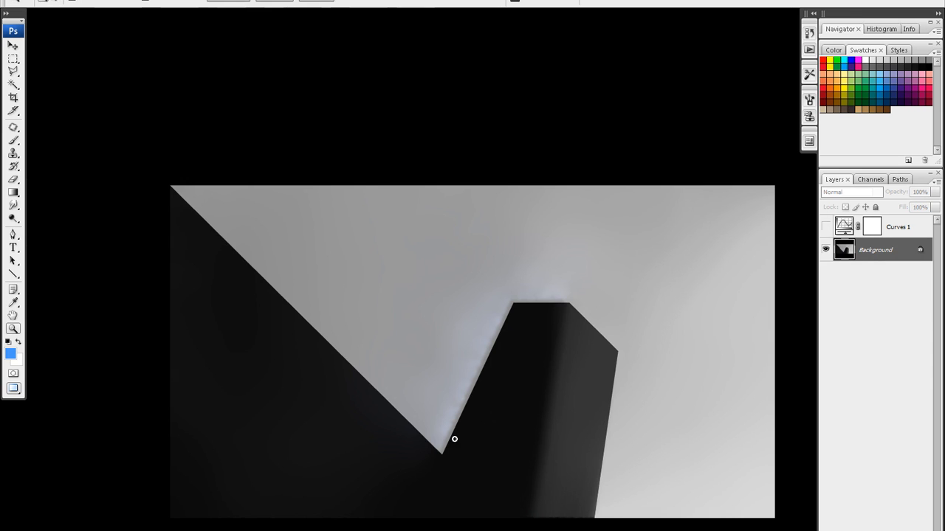
left_click(453, 444)
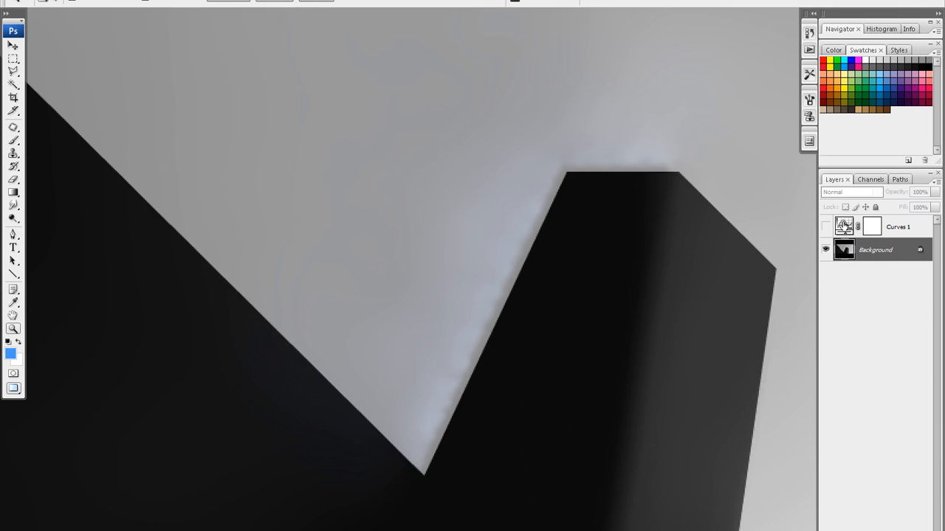
left_click(828, 227)
left_click_drag(438, 341, 418, 443)
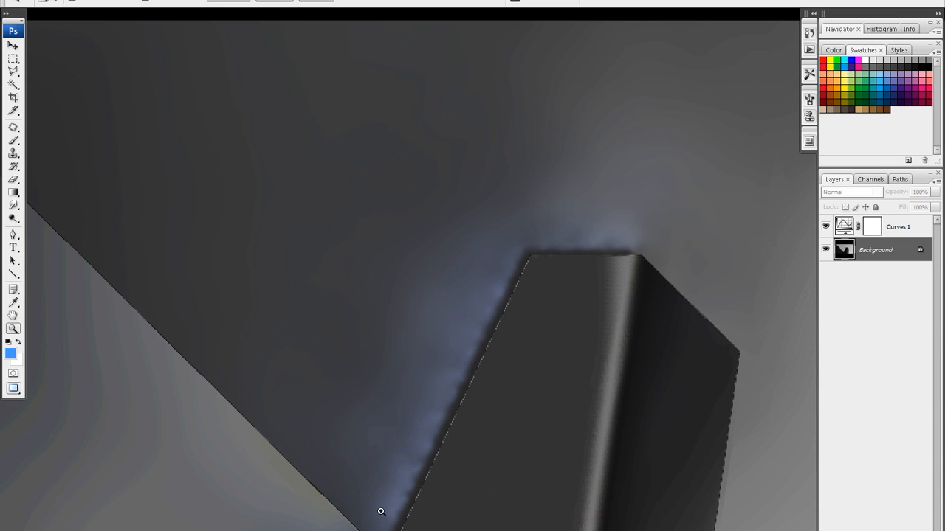
Outline the bluish strip along the dark shape's slanted edge with the Polygonal Lasso and copy it to a new layer.
key("l")
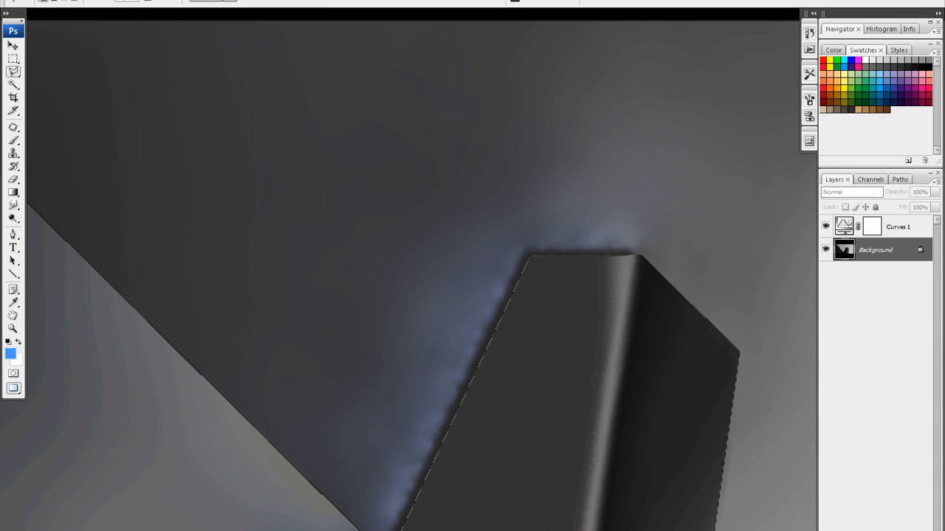
left_click(332, 493)
left_click(427, 247)
left_click(515, 178)
left_click(525, 255)
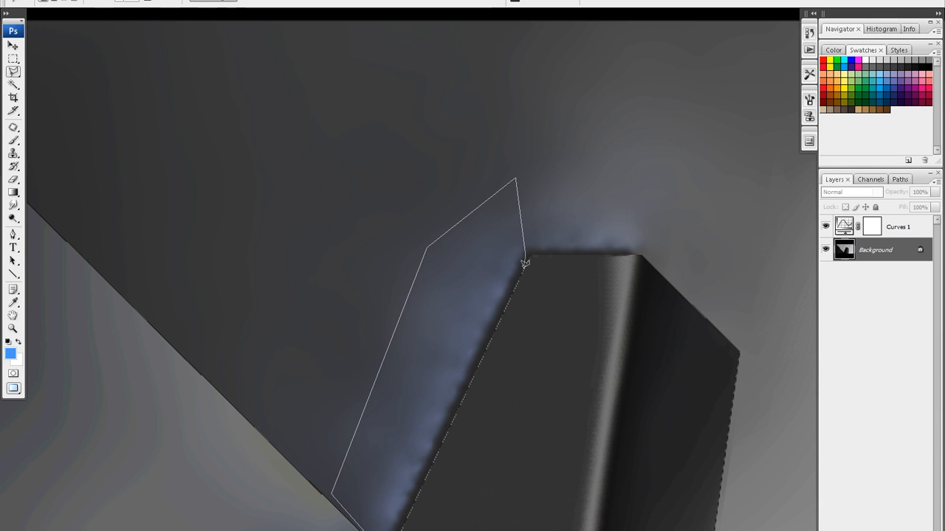
double_click(404, 518)
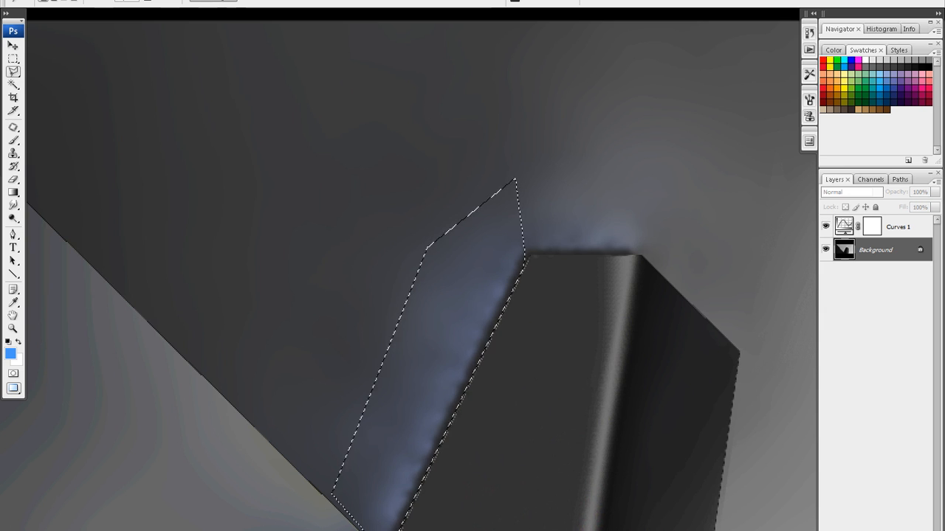
right_click(425, 365)
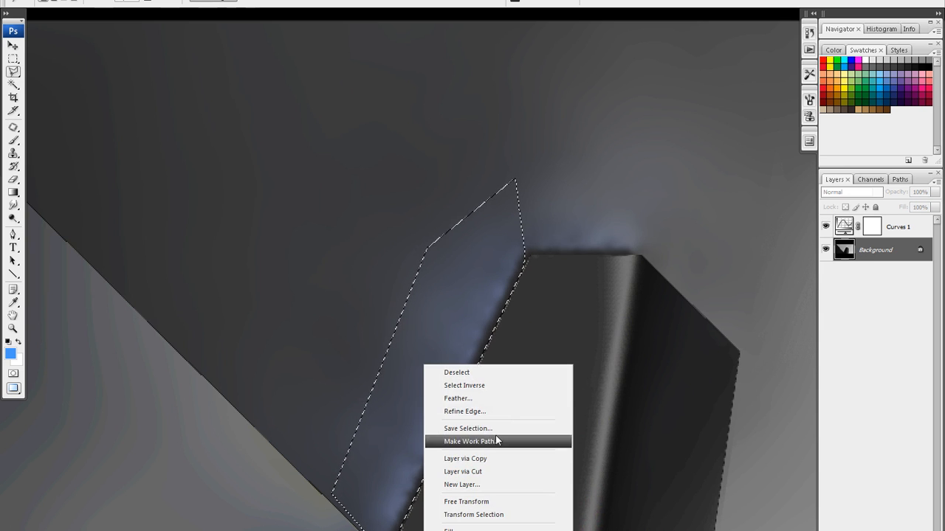
left_click(492, 459)
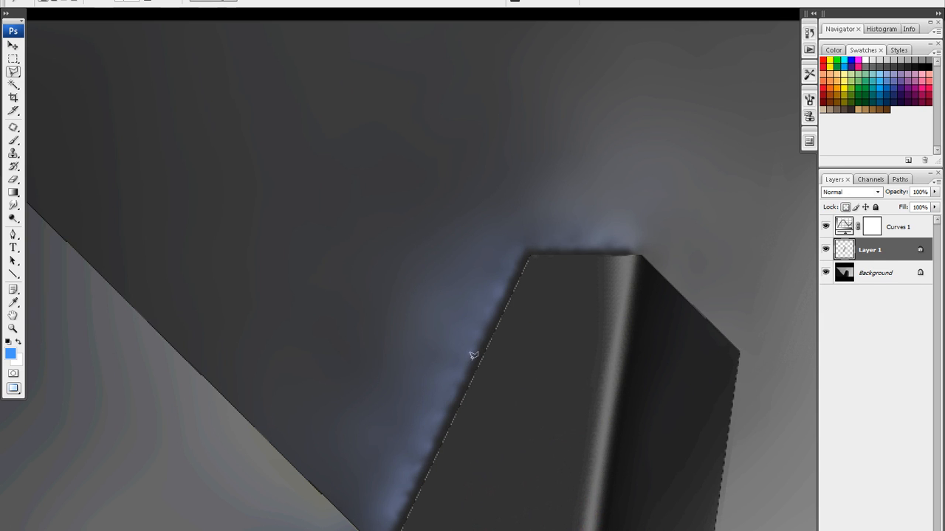
Smooth the copied bluish strip on Layer 1 with the Dust & Scratches filter at a radius of 15 pixels and threshold 0.
key("alt+t")
mouse_move(223, 123)
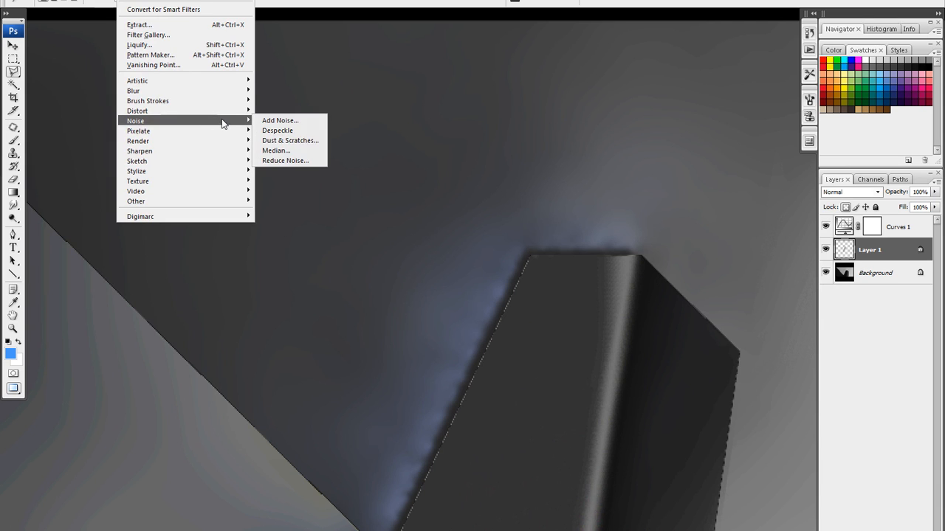
left_click(287, 140)
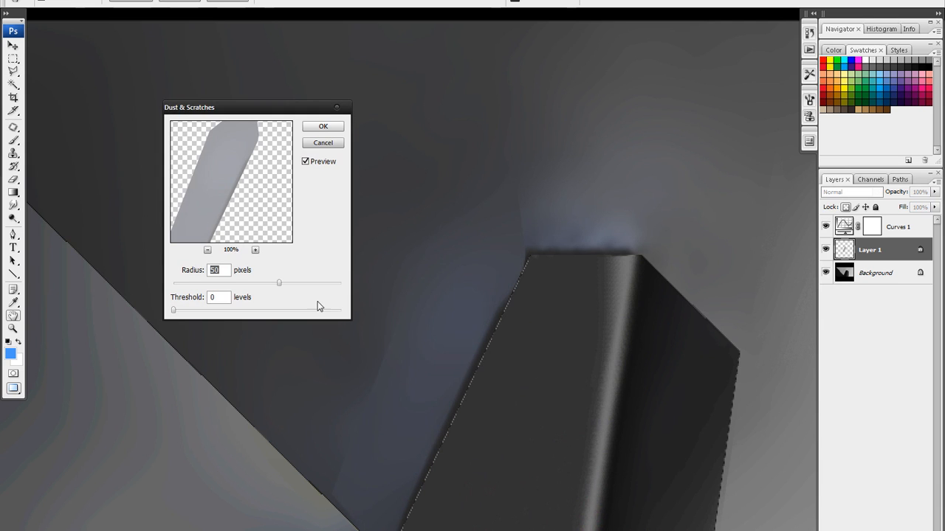
left_click(189, 284)
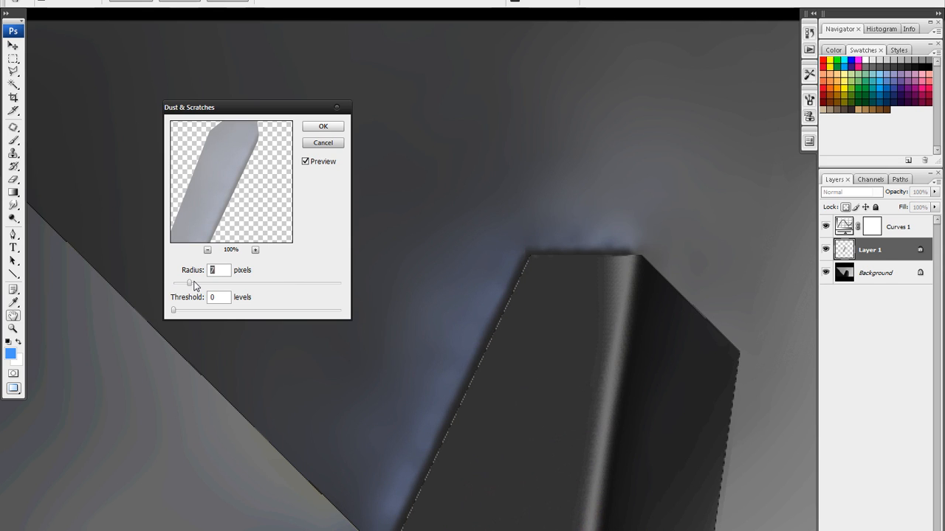
left_click(204, 285)
left_click_drag(202, 285, 169, 290)
left_click(195, 284)
left_click_drag(193, 284, 216, 287)
left_click_drag(197, 287, 124, 284)
left_click(203, 283)
left_click(212, 282)
left_click(203, 284)
left_click(213, 285)
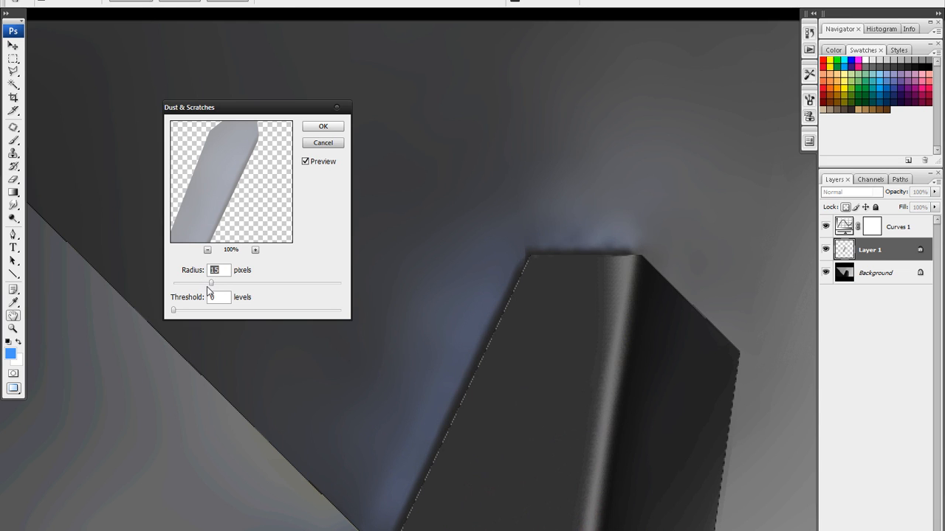
left_click(335, 128)
Try adjusting the white point and midtones of the strip on Layer 1 with Levels.
key("ctrl+l")
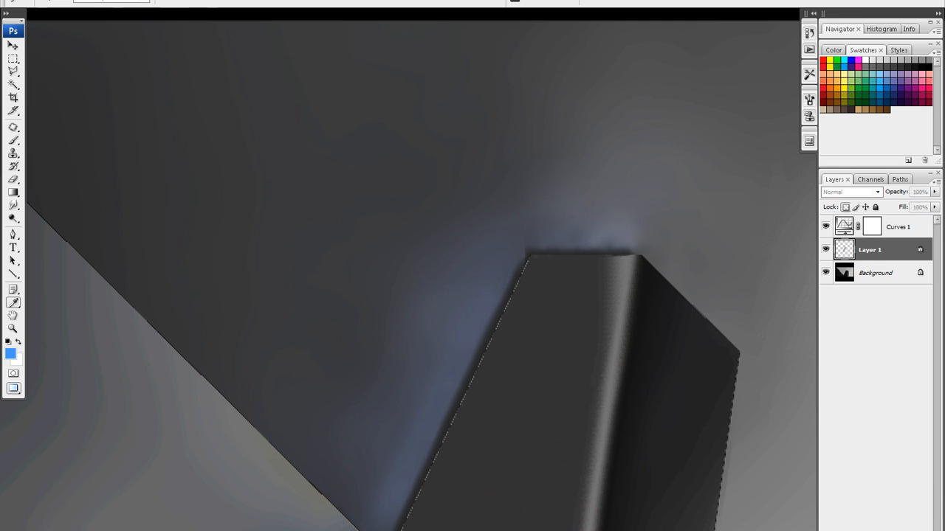
left_click_drag(538, 185, 526, 184)
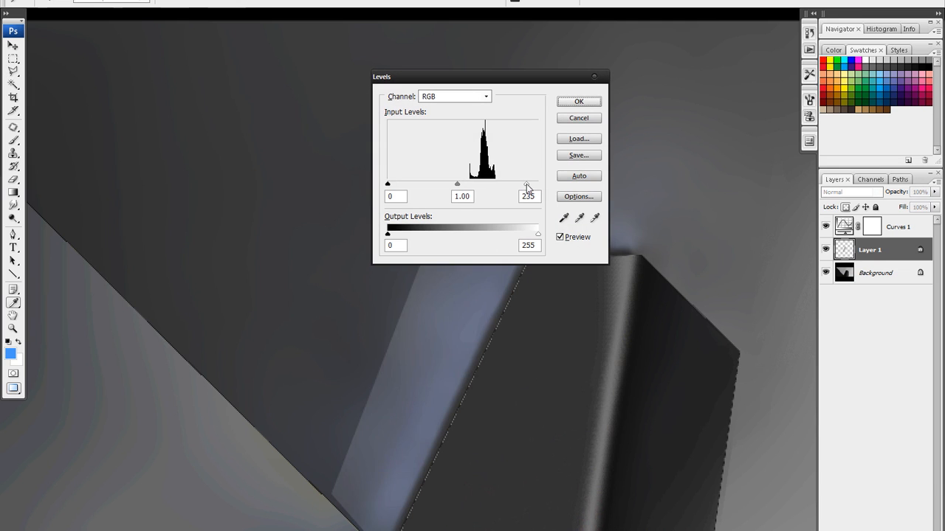
left_click_drag(463, 185, 512, 187)
left_click(580, 115)
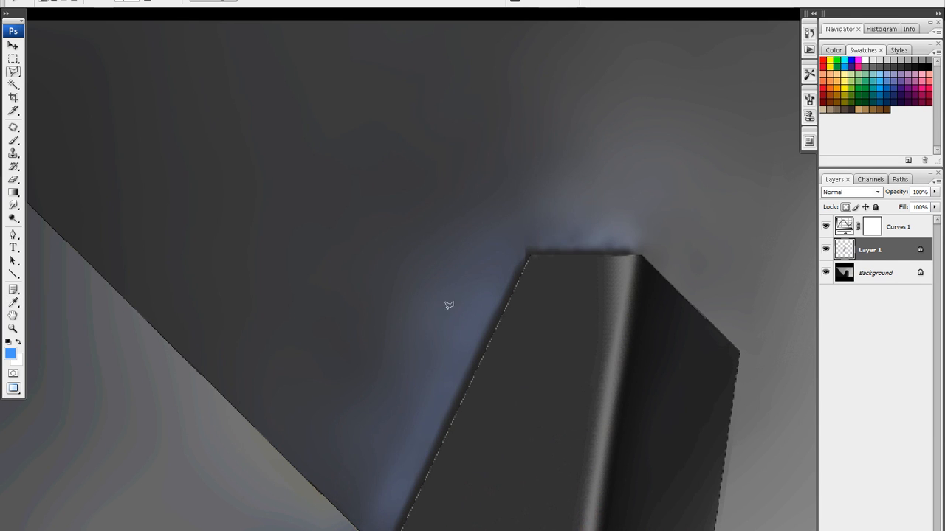
Set up the Dodge tool with a brush size of 50 for retouching the strip.
key("o")
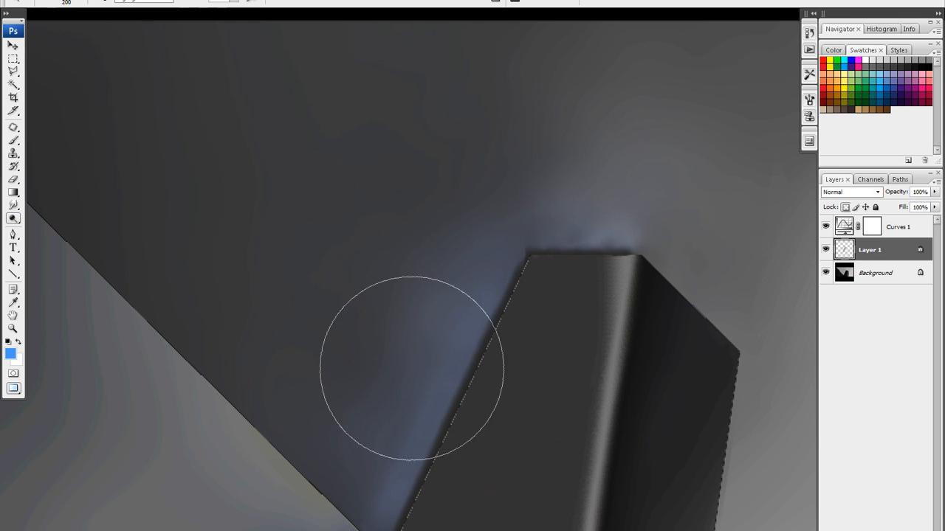
key("bracketleft")
key("bracketleft")
key("bracketleft")
key("bracketleft")
key("bracketleft")
key("bracketleft")
key("bracketleft")
key("bracketleft")
key("bracketleft")
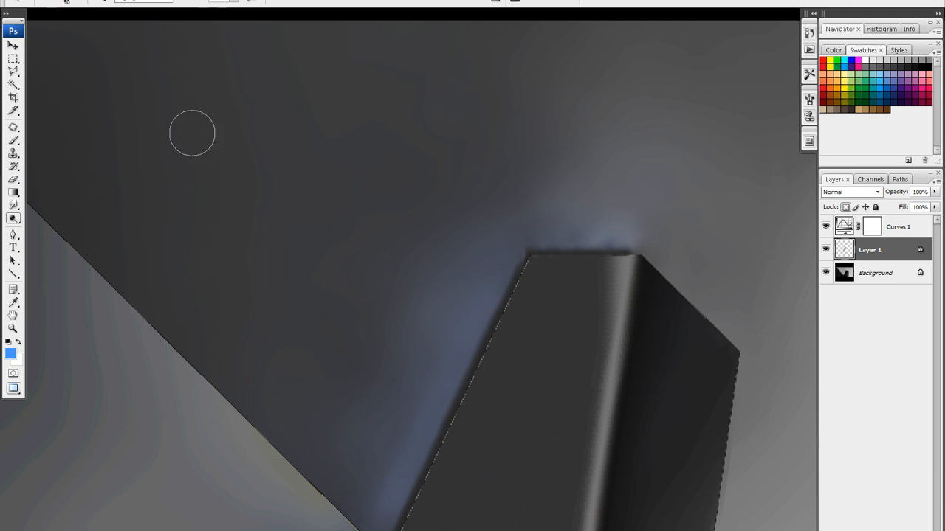
Adjust the Dodge tool's tonal range, try a stroke along the lower slanted edge of the dark shape, and undo it.
left_click(156, 3)
left_click(152, 9)
left_click(157, 2)
left_click(145, 29)
left_click_drag(440, 437, 386, 530)
key("ctrl+z")
Change the tool's tonal range and burn the bluish strip along the full length of the dark shape's slanted edge.
left_click(130, 2)
left_click(129, 19)
left_click_drag(538, 278, 387, 530, "alt")
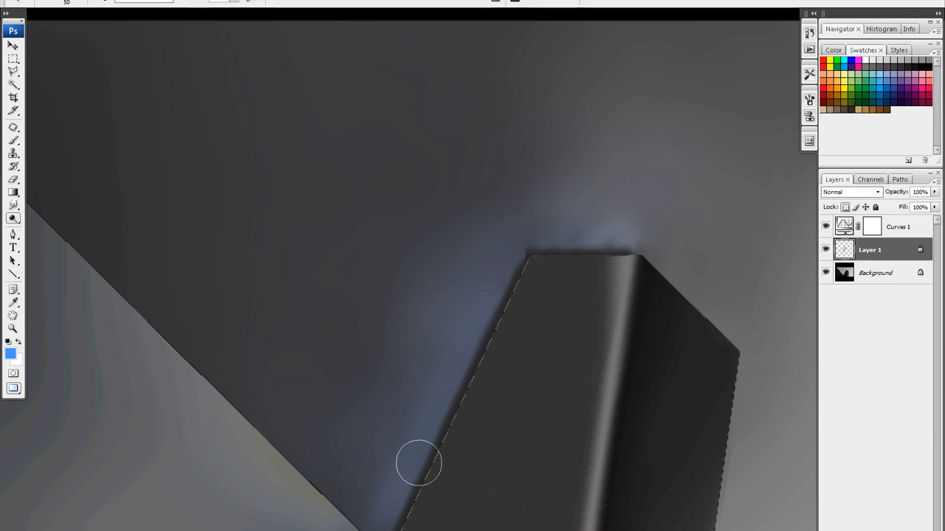
Try recolouring the strip with Curves by bending the RGB curve and reshaping the Blue channel with several points.
key("ctrl+m")
left_click_drag(785, 227, 860, 169)
left_click_drag(782, 219, 870, 151)
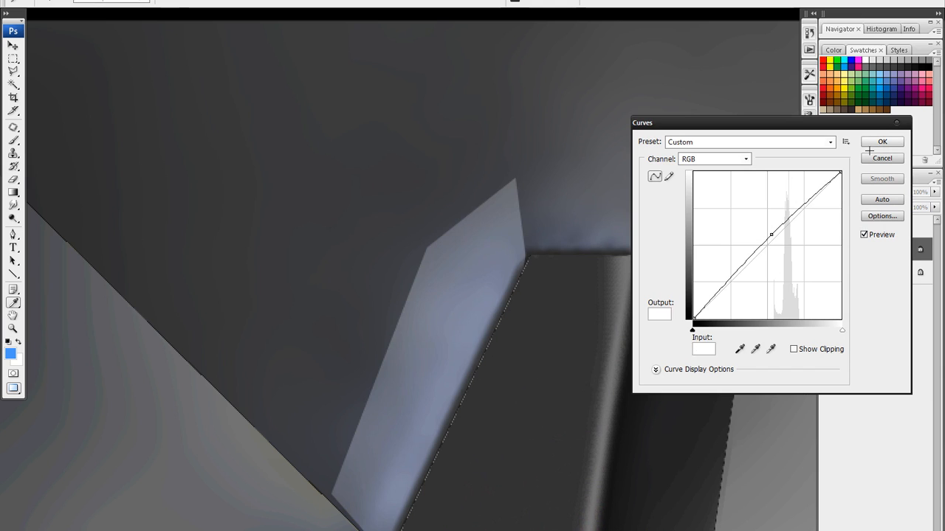
left_click_drag(770, 235, 858, 145)
left_click(703, 161)
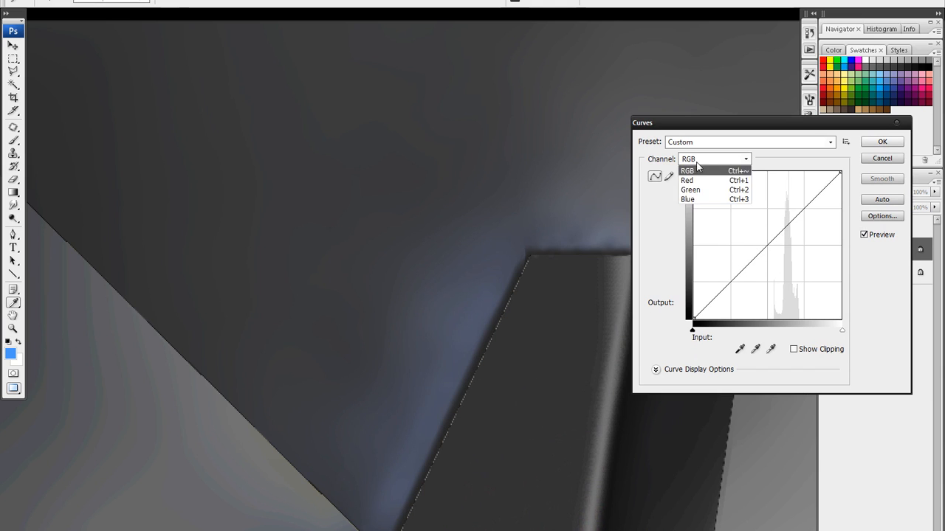
left_click(698, 200)
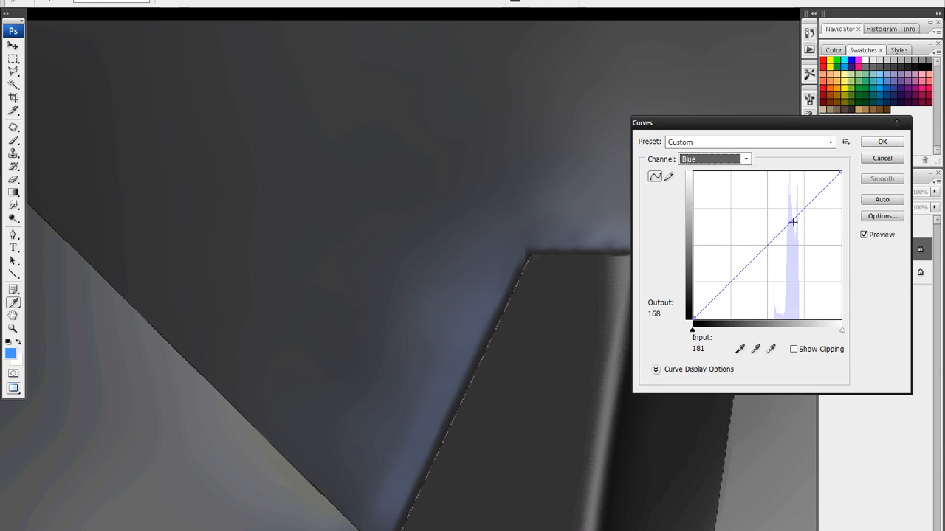
mouse_move(791, 219)
left_mouse_down()
mouse_move(792, 205)
mouse_move(799, 211)
mouse_move(784, 222)
left_mouse_up()
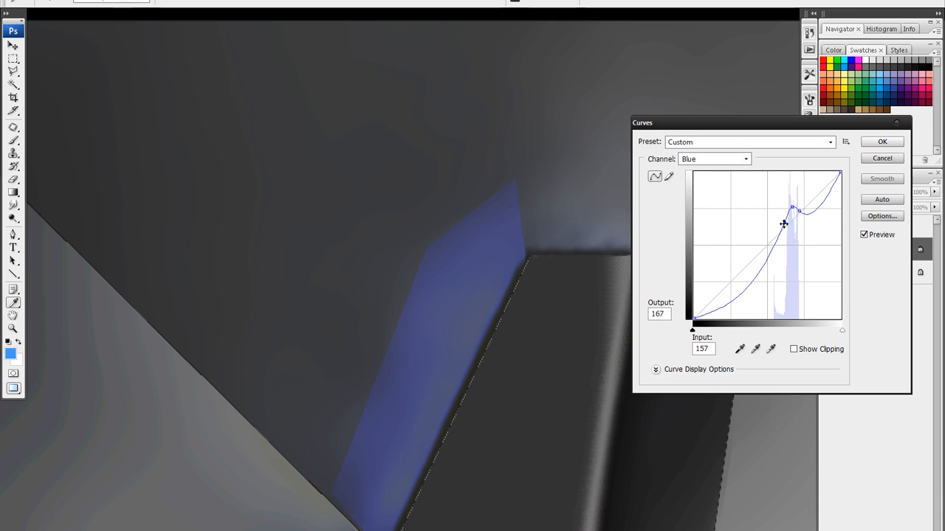
left_click_drag(751, 283, 757, 257)
left_click_drag(817, 208, 819, 195)
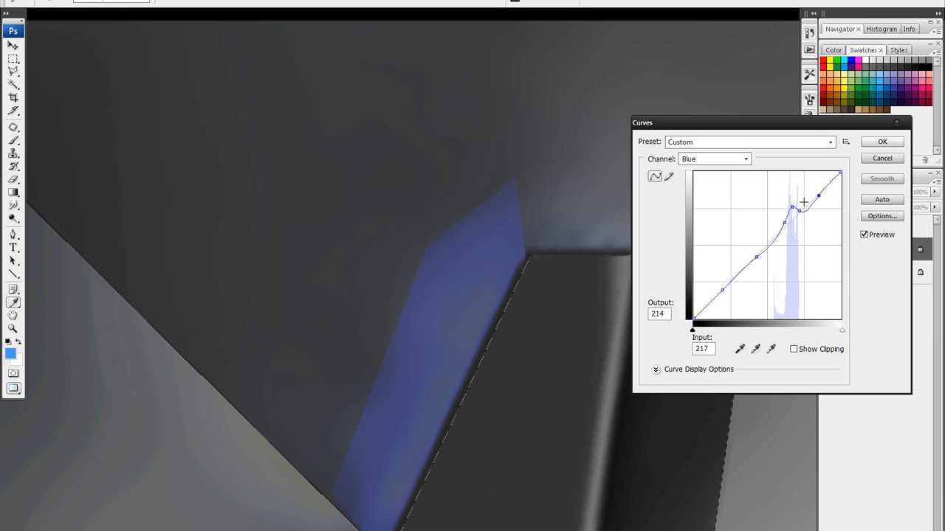
left_click(881, 158)
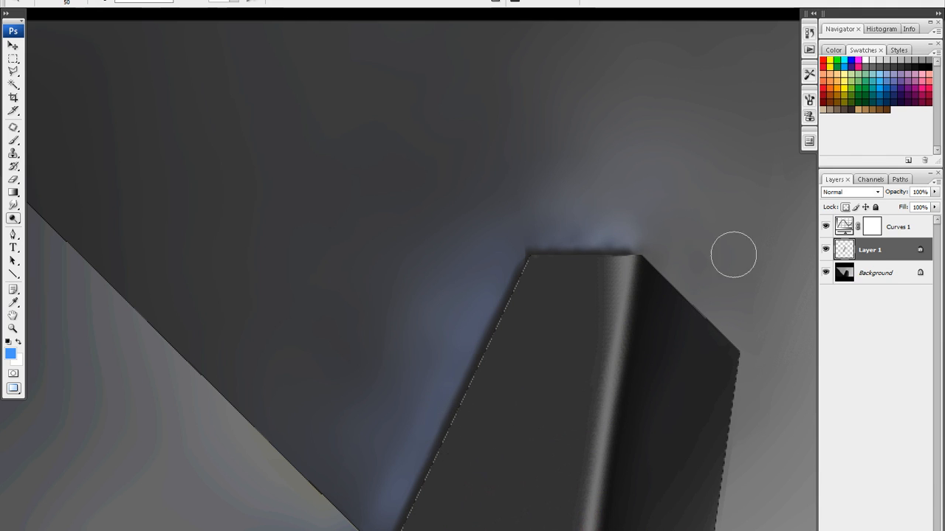
Duplicate Layer 1 beneath the original and try the Overlay and Multiply blend modes on Layer 1.
left_click_drag(842, 254, 850, 263, "alt")
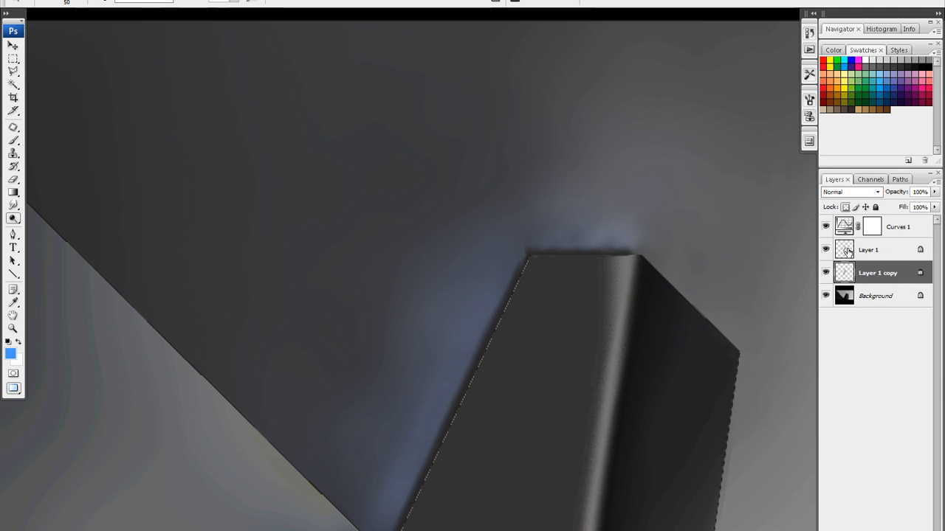
left_click(848, 252)
left_click(853, 192)
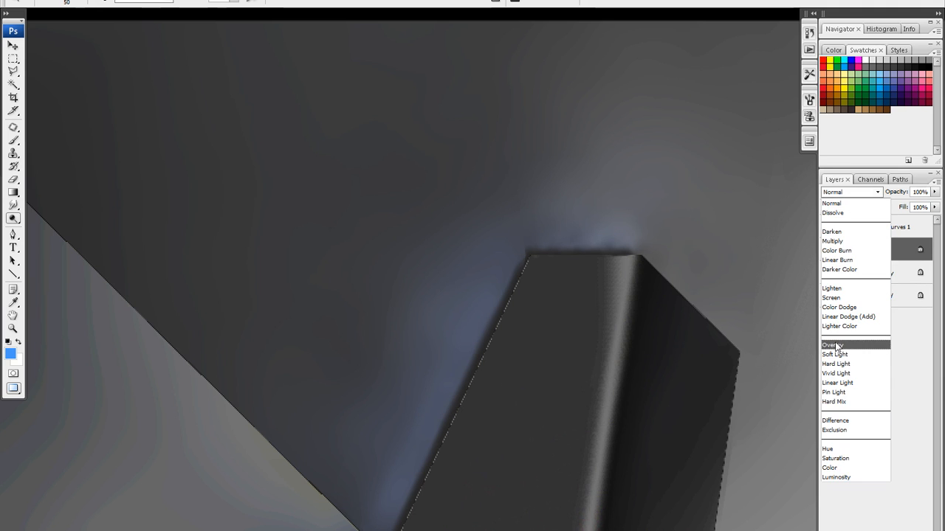
left_click(834, 345)
left_click(846, 193)
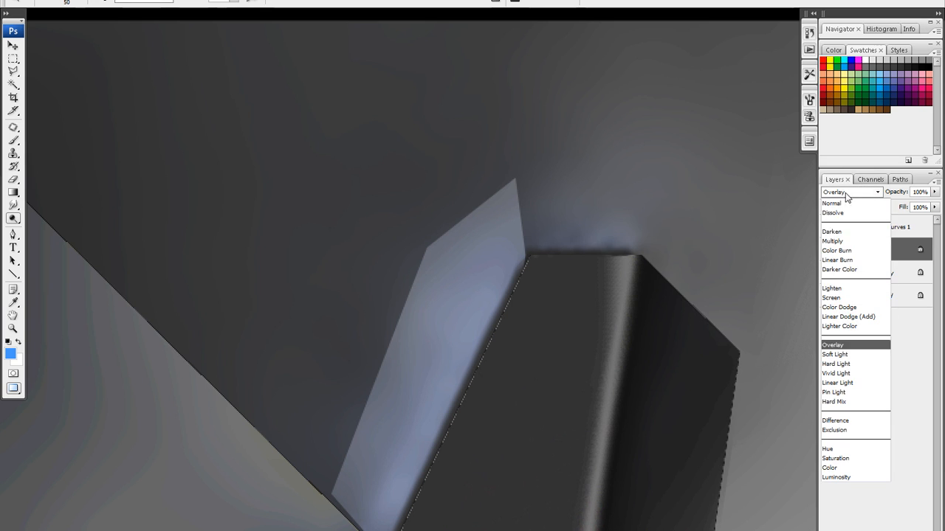
left_click(836, 241)
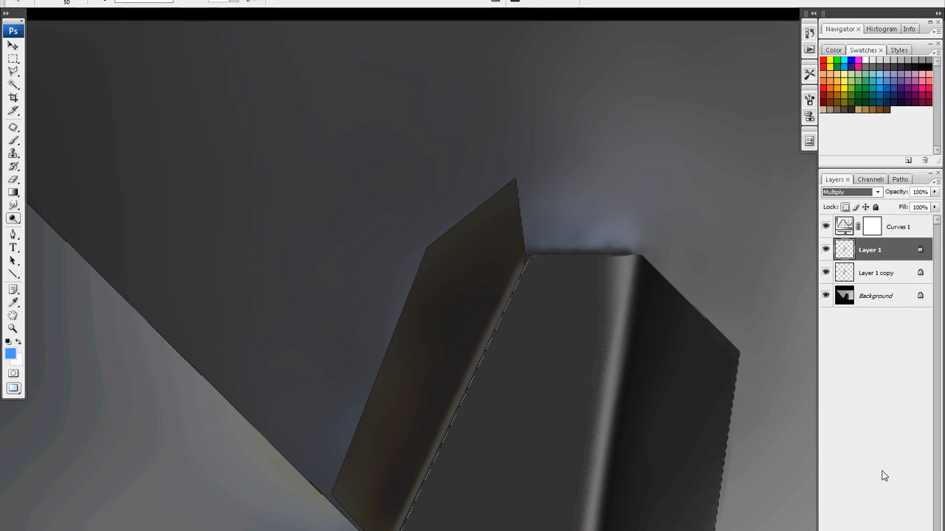
Step Layer 1 through the other blend modes to compare their effect on the strip, and settle on Linear Light.
key("Down")
key("Down")
key("Down")
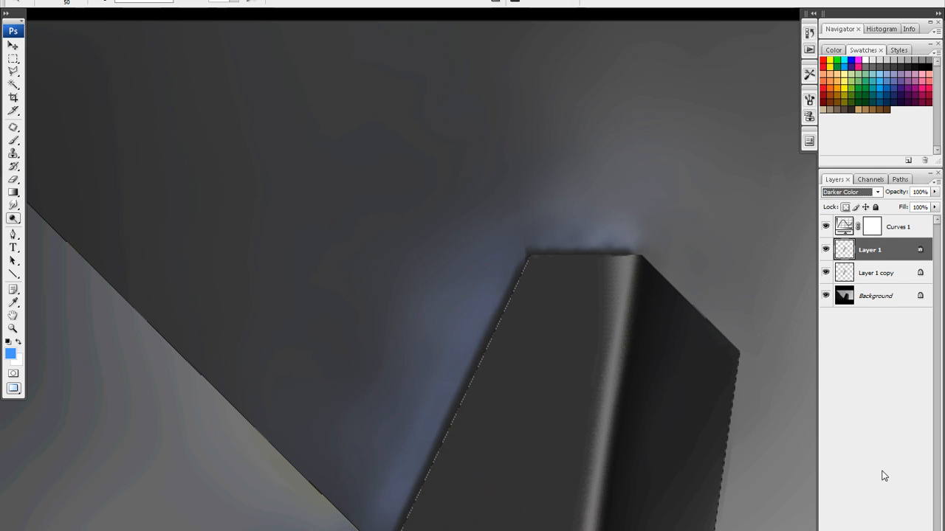
key("Down")
key("Down")
key("Down")
key("Down")
key("Down")
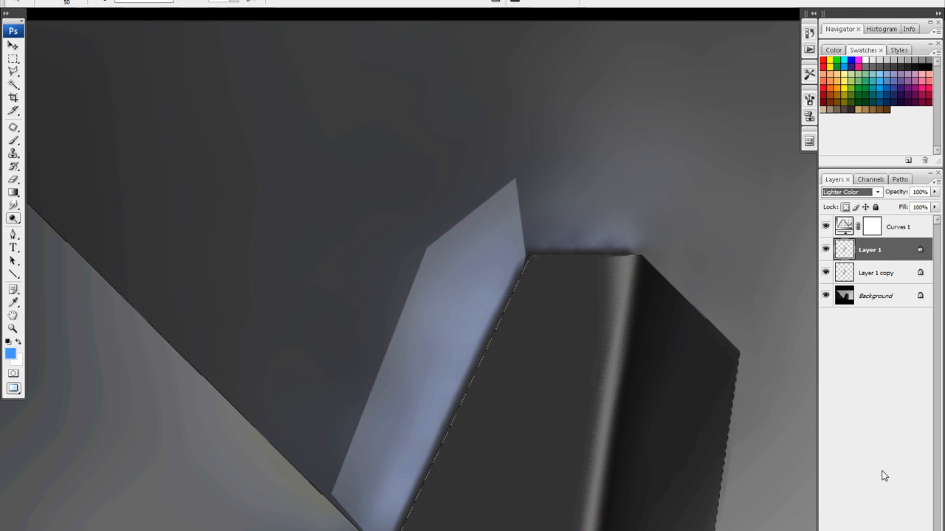
key("Down")
key("Down")
key("Down")
key("Down")
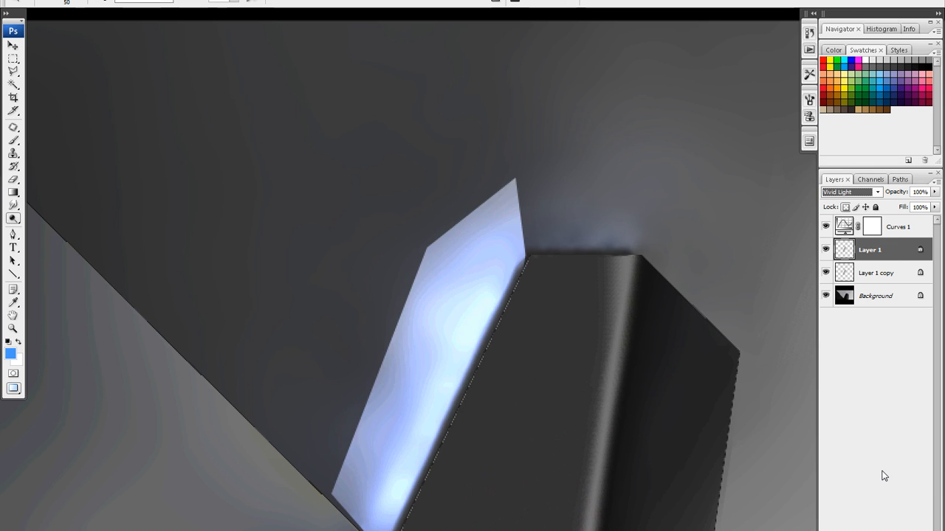
key("Down")
key("Down")
key("Down")
key("Down")
key("Down")
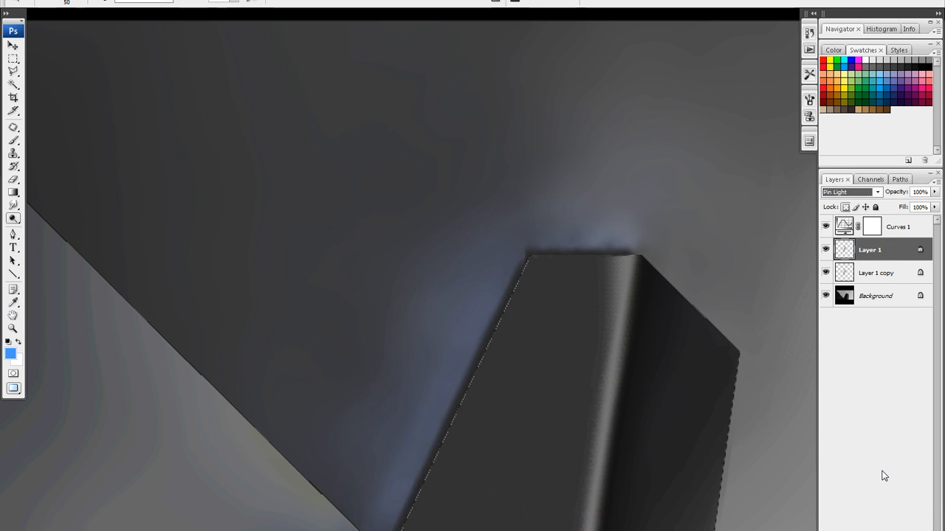
key("Down")
key("Down")
key("Down")
key("Up")
key("Up")
key("Up")
key("Up")
key("Up")
key("Up")
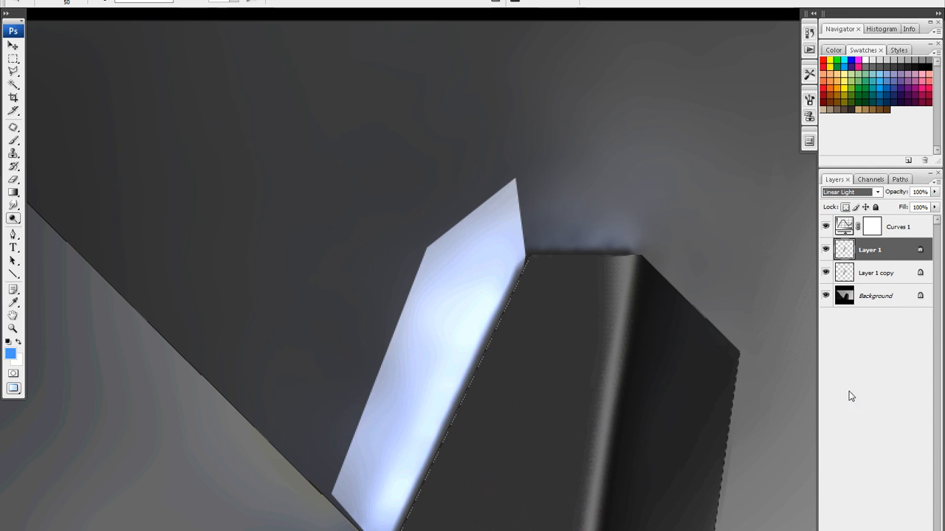
left_click(884, 371)
left_click(852, 252)
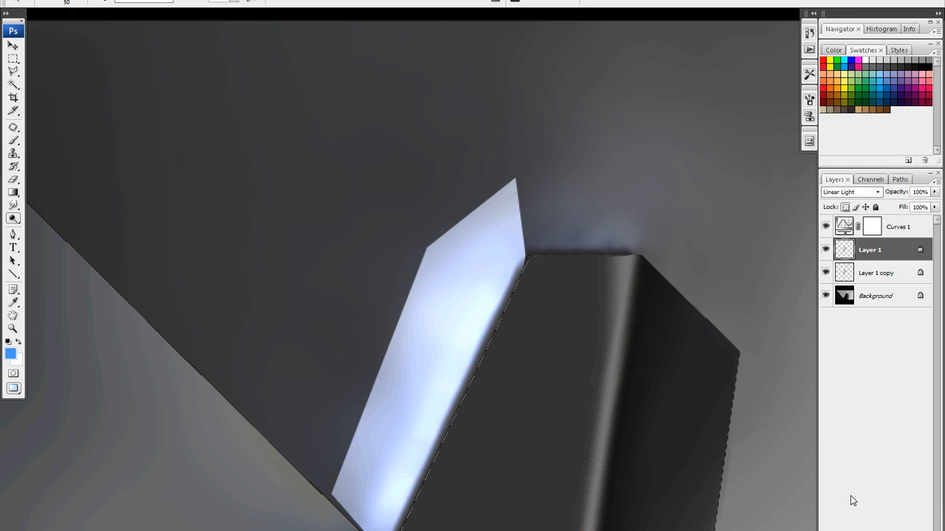
key("ctrl+l")
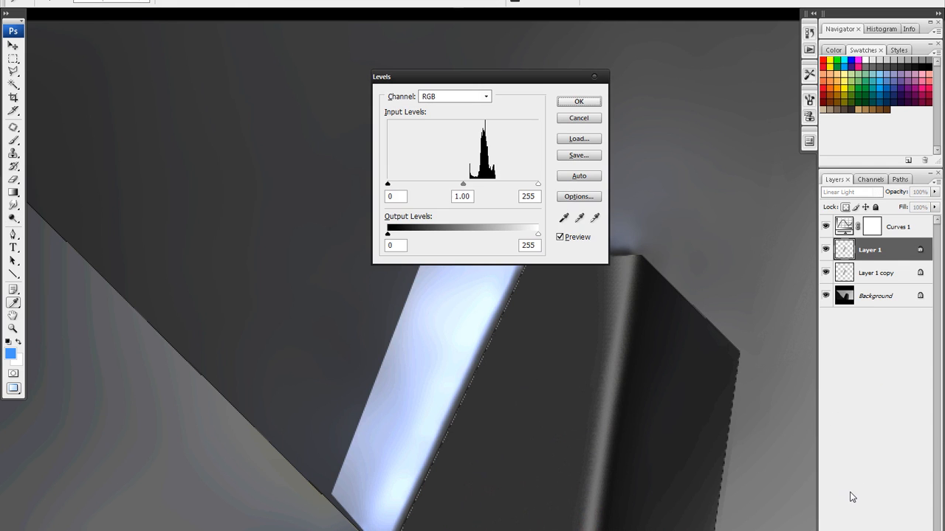
left_click_drag(388, 184, 488, 187)
left_click(581, 119)
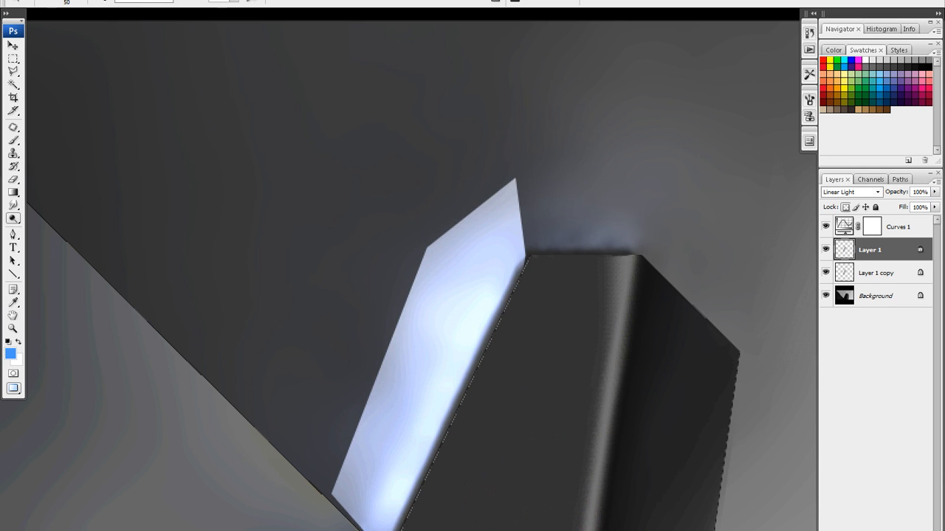
Delete the Linear Light Layer 1 and duplicate Layer 1 copy below itself, keeping the upper of the two layers active.
left_click(925, 529)
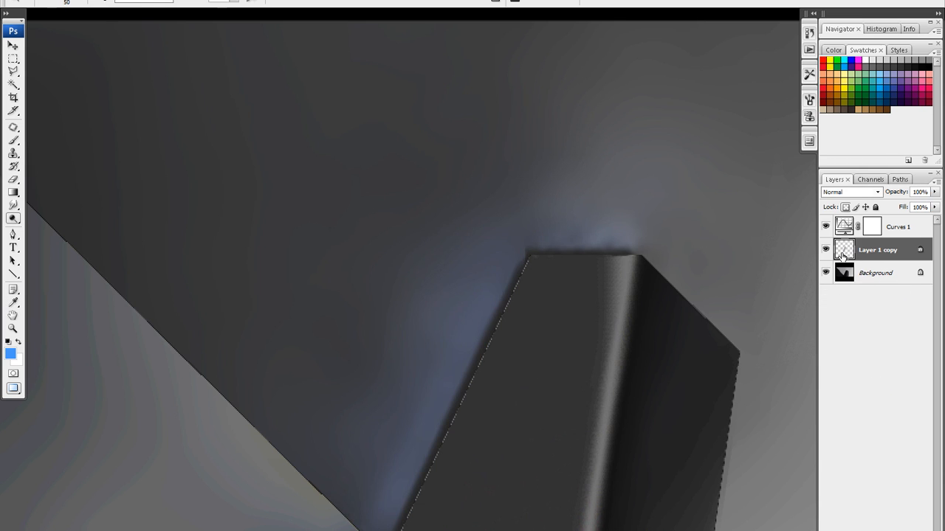
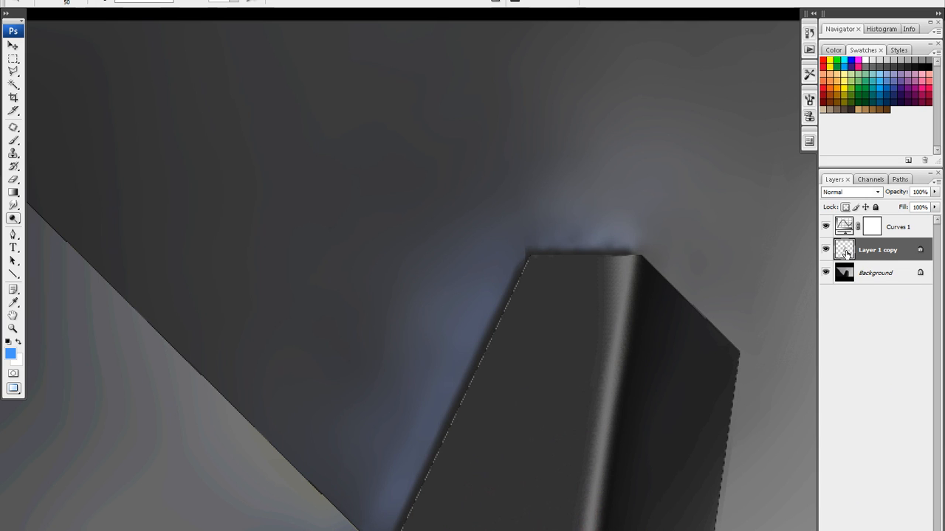
left_click_drag(847, 254, 849, 263, "alt")
left_click(856, 250)
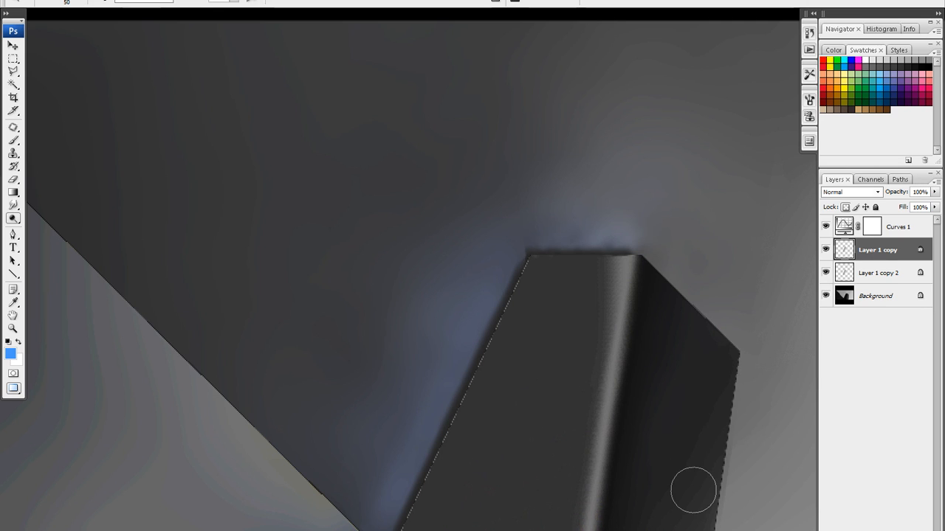
Isolate Layer 1 copy by hiding the Background, Layer 1 copy 2 and Curves 1 layers.
left_click(867, 193)
left_click(870, 194)
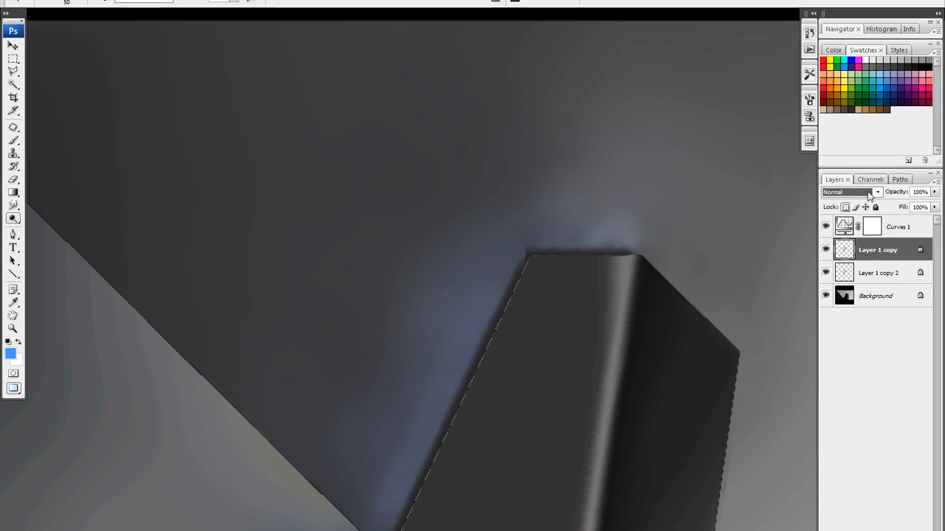
left_click(868, 371)
left_click(846, 253)
left_click(825, 296)
left_click(826, 272)
left_click(825, 226)
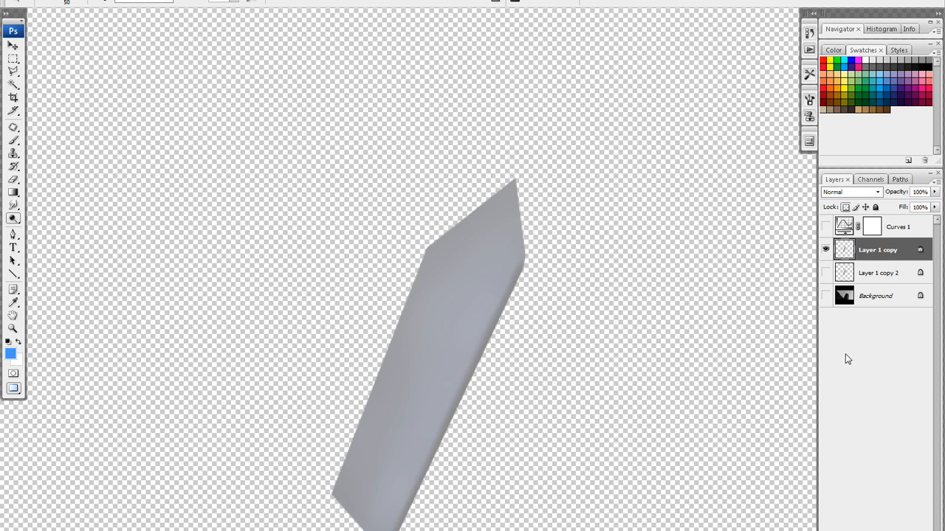
Apply Color Balance to Layer 1 copy's midtones, with the Yellow–Blue level at +100.
key("ctrl+b")
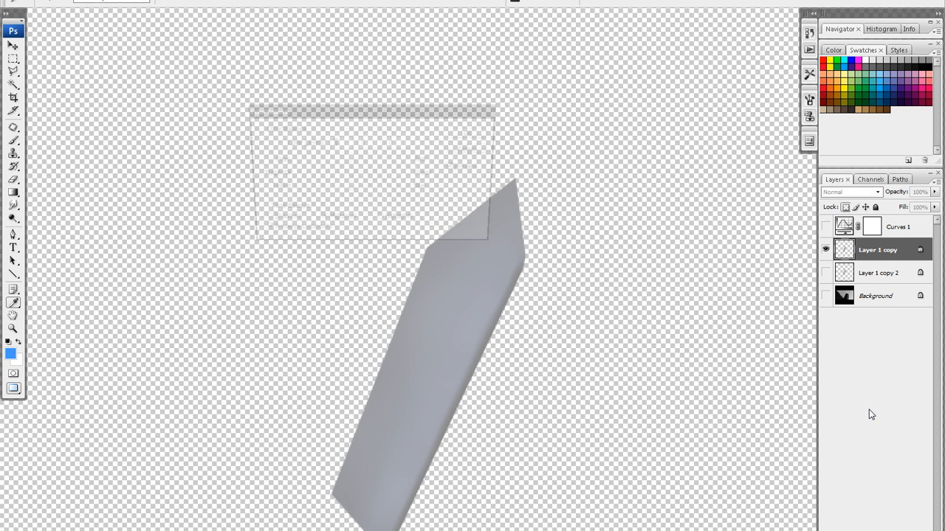
left_click_drag(352, 189, 410, 192)
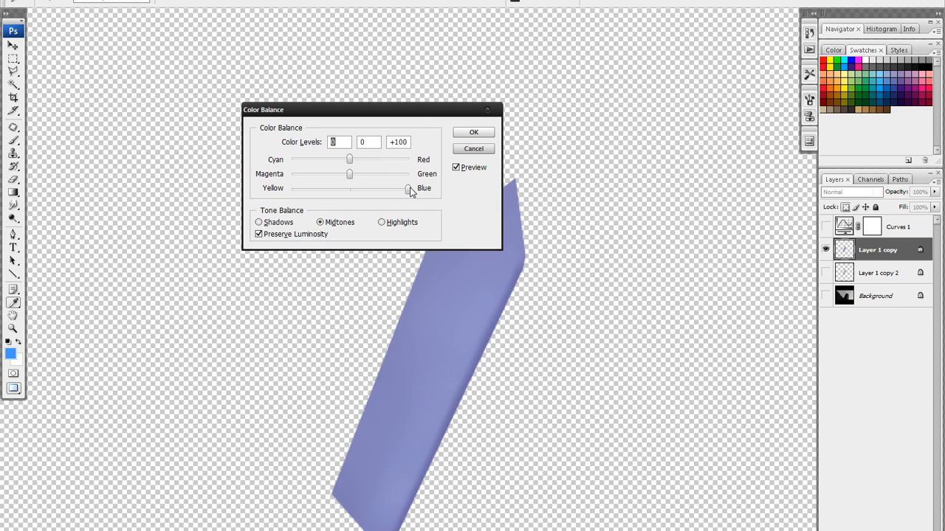
left_click(473, 132)
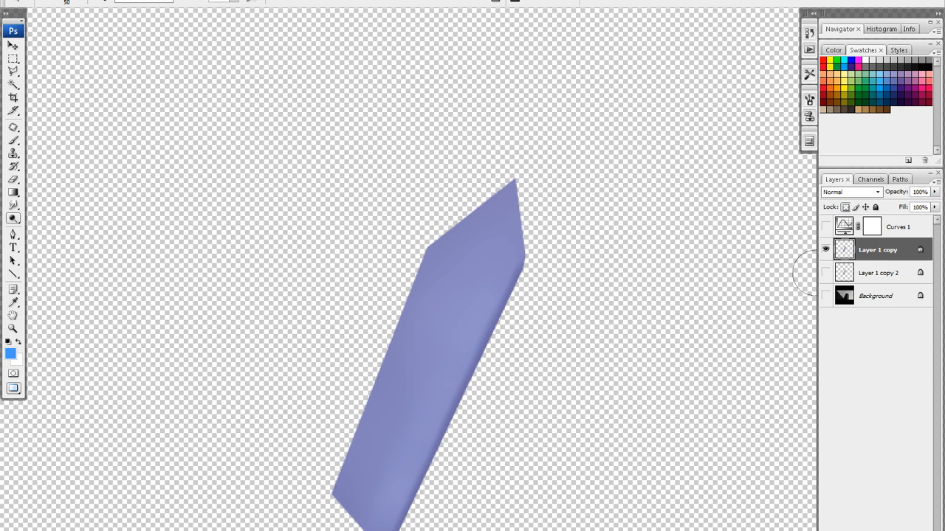
Show Layer 1 copy 2, the Background and the Curves 1 adjustment layer again.
left_click_drag(826, 274, 833, 320)
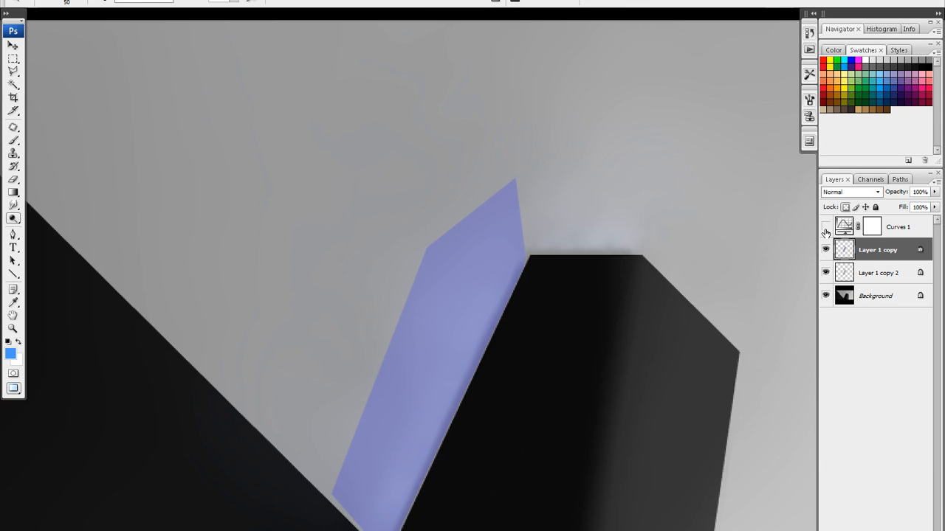
left_click(826, 227)
left_click(826, 226)
left_click(826, 226)
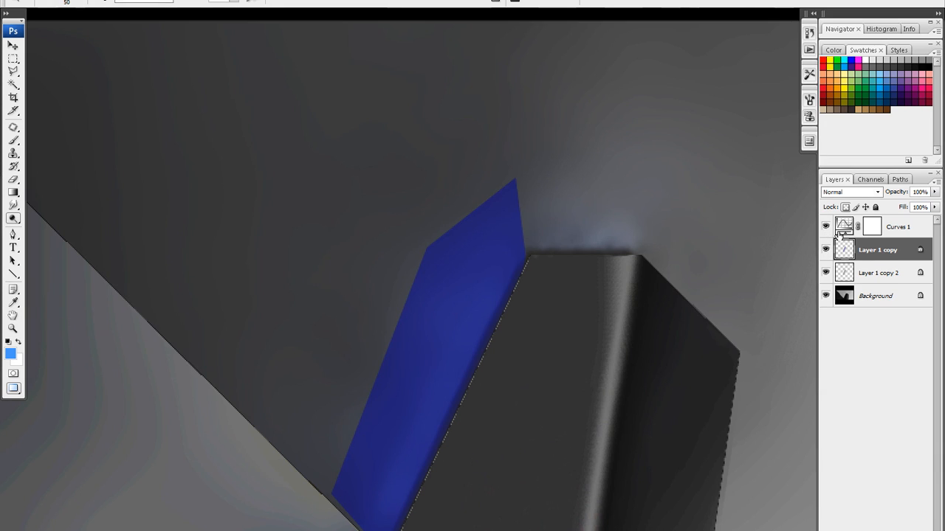
Try out different blend modes on Layer 1 copy and set it to Overlay.
left_click(852, 193)
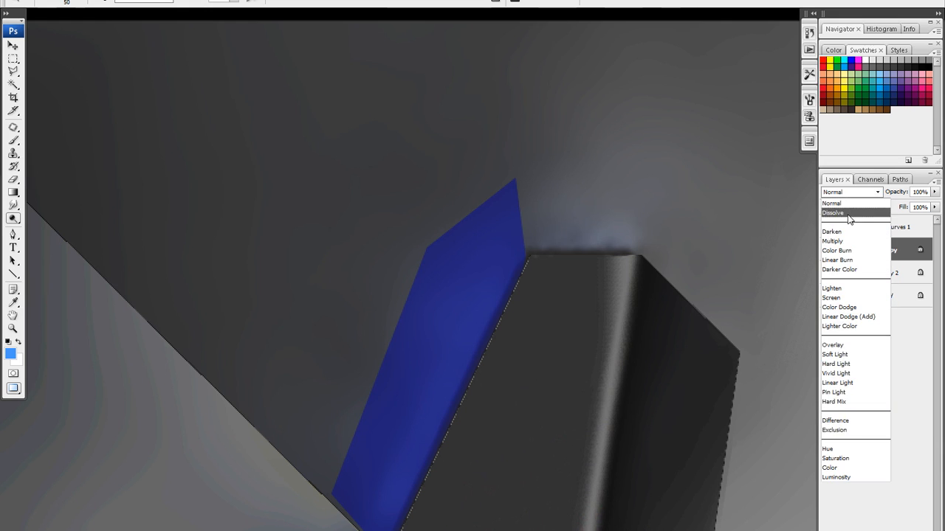
left_click(844, 232)
key("Down")
key("Down")
key("Down")
key("Down")
key("Down")
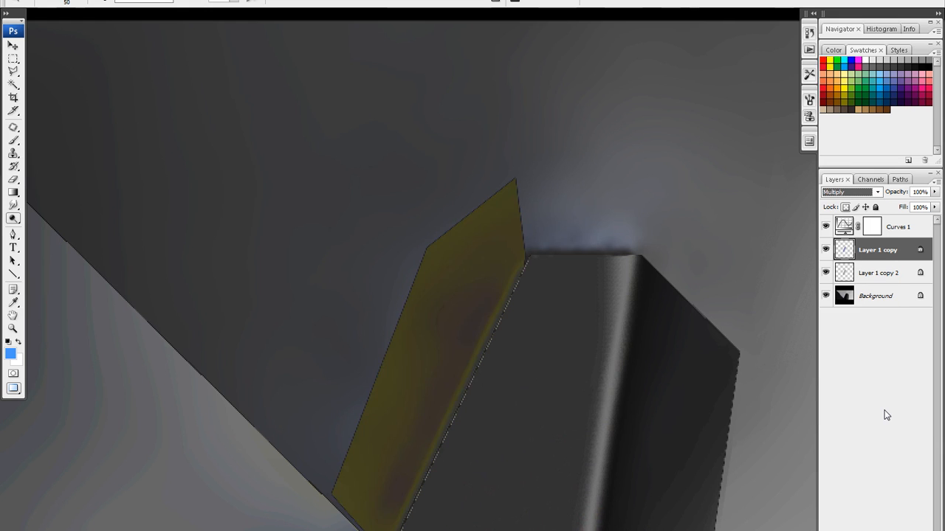
key("Down")
key("Down")
key("Down")
key("Down")
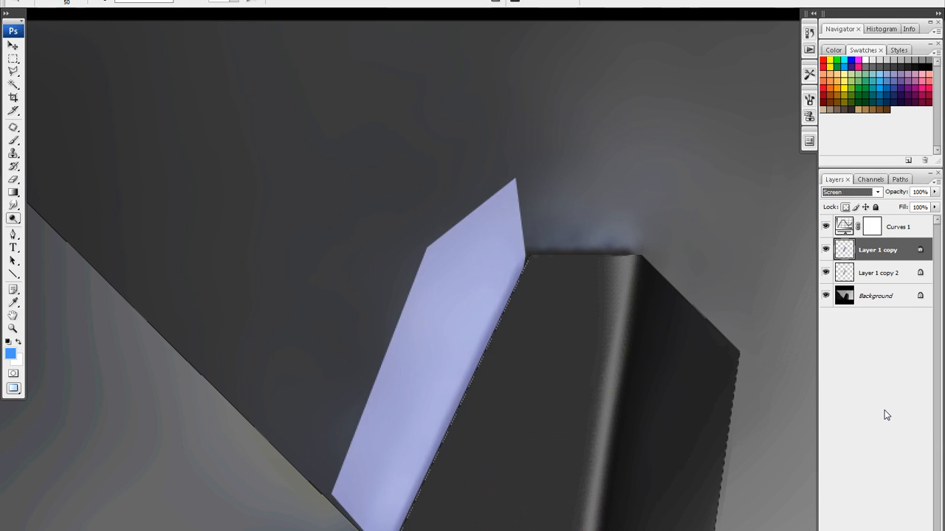
key("Down")
key("Down")
key("Down")
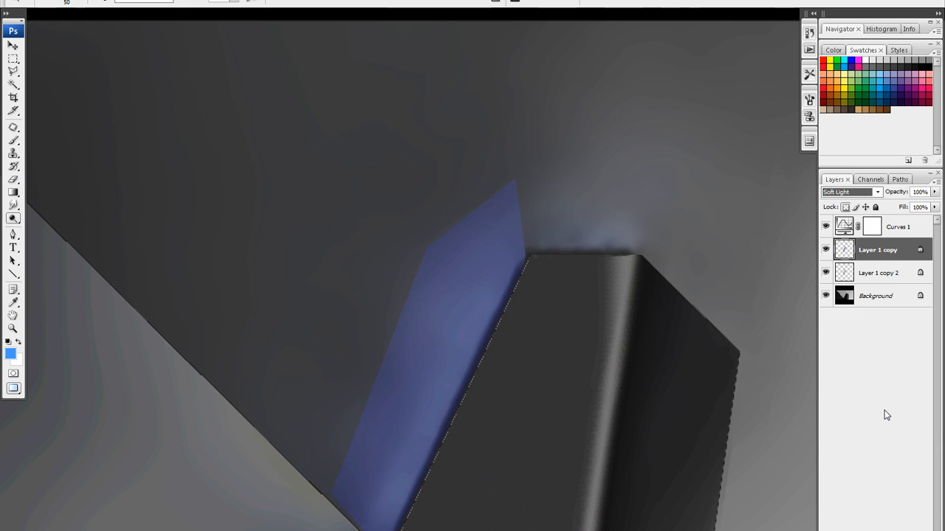
key("Down")
key("Down")
key("Down")
key("Down")
key("Down")
key("Down")
key("Down")
key("Down")
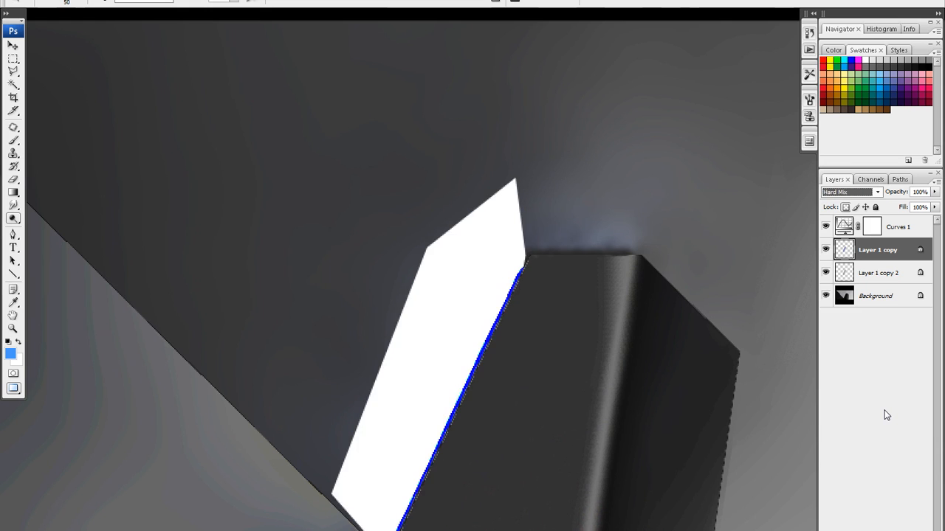
key("Up")
key("Up")
key("Up")
key("Up")
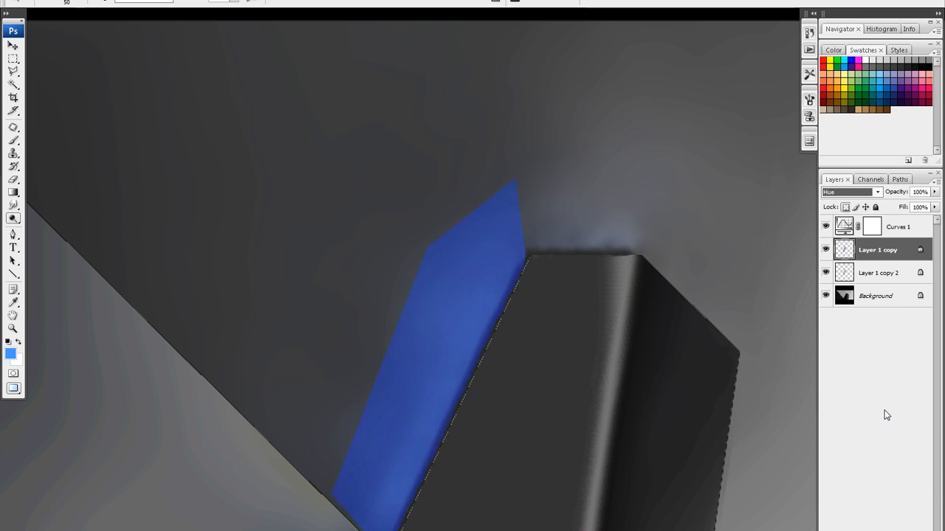
key("Up")
key("Up")
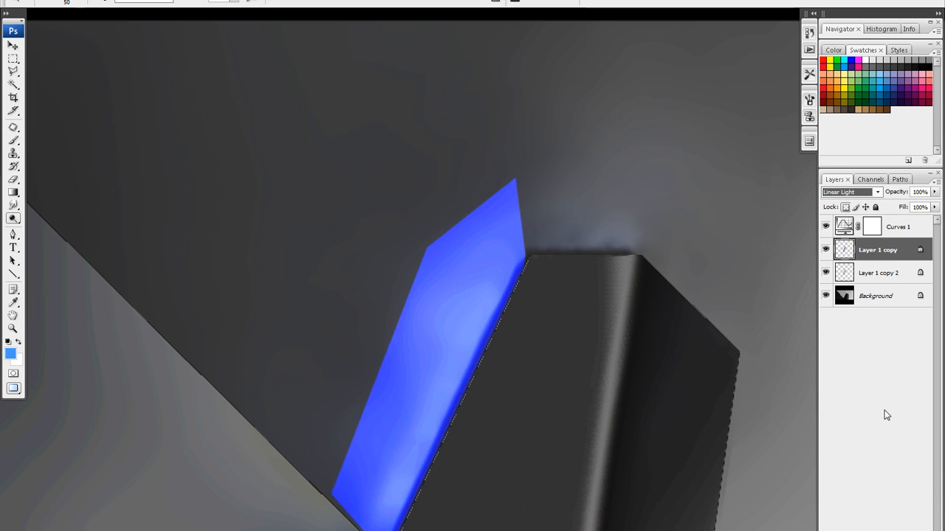
key("Up")
key("Up")
key("Up")
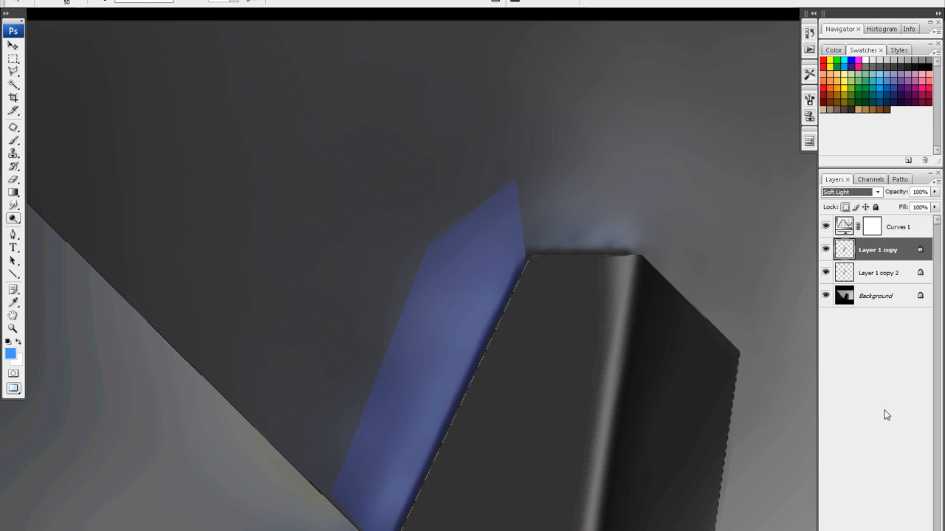
key("Up")
key("Down")
key("Up")
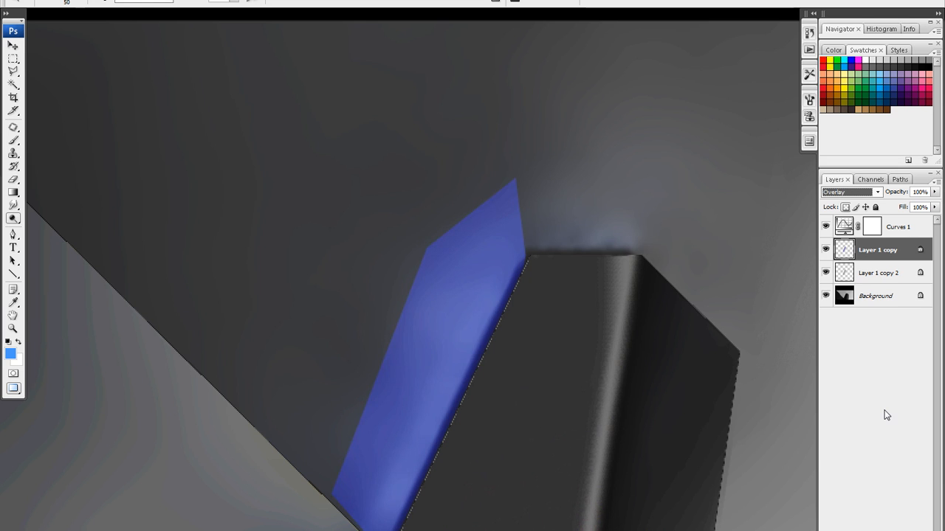
key("Up")
key("Down")
Add a layer mask to Layer 1 copy and draw a short black-to-white gradient towards the dark column, keeping blue only along its edge.
left_click(846, 252)
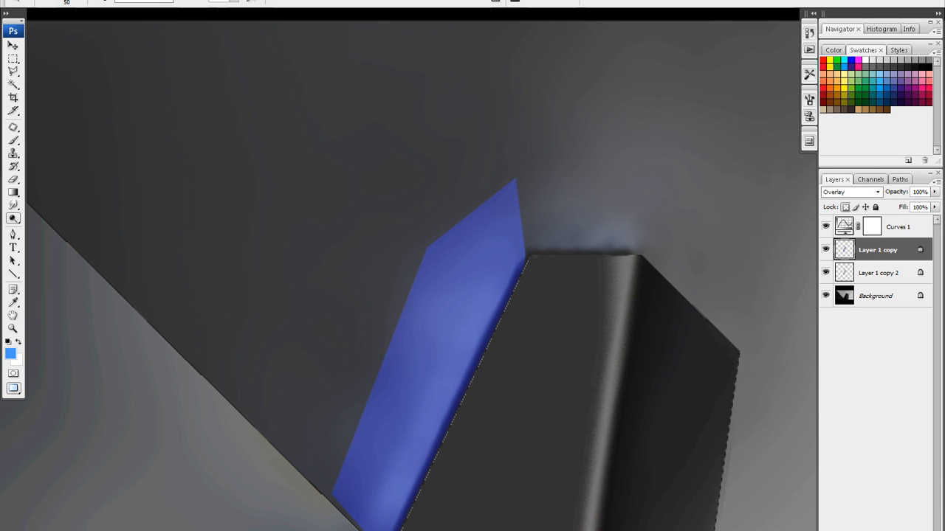
left_click(859, 530)
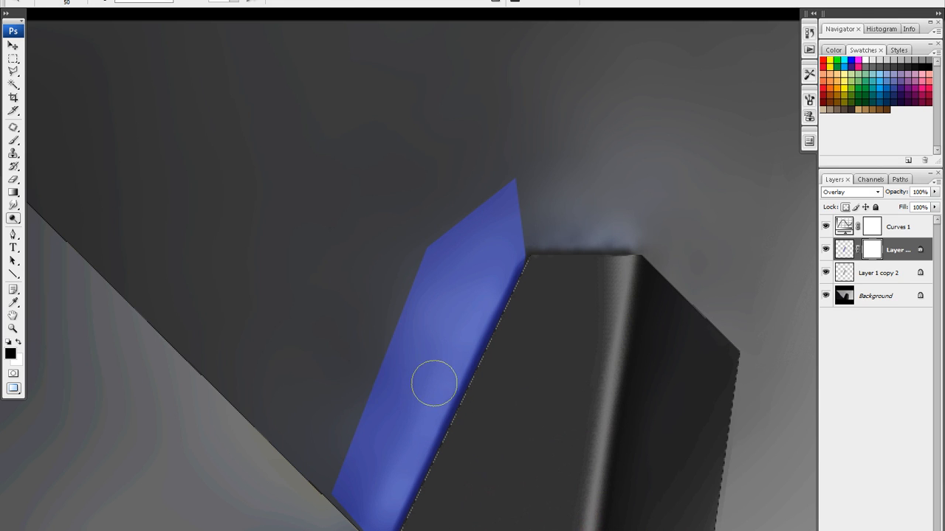
key("g")
left_click_drag(428, 391, 456, 402)
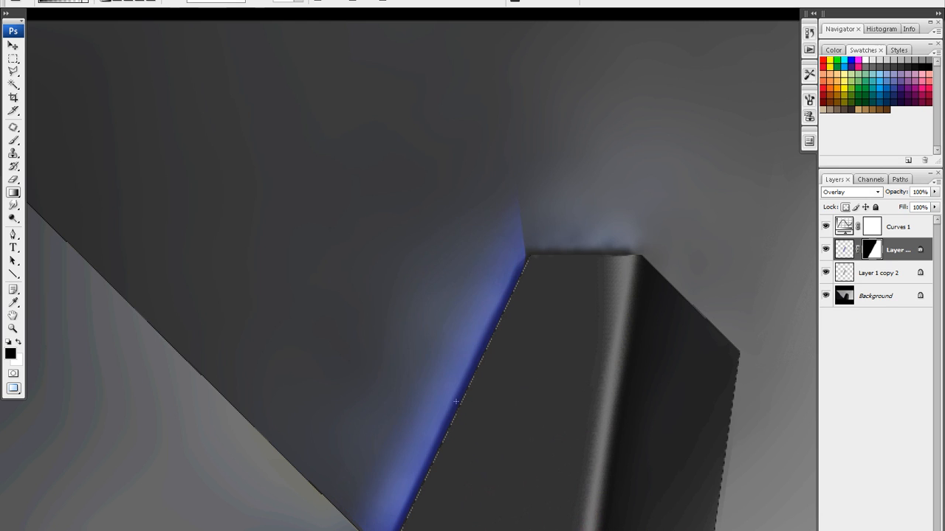
Check the effect of Layer 1 copy 2, then lower the masked Overlay layer's opacity to 40%.
left_click(827, 272)
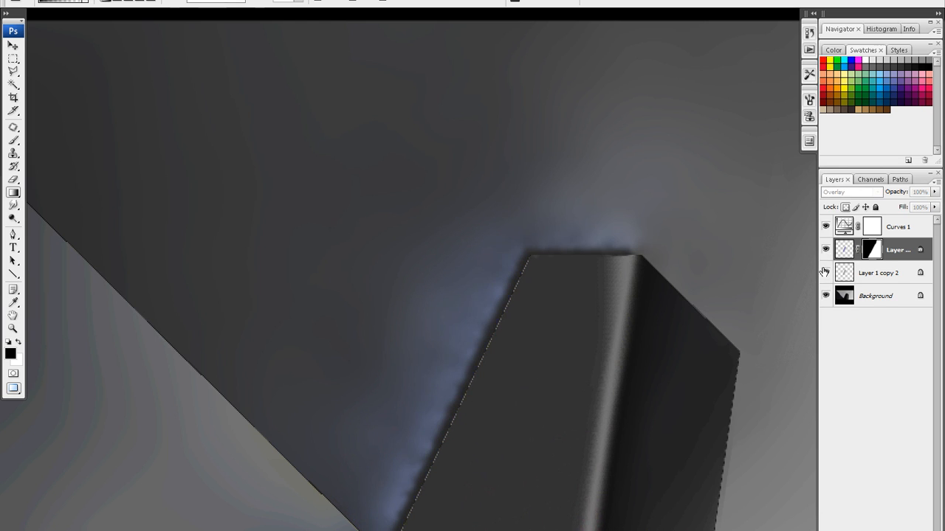
left_click(827, 273)
left_click(843, 253)
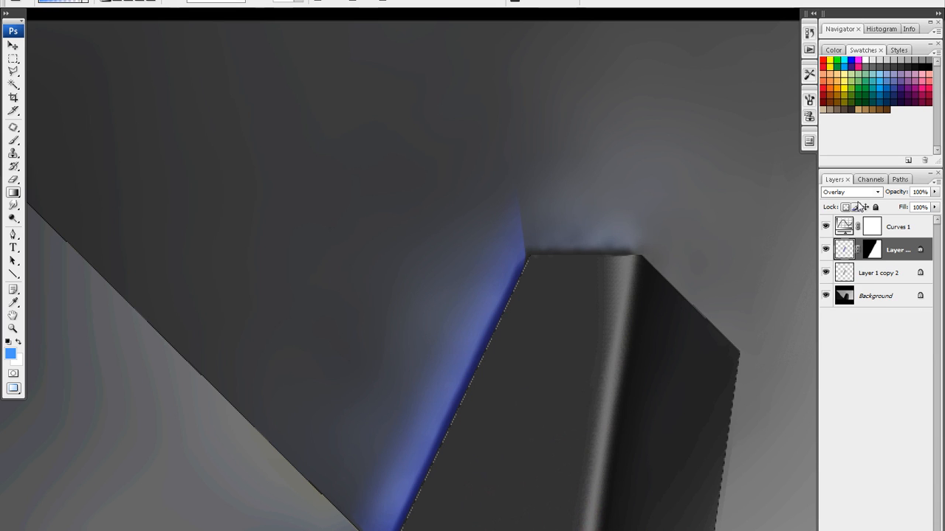
left_click(934, 192)
left_click(896, 206)
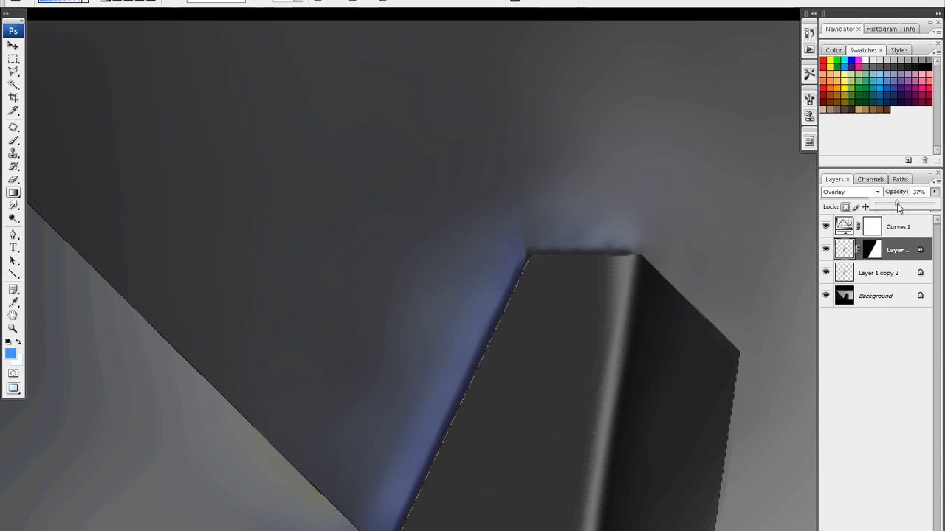
left_click_drag(899, 207, 901, 208)
Compare the column's edge with Layer 1 copy and Layer 1 copy 2 switched on and off.
left_click(879, 275)
left_click(849, 251)
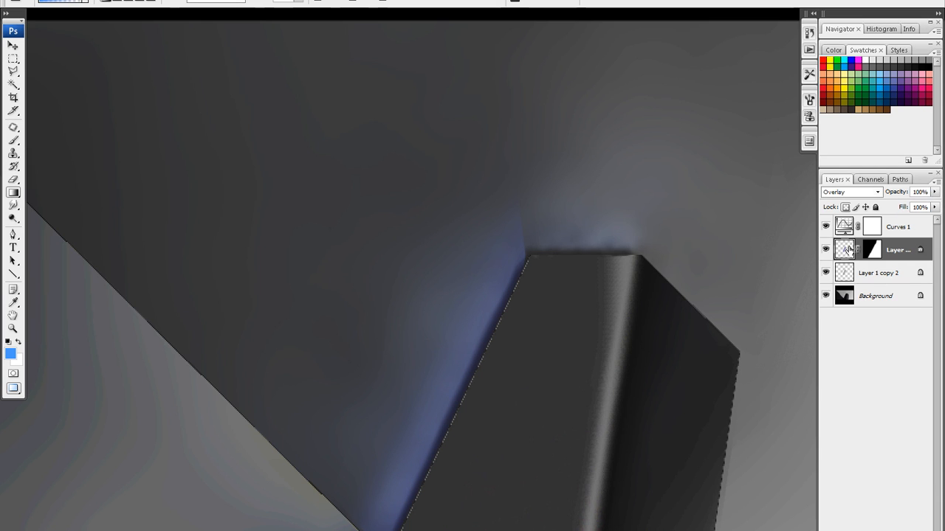
left_click(826, 252)
mouse_move(826, 274)
left_mouse_down()
mouse_move(826, 254)
mouse_move(828, 273)
left_mouse_up()
left_click(826, 254)
left_click(827, 271)
mouse_move(826, 269)
left_mouse_down()
mouse_move(827, 250)
mouse_move(826, 271)
left_mouse_up()
left_click(827, 269)
left_click(827, 270)
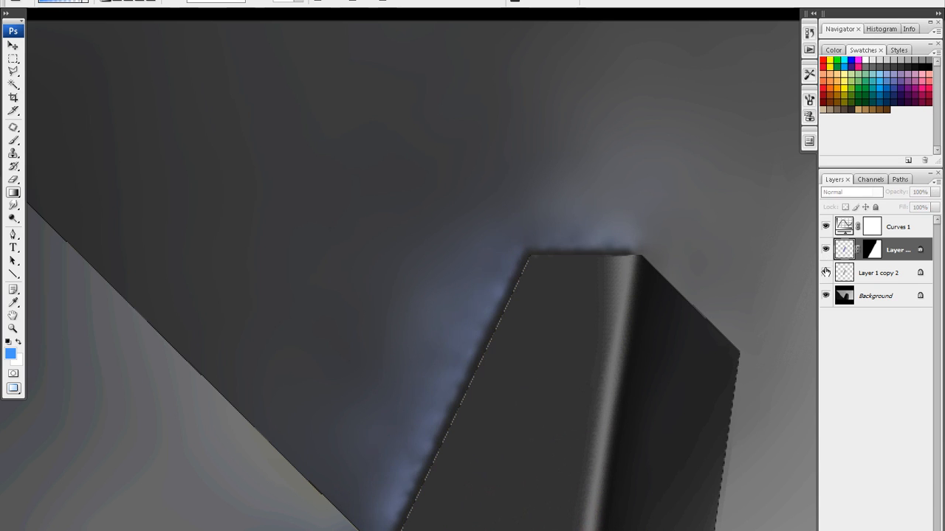
left_click(825, 251)
left_click(826, 251)
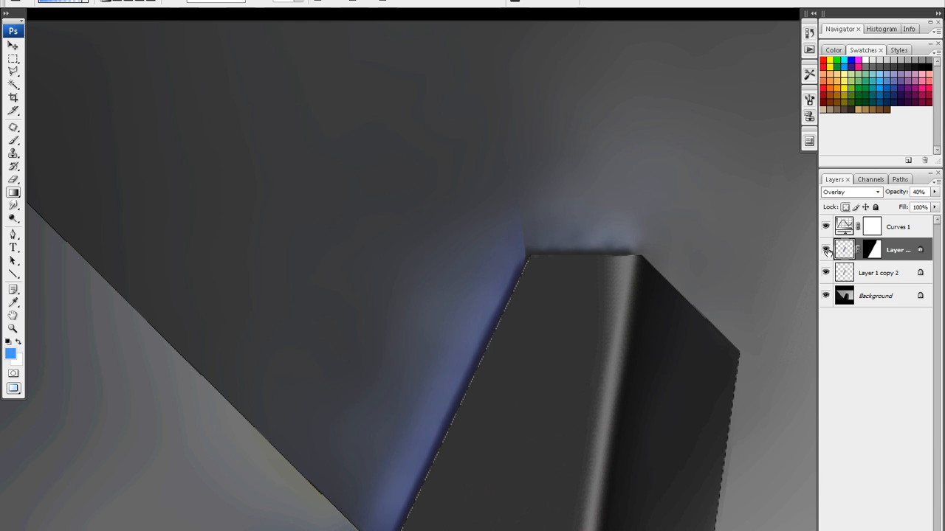
left_click(826, 251)
left_click(826, 251)
Hide Layer 1 copy and Layer 1 copy 2, and make the Background the active layer.
left_click_drag(825, 272, 825, 249)
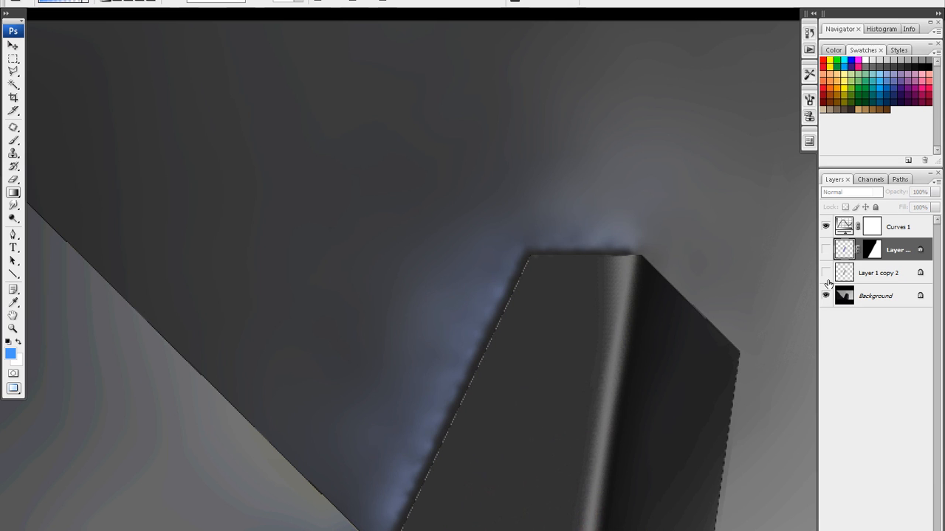
left_click_drag(825, 273, 825, 250)
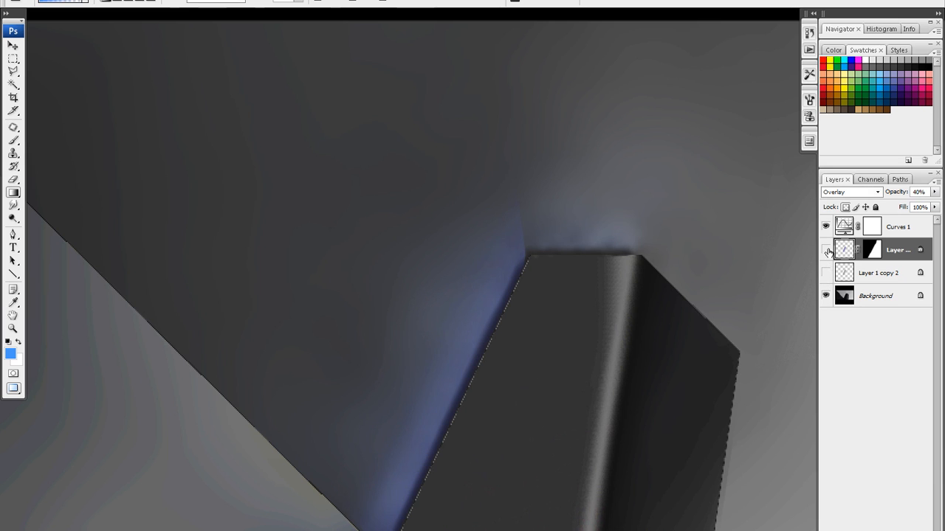
left_click(844, 299)
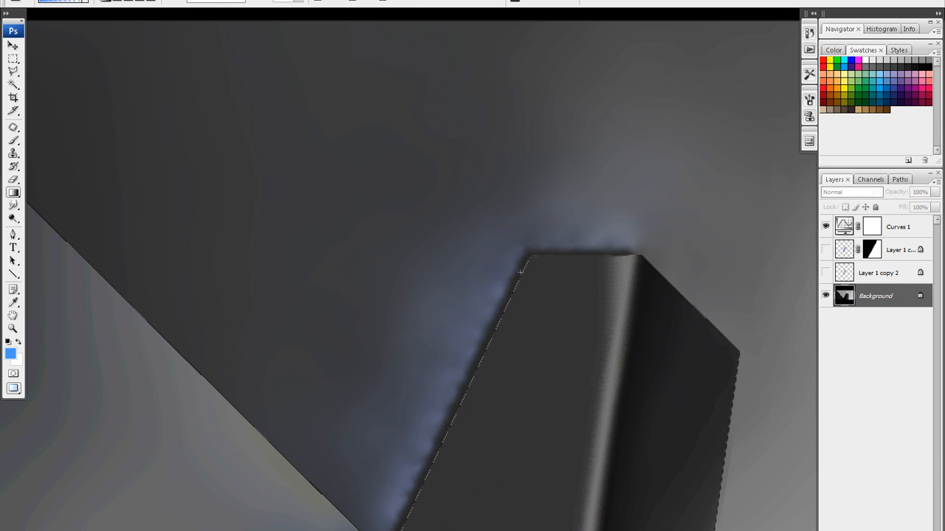
Try copying a rectangular strip of the Background above the column's top edge to a new layer and reapplying the Dust & Scratches filter.
key("m")
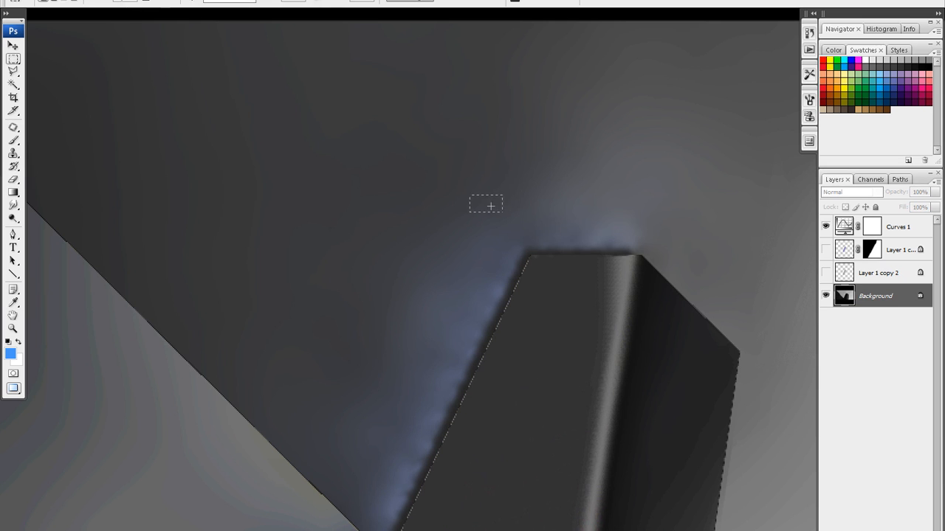
left_click_drag(662, 252, 666, 254)
right_click(591, 234)
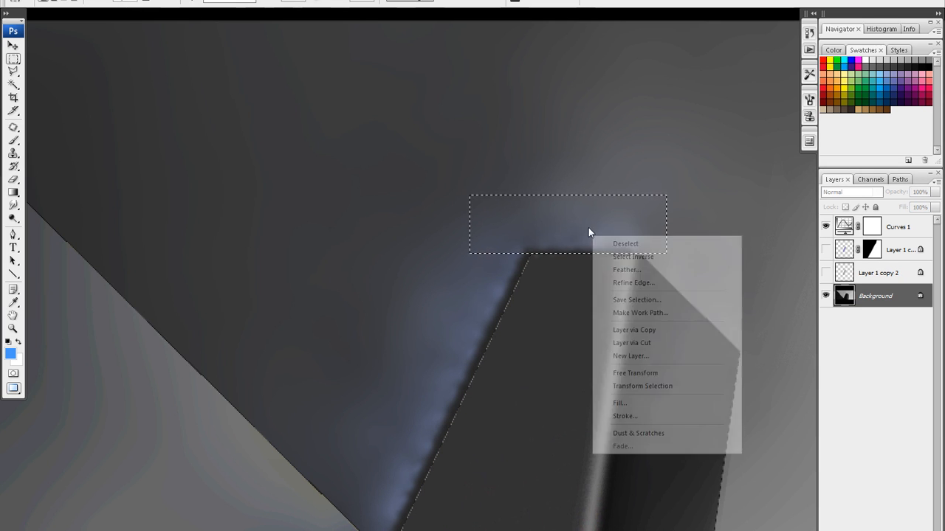
left_click(652, 331)
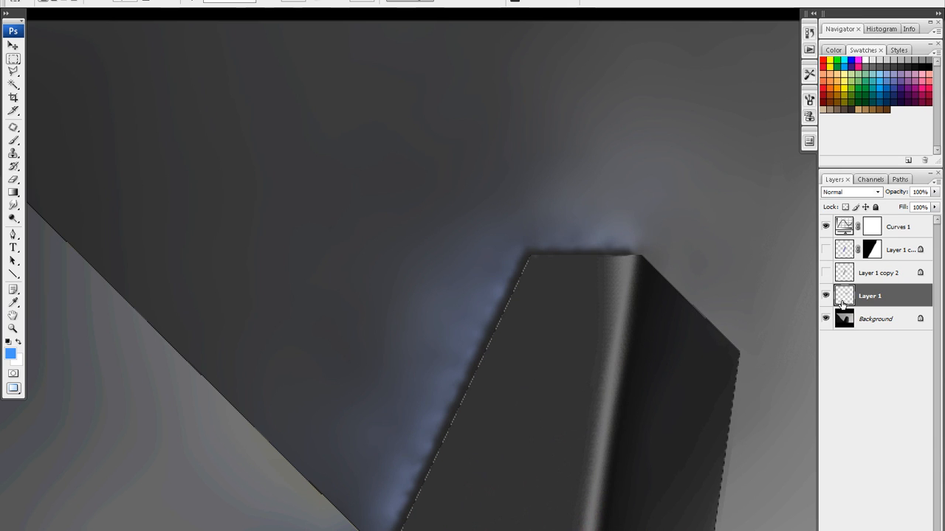
left_click(131, 2)
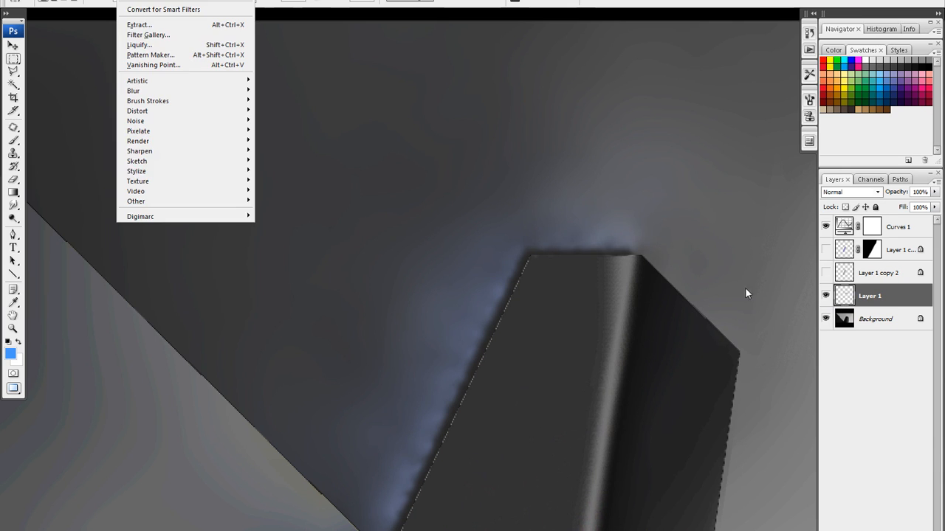
left_click(220, 7)
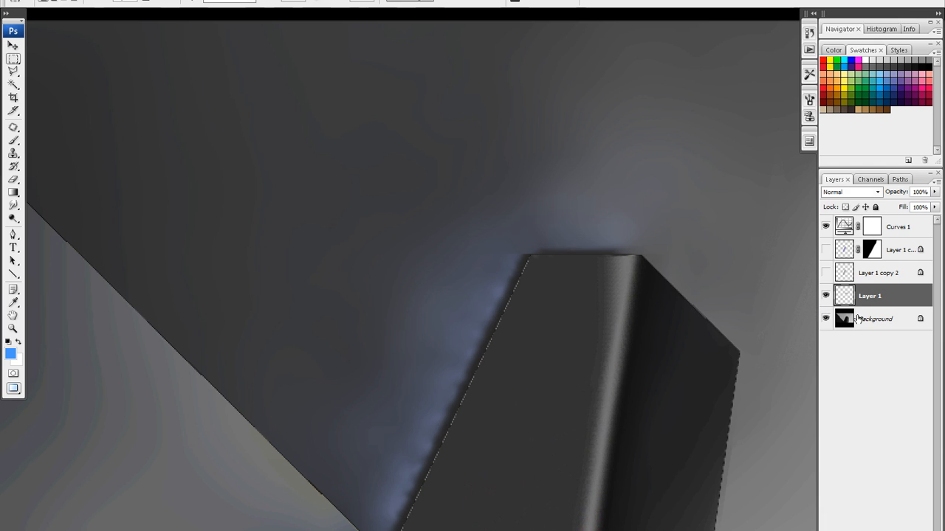
Delete Layer 1, Layer 1 copy 2 and the masked Layer 1 copy together.
left_click(891, 251, "shift")
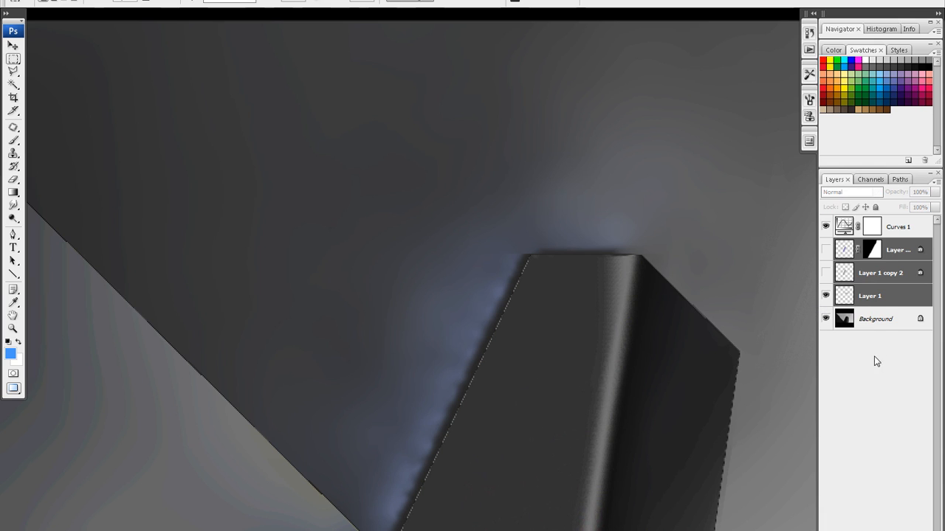
left_click_drag(892, 296, 924, 530)
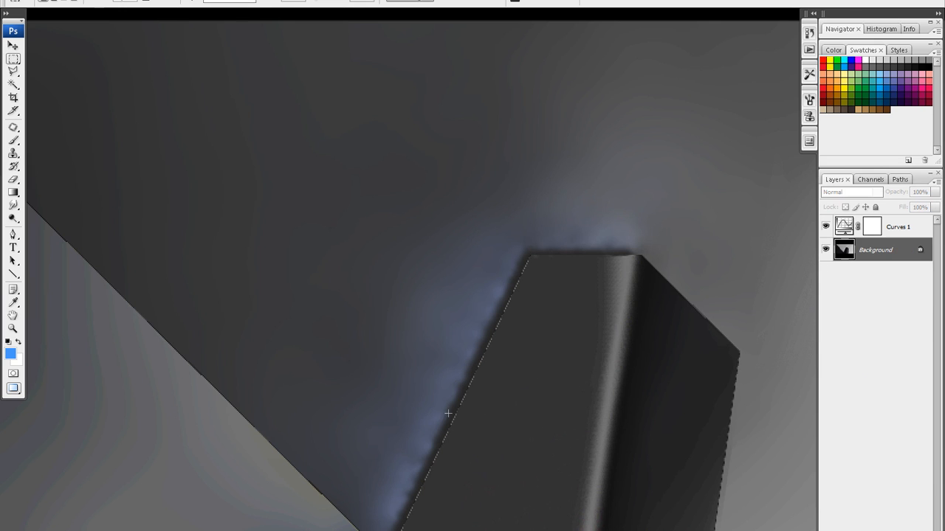
Outline the bluish halo along the column's left and top edges with the Polygonal Lasso and copy it to a new layer.
key("l")
left_click(315, 450)
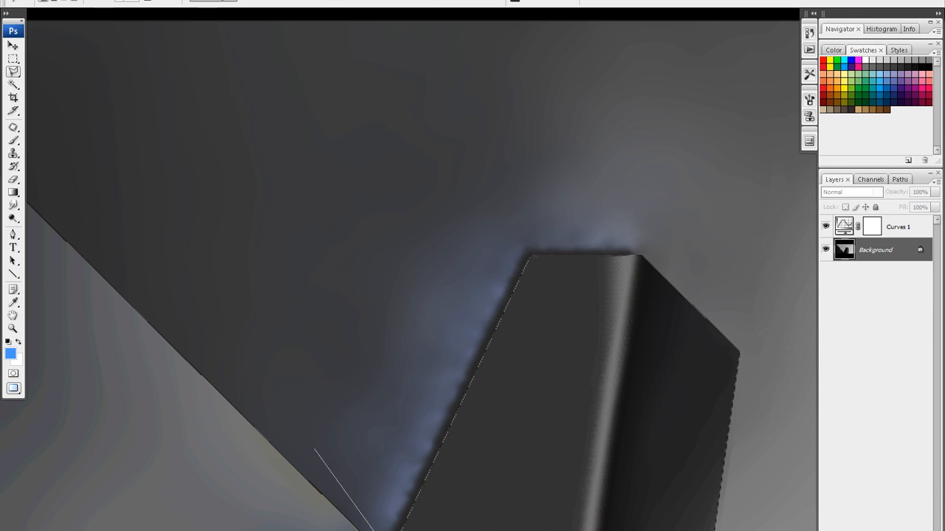
left_click(318, 486)
left_click(529, 254)
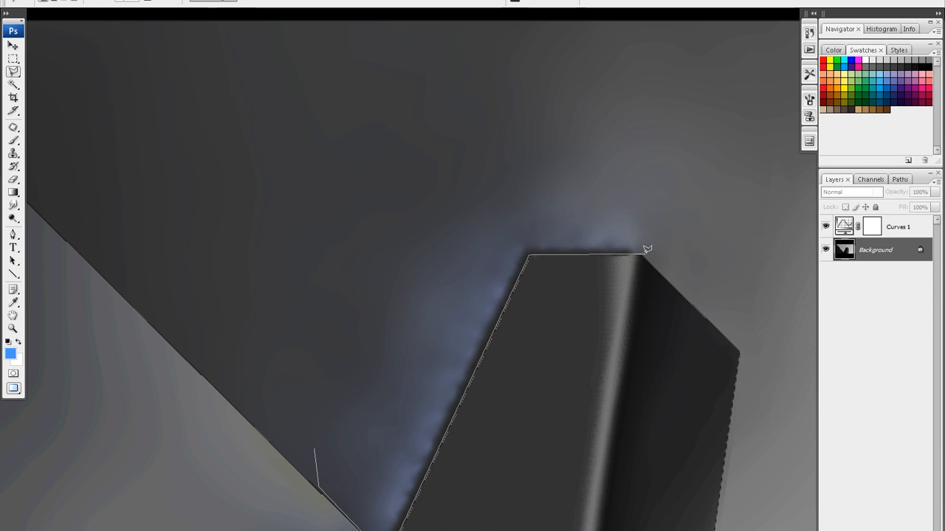
left_click(700, 253)
left_click(663, 109)
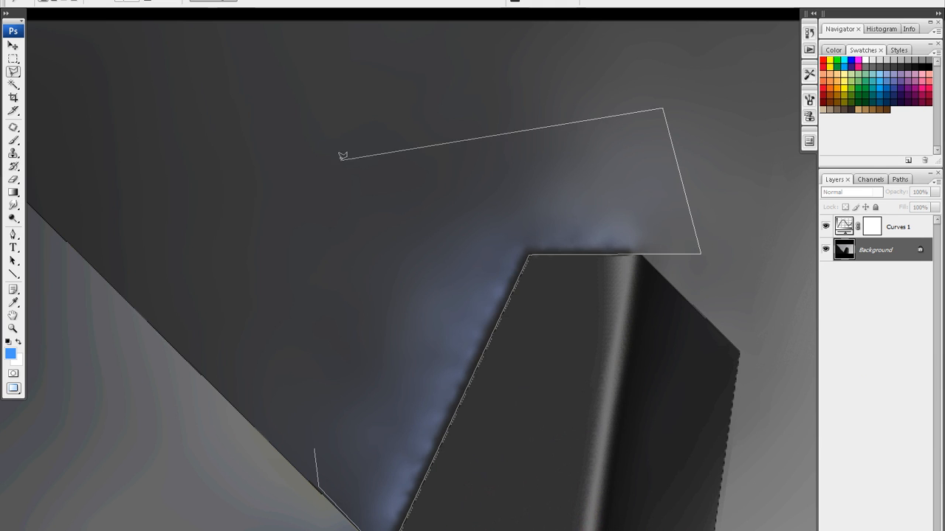
left_click(313, 156)
double_click(314, 360)
key("ctrl+d")
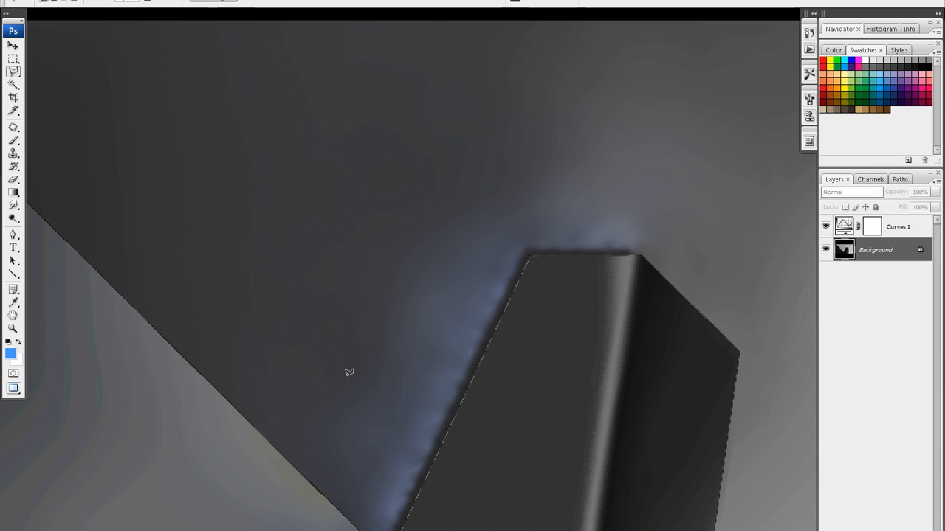
key("ctrl+z")
right_click(454, 226)
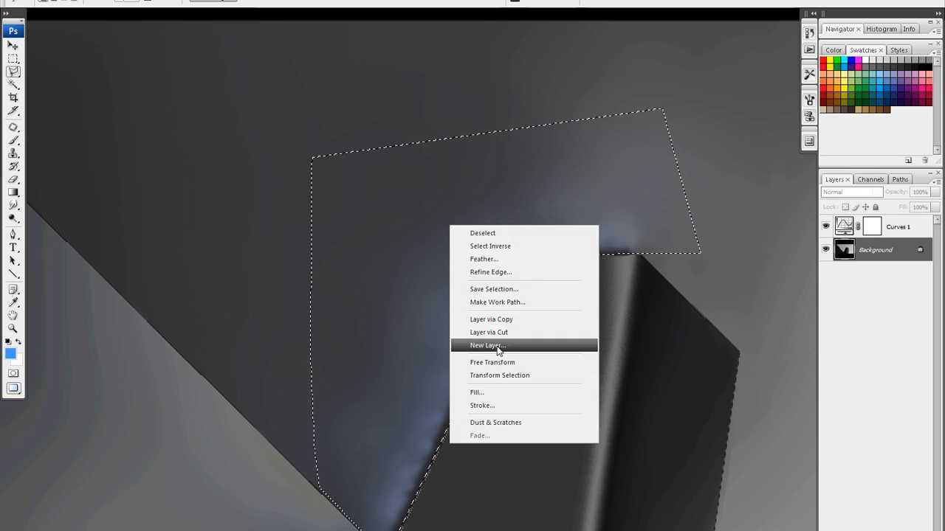
left_click(509, 320)
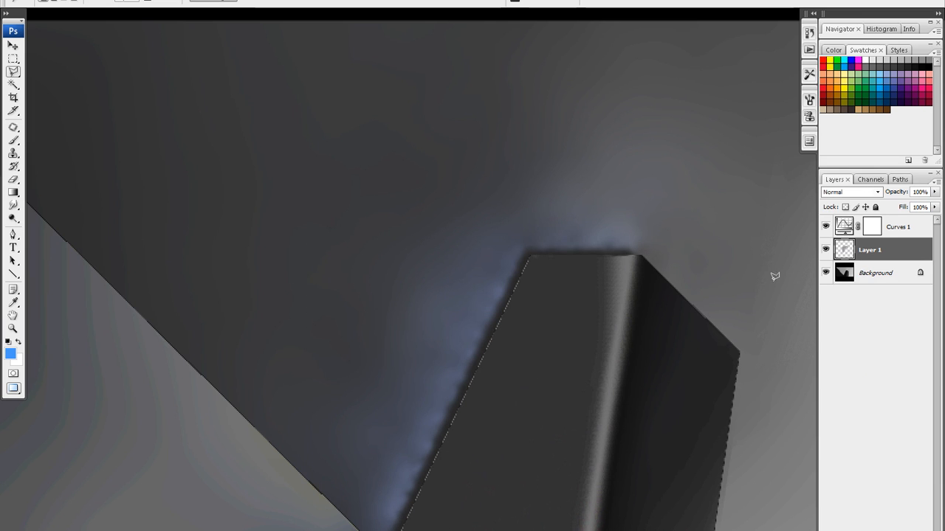
Lock the transparent pixels of Layer 1 and reapply the last filter, Dust & Scratches, to smooth the halo.
left_click(845, 207)
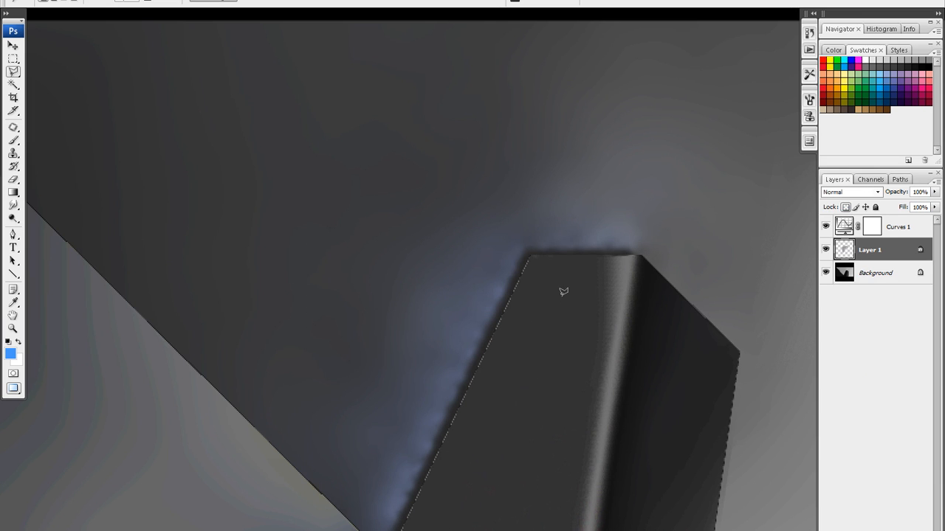
key("alt+t")
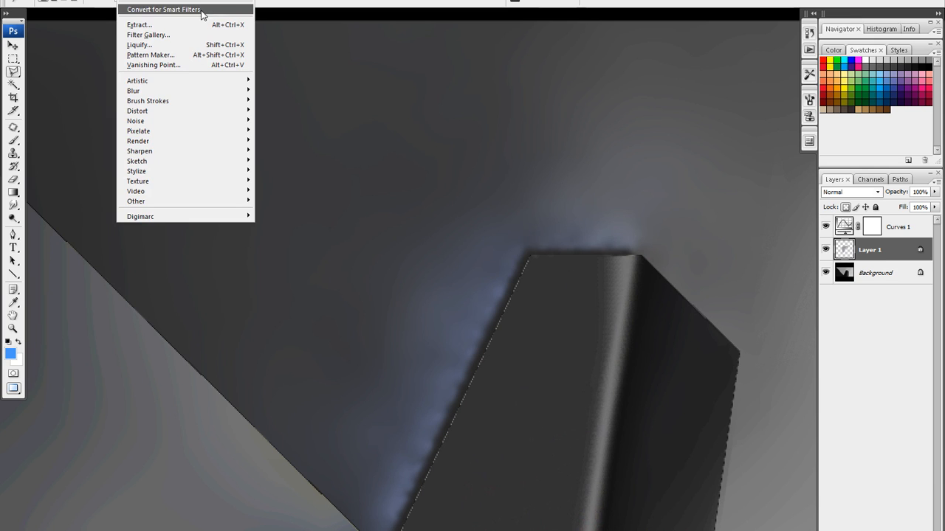
left_click(190, 0)
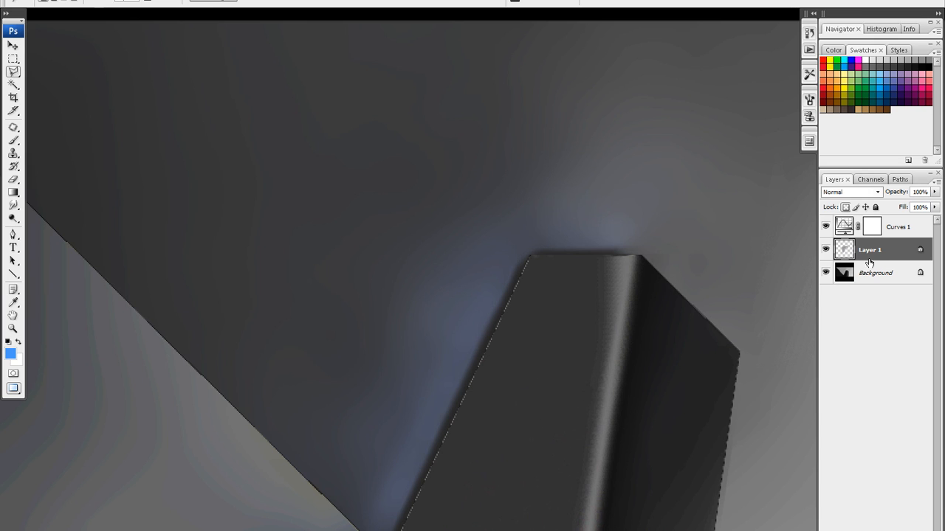
Smudge the halo along the column's edge on Layer 1 with the brush size reduced to 90.
key("r")
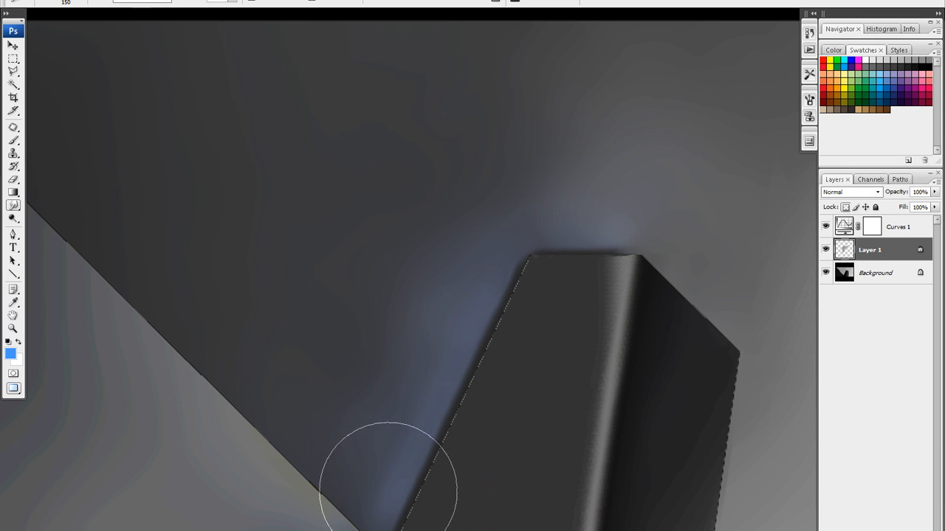
key("bracketleft")
key("bracketleft")
key("bracketleft")
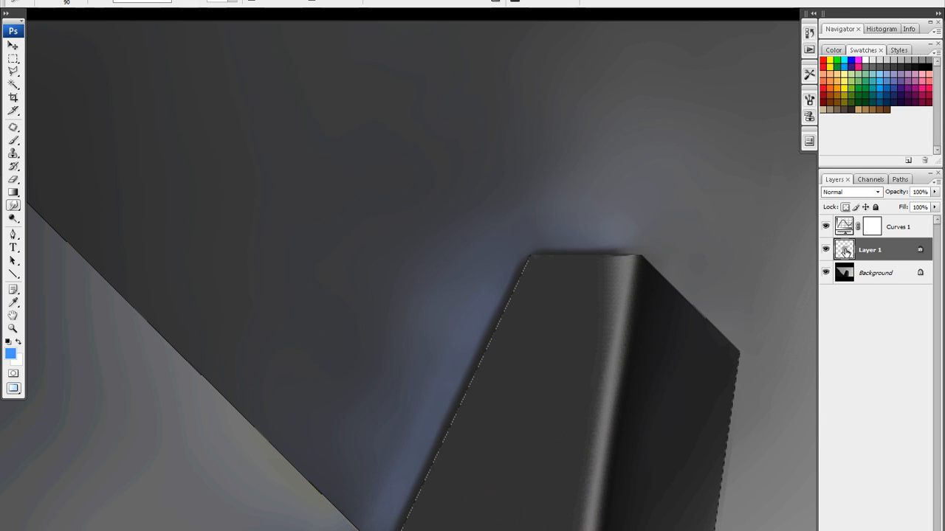
Duplicate Layer 1 beneath itself and shift the upper Layer 1 towards cyan and blue with Color Balance.
left_click_drag(847, 249, 857, 260, "alt")
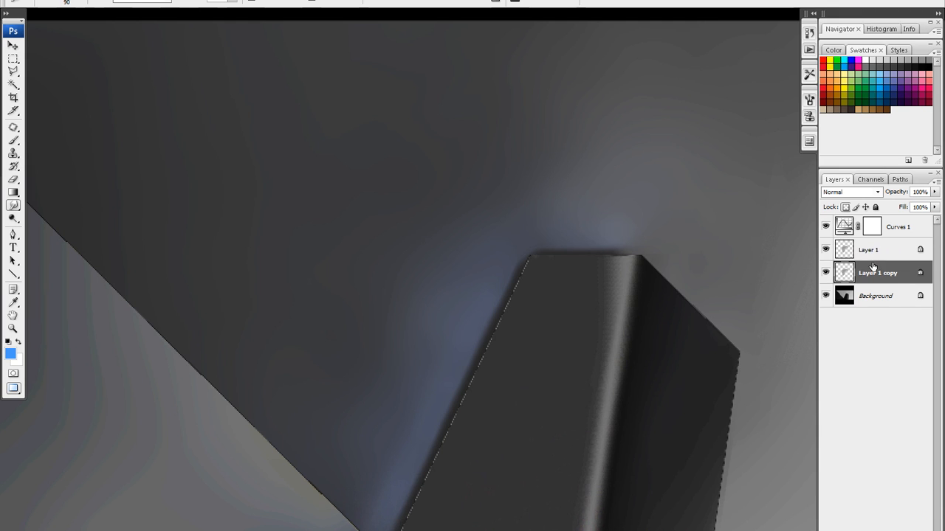
left_click(853, 251)
key("ctrl+b")
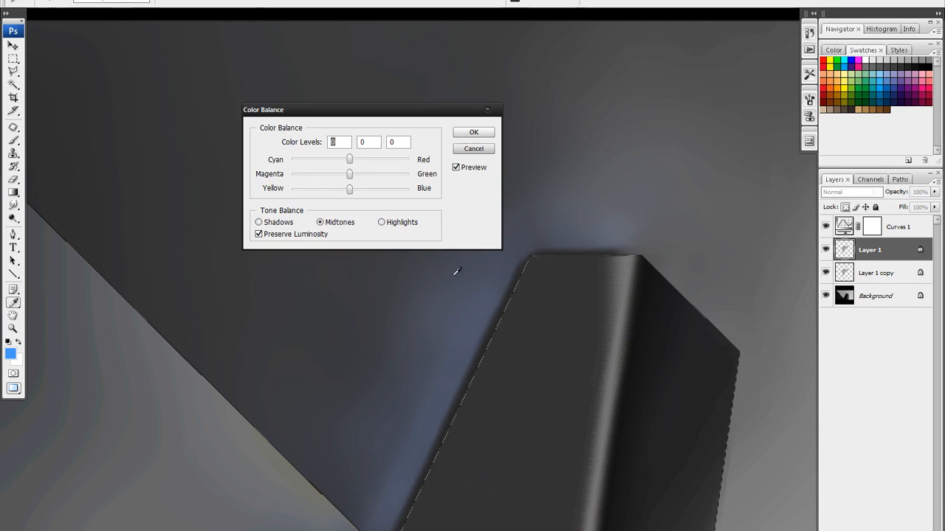
left_click_drag(352, 189, 346, 168)
left_click(382, 222)
left_click(474, 132)
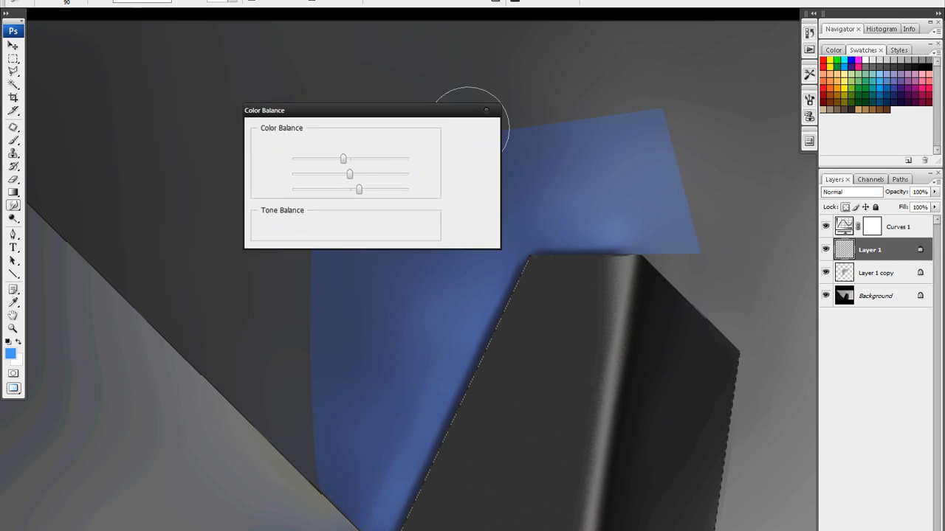
Tone down the blue of Layer 1 with Hue/Saturation, setting Saturation to -35 and Lightness to -6.
key("ctrl+u")
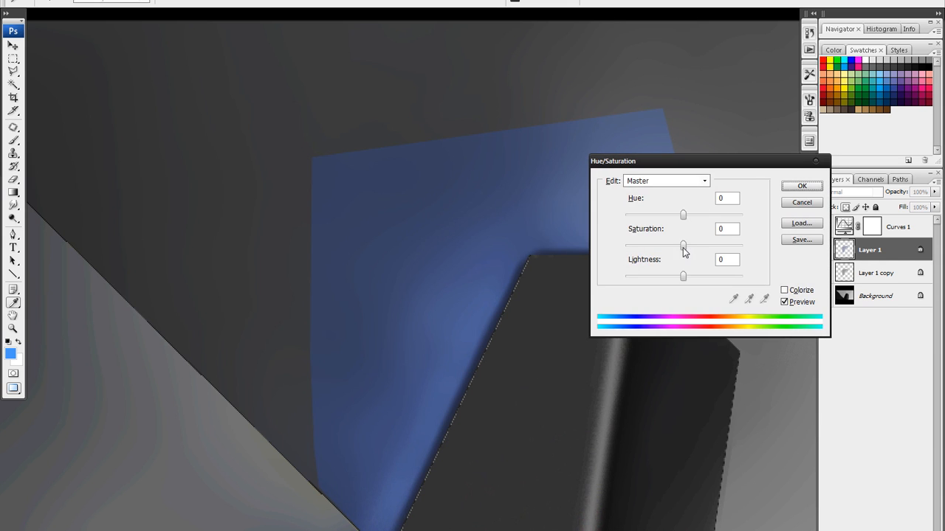
left_click_drag(682, 246, 679, 276)
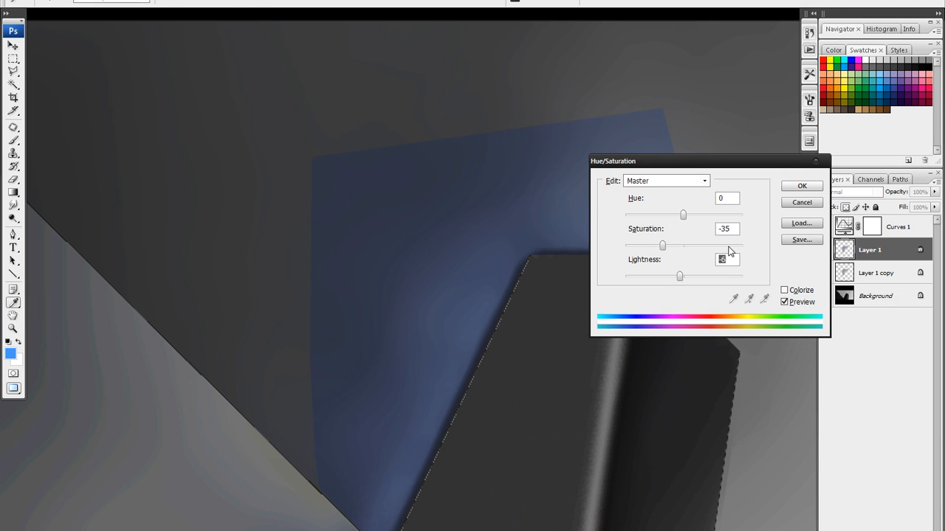
left_click(791, 186)
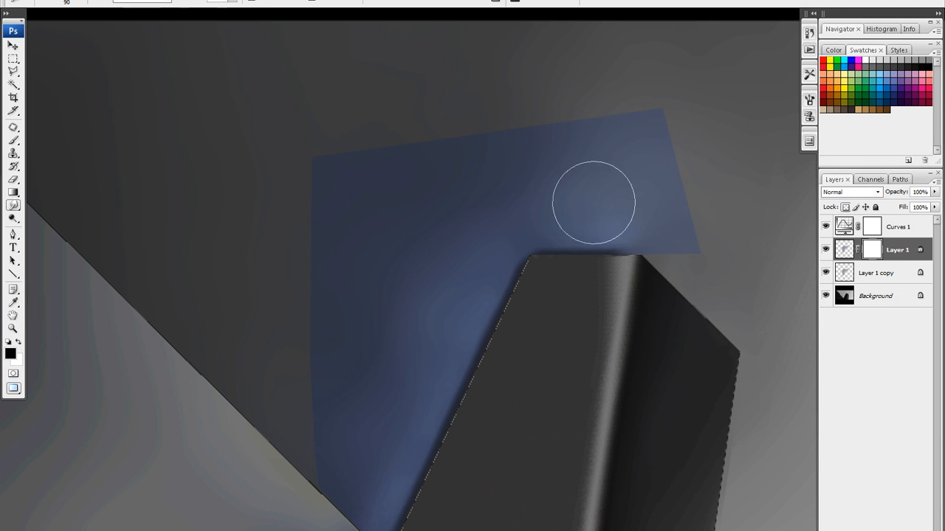
Mask Layer 1 with black-to-white gradients towards the column, and smudge the mask near the column's top-right corner.
key("g")
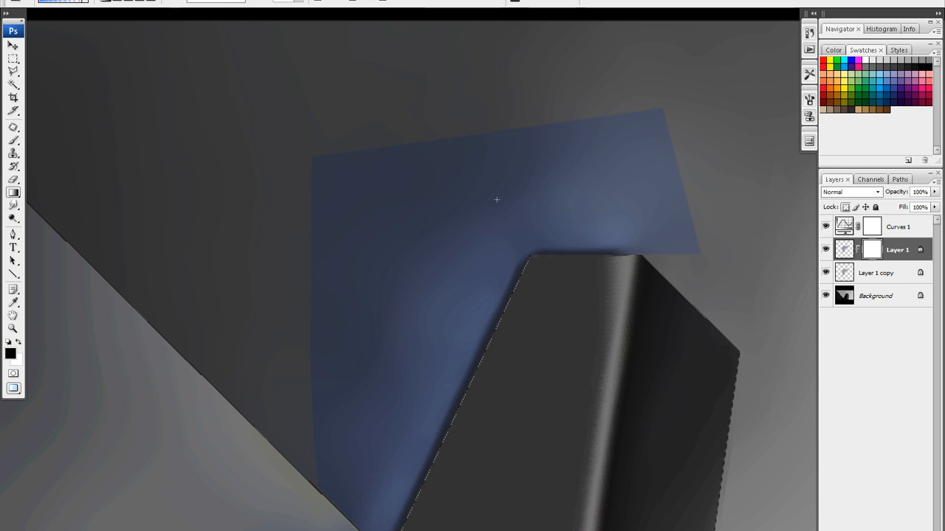
left_click_drag(500, 144, 499, 240)
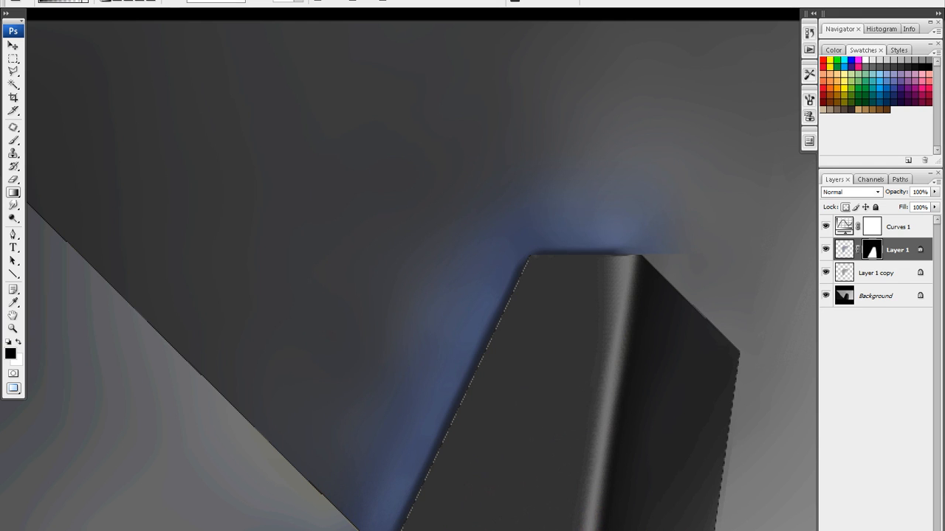
key("r")
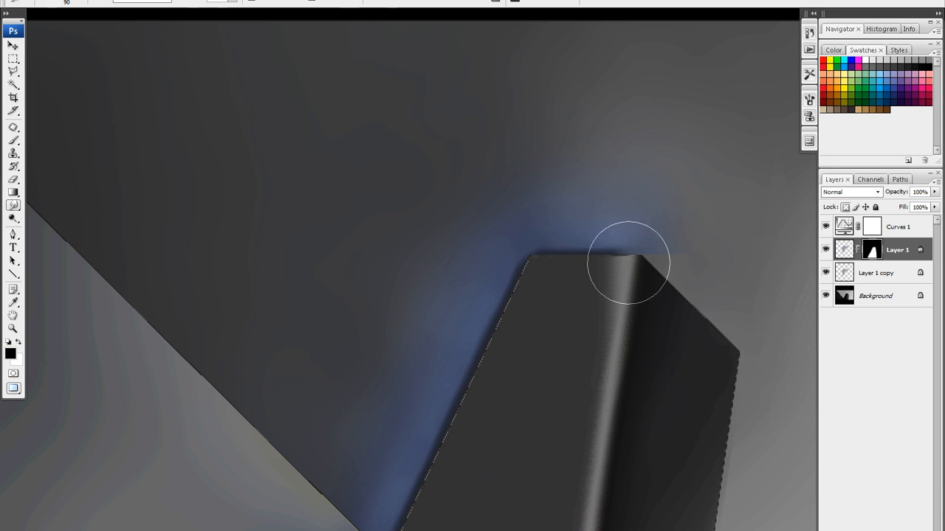
mouse_move(595, 251)
left_mouse_down()
mouse_move(656, 253)
mouse_move(680, 228)
mouse_move(657, 259)
mouse_move(628, 261)
left_mouse_up()
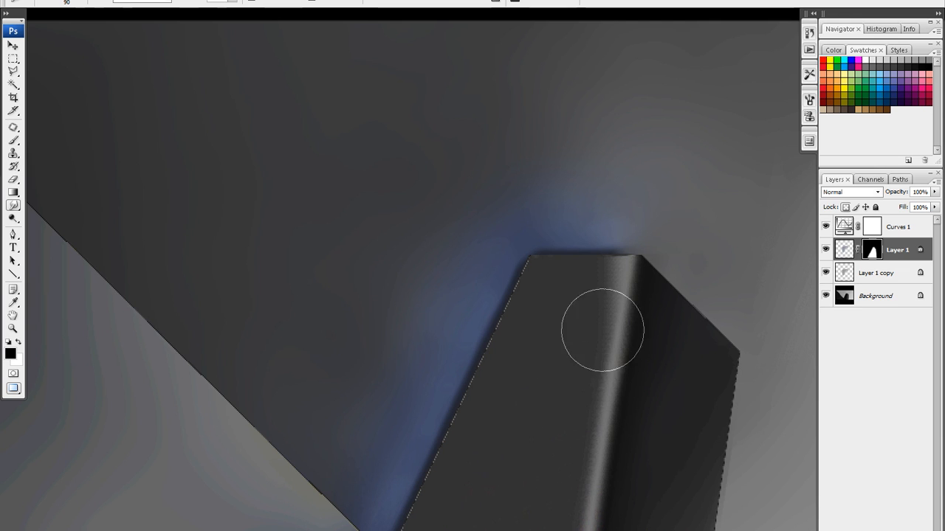
Check the effect of Layer 1 and Layer 1 copy, then lower Layer 1's opacity to 40%.
left_click(826, 274)
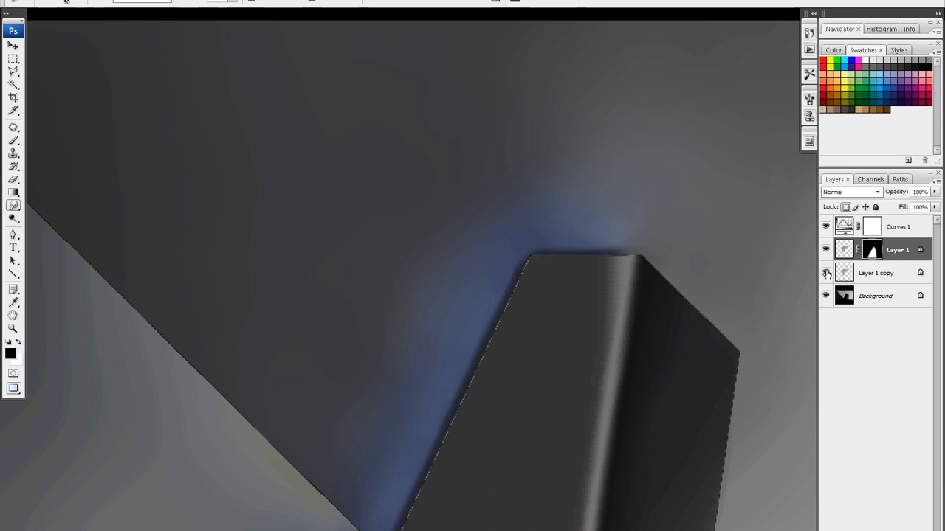
left_click(826, 251)
left_click(826, 250)
left_click(844, 250)
left_click_drag(935, 191, 902, 209)
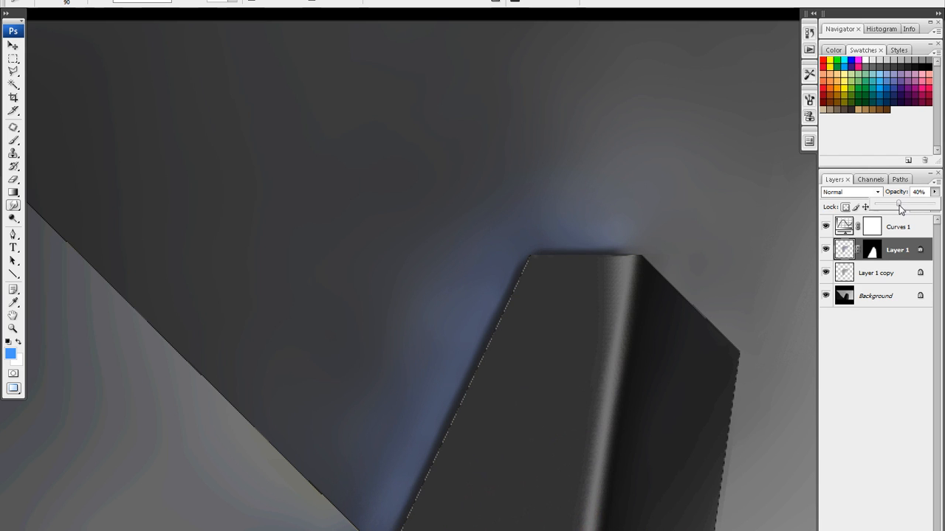
left_click_drag(901, 210, 901, 211)
left_click(886, 354)
Compare the column's edge with Layer 1 and Layer 1 copy hidden and shown, keeping both visible.
left_click(826, 251)
left_click(826, 273)
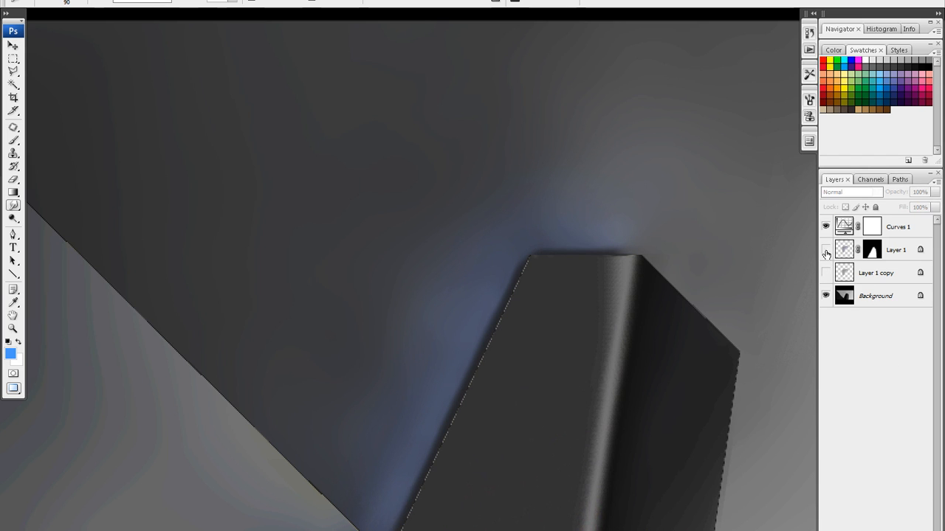
left_click(826, 253)
left_click(826, 273)
left_click(843, 251)
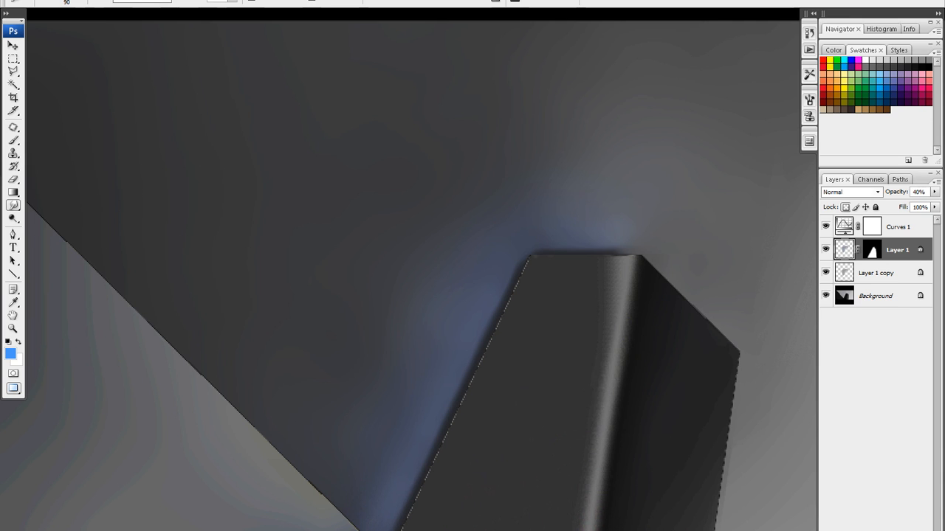
Add a new layer above Layer 1 and draw a thick white line along the column's slanted left edge.
key("ctrl+alt+shift+n")
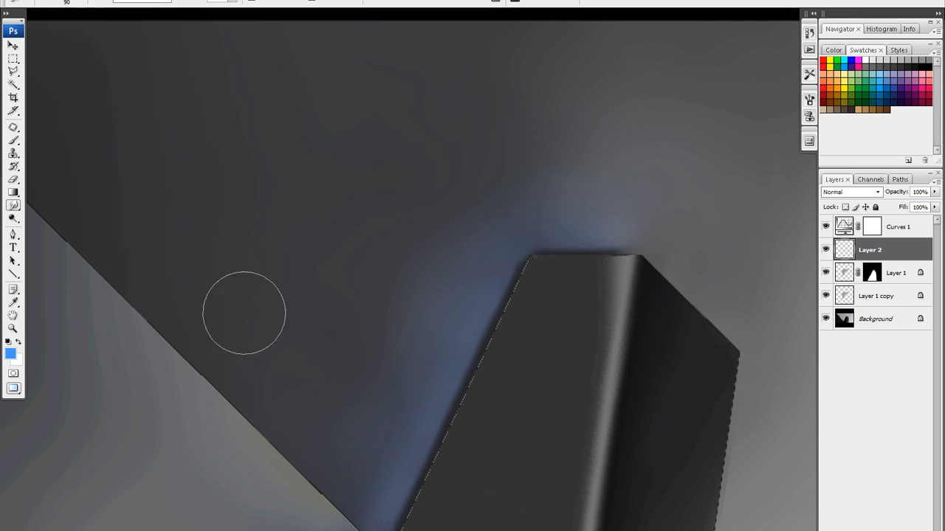
key("u")
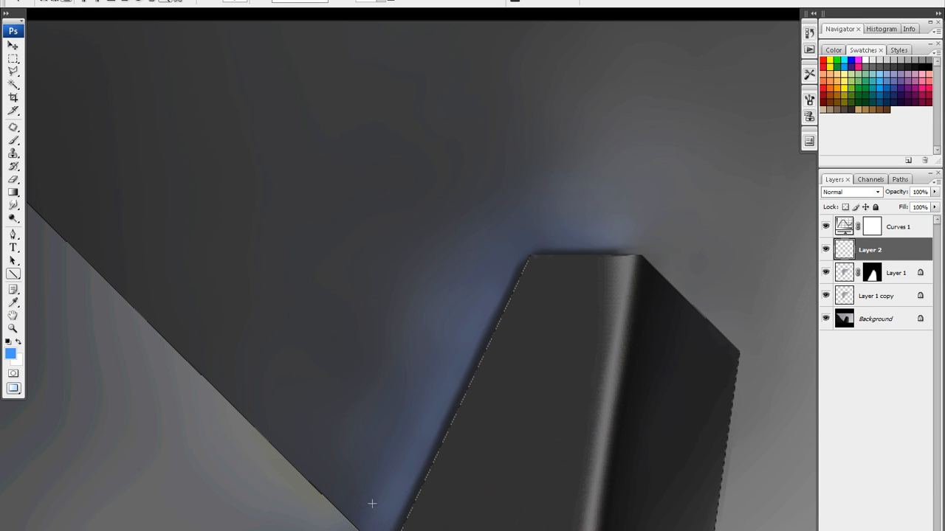
key("x")
mouse_move(373, 528)
left_mouse_down()
mouse_move(526, 216)
mouse_move(513, 225)
left_mouse_up()
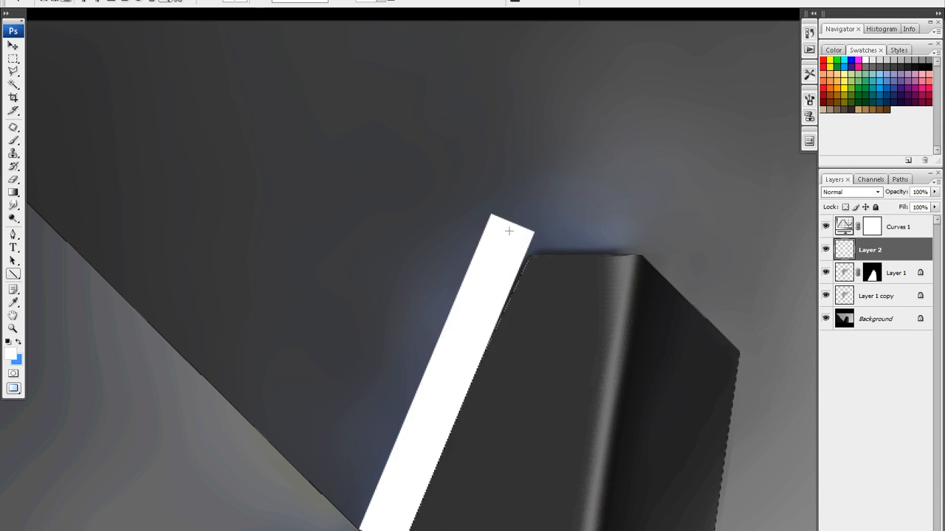
Undo the thick line and draw a thinner white line just outside the column's slanted left edge and its top edge.
key("ctrl+z")
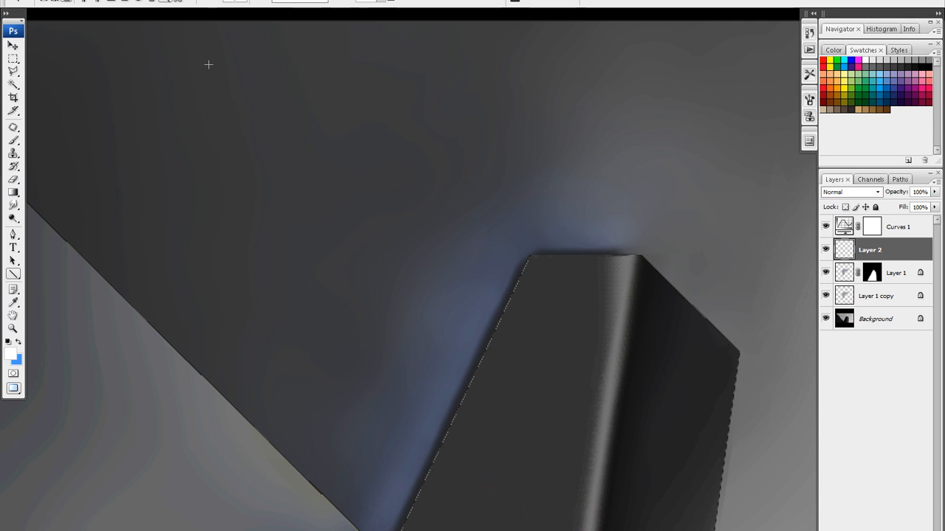
left_click_drag(378, 530, 519, 238)
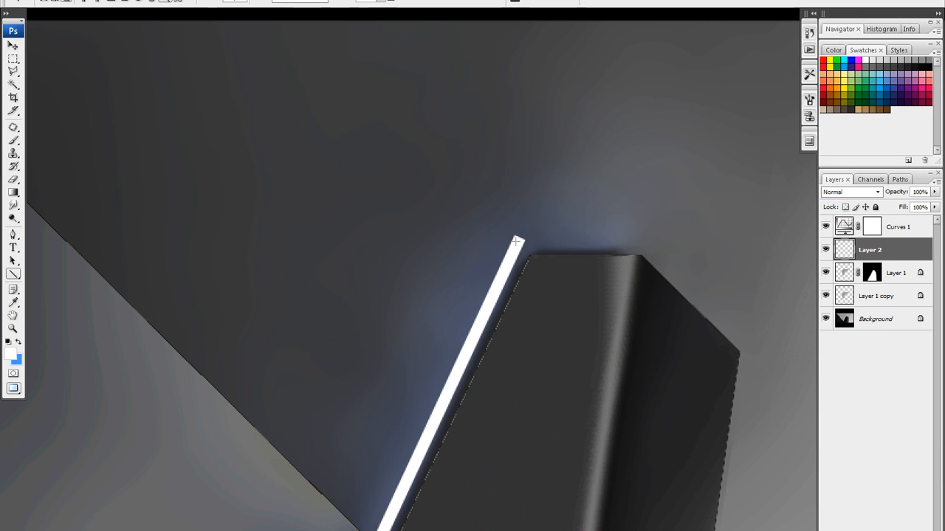
mouse_move(516, 241)
left_mouse_down()
mouse_move(628, 237)
mouse_move(618, 240)
left_mouse_up()
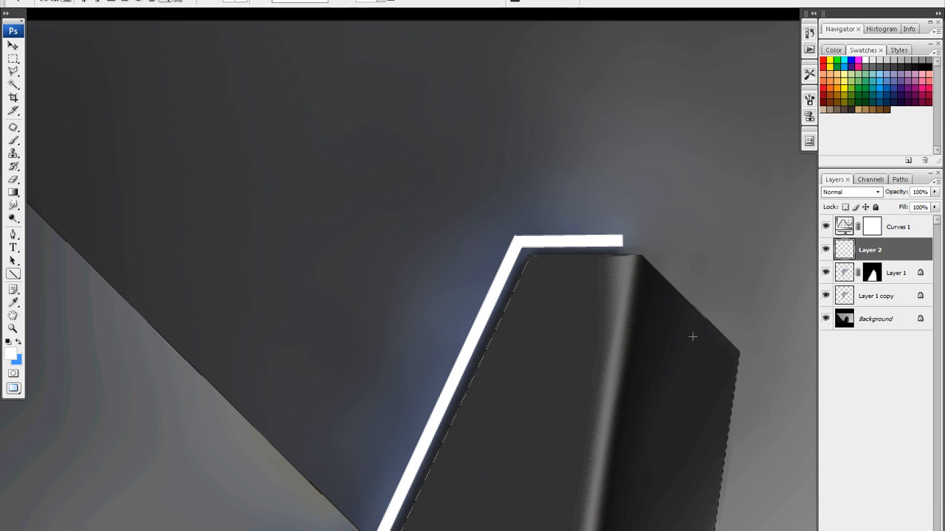
Darken the white outline on Layer 2 to grey by lowering the white output level with Levels.
key("ctrl+l")
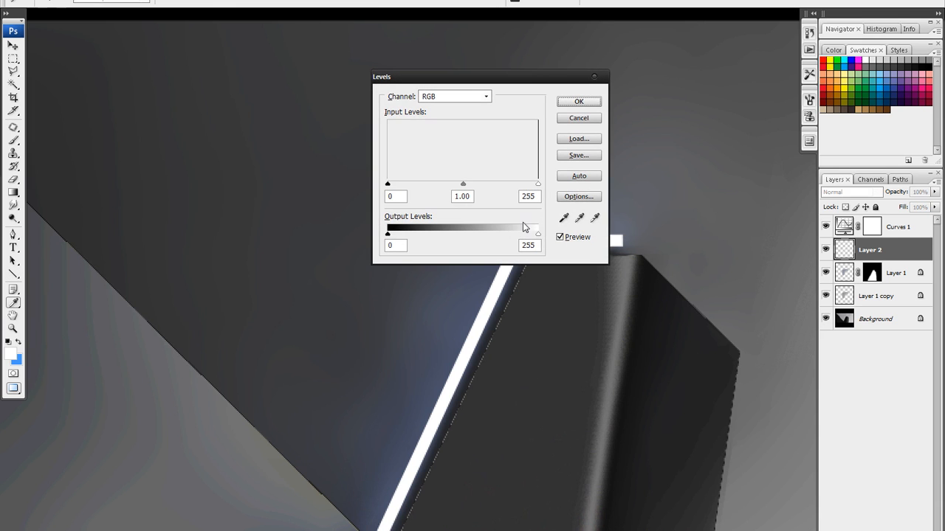
left_click_drag(538, 239, 502, 242)
left_click(579, 101)
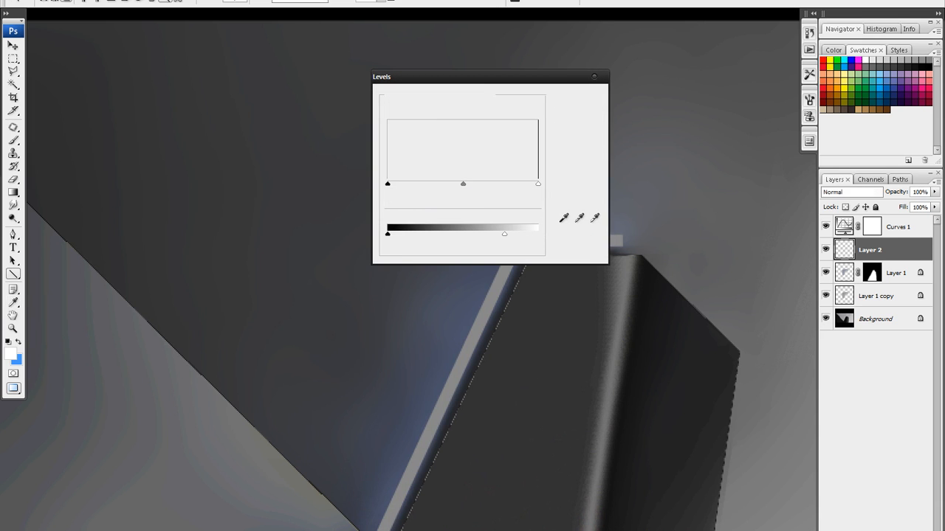
Tint the grey outline blue with Color Balance, shifting the midtones towards cyan and blue.
key("ctrl+b")
left_click_drag(349, 190, 375, 190)
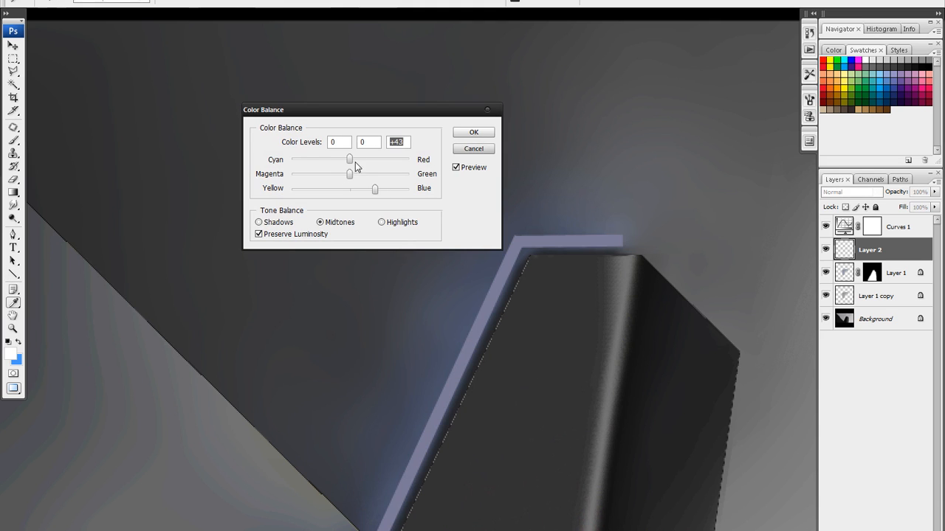
left_click_drag(350, 159, 331, 163)
left_click_drag(375, 194, 386, 191)
left_click(459, 133)
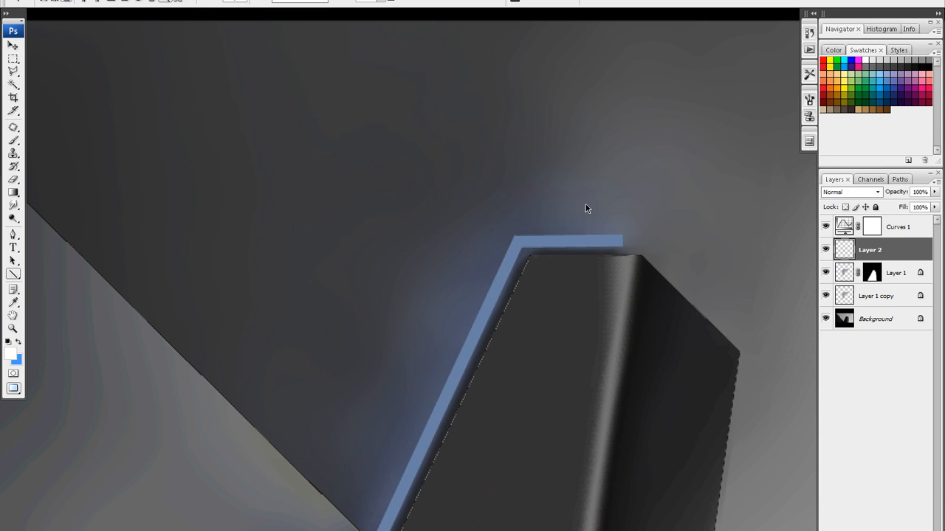
Raise the saturation and lightness of the blue outline with Hue/Saturation.
key("ctrl+u")
left_click_drag(685, 247, 697, 246)
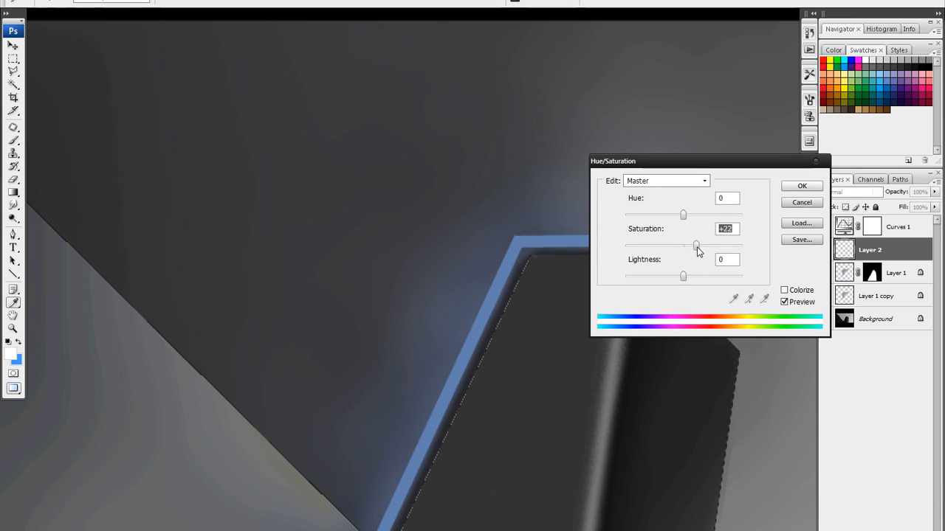
left_click_drag(685, 279, 694, 279)
left_click_drag(696, 246, 706, 246)
left_click(797, 186)
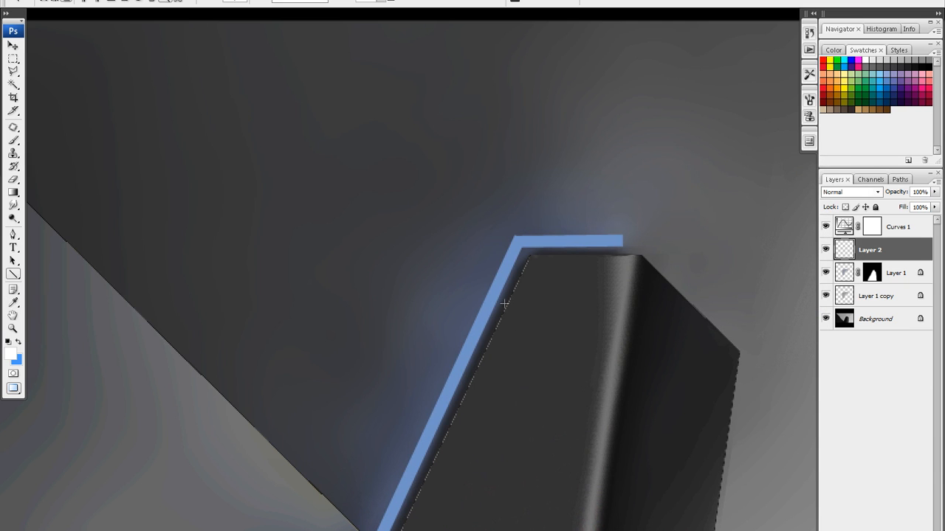
Soften the blue outline on Layer 2 with a Gaussian Blur of 8.5 pixels radius.
key("alt+t")
mouse_move(212, 92)
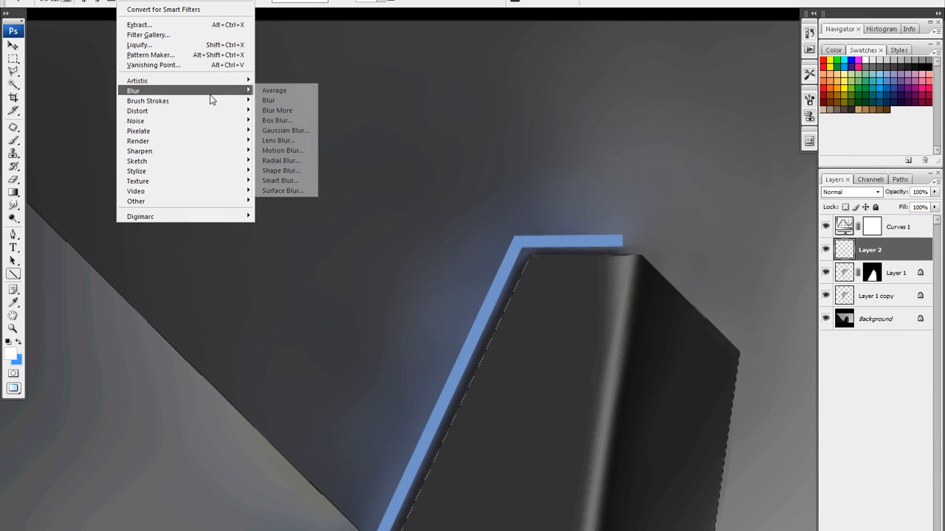
left_click(284, 130)
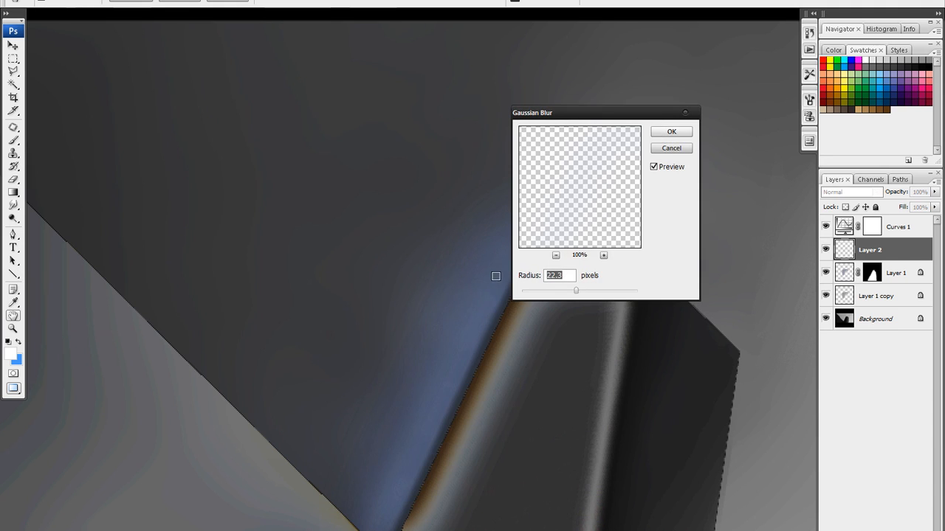
mouse_move(575, 290)
left_mouse_down()
mouse_move(502, 295)
mouse_move(571, 295)
mouse_move(563, 292)
left_mouse_up()
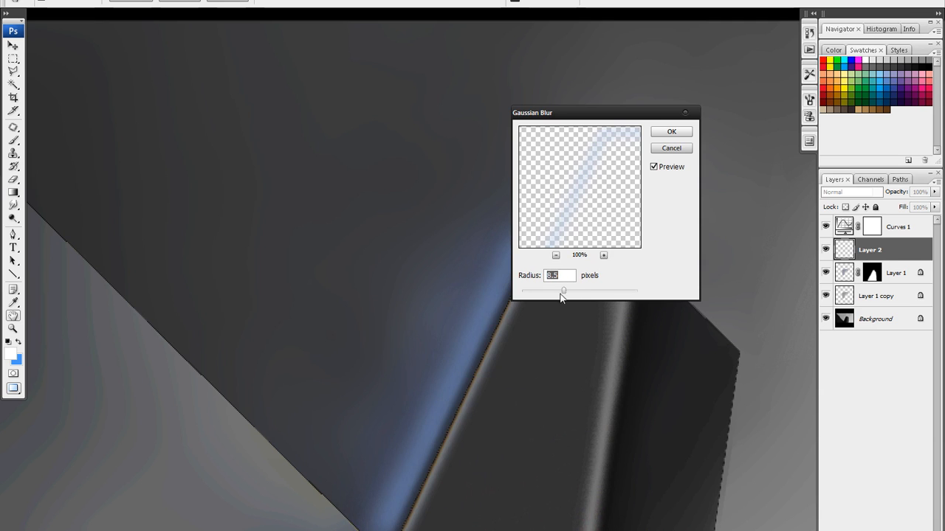
left_click(671, 133)
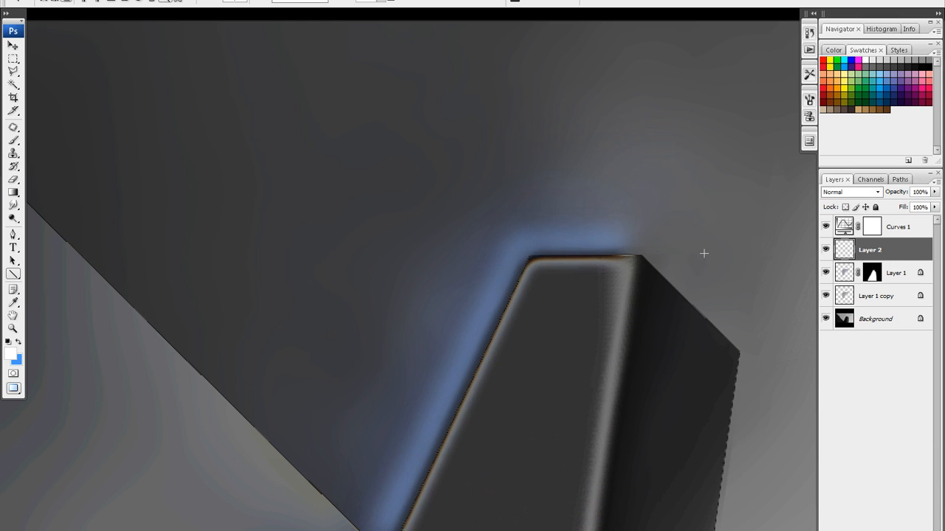
Add a mask to Layer 2, outline the column's front face with the Polygonal Lasso, fill it black on the mask, and deselect.
left_click(860, 530)
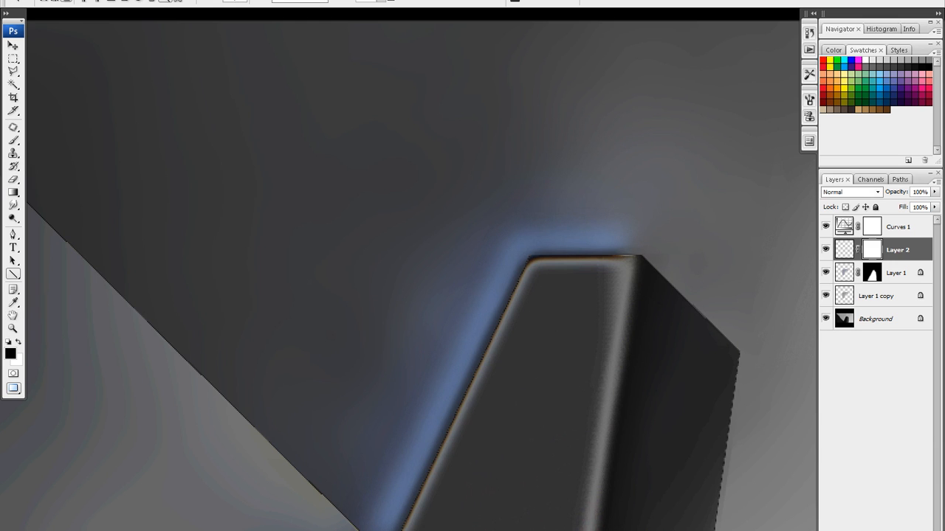
key("l")
left_click(305, 527)
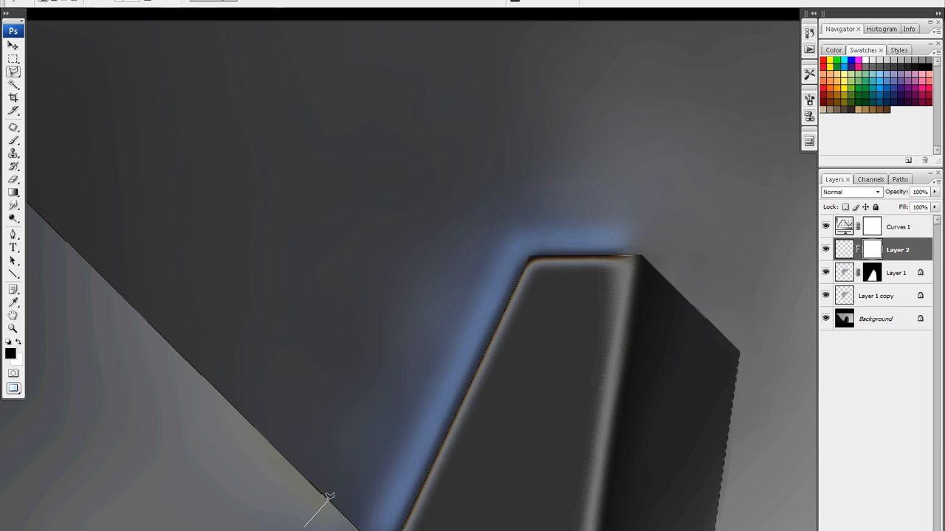
left_click(328, 504)
left_click(389, 530)
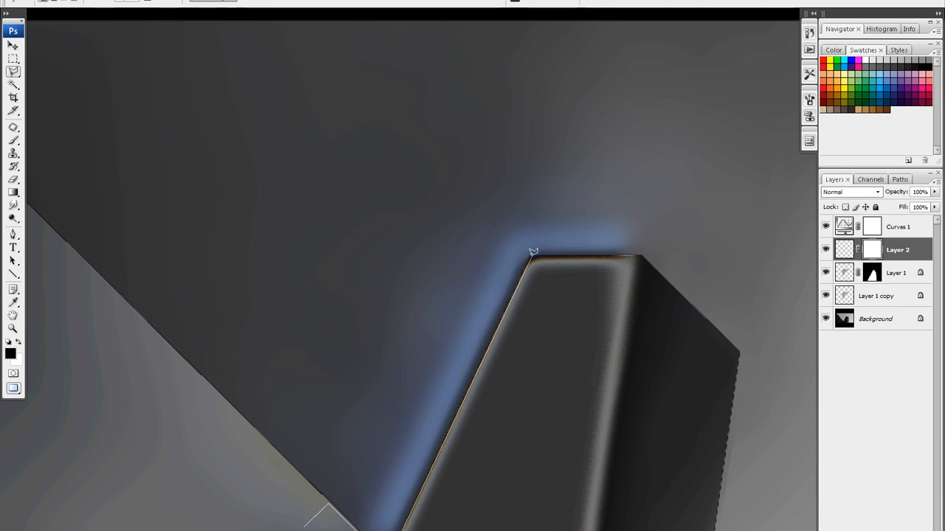
left_click(532, 250)
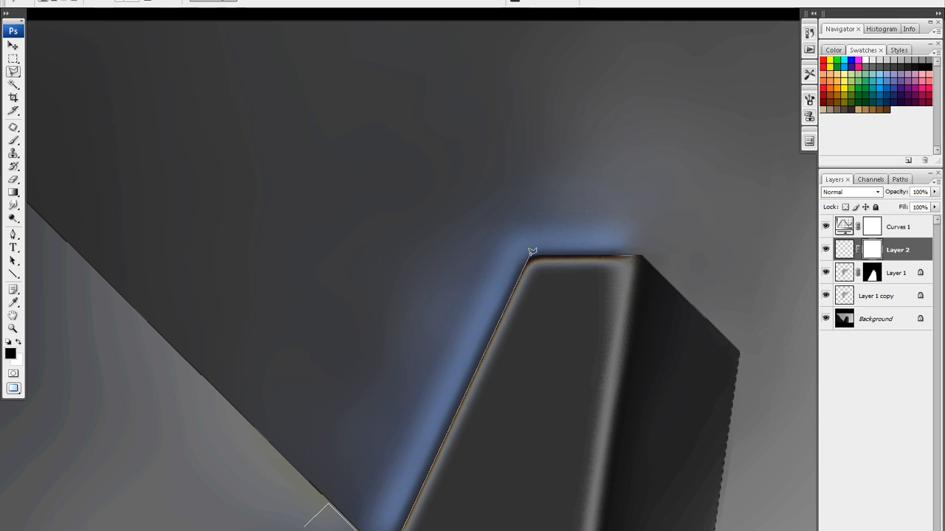
left_click(642, 255)
left_click(615, 500)
left_click(416, 530)
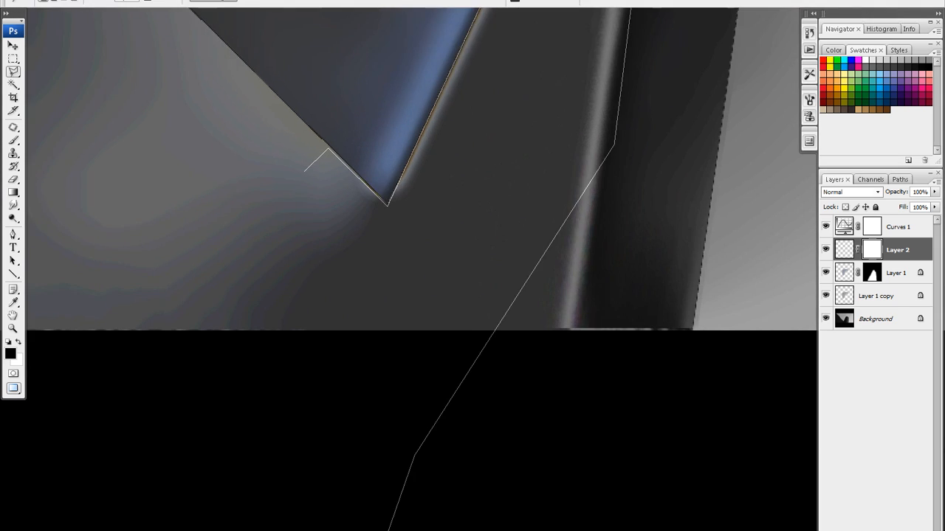
double_click(338, 261)
left_click_drag(442, 238, 404, 530)
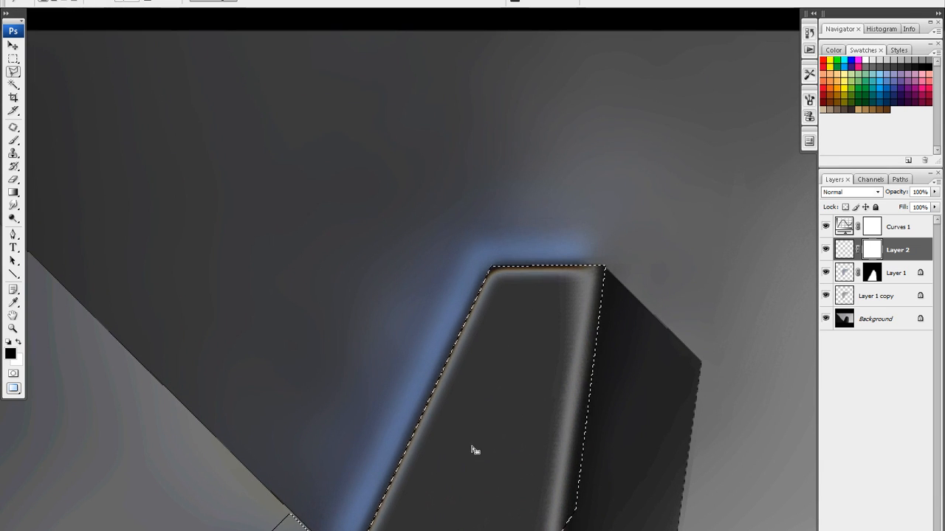
key("alt+BackSpace")
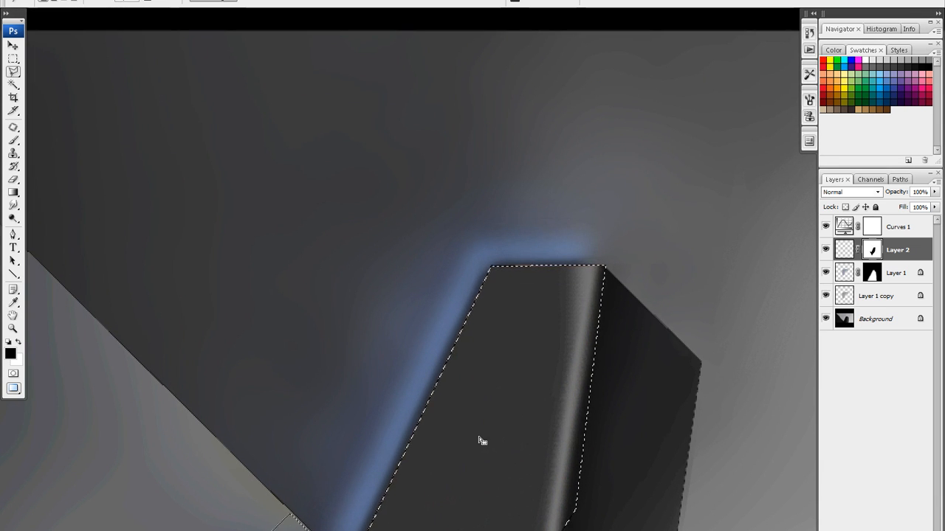
key("ctrl+d")
left_click_drag(457, 488, 508, 421)
Compare the column's edge glow with Layer 2 hidden and shown, leaving it visible.
left_click(825, 251)
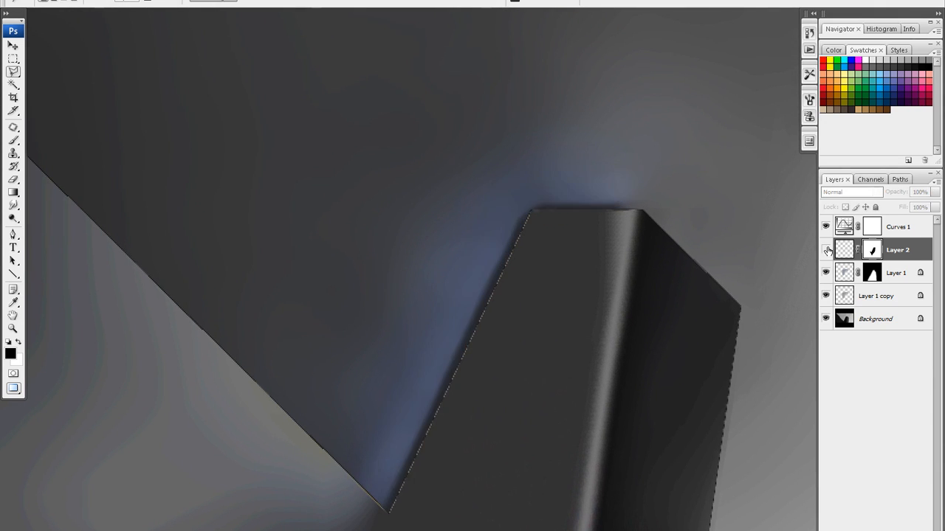
left_click(826, 251)
left_click(826, 251)
left_click(828, 249)
left_click(826, 249)
left_click(827, 250)
left_click(827, 249)
left_click(826, 249)
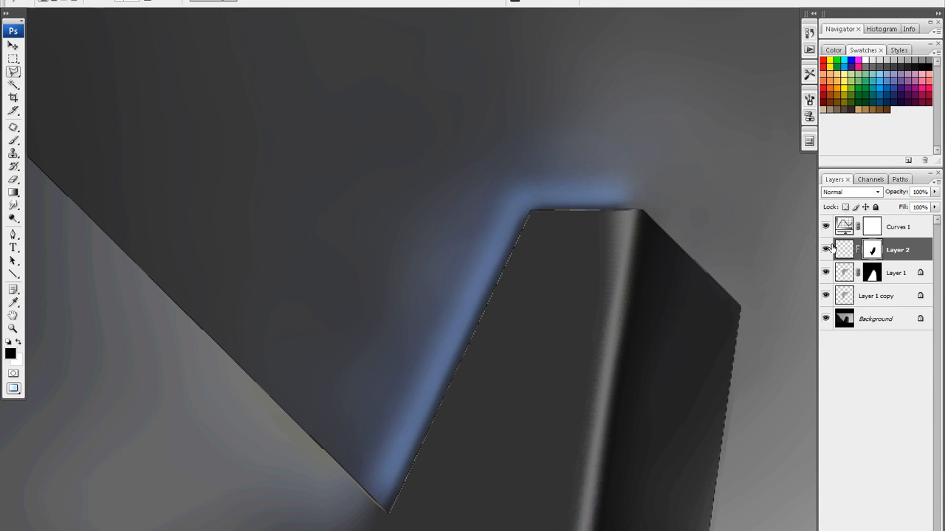
Lower Layer 2's opacity to 50% and check the glow with the layer hidden and shown.
left_click(838, 251)
key("v")
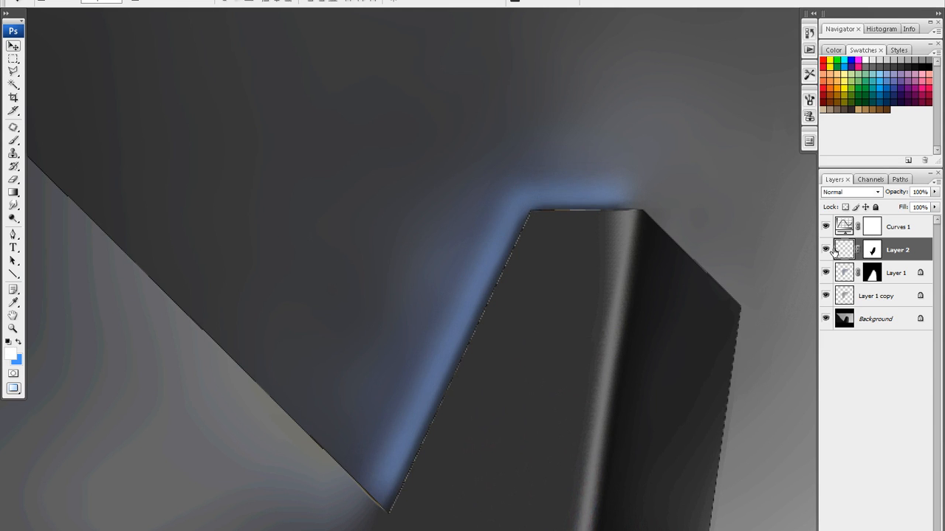
key("5")
left_click(826, 251)
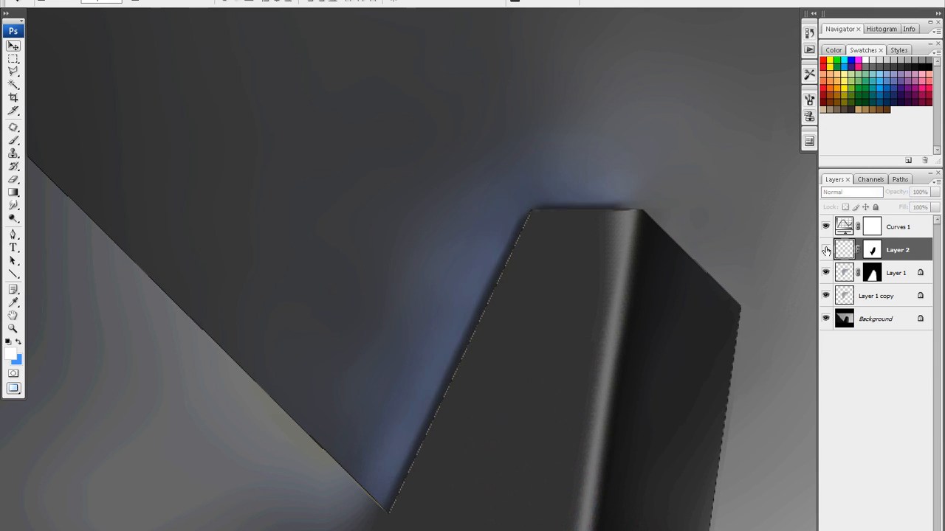
left_click(827, 250)
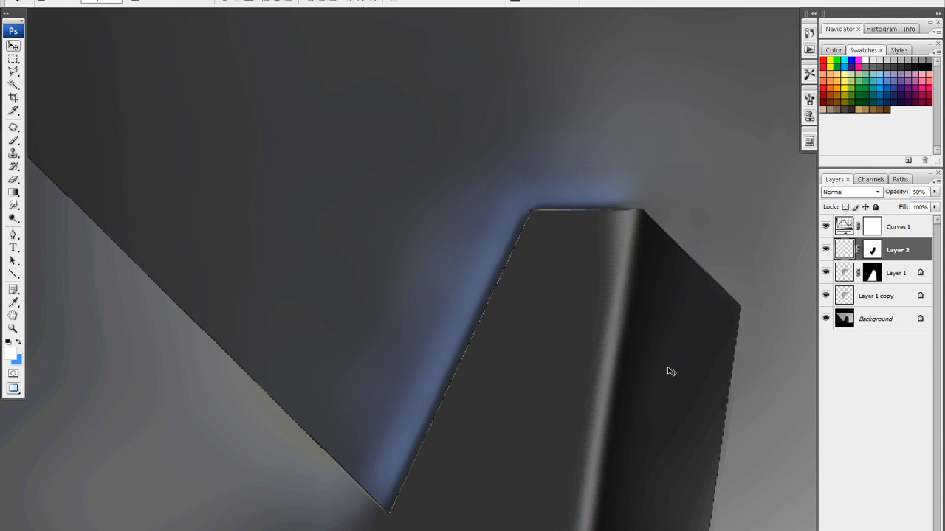
Compare the whole image with the Curves 1 adjustment layer hidden and shown.
left_click(12, 328)
left_click(391, 332, "alt")
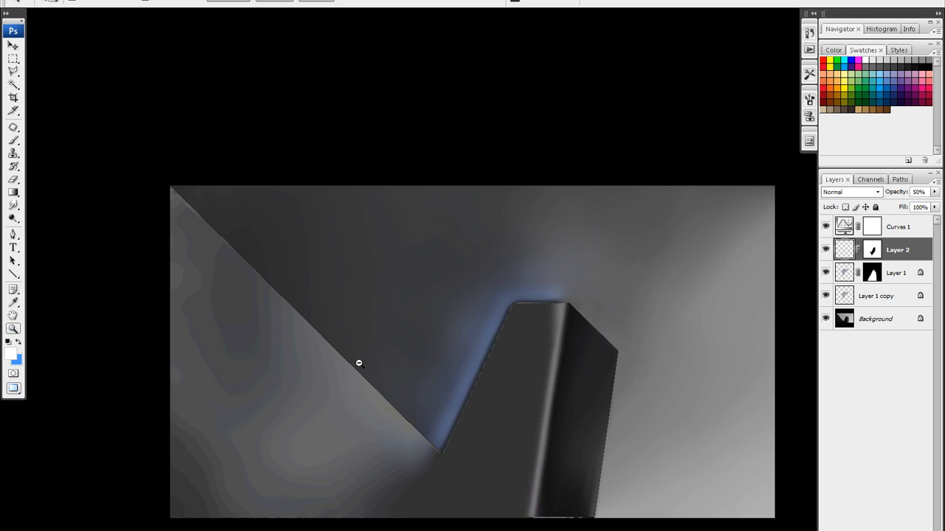
left_click(844, 318)
left_click(843, 227)
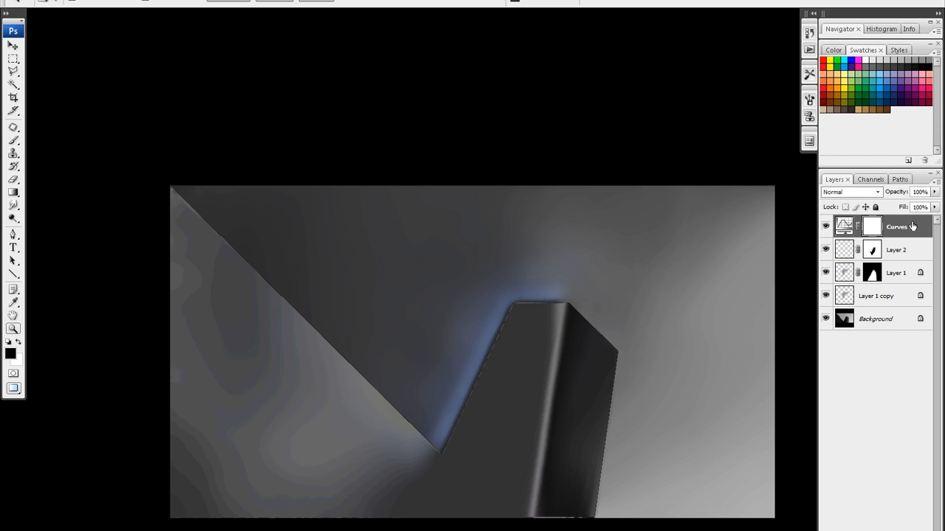
left_click(826, 226)
left_click(826, 227)
left_click(826, 227)
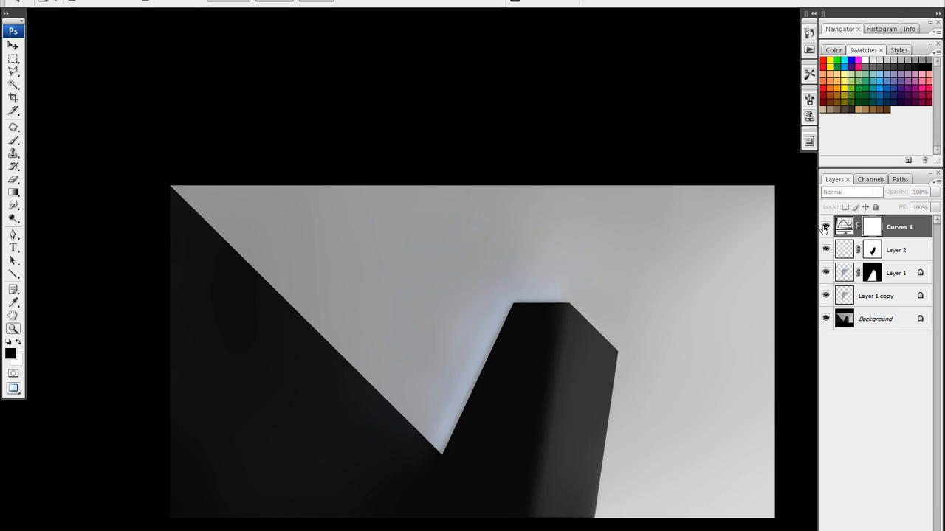
left_click(825, 227)
left_click(826, 228)
left_click(826, 228)
left_click(826, 227)
left_click(826, 226)
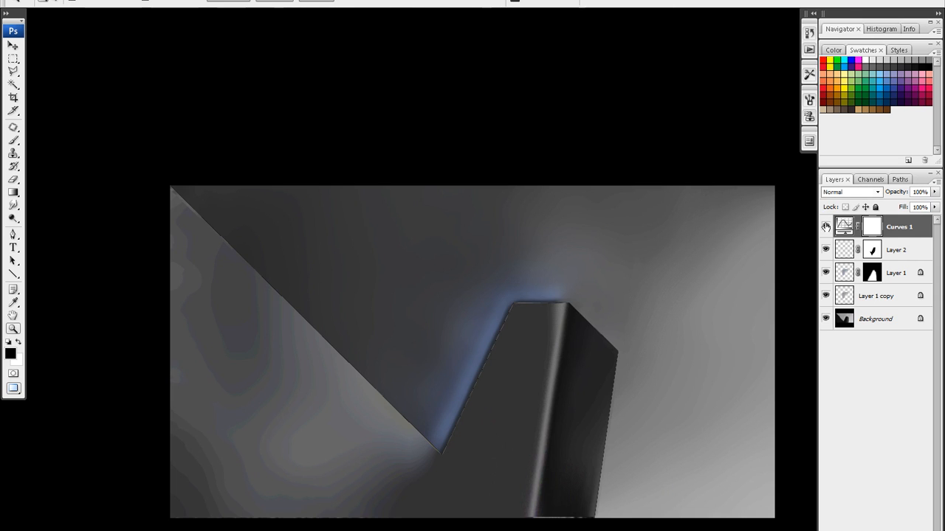
Hide the Curves 1 adjustment layer and flatten the image into the Background, discarding the hidden layer.
left_click(825, 227)
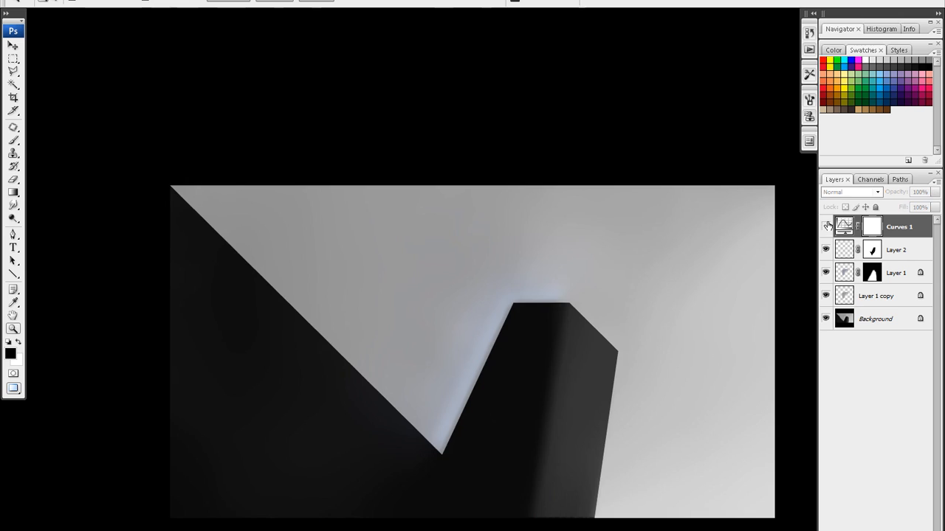
left_click(865, 322)
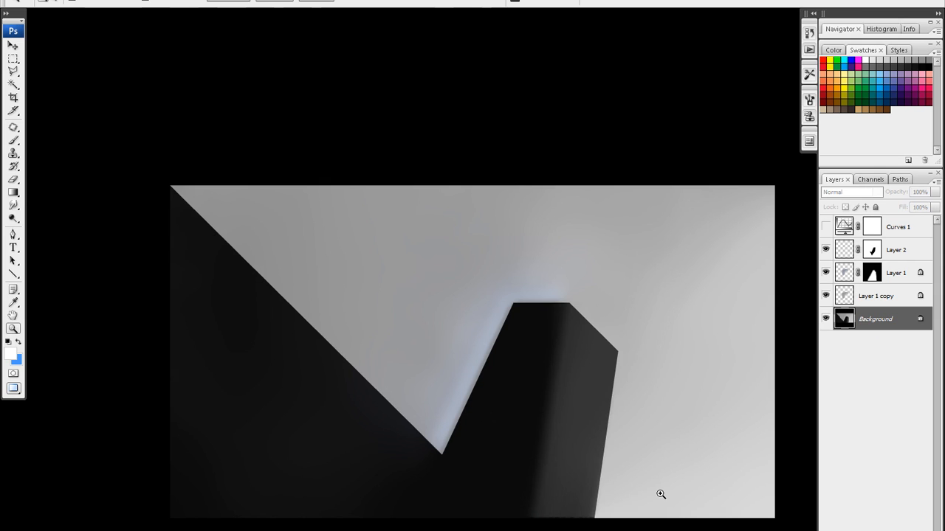
key("alt+l")
key("f")
key("Return")
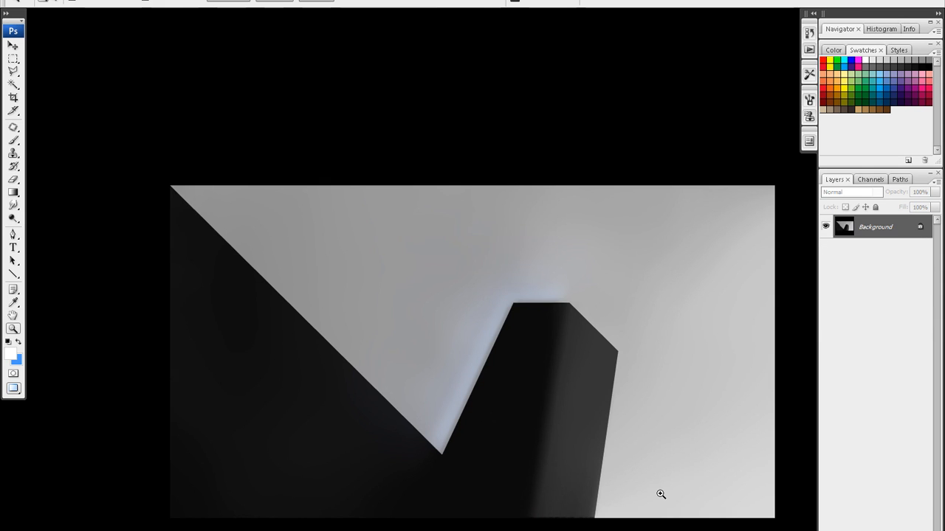
Close the flattened image without saving and return to the room scene in LightWave Layout.
key("ctrl+w")
key("n")
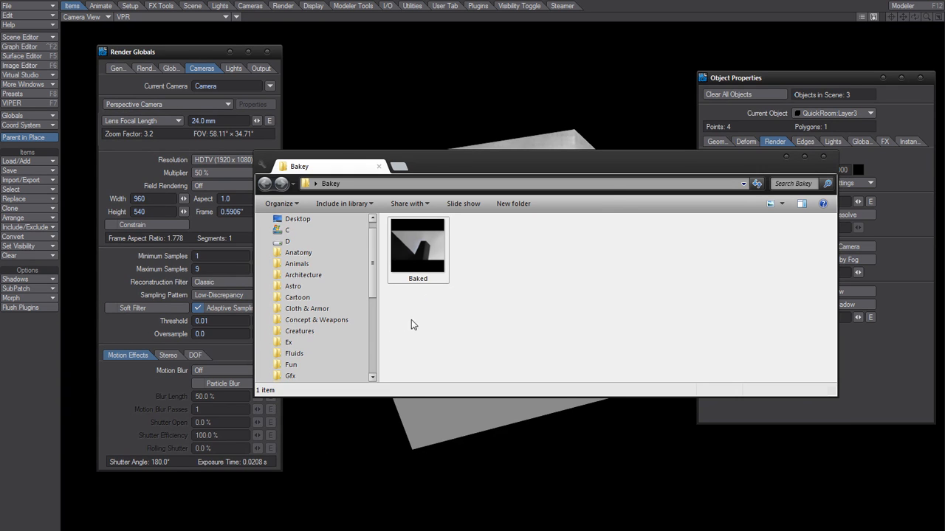
left_click(595, 1)
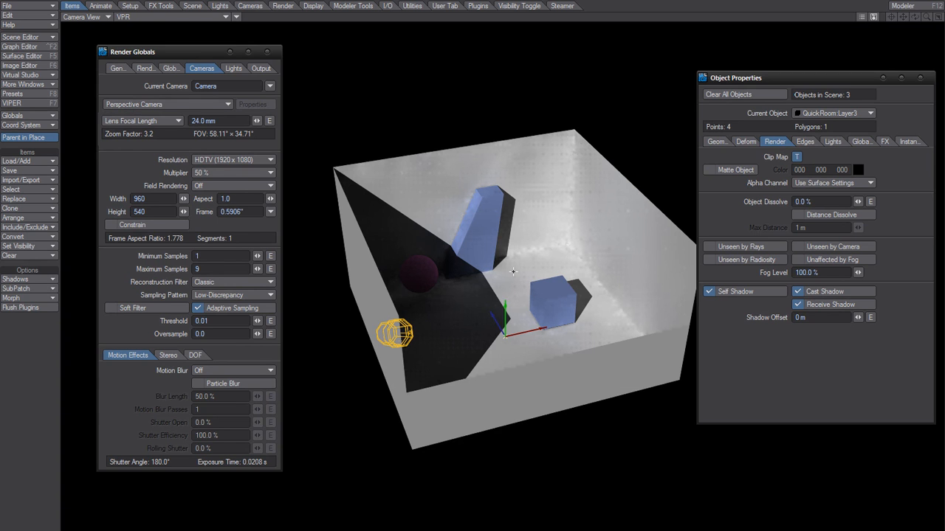
Texture the BakeMe surface's color with the Baked.png image map, using UV projection and the Texture UV map.
key("F5")
left_click_drag(232, 172, 331, 116)
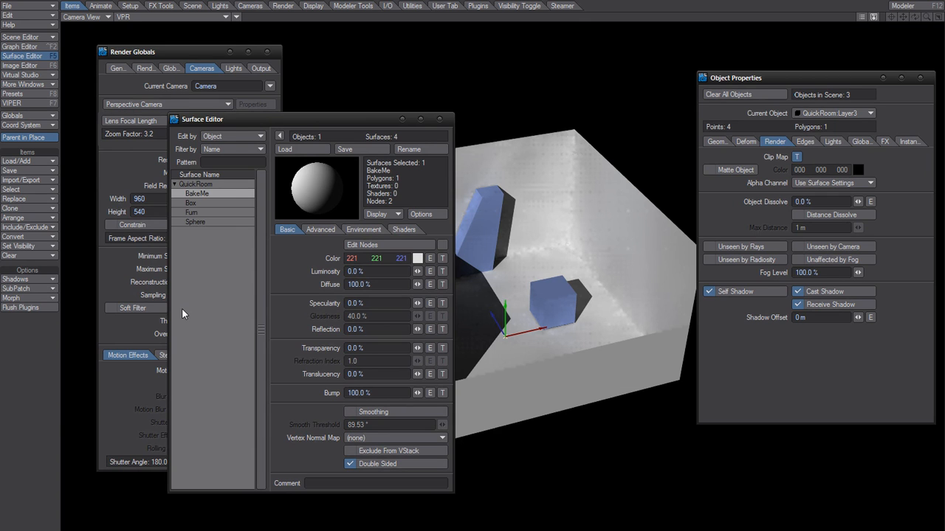
left_click(442, 259)
left_click(290, 182)
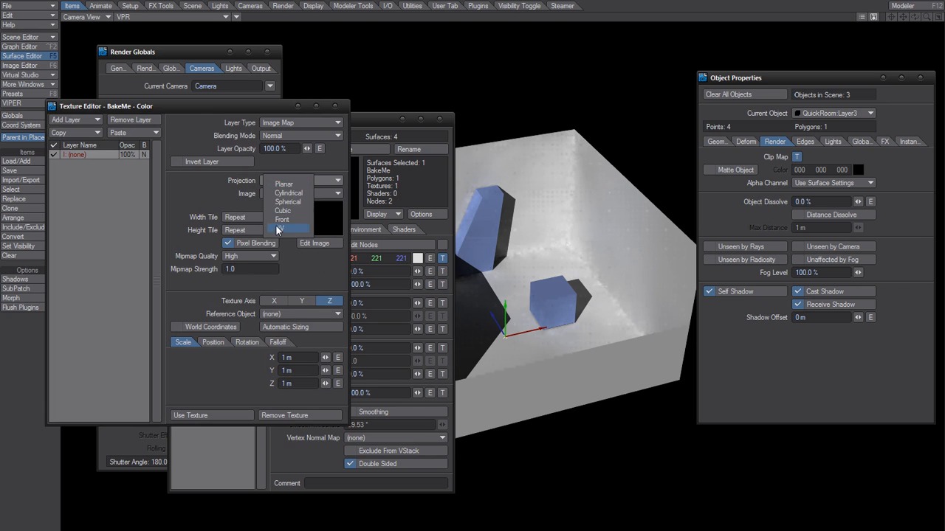
left_click(279, 228)
left_click(283, 207)
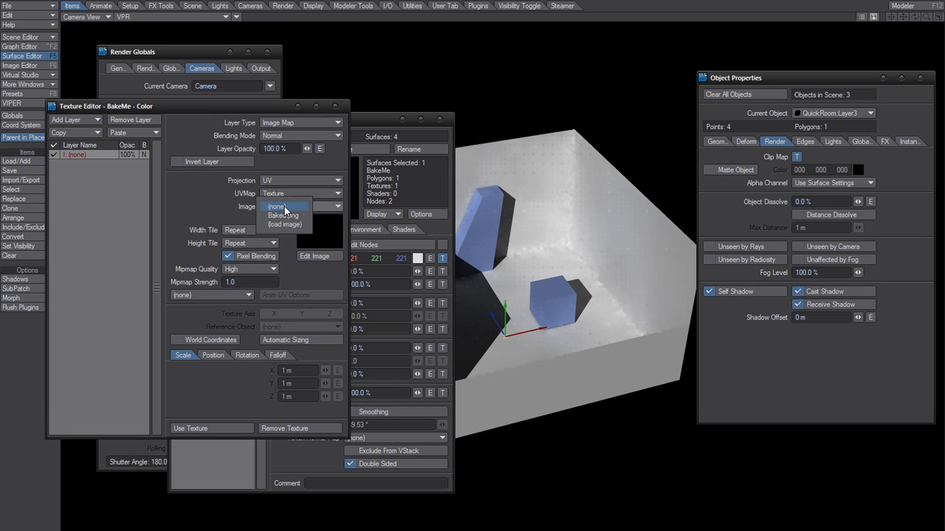
left_click(288, 225)
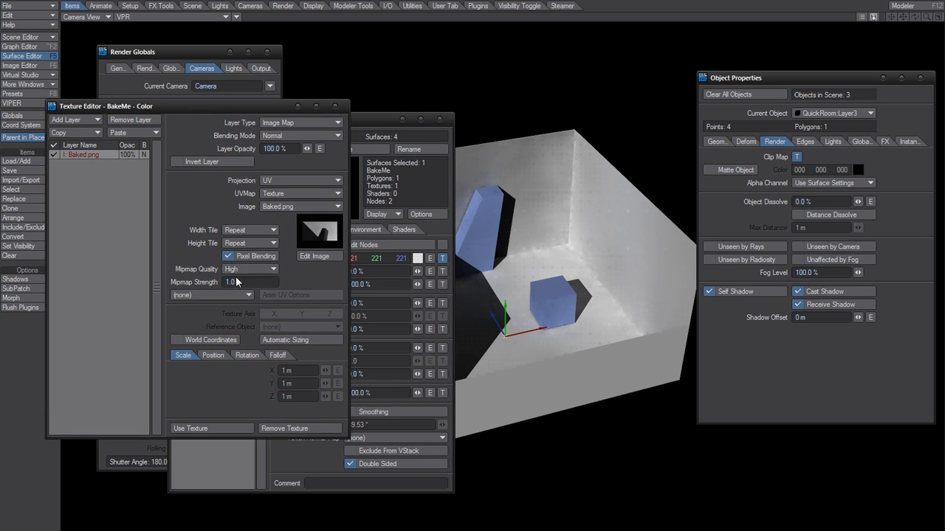
left_click_drag(254, 112, 504, 120)
left_click(440, 436)
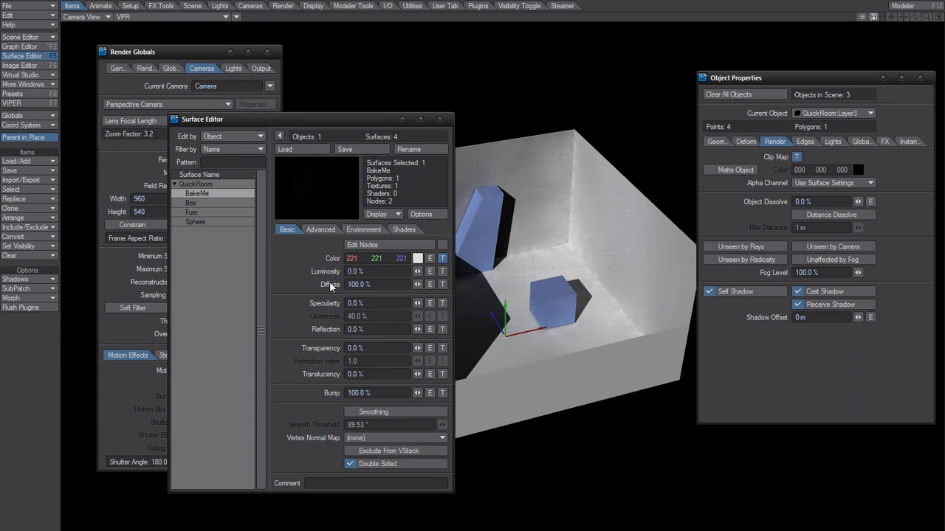
left_click(440, 120)
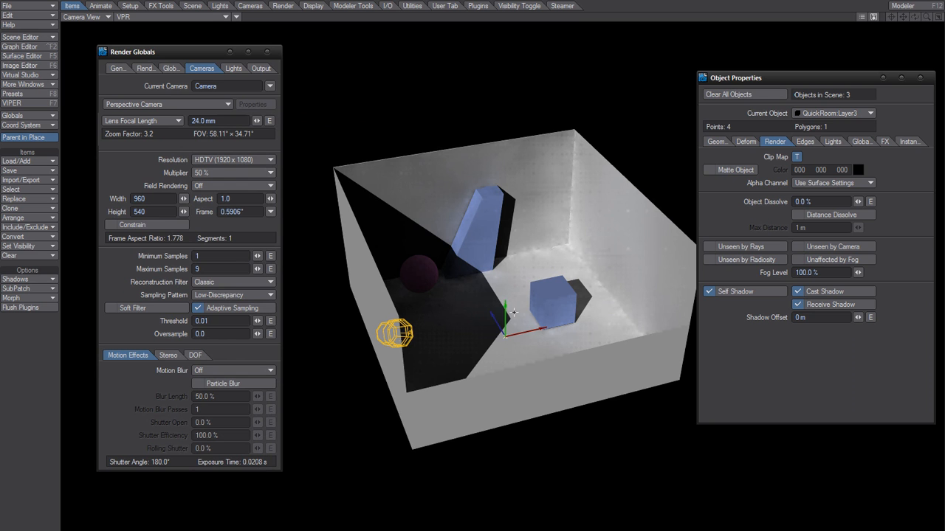
Try the baked plane at different offsets from the room's back wall, then return it to its place.
left_click_drag(496, 317, 461, 303)
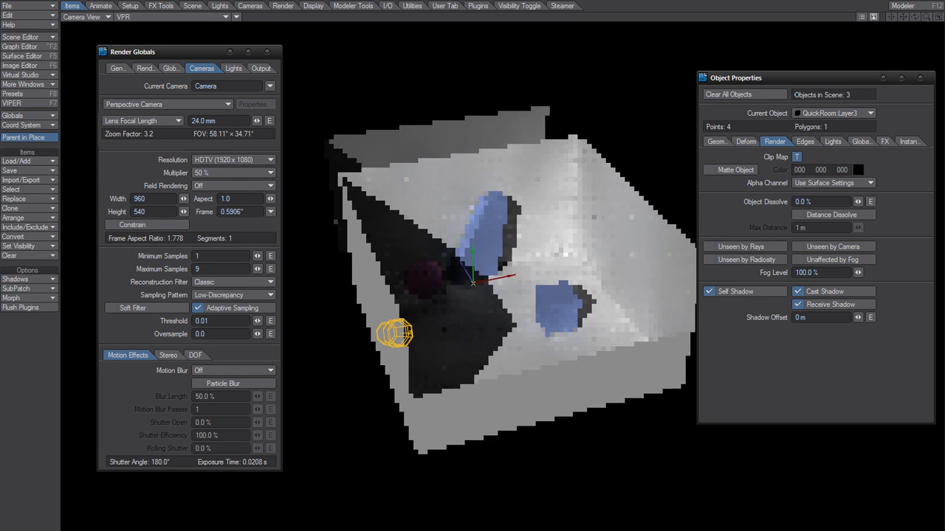
left_click_drag(462, 264, 416, 187)
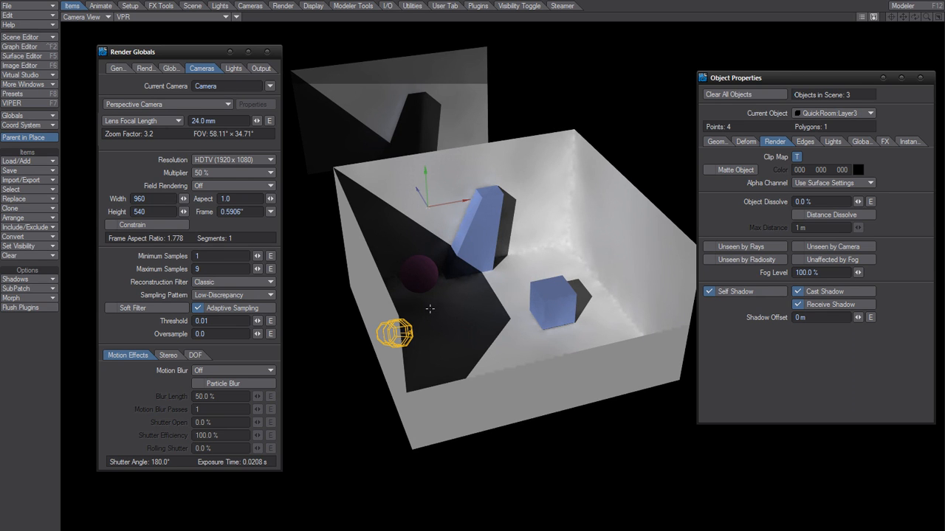
key("ctrl+z")
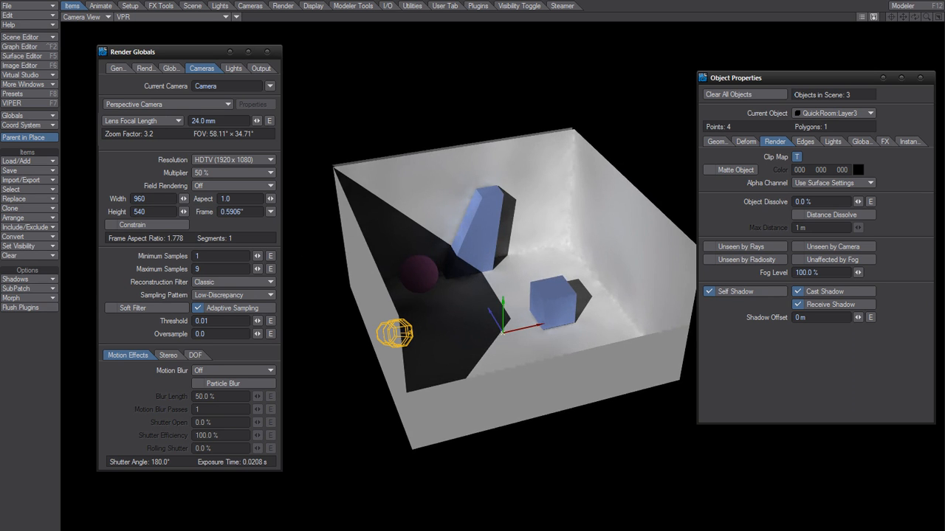
left_click_drag(488, 310, 495, 320)
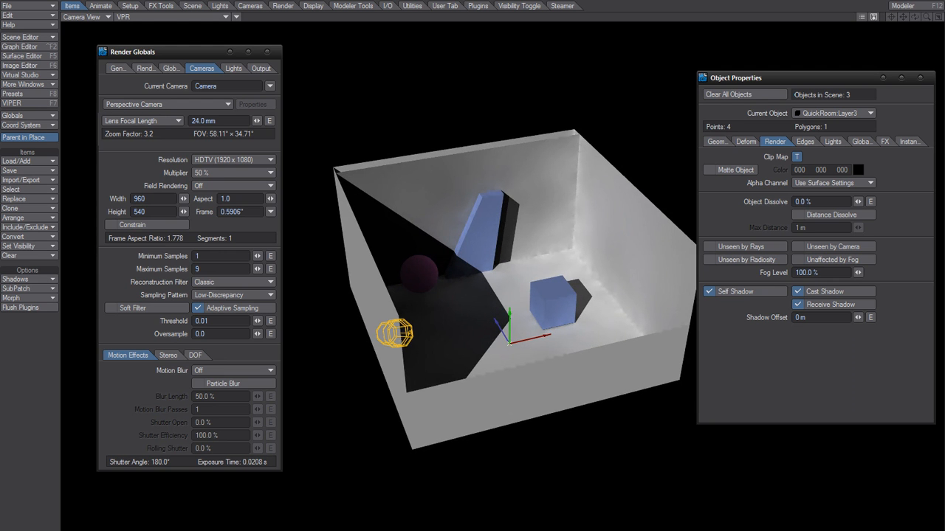
mouse_move(496, 320)
left_mouse_down()
mouse_move(486, 306)
mouse_move(494, 315)
left_mouse_up()
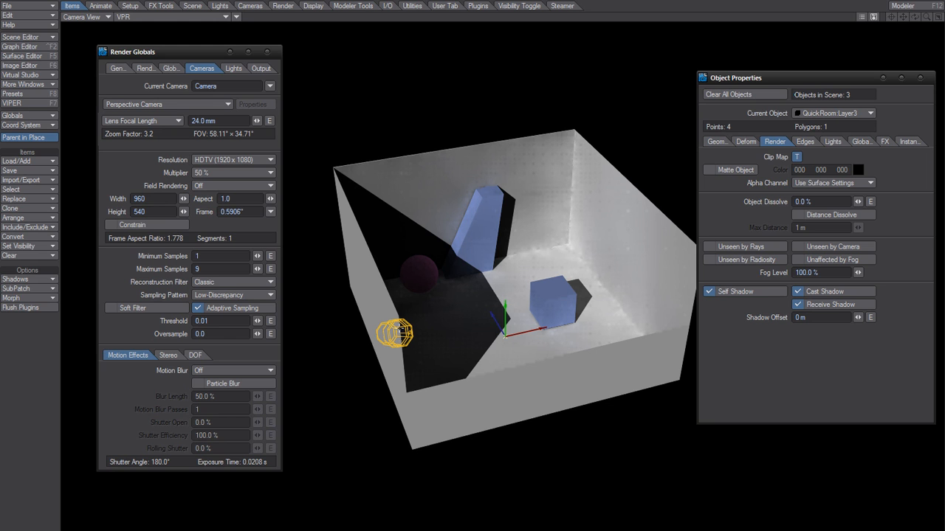
Open Baked.png's editing settings in the Image Editor and reload the image from disk.
key("F6")
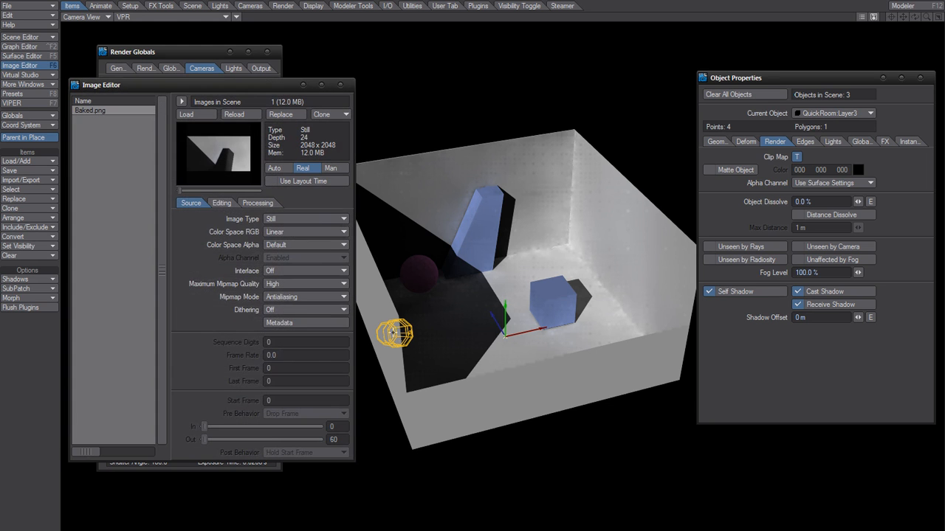
left_click(221, 203)
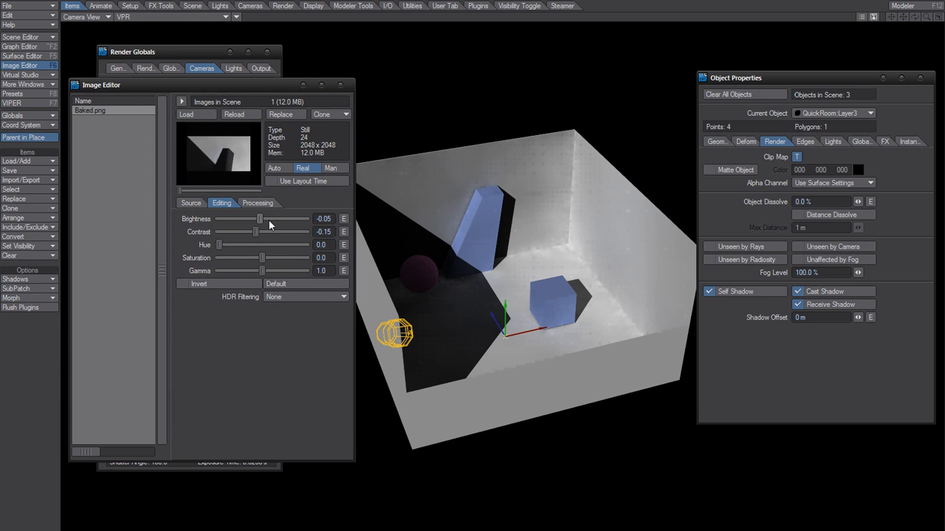
left_click(235, 116)
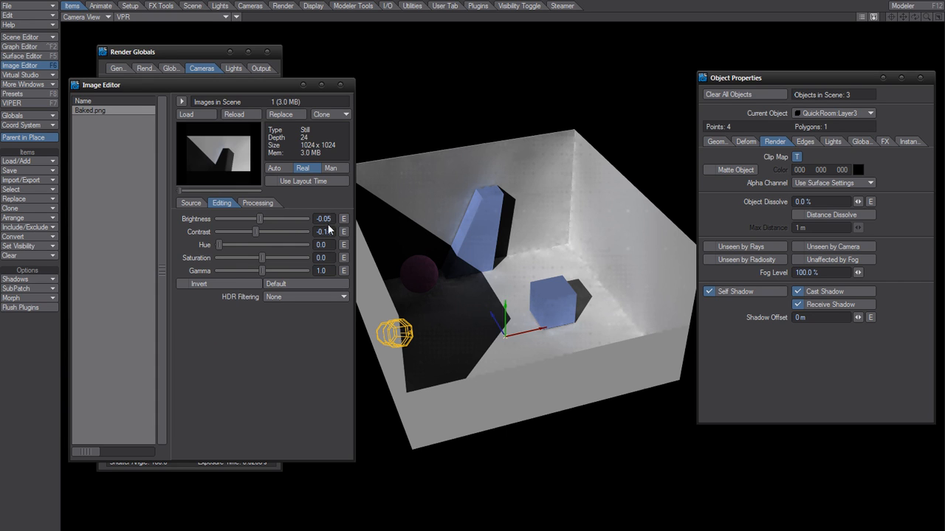
Review the negative brightness and contrast corrections applied to Baked.png.
left_click_drag(331, 220, 269, 224)
left_click_drag(334, 231, 271, 224)
type("-")
left_click(333, 232)
type("-")
key("Return")
Choose Linear as Baked.png's RGB color space and close the Image Editor.
left_click(192, 203)
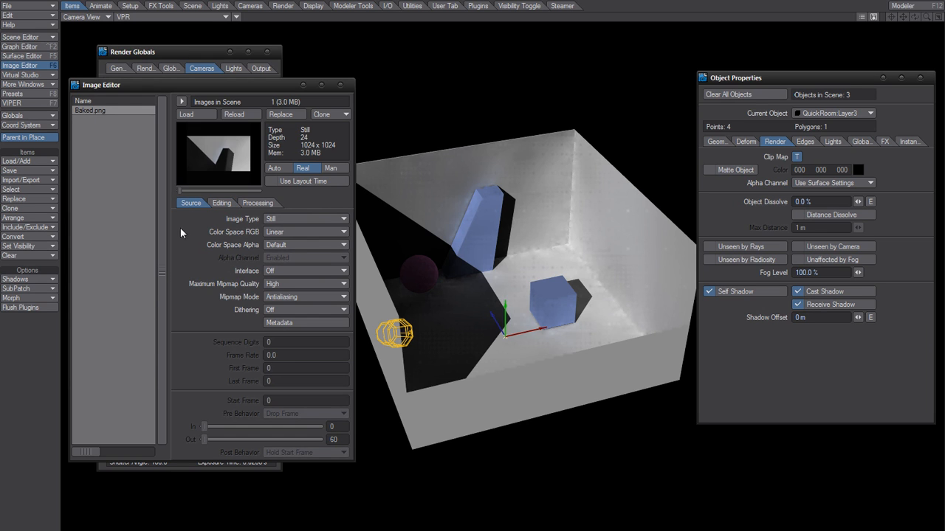
left_click(294, 232)
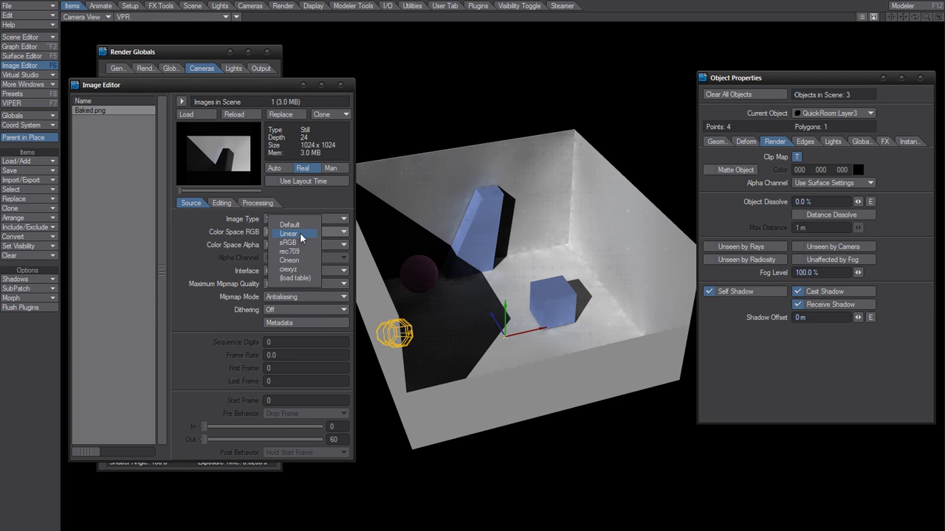
left_click(299, 233)
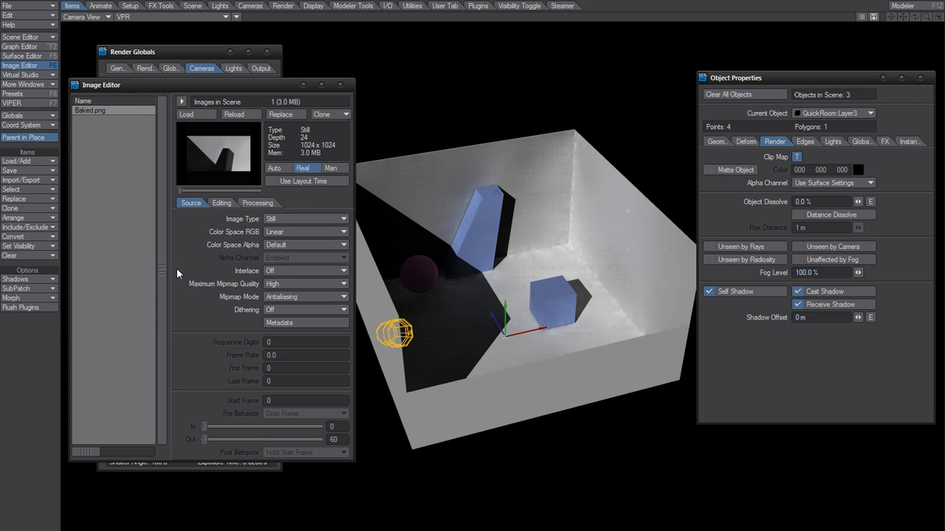
left_click(342, 86)
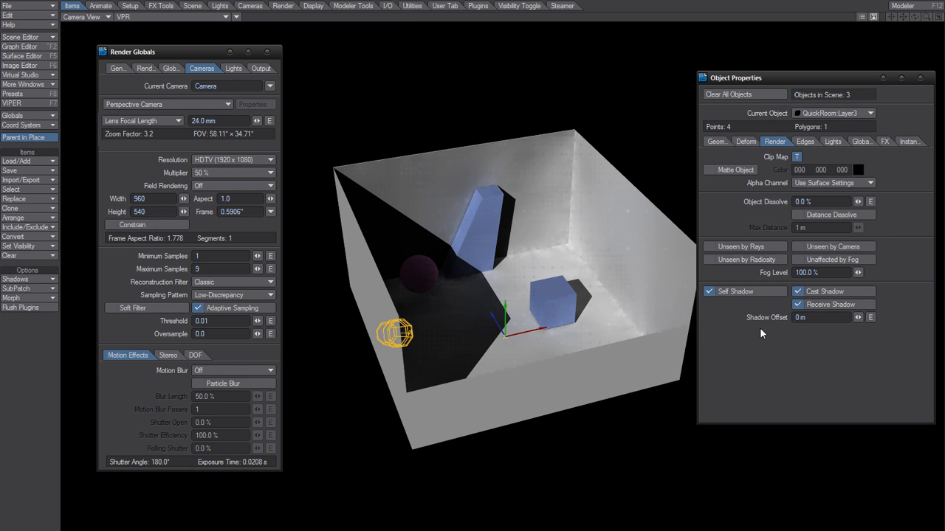
Make QuickRoom:Layer3 unseen by rays and radiosity, and disable its self, cast and receive shadow options.
left_click(738, 258)
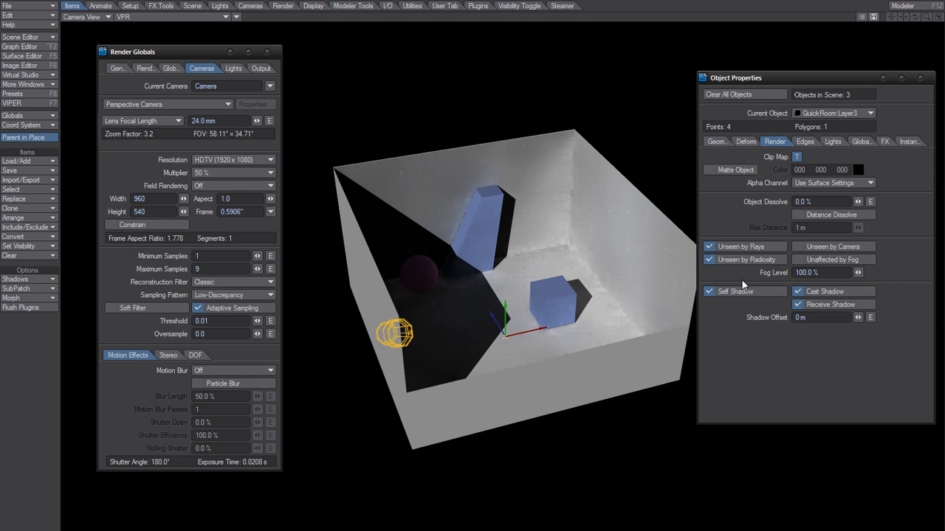
left_click(751, 289)
left_click(822, 292)
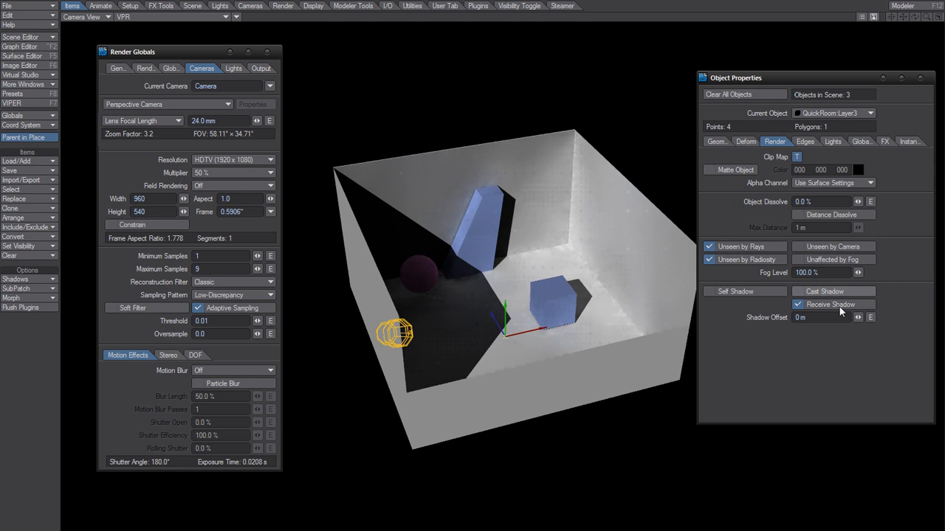
left_click(826, 304)
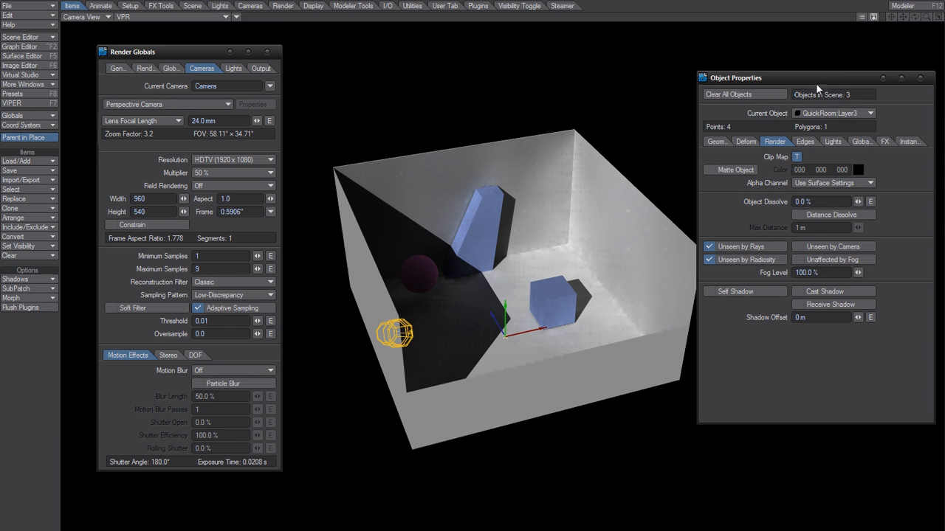
left_click_drag(820, 76, 766, 75)
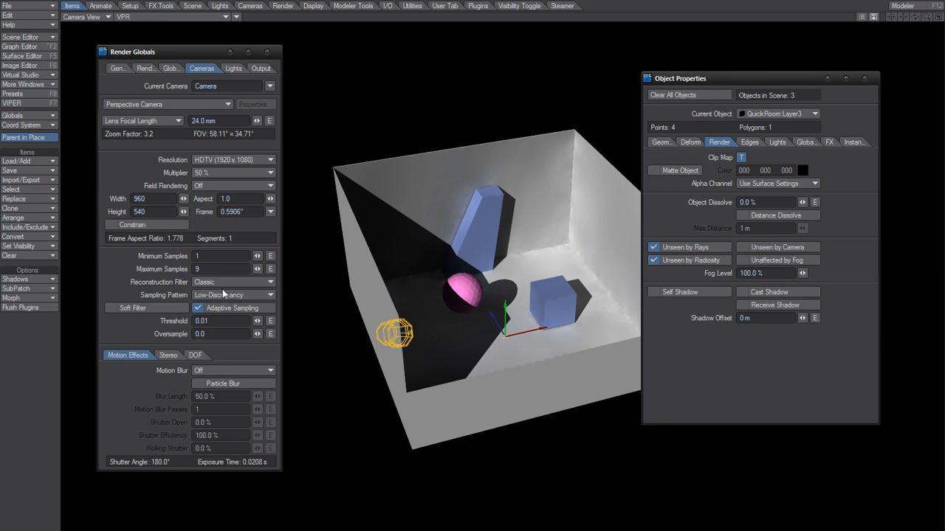
Render frames 60 through 64 of the room scene individually at 960 x 540.
key("F9")
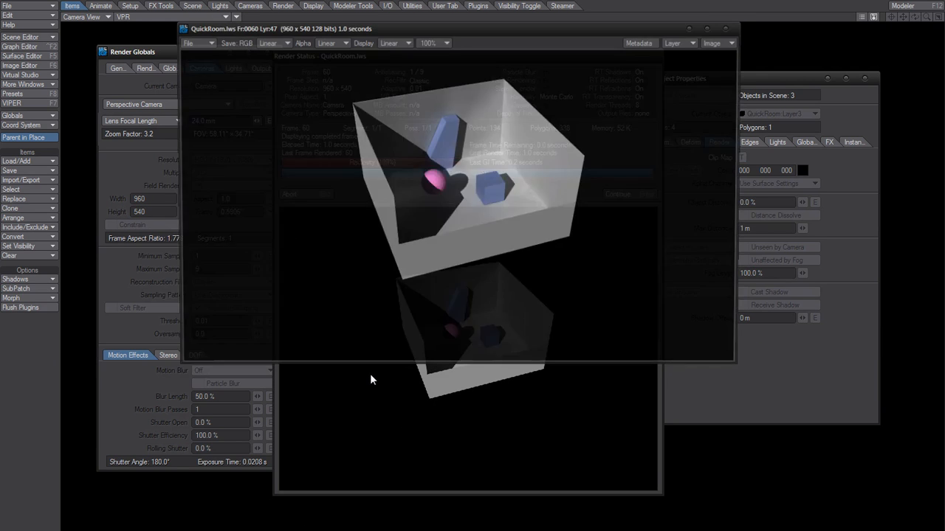
left_click(290, 194)
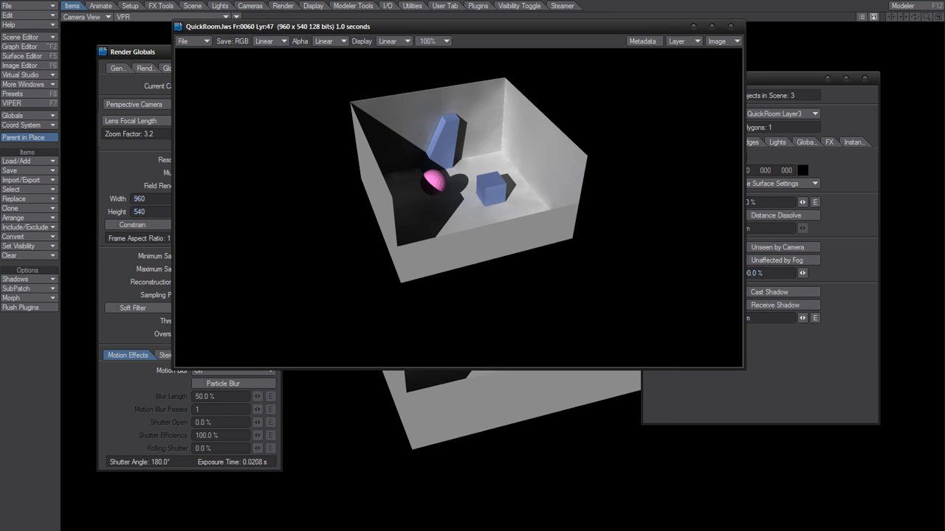
key("F9")
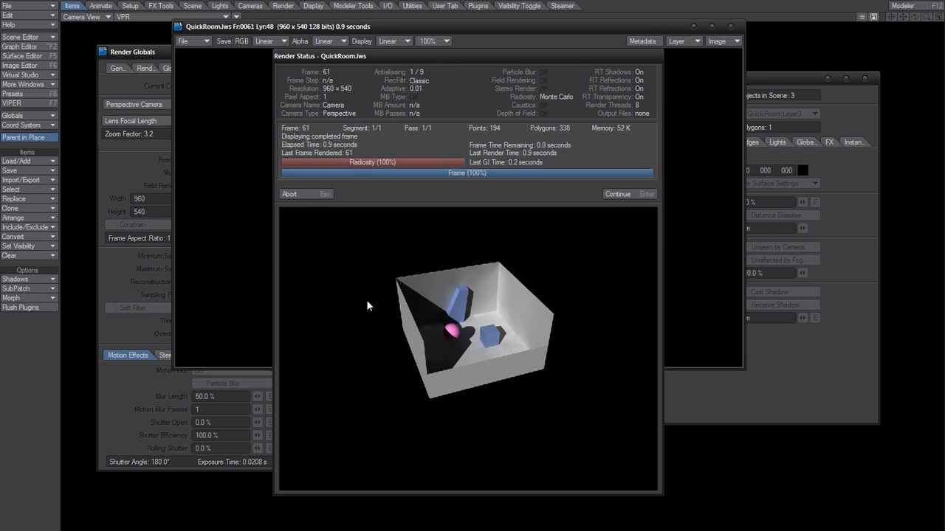
left_click(296, 196)
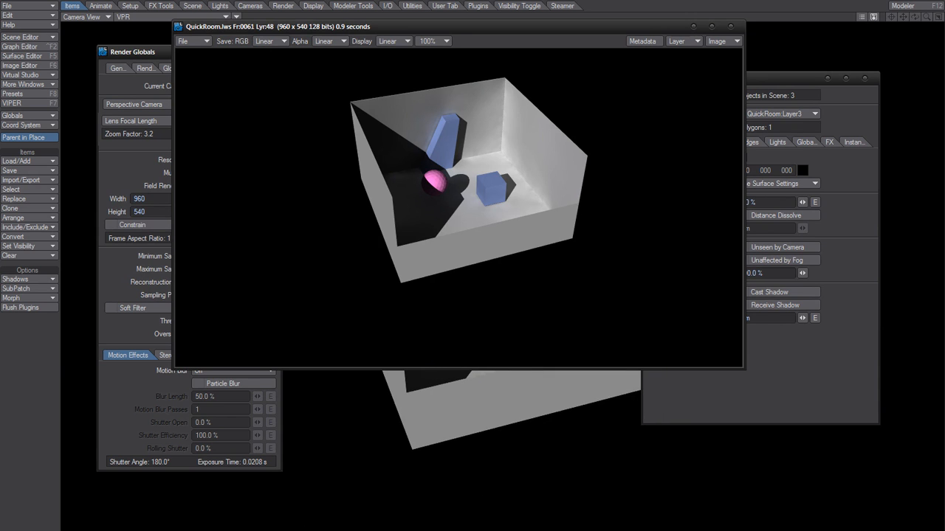
key("F9")
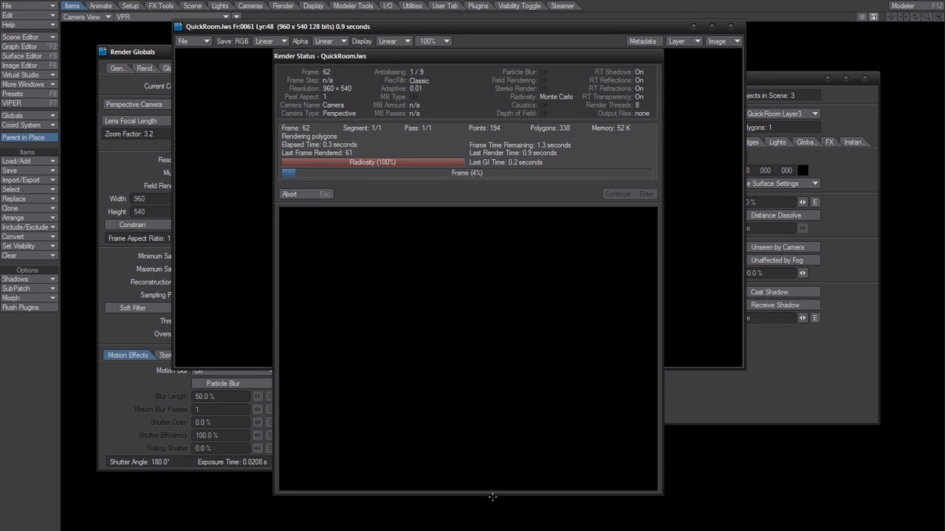
left_click(316, 197)
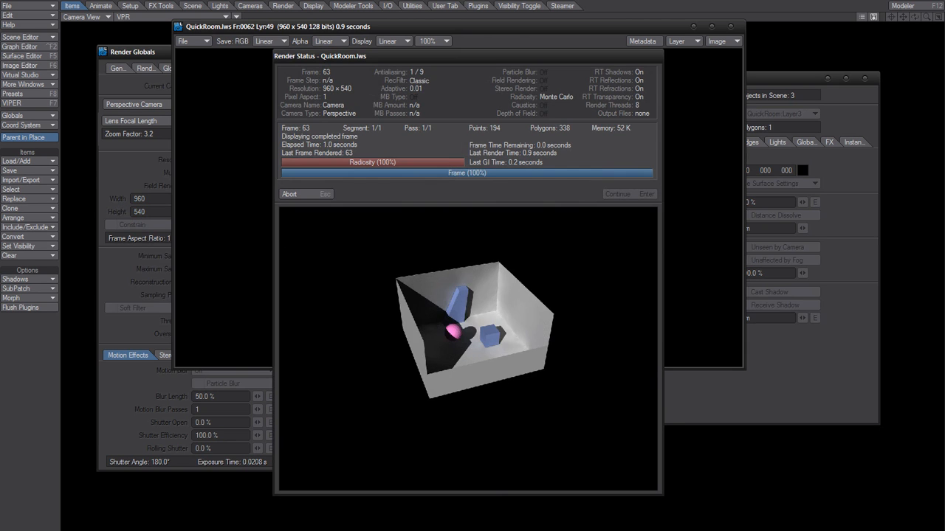
left_click(289, 194)
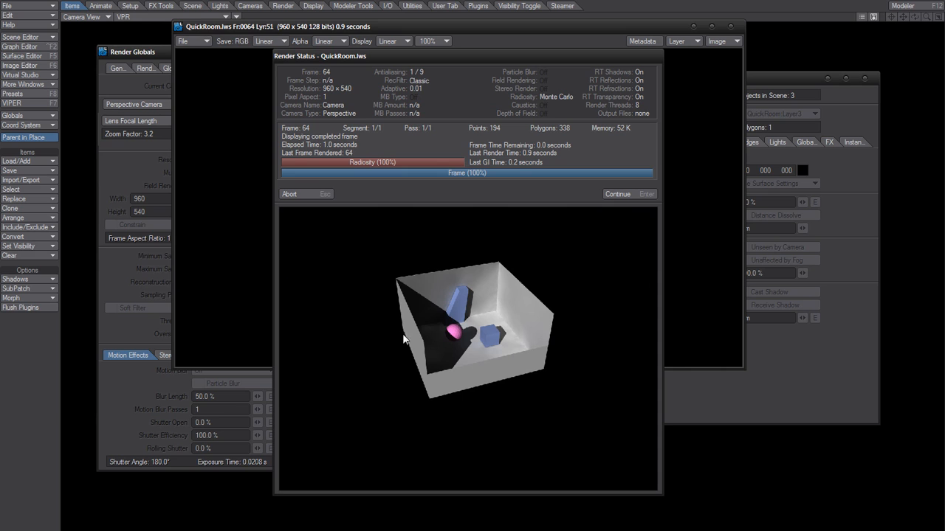
left_click(304, 192)
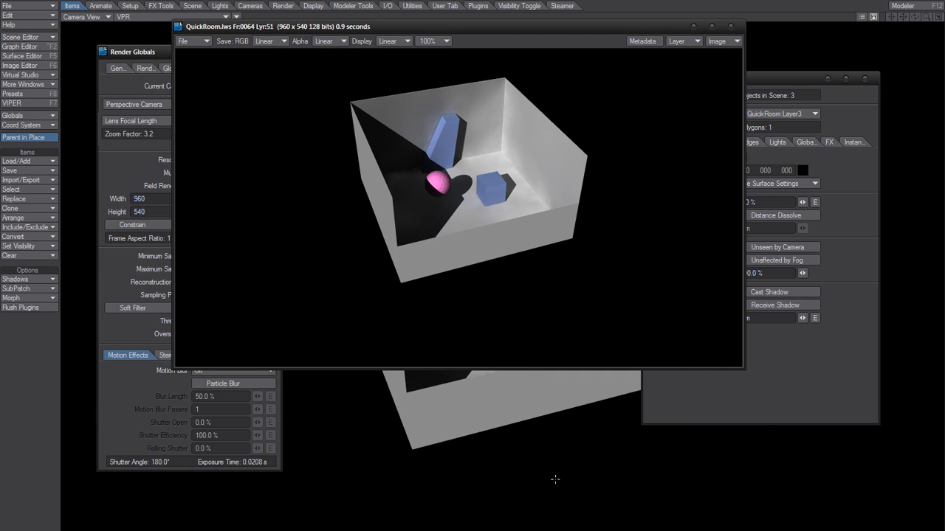
Flip back and forth through the rendered frames 60 to 64 to compare the moving sphere and the baked wall shading.
left_click_drag(554, 26, 573, 92)
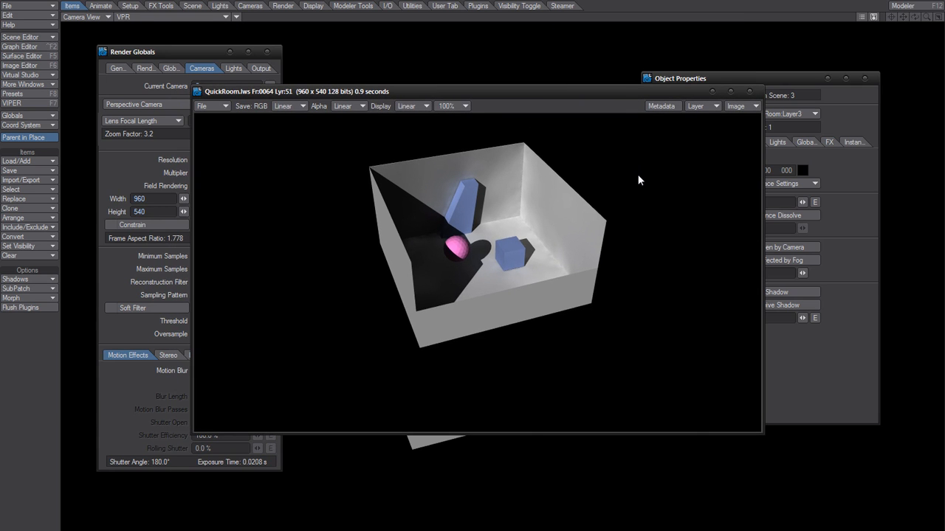
key("Up")
key("Up")
key("Up")
key("Up")
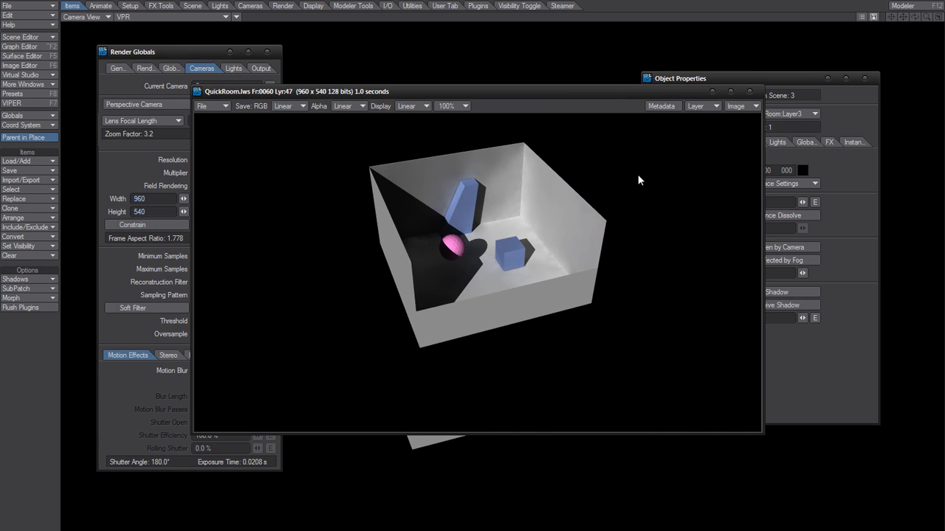
key("Down")
key("Down")
key("Down")
key("Down")
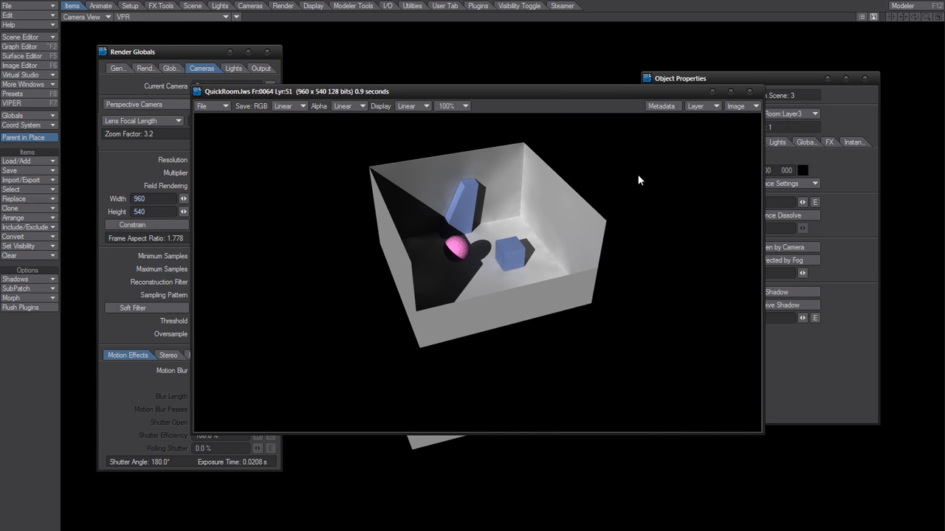
key("Up")
key("Up")
key("Up")
key("Up")
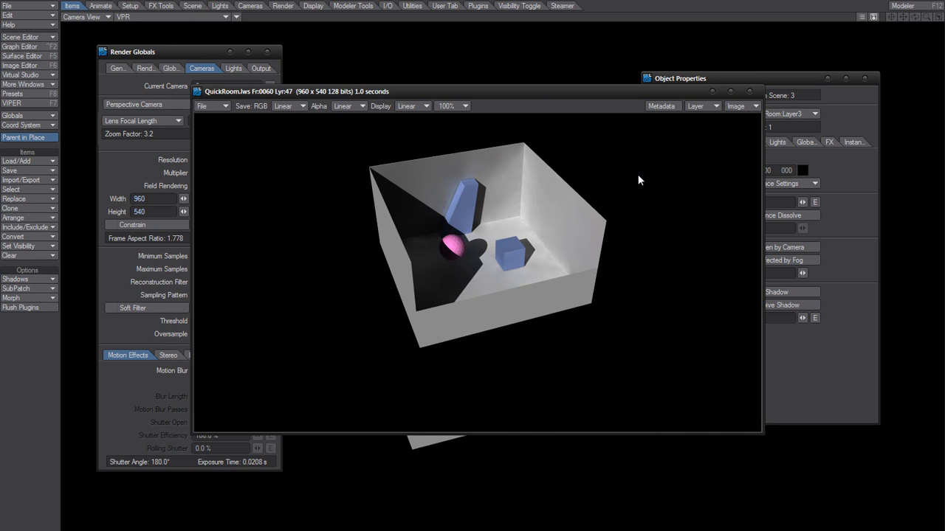
key("Down")
key("Down")
key("Down")
key("Down")
key("Up")
key("Up")
key("Up")
key("Up")
key("Down")
key("Down")
key("Down")
key("Down")
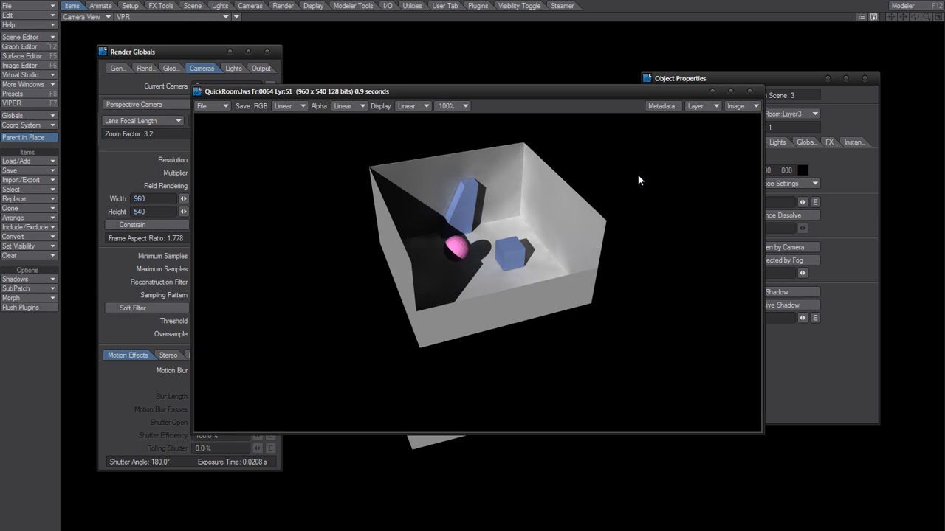
Step repeatedly through rendered frames 60 to 64 to check the baked wall for flicker, and close the render viewer.
key("Up")
key("Up")
key("Up")
key("Up")
key("Down")
key("Down")
key("Down")
key("Down")
key("Up")
key("Up")
key("Up")
key("Up")
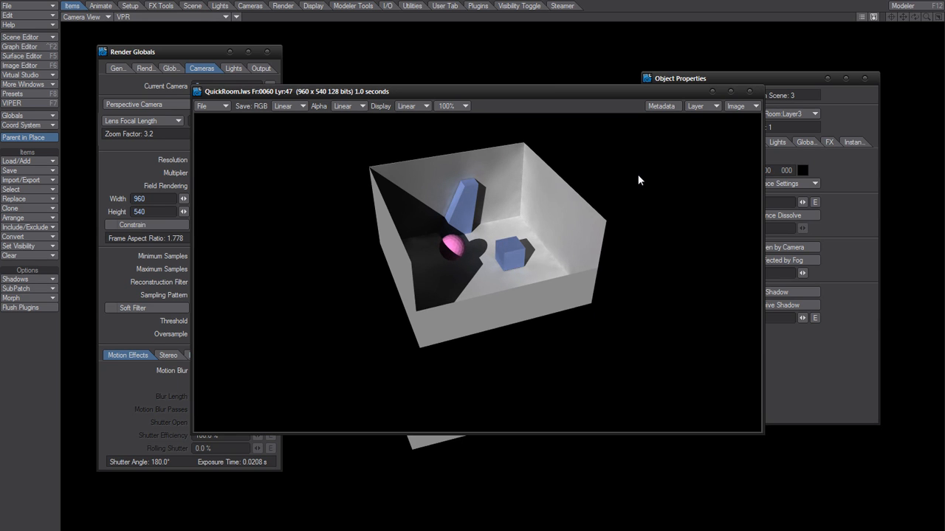
key("Down")
key("Down")
key("Down")
key("Down")
key("Up")
key("Up")
key("Up")
key("Up")
left_click_drag(627, 93, 511, 127)
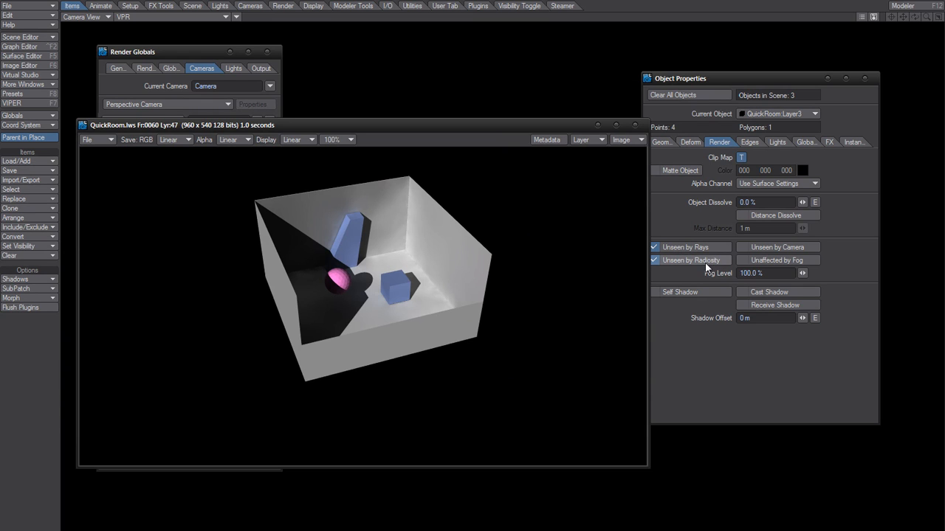
left_click_drag(501, 126, 553, 102)
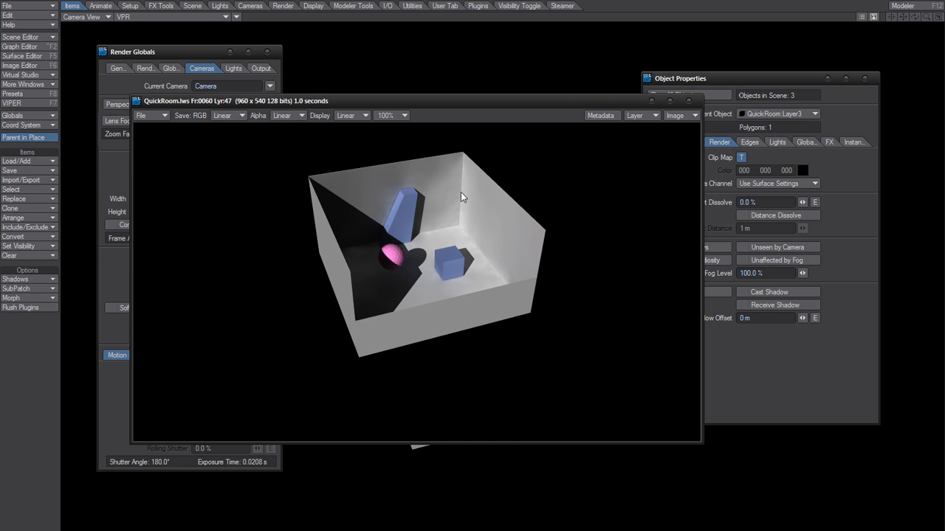
left_click(690, 102)
Exclude QuickRoom:Layer3 from both the scene's Light and Radiosity.
left_click_drag(723, 79, 684, 81)
left_click(745, 144)
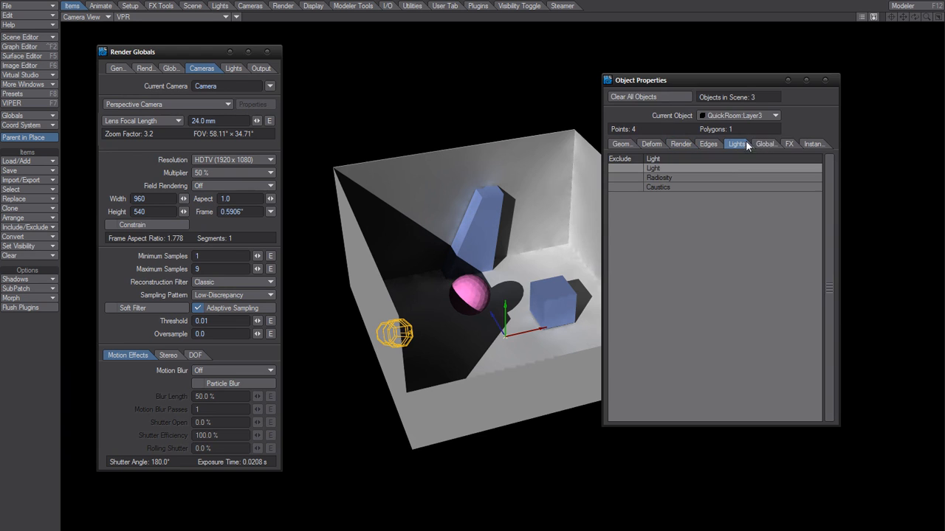
left_click(622, 168)
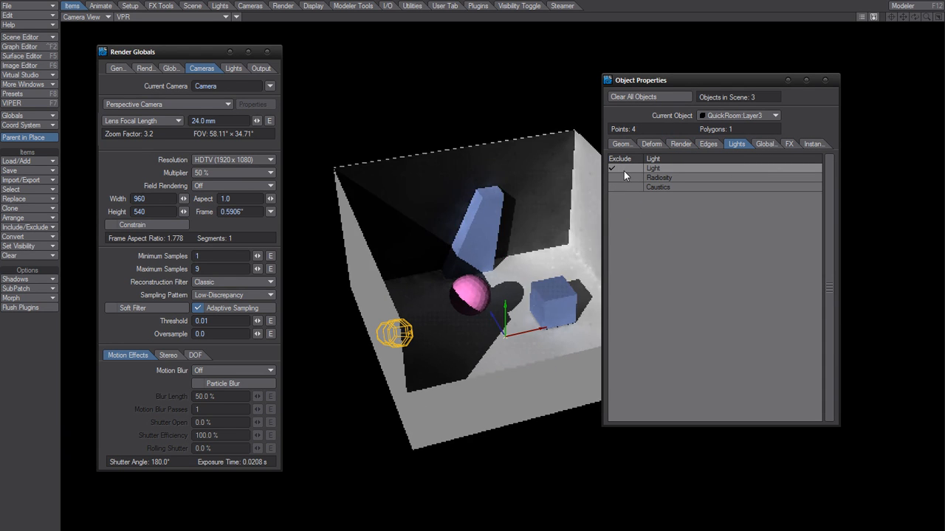
left_click(620, 178)
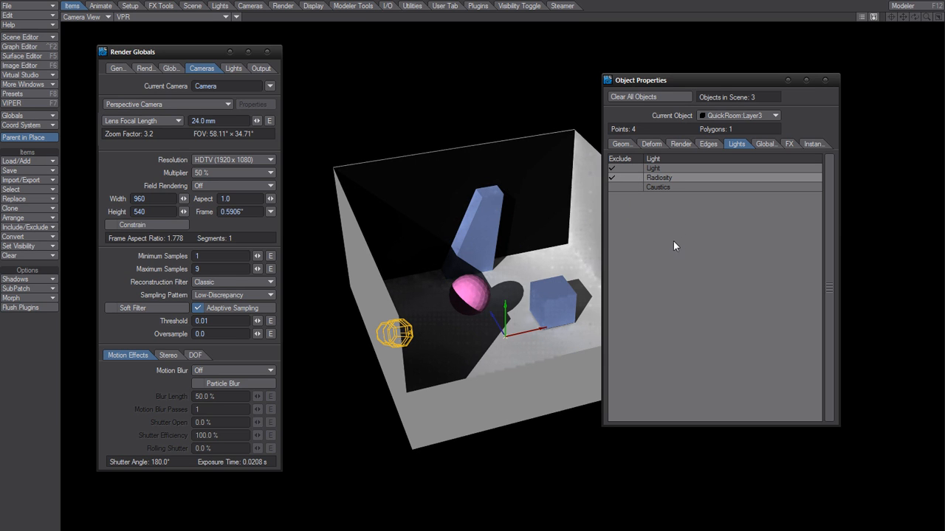
Set the BakeMe surface's luminosity to 100% and close the Surface Editor.
key("F5")
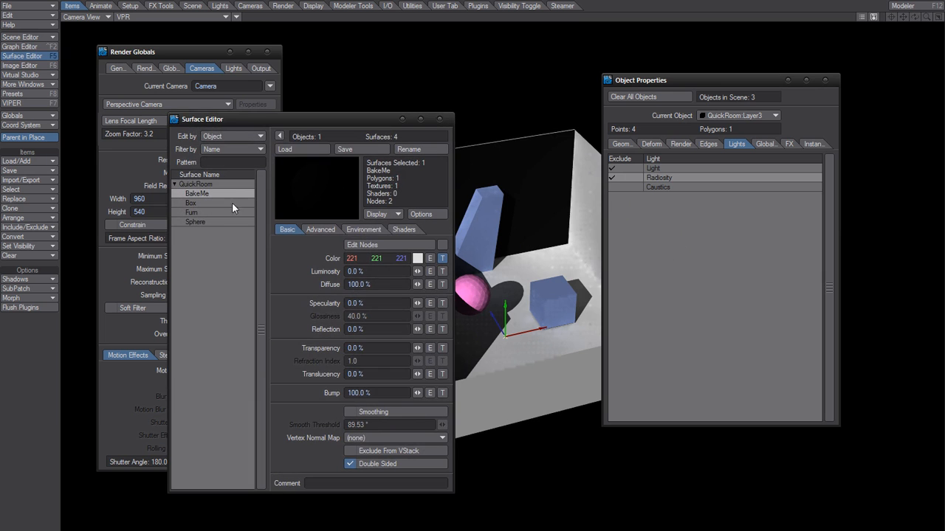
left_click(358, 272)
type("100")
key("Return")
left_click(440, 119)
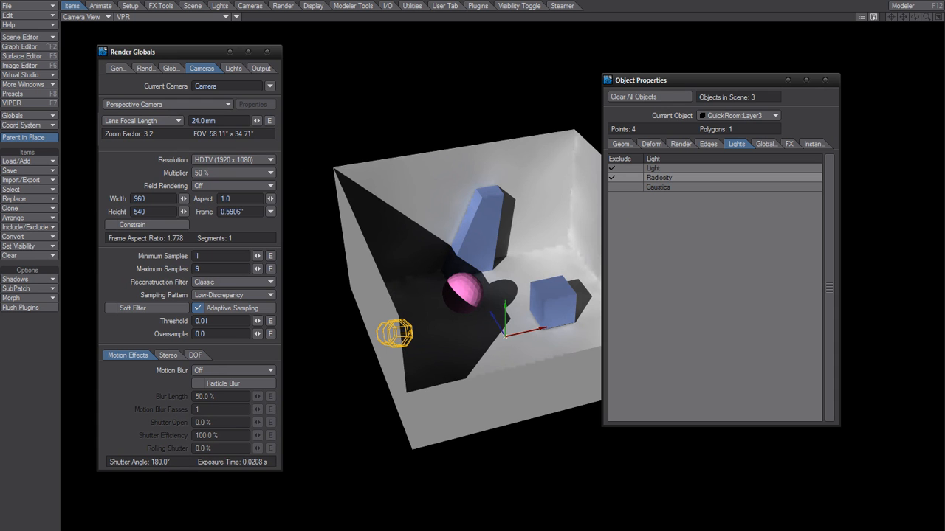
Render frames 60 through 64 individually with the self-lit wall plane at 960 x 540.
key("F9")
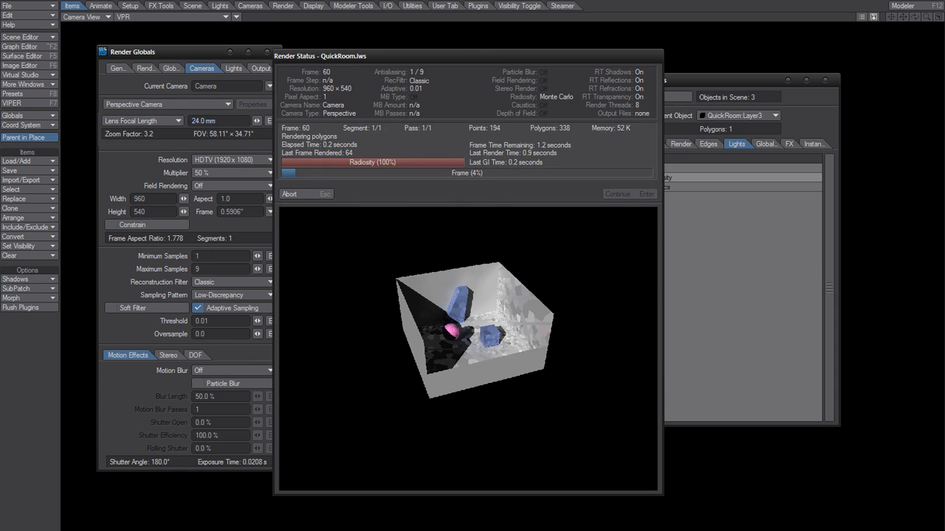
left_click(289, 195)
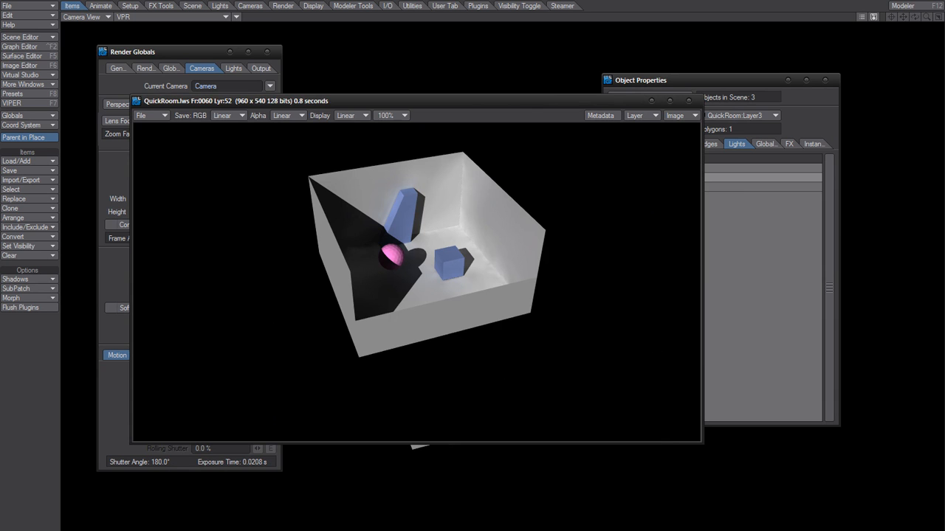
key("F9")
left_click(312, 196)
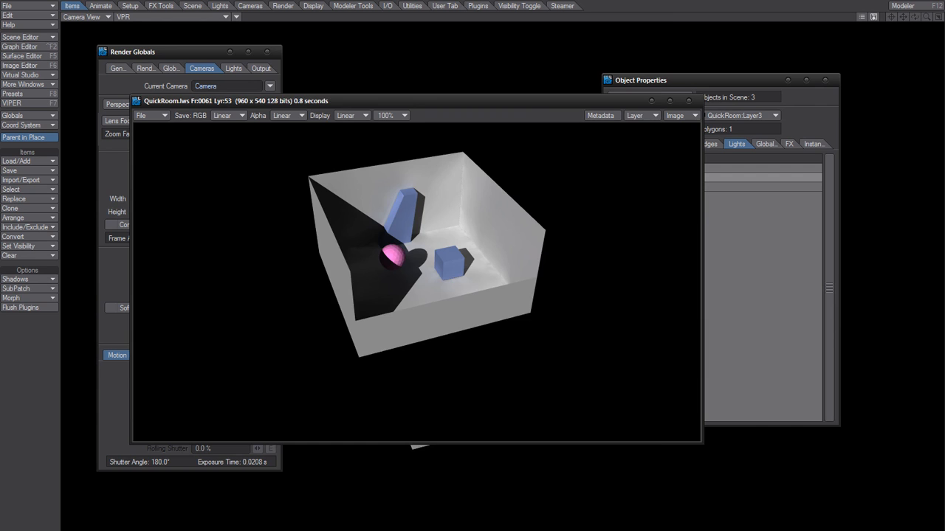
key("F9")
left_click(317, 196)
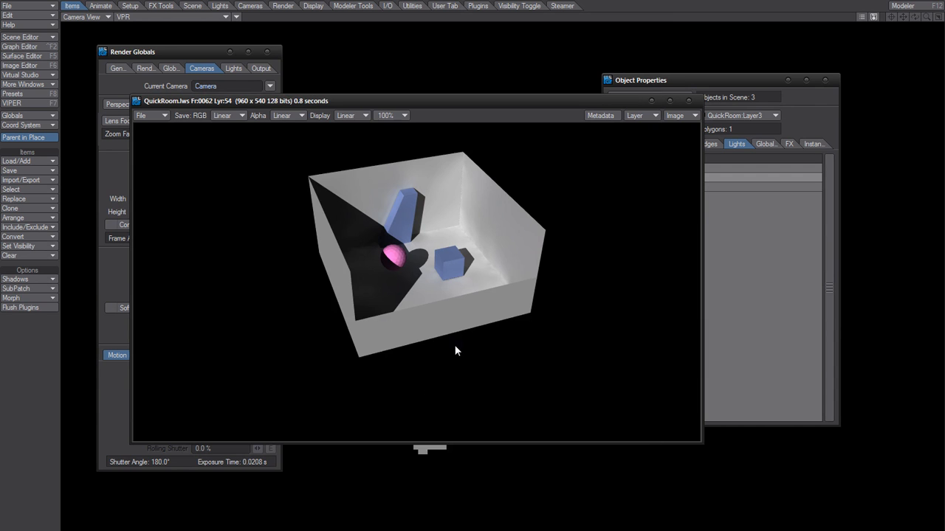
key("F9")
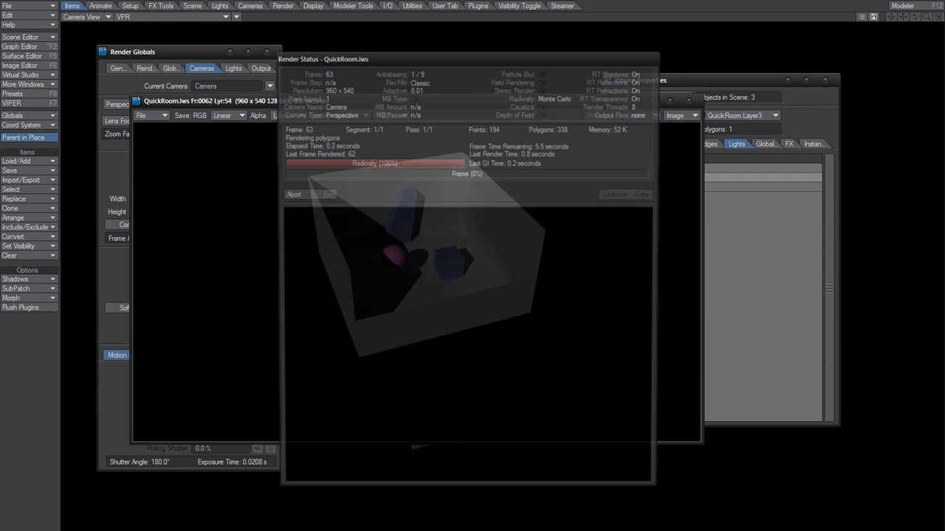
left_click(317, 194)
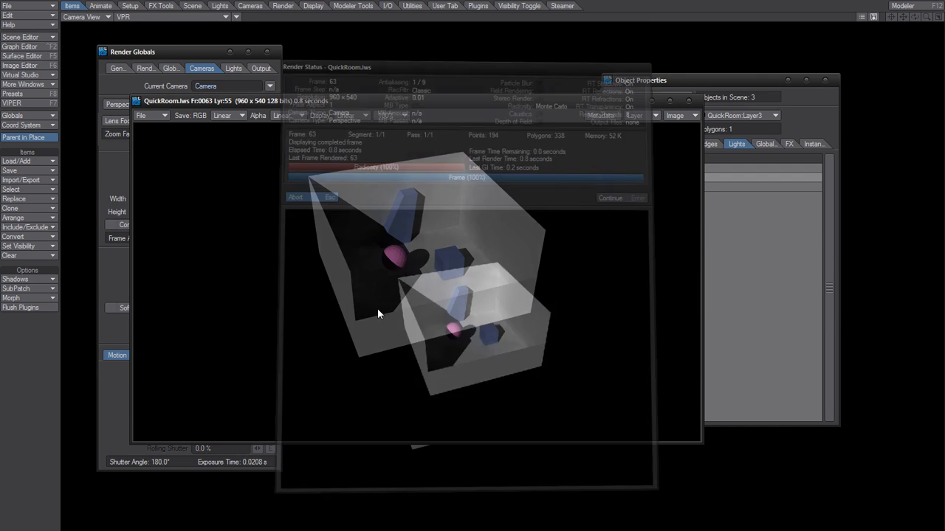
key("F9")
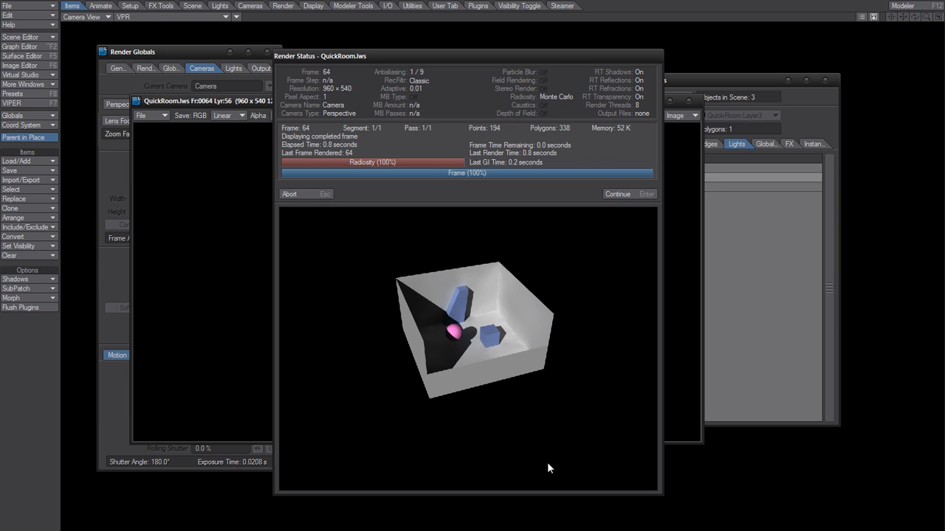
left_click(305, 194)
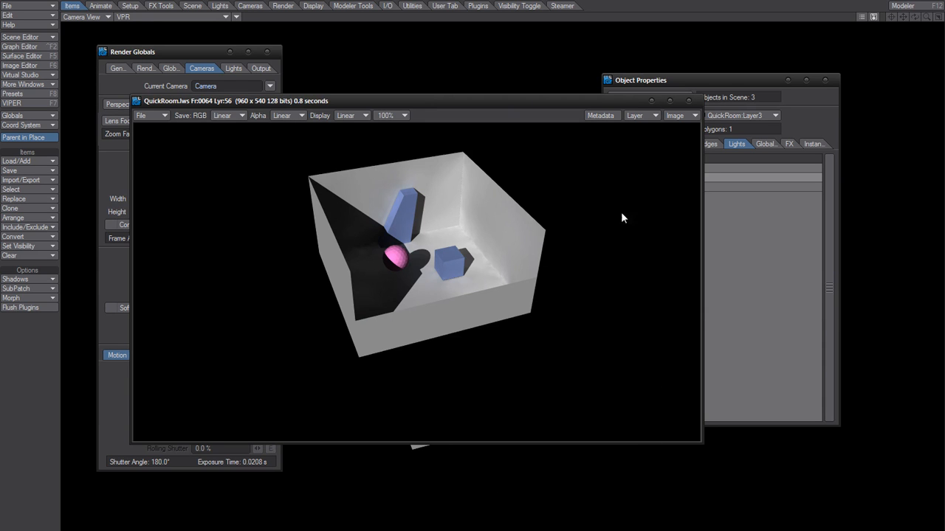
View the new renders at 200% and flip between frames 60 and 64 to examine the wall for flicker, closing the viewer when done.
left_click(396, 115)
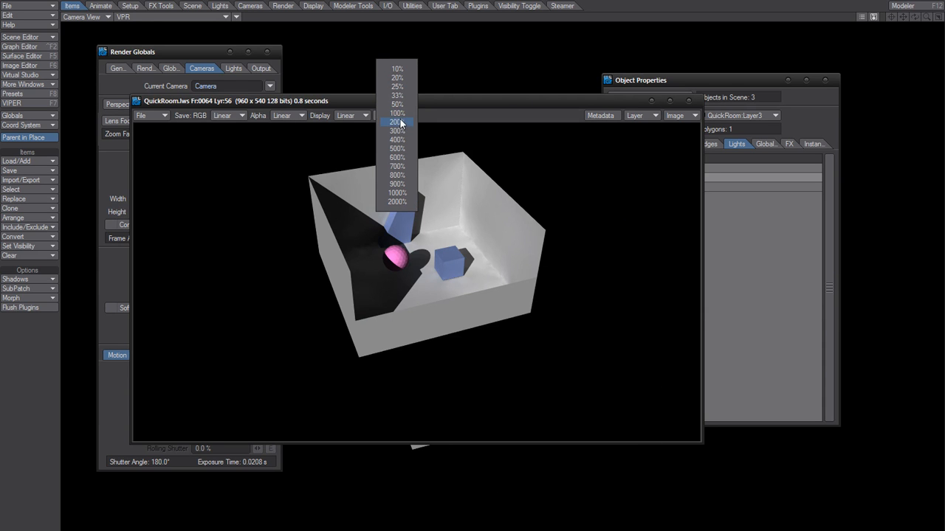
left_click(397, 123)
left_click_drag(690, 288, 694, 225)
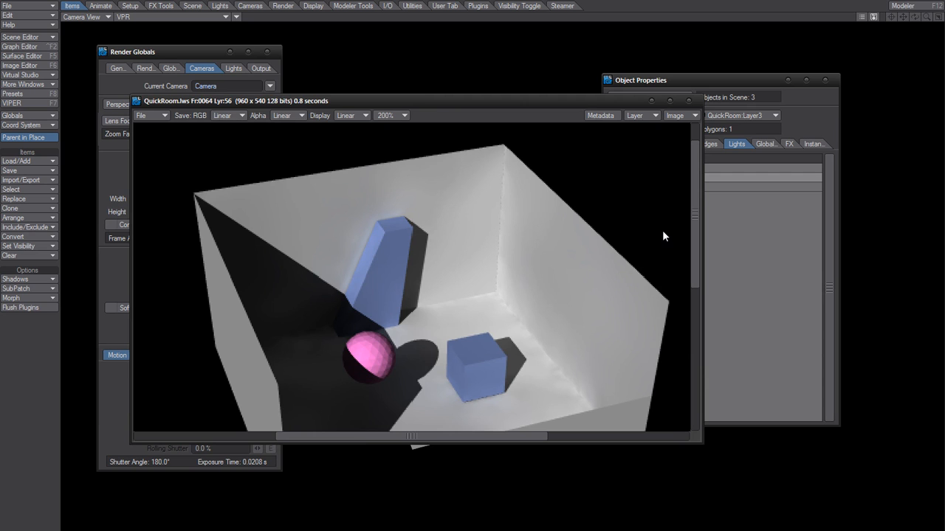
key("Up")
key("Up")
key("Up")
key("Up")
key("Down")
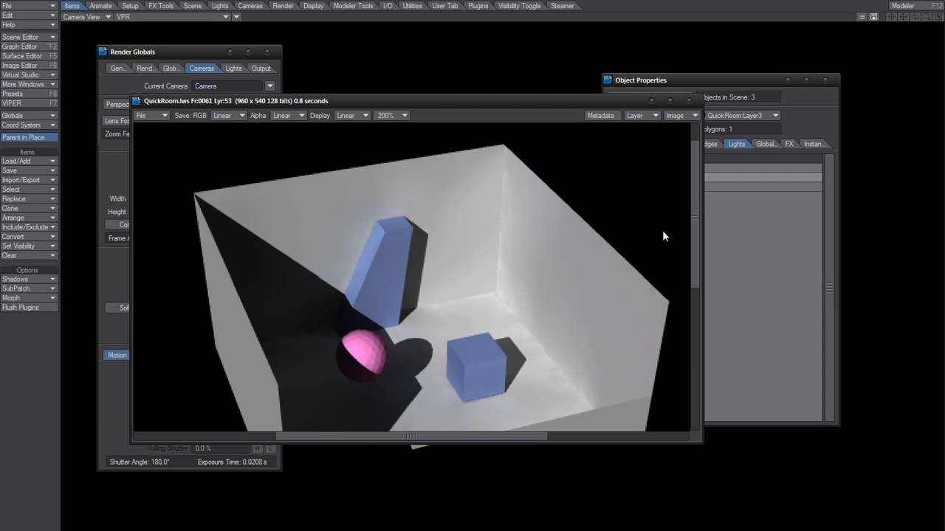
key("Down")
key("Down")
key("Down")
key("Up")
key("Up")
key("Up")
key("Up")
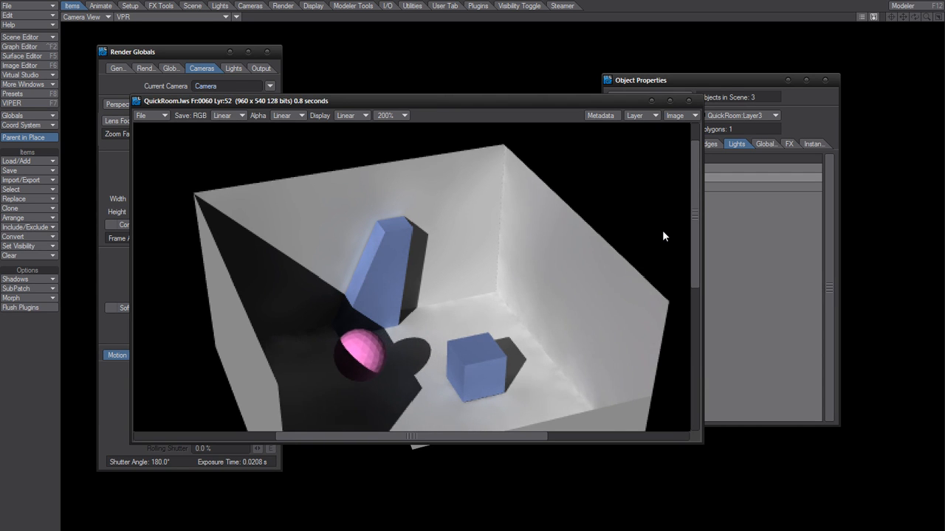
key("Down")
key("Down")
key("Down")
key("Up")
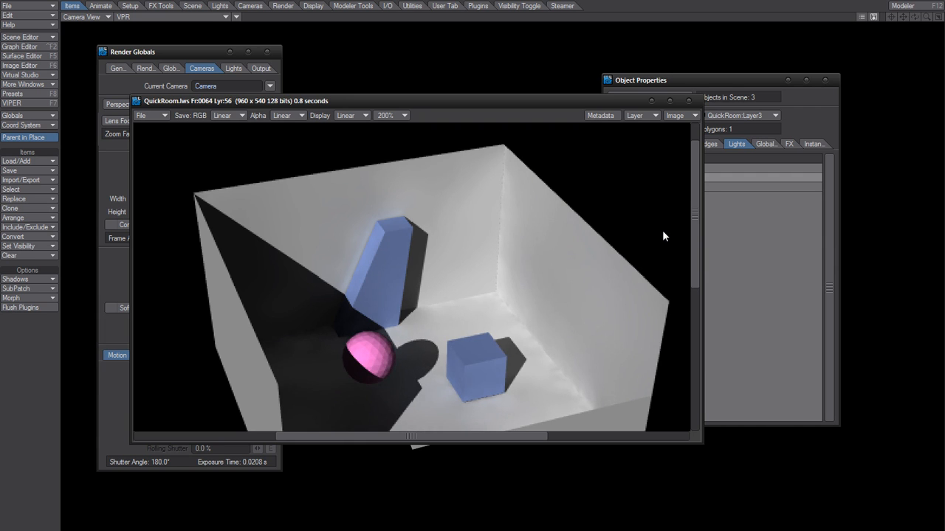
key("Up")
key("Up")
key("Down")
key("Down")
key("Down")
key("Down")
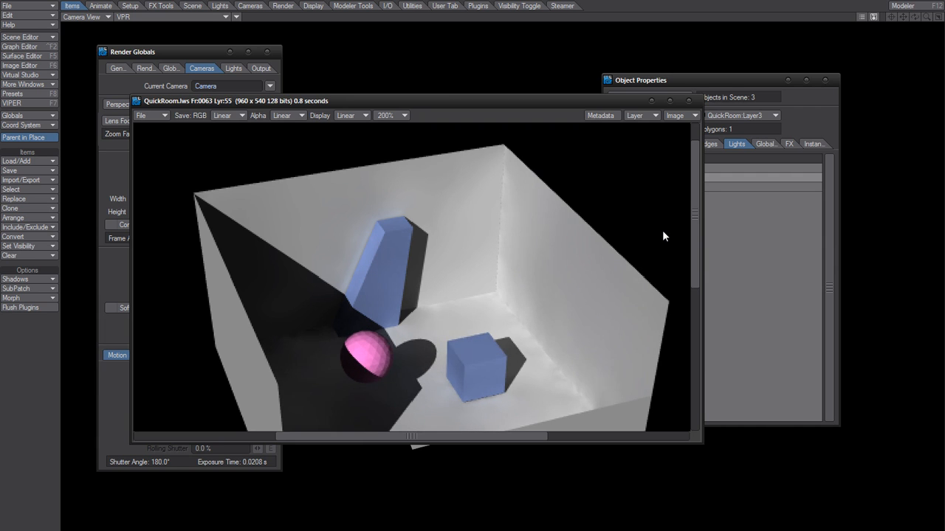
key("Up")
key("Up")
key("Up")
key("Down")
key("Down")
key("Down")
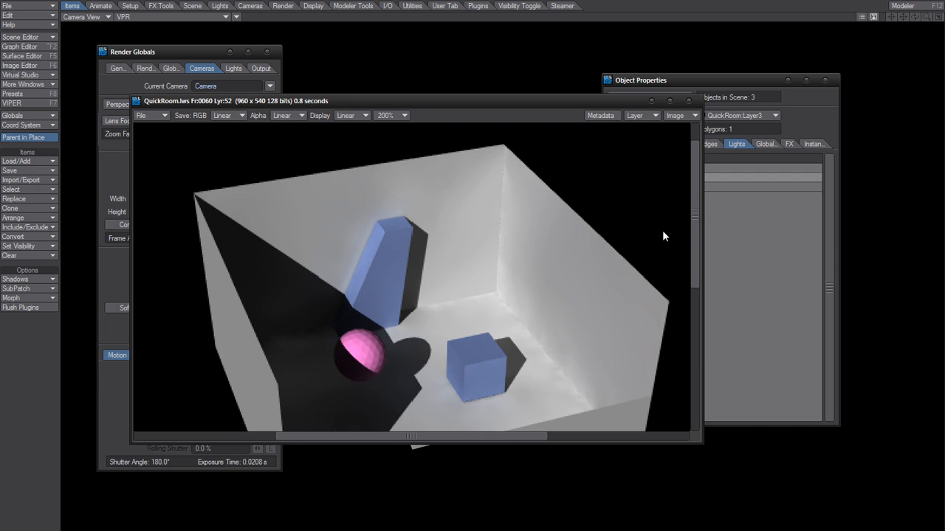
key("Up")
key("Up")
key("Up")
key("Up")
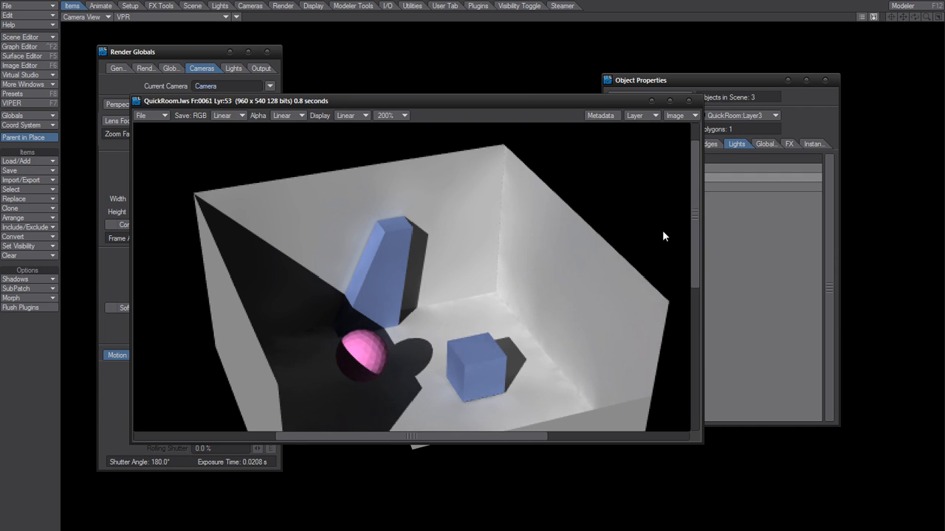
key("Down")
key("Down")
key("Down")
key("Down")
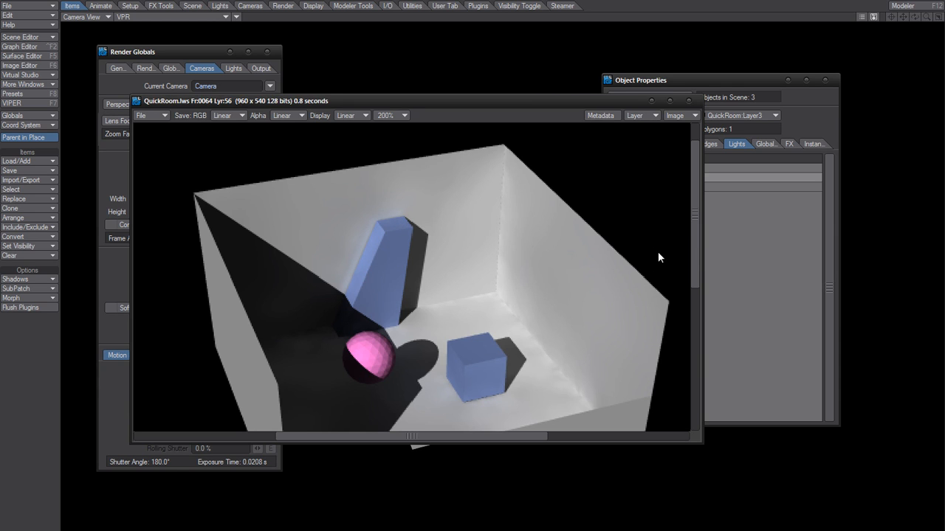
key("Left")
key("Left")
key("Left")
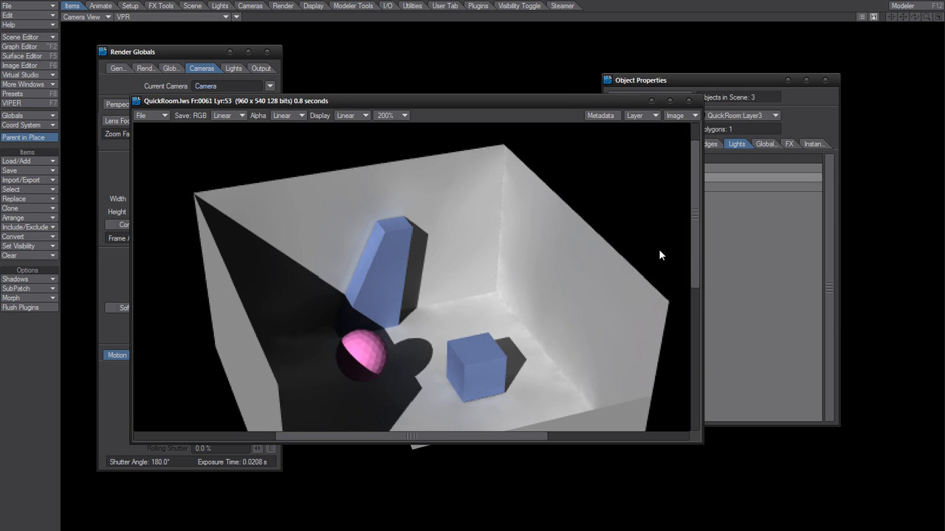
key("Right")
key("Right")
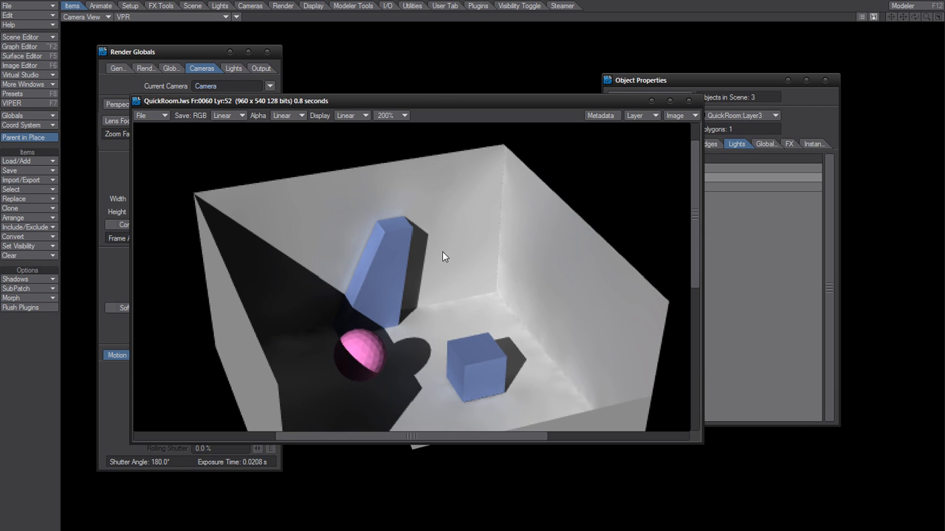
left_click(688, 101)
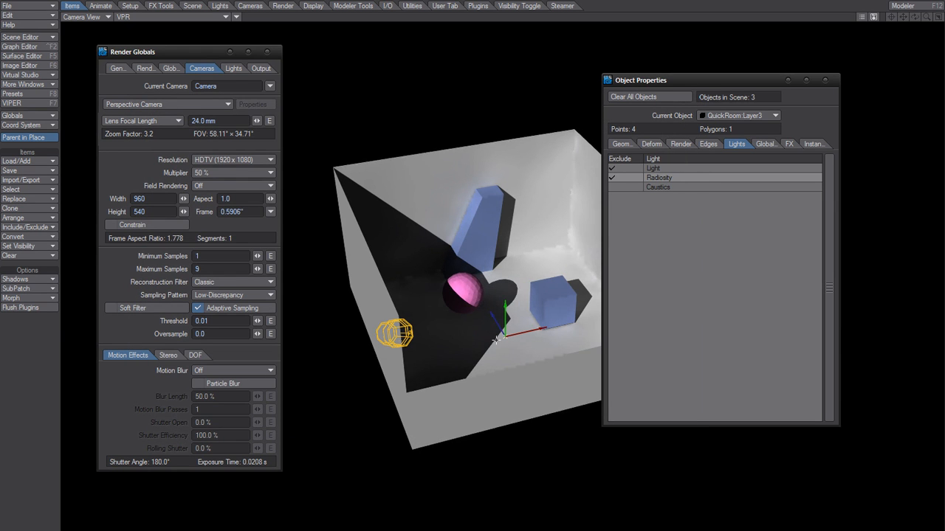
Raise the pink sphere, QuickRoom:Layer2, along its vertical axis so that it overlaps the tall blue block in the camera view.
left_click(463, 292)
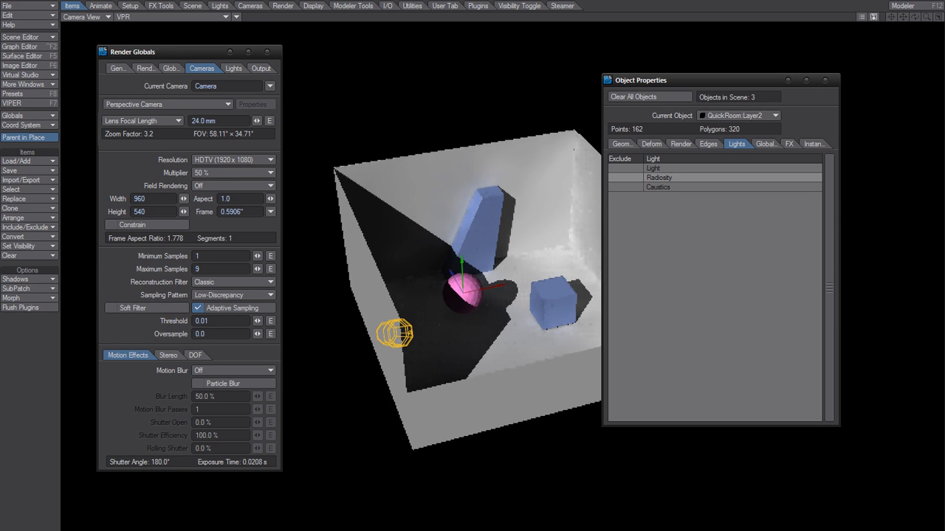
left_click_drag(462, 263, 461, 198)
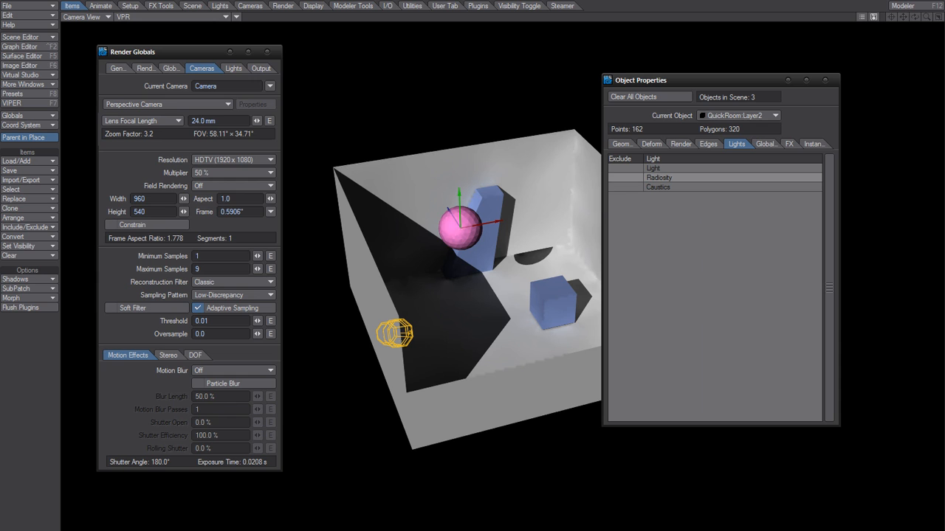
Open the clip map texture of the wall plane, QuickRoom:Layer3, keeping the camera view uncovered.
key("Down")
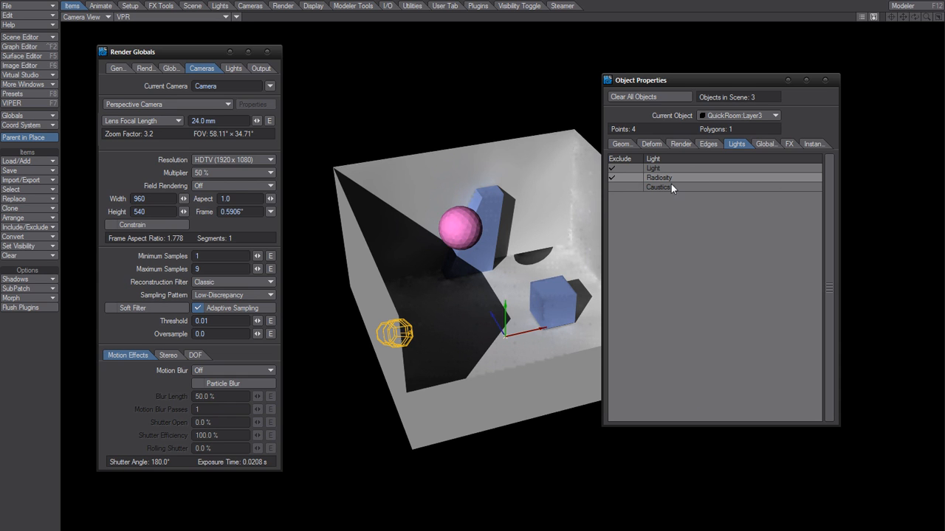
left_click(649, 144)
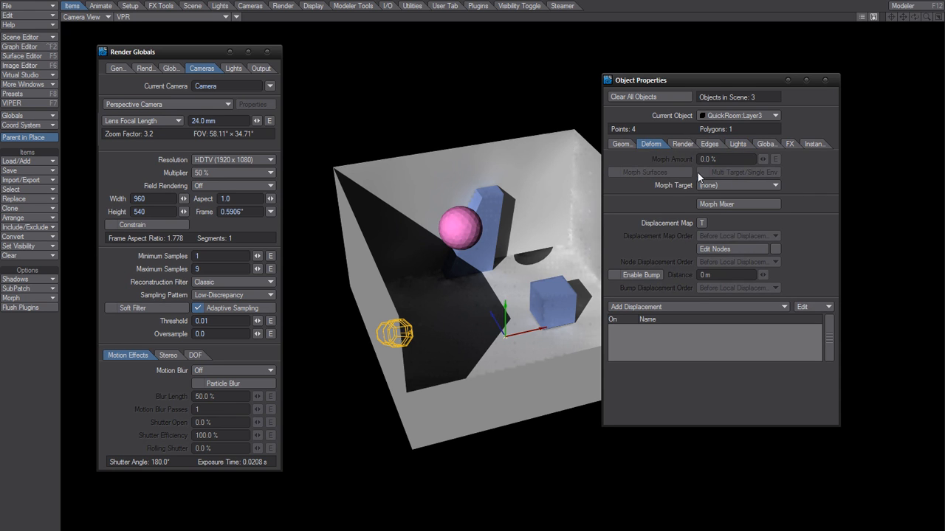
left_click(683, 143)
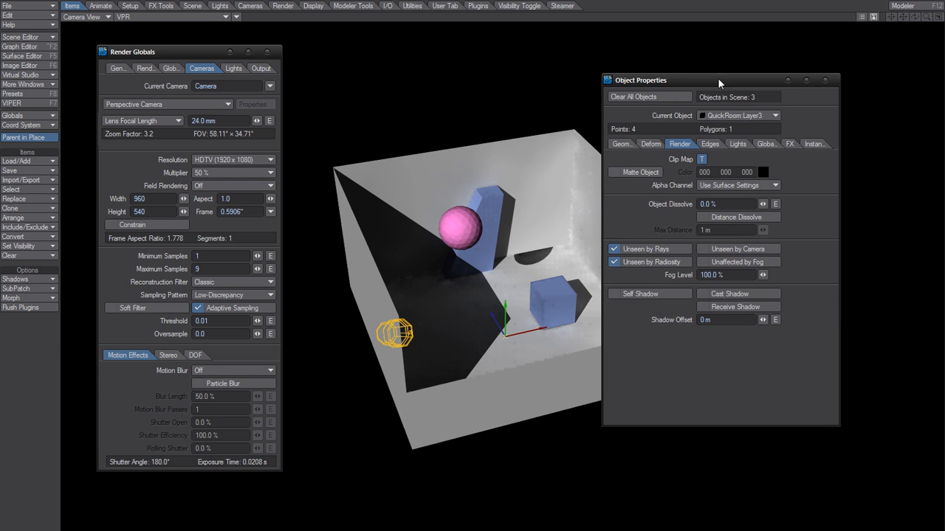
left_click_drag(717, 79, 733, 81)
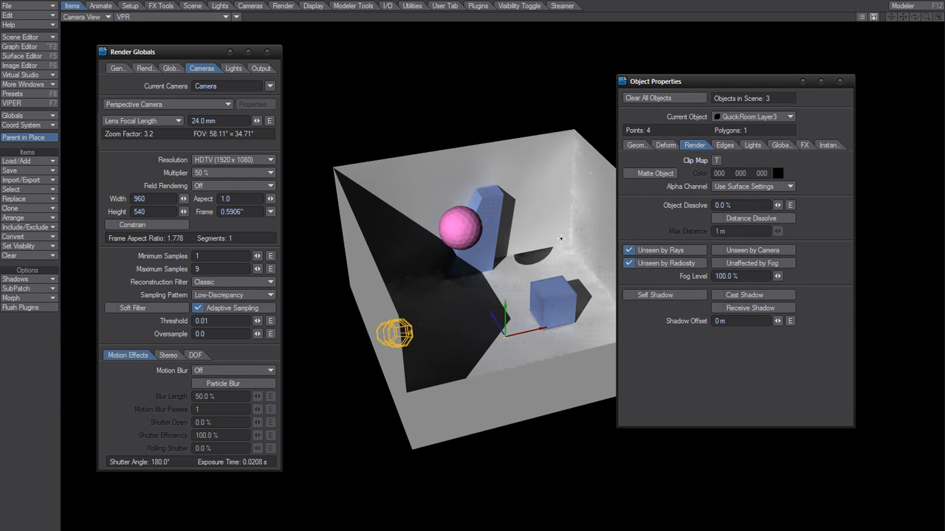
left_click(716, 161)
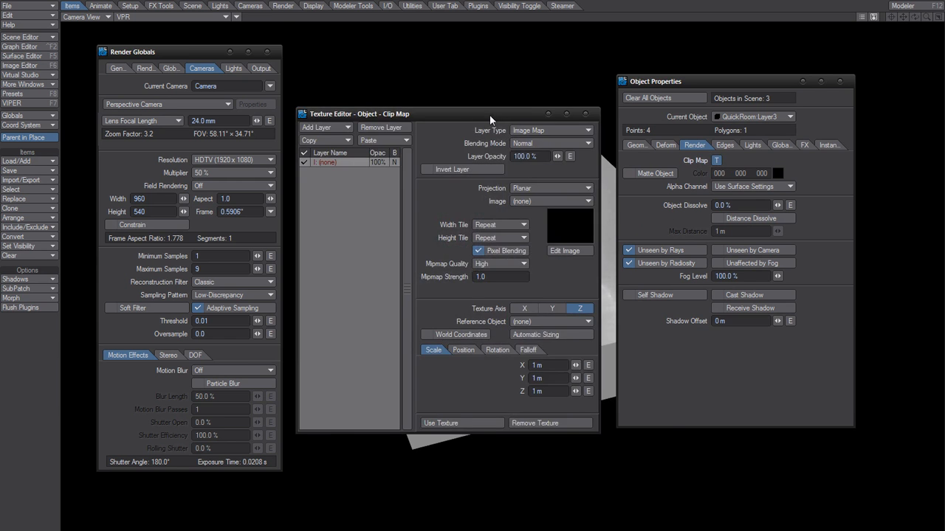
left_click_drag(490, 115, 777, 121)
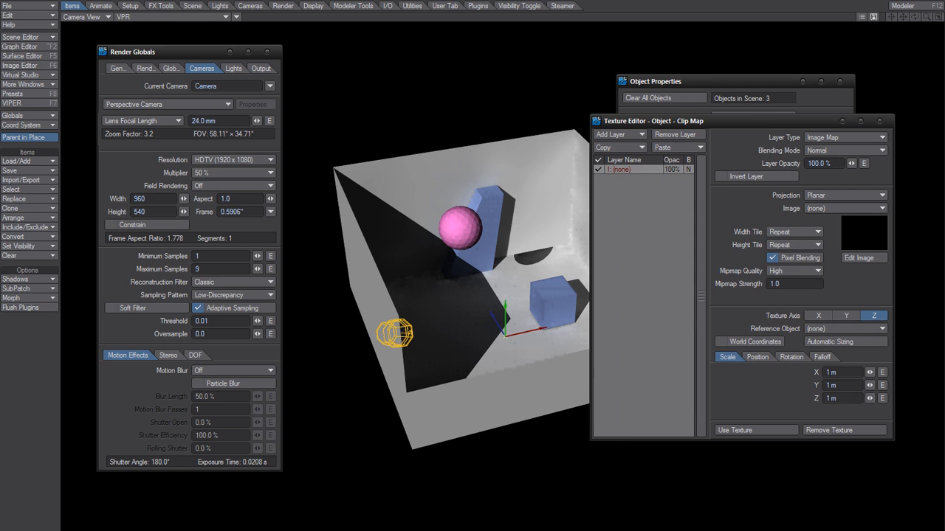
Switch to Photoshop and create a new 500 x 500 pixel RGB document with a white background.
key("alt+Tab")
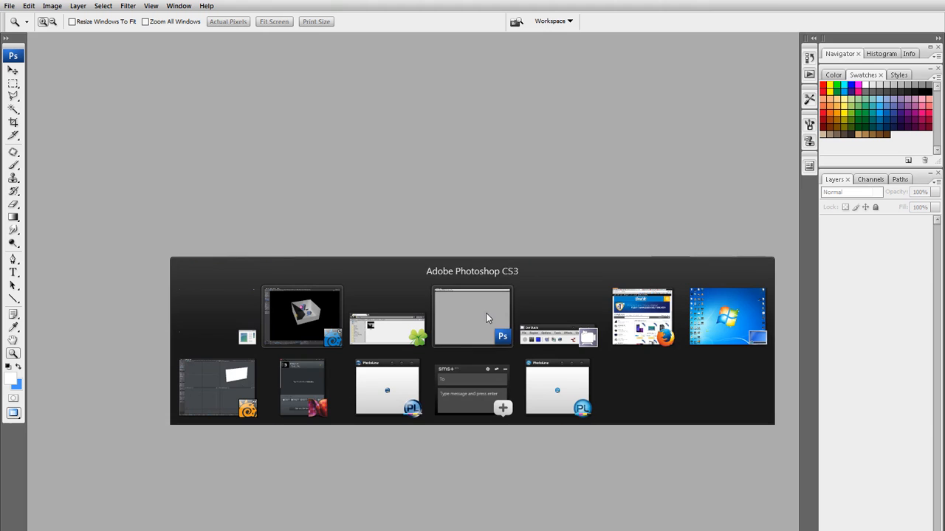
left_click(485, 317)
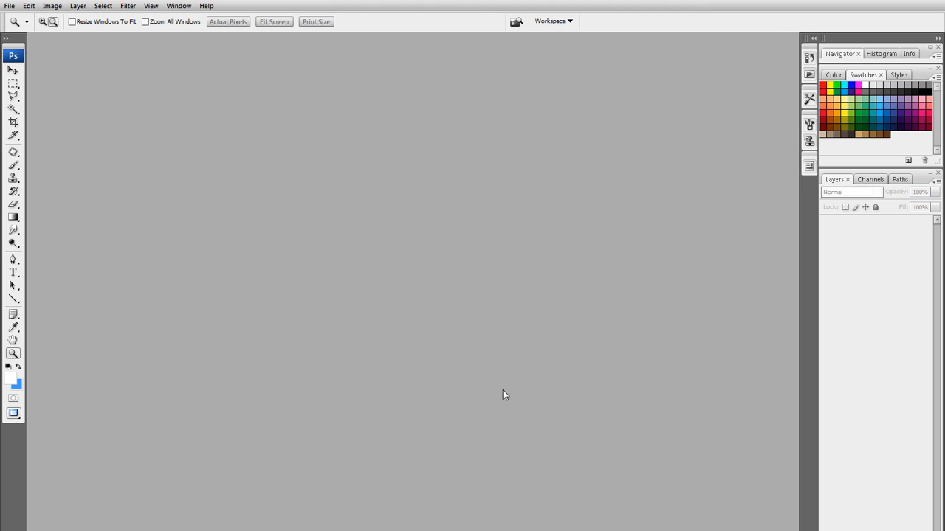
key("ctrl+n")
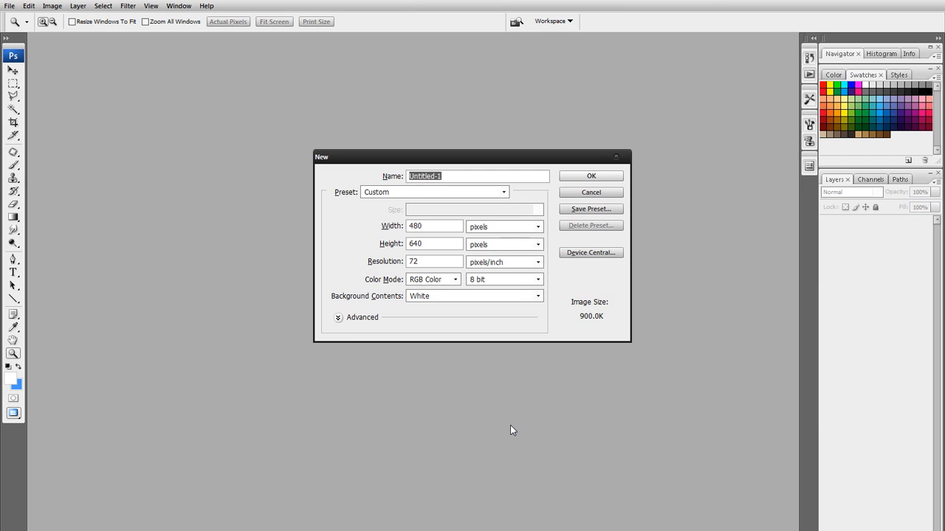
double_click(415, 227)
type("500")
key("Tab")
key("Tab")
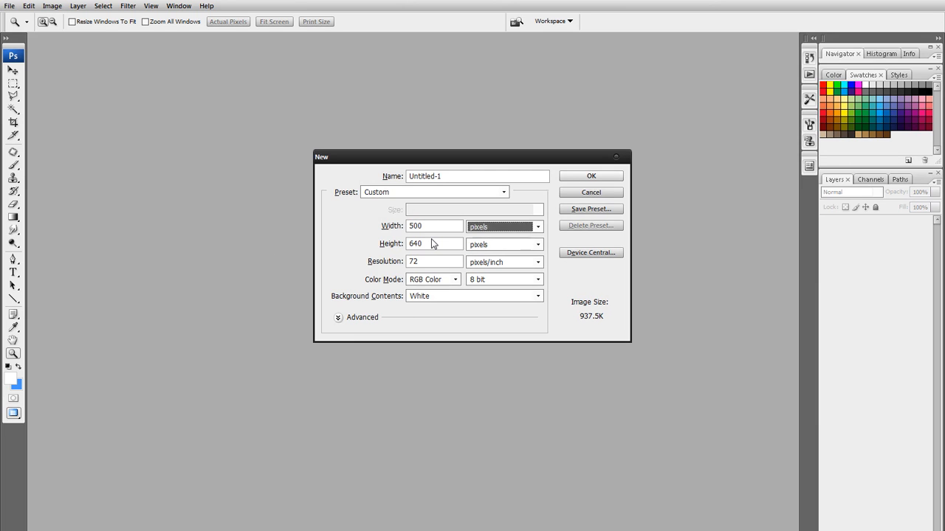
type("500")
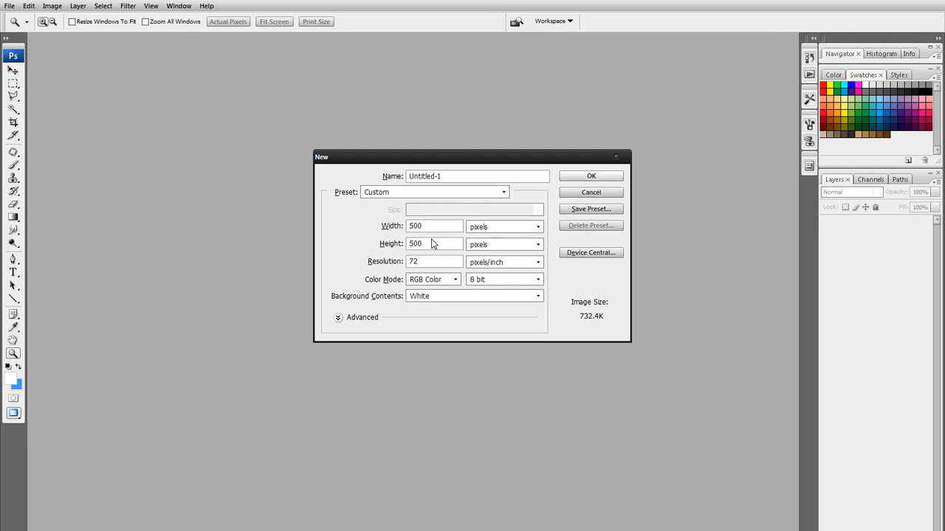
key("Return")
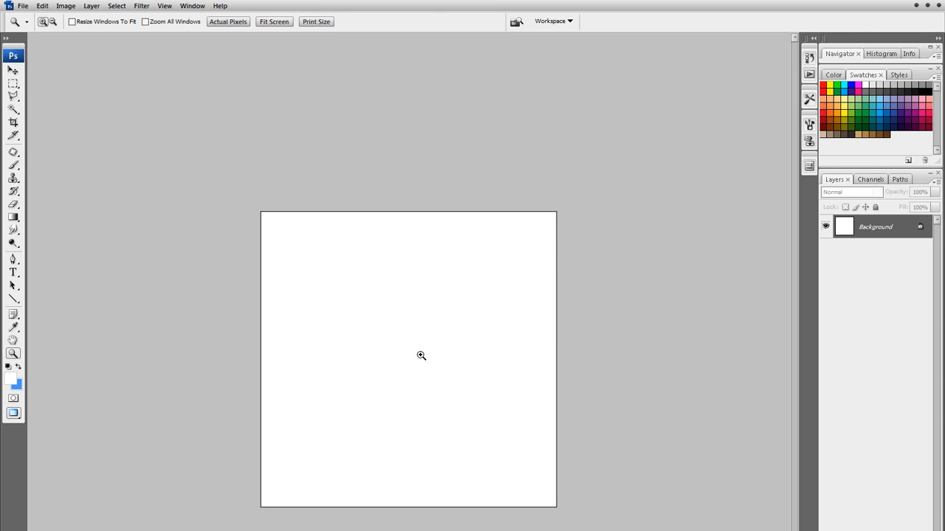
Create a black circle on its own layer from an elliptical selection, centred on the white canvas.
key("m")
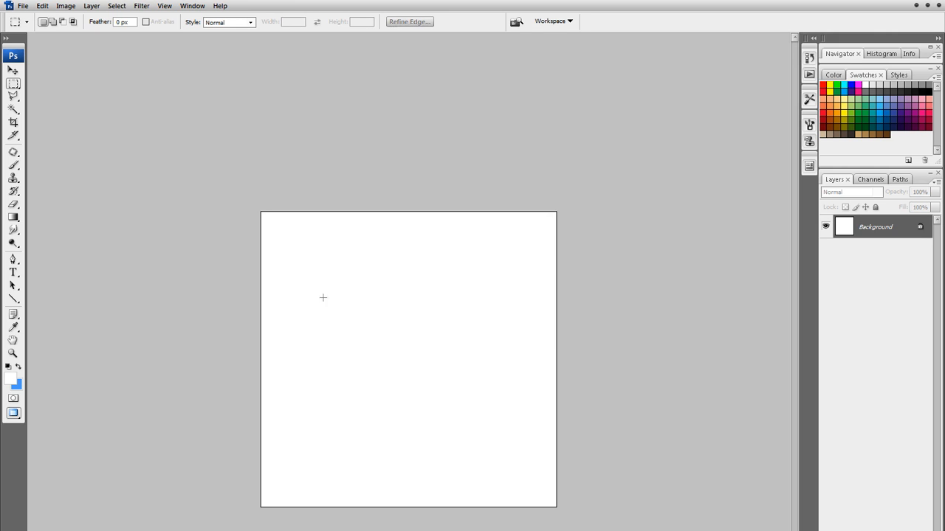
key("shift+m")
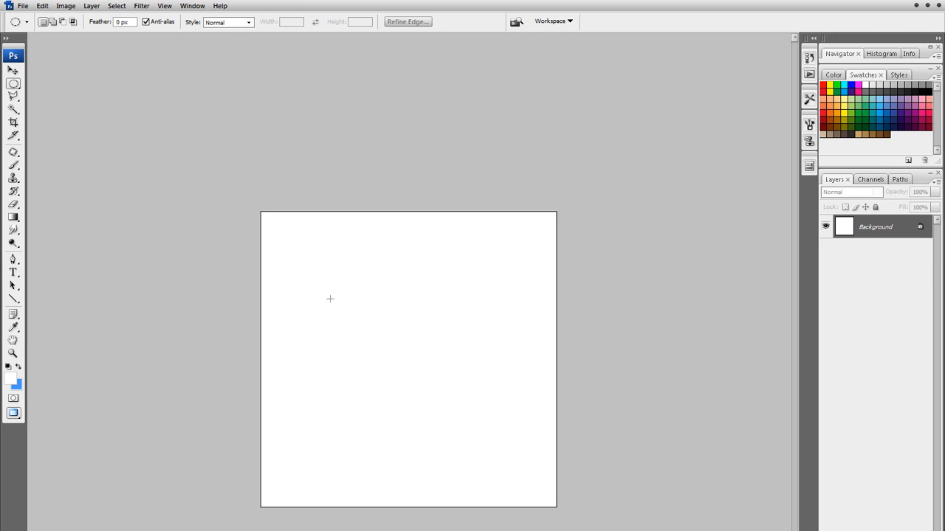
left_click_drag(427, 408, 494, 445)
right_click(369, 353)
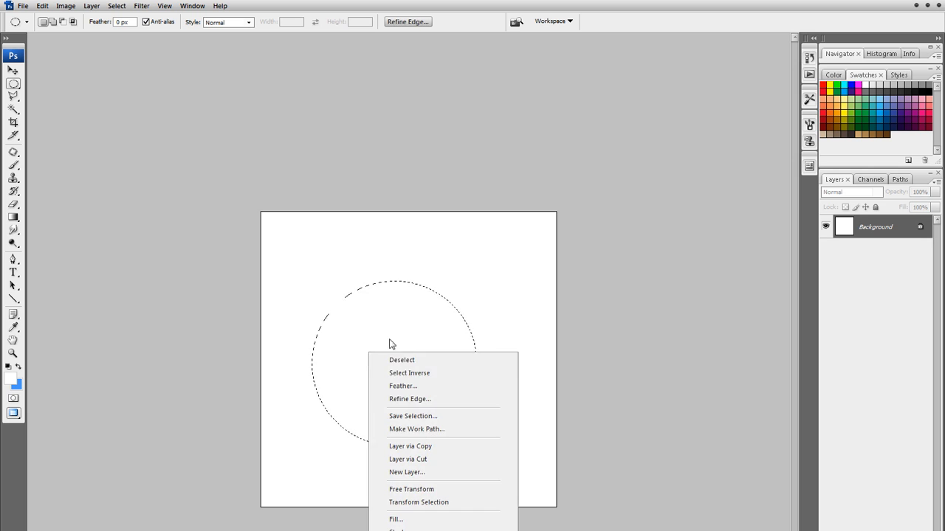
left_click(423, 447)
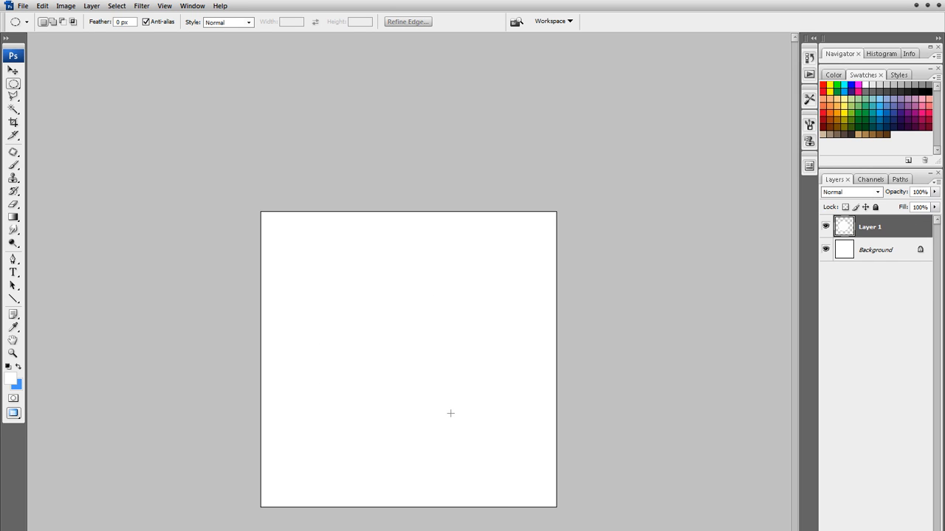
key("ctrl+a")
key("ctrl+d")
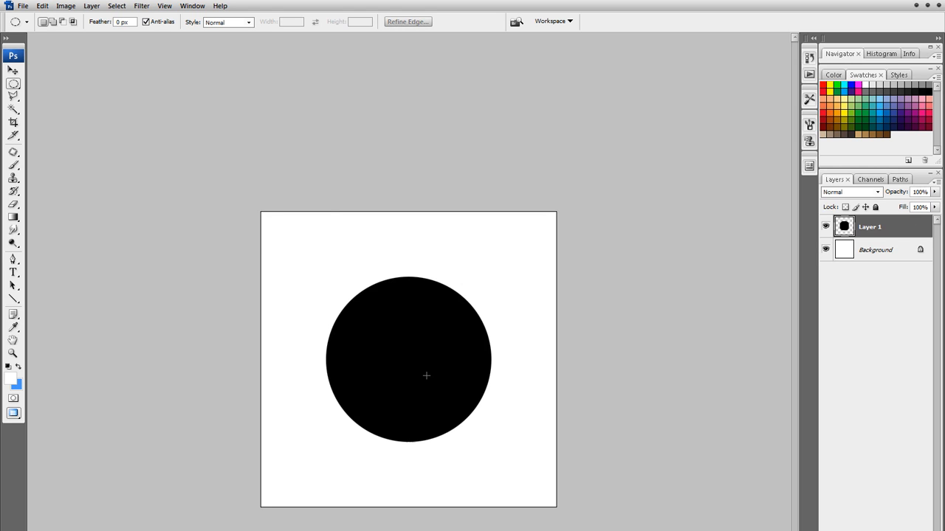
Apply a Gaussian Blur with a radius of 33.6 pixels to the black circle.
key("alt+t")
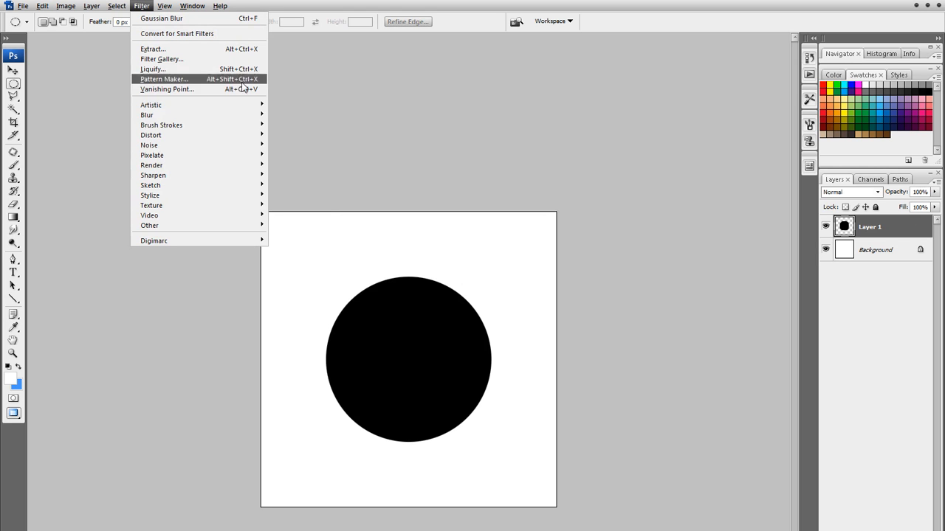
mouse_move(229, 117)
left_click(307, 154)
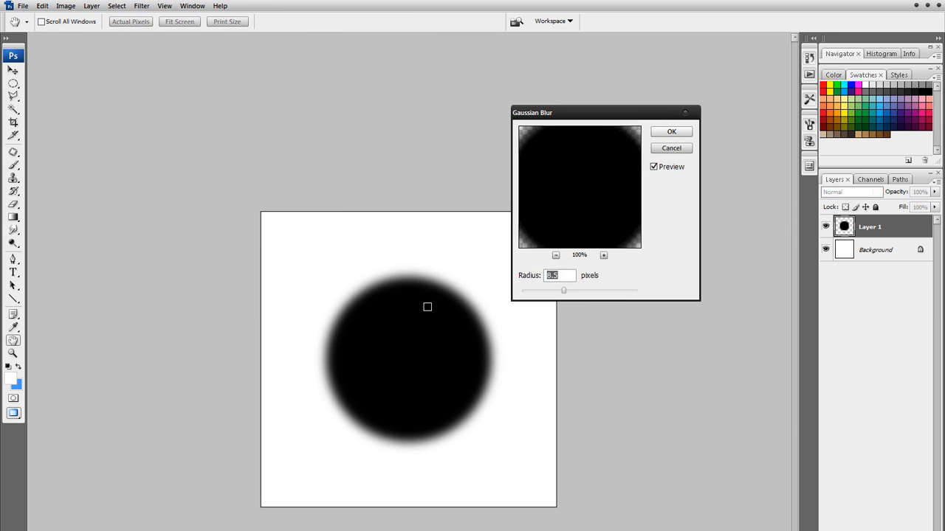
mouse_move(566, 291)
left_mouse_down()
mouse_move(590, 293)
mouse_move(583, 299)
left_mouse_up()
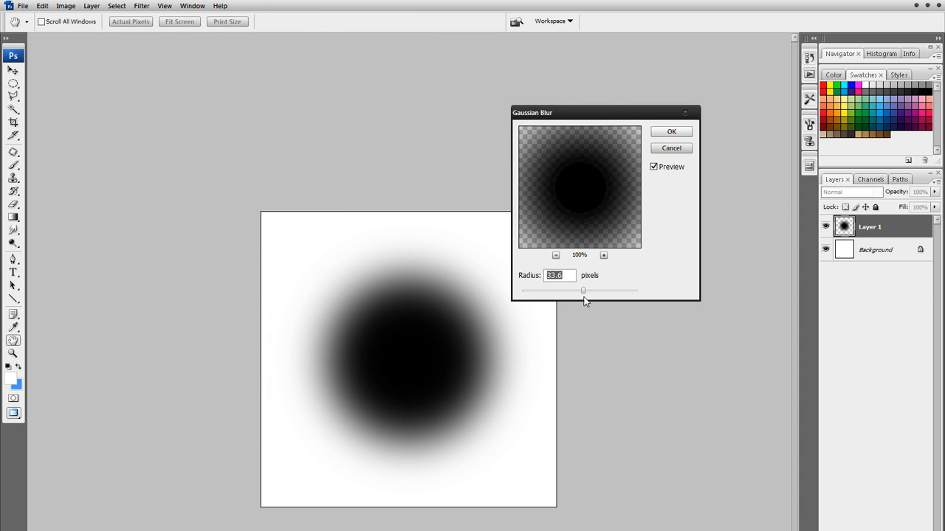
left_click(677, 133)
Set the blurred circle layer's blending mode to Dissolve and merge it with the background.
left_click(845, 193)
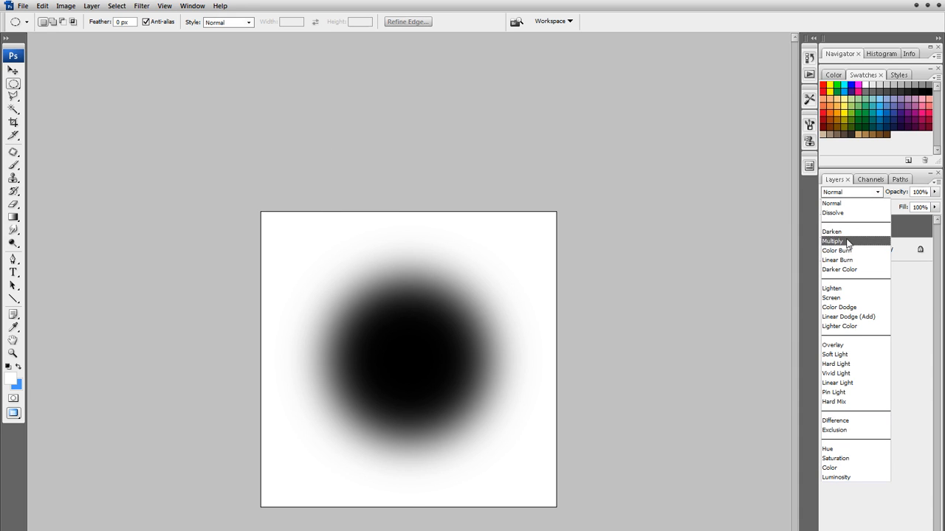
left_click(847, 215)
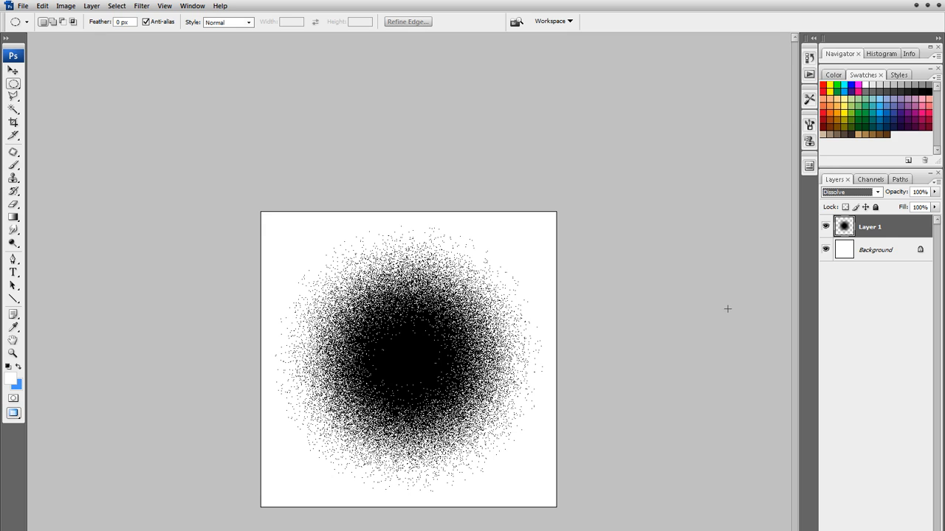
left_click(852, 253, "shift")
key("ctrl+e")
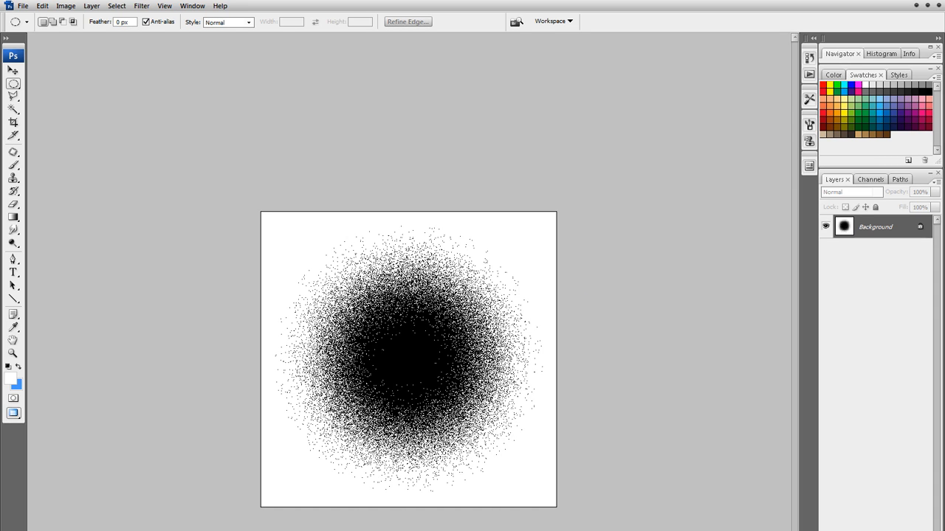
Save the speckled circle image as Clip.png in the Bakey folder, accepting the PNG options.
key("ctrl+shift+s")
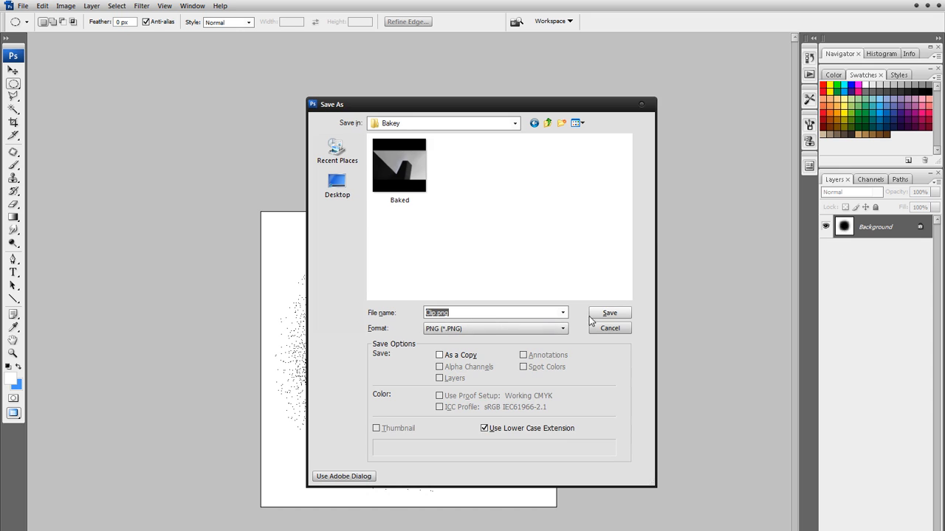
left_click(615, 316)
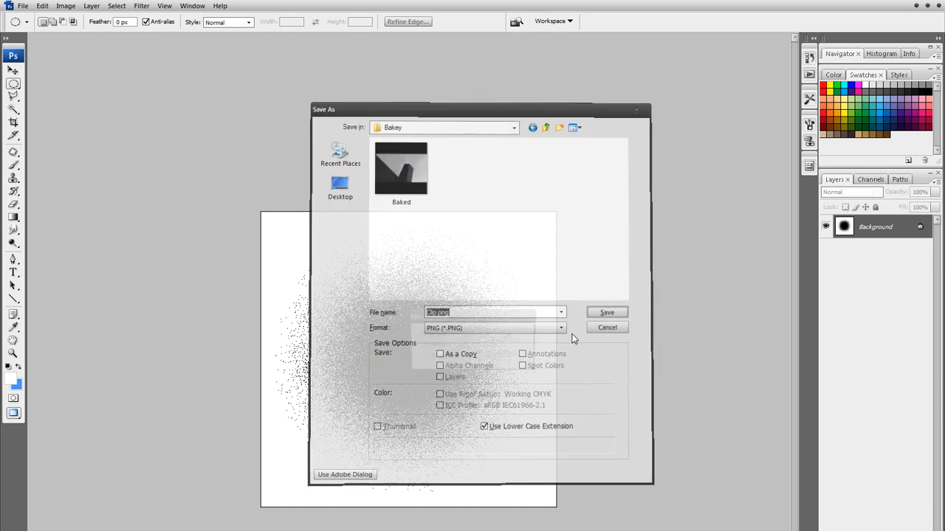
left_click(508, 338)
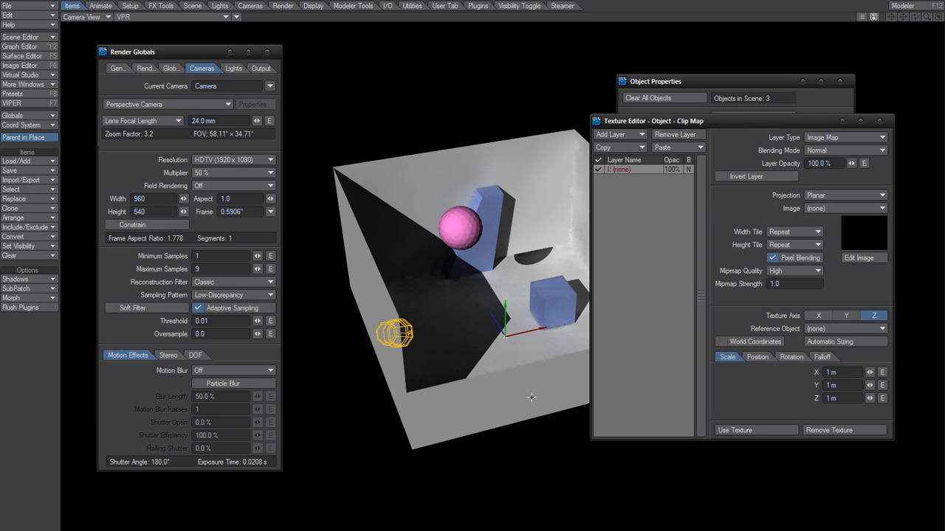
Return to LightWave and load Clip.png as the clip map layer's image with Planar projection.
left_click_drag(725, 120, 740, 122)
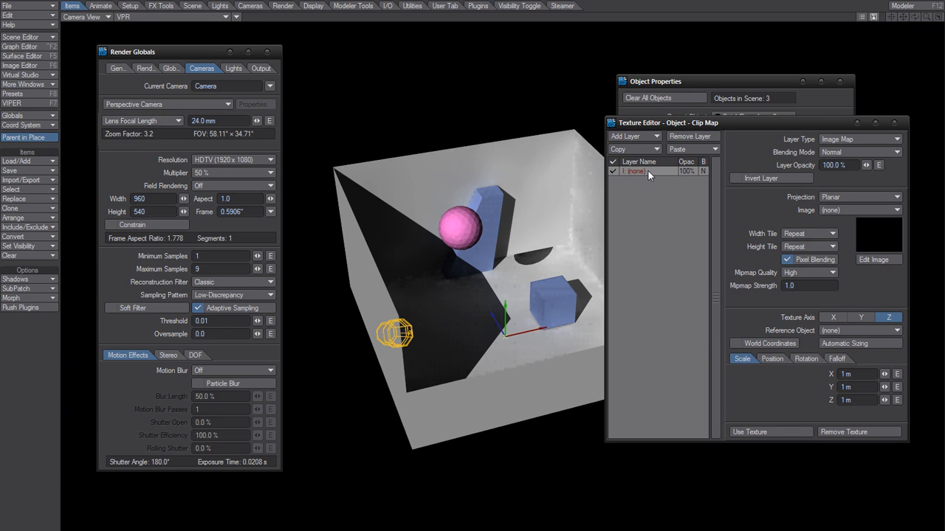
left_click(839, 198)
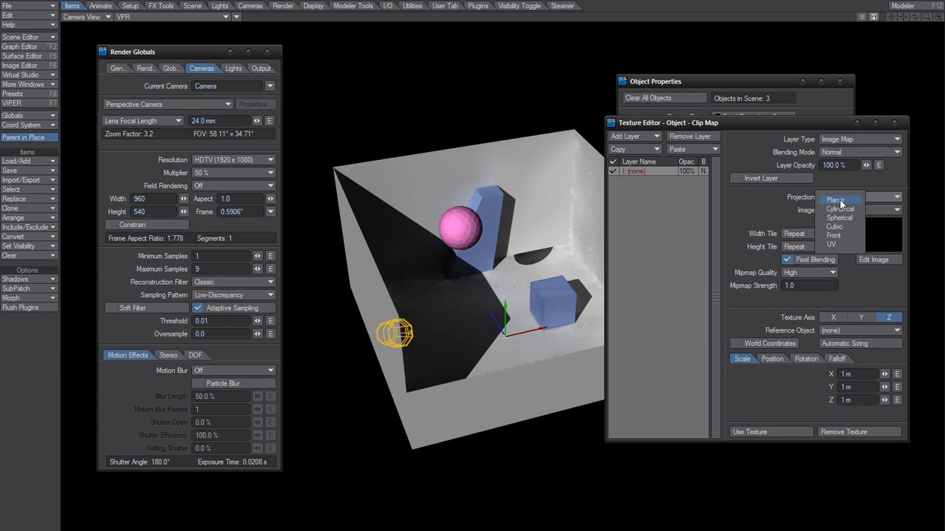
left_click(837, 200)
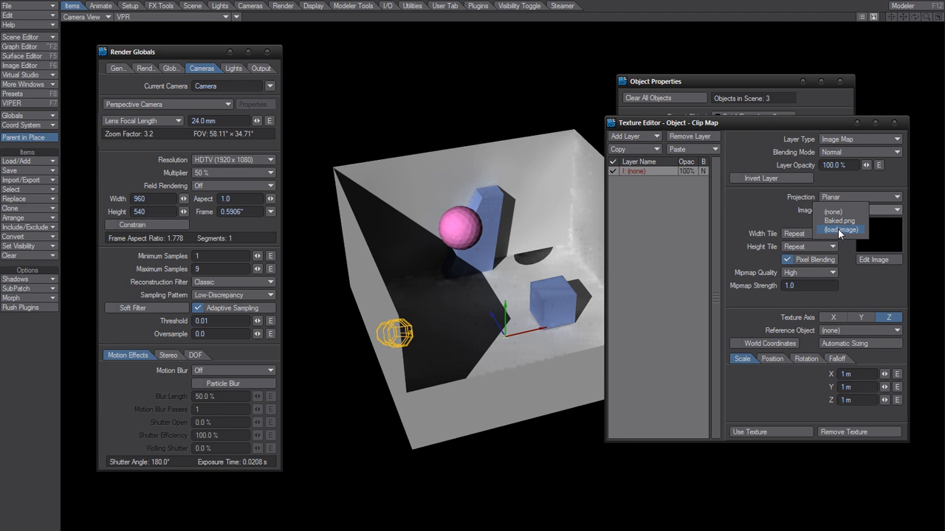
left_click(837, 228)
left_click(685, 226)
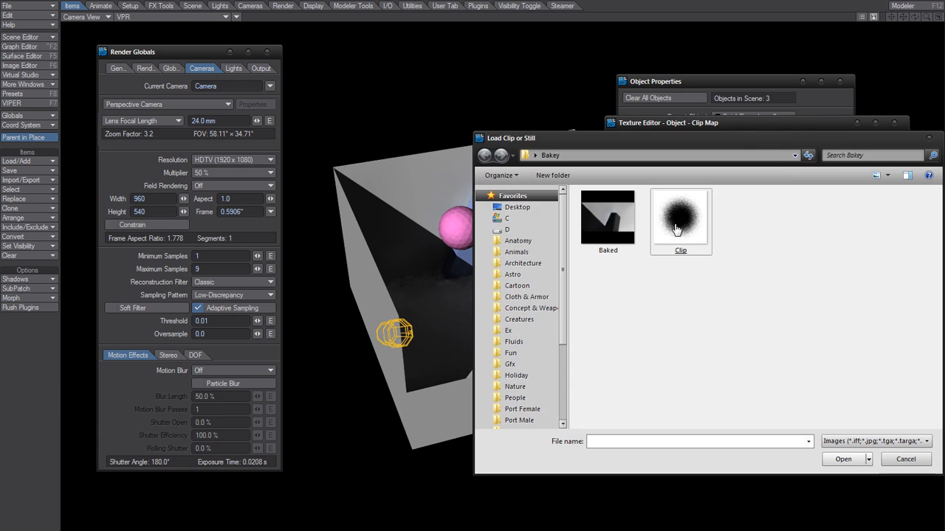
double_click(684, 226)
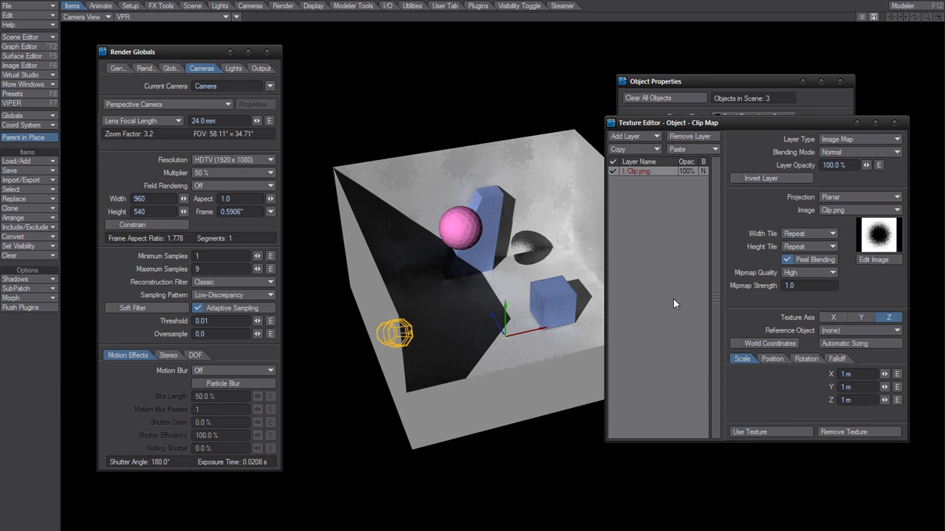
Set the clip map's width and height tiling to Reset, and turn off pixel blending and mipmapping.
left_click(799, 234)
left_click(797, 224)
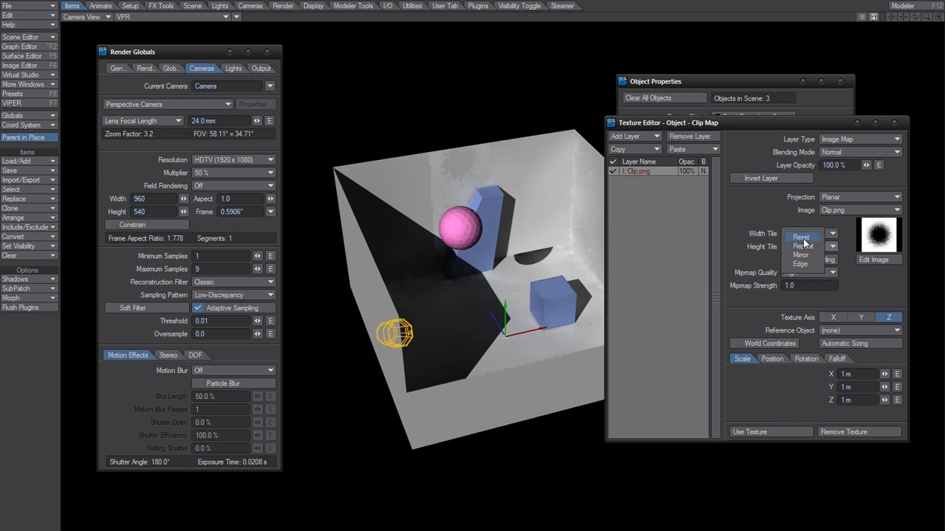
left_click(806, 273)
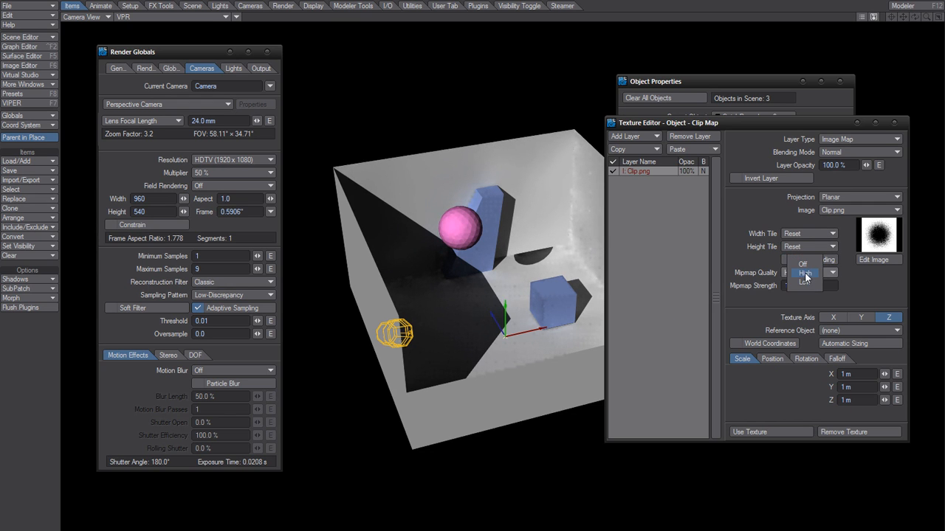
left_click(803, 264)
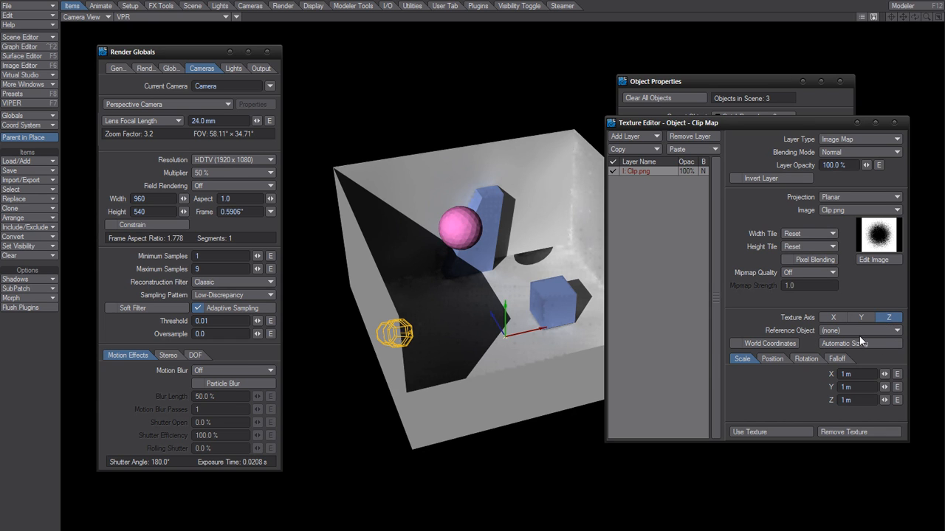
Try inverting the clip map layer and switching its texture axis to X and Y, restoring the non-inverted Z-axis setup.
left_click(744, 182)
left_click(738, 180)
left_click(831, 320)
left_click(856, 318)
left_click(885, 320)
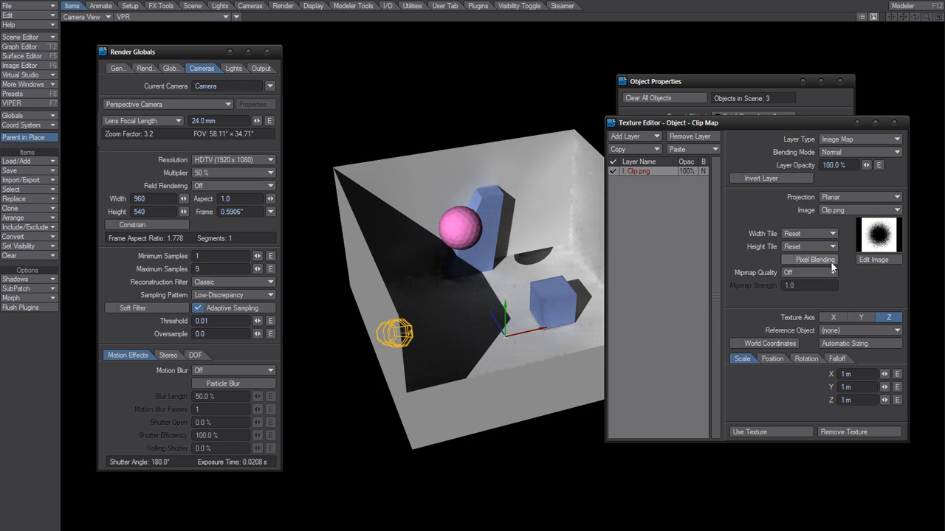
Try Repeat for the clip map's width tiling, and switch it back to Reset with the layer non-inverted.
left_click(808, 234)
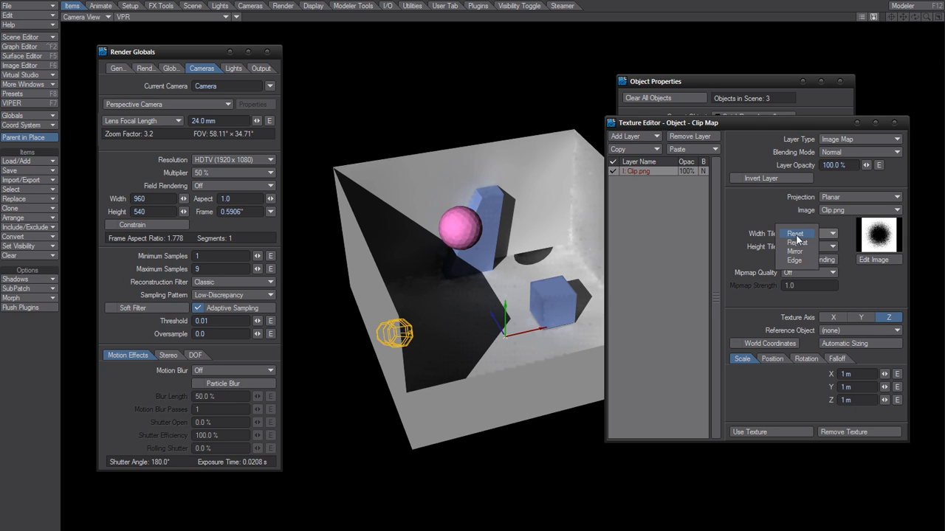
left_click(799, 244)
left_click(804, 244)
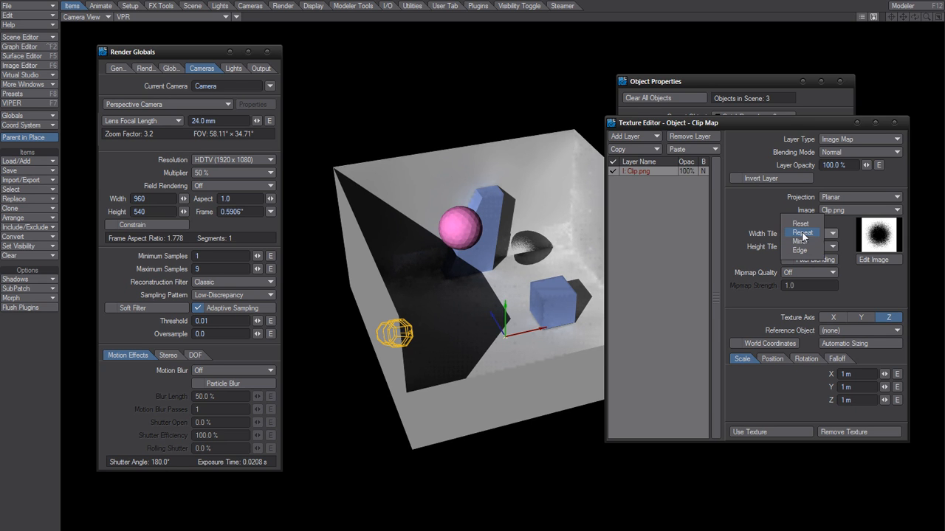
left_click(802, 226)
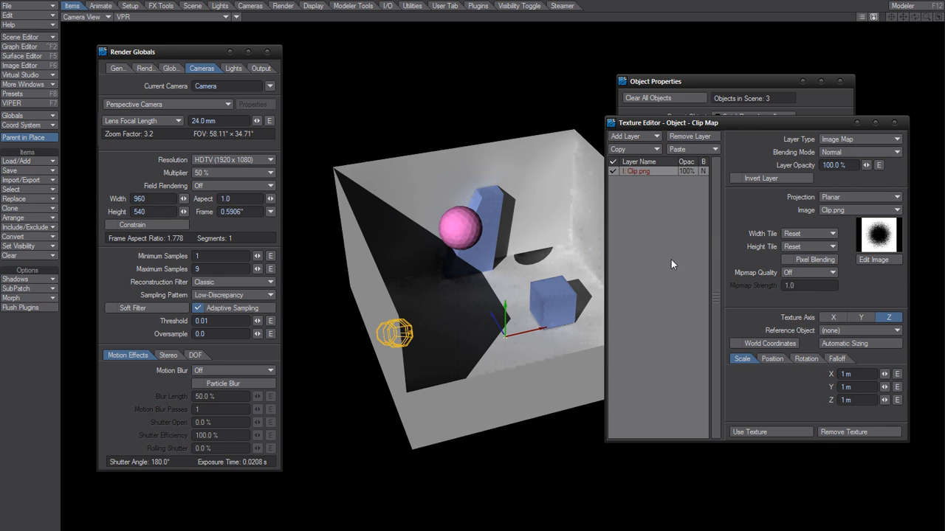
left_click(748, 179)
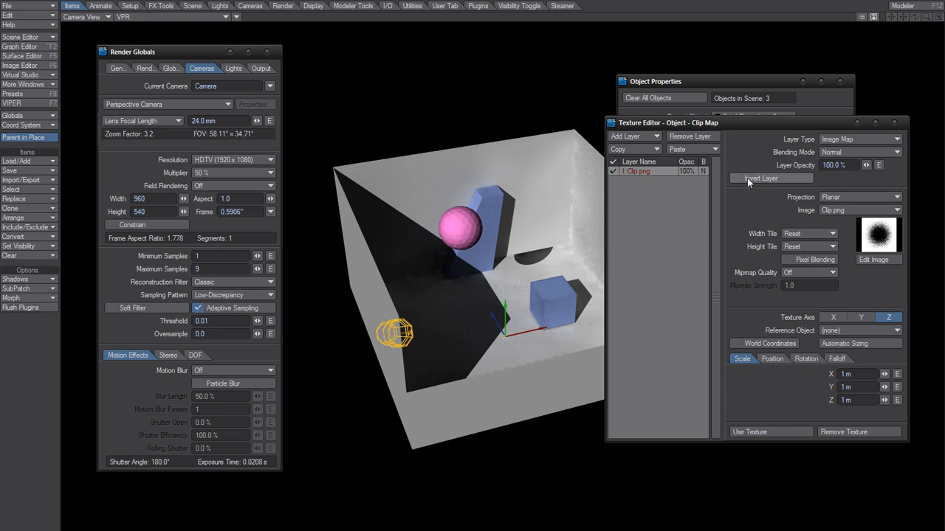
Shift the clip map's X position to about 1.17 m and invert the image layer.
left_click(772, 360)
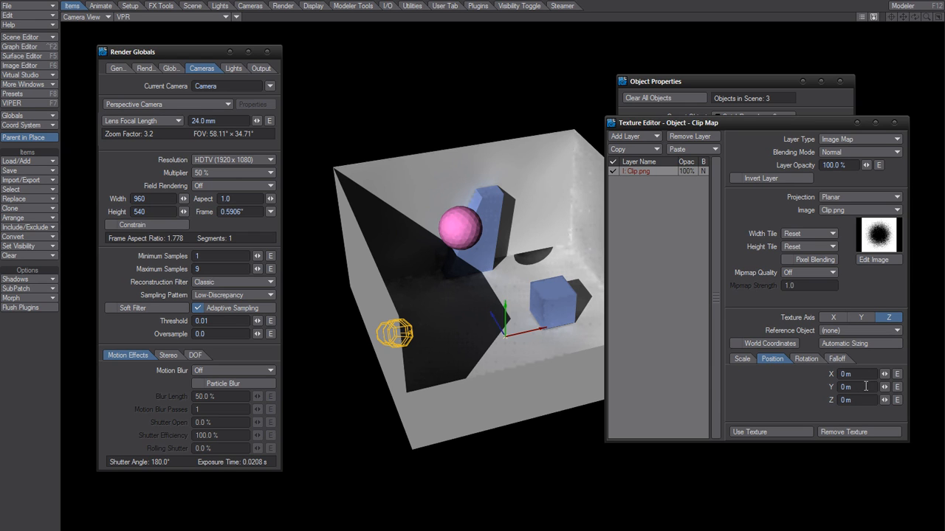
left_click(847, 374)
type("2")
key("Tab")
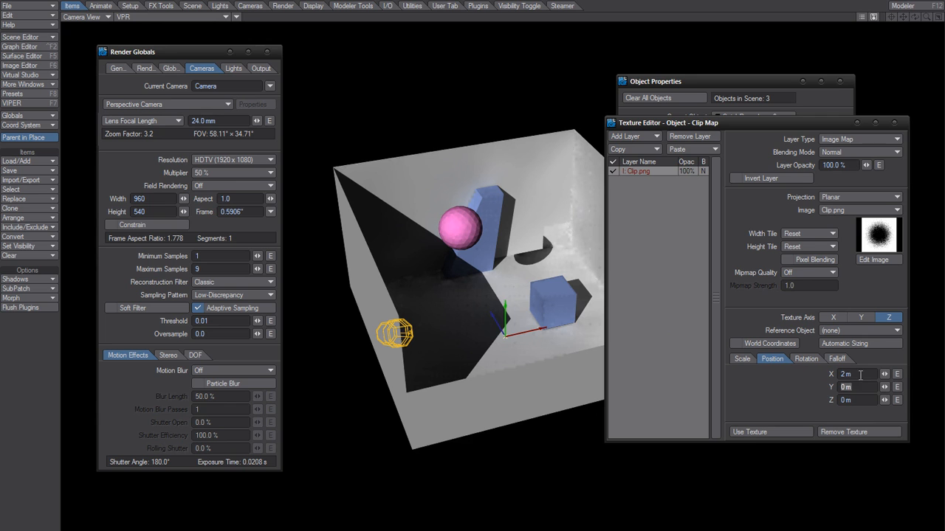
left_click(884, 375)
left_click_drag(885, 375, 857, 375)
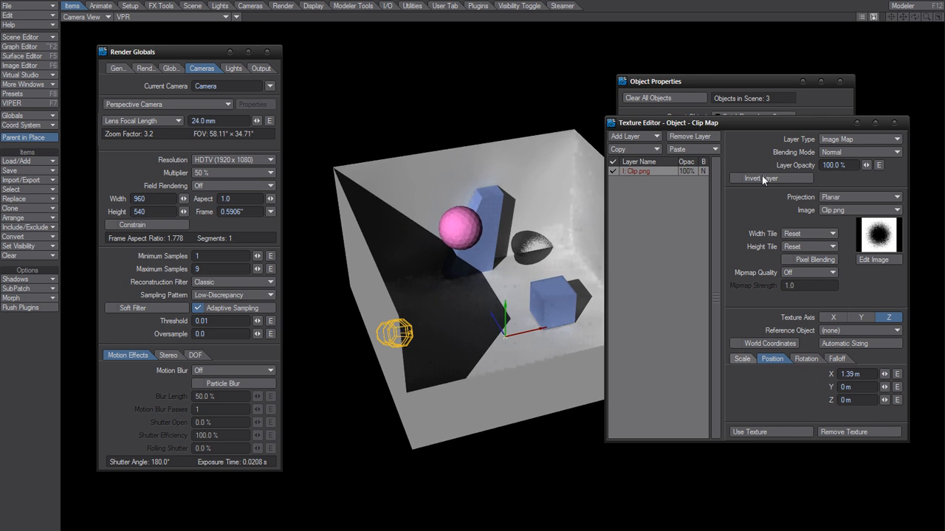
left_click(749, 181)
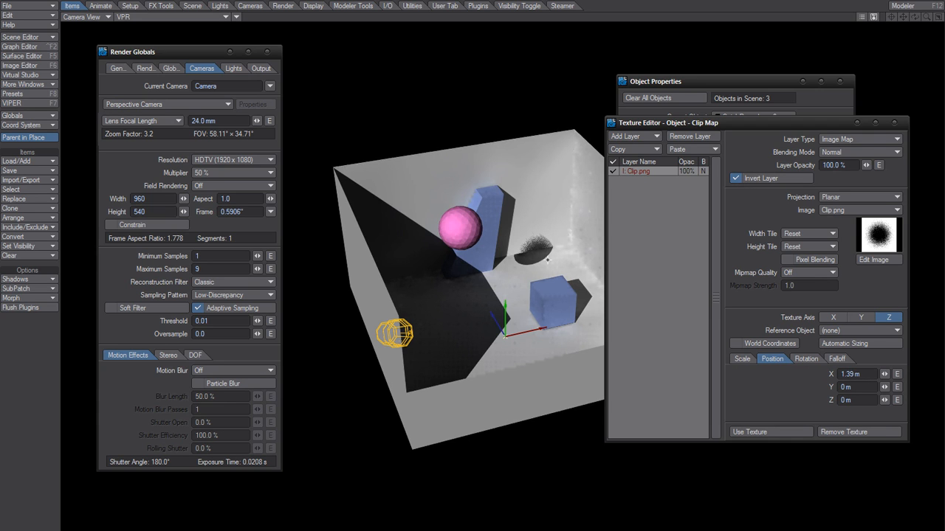
left_click_drag(885, 374, 885, 375)
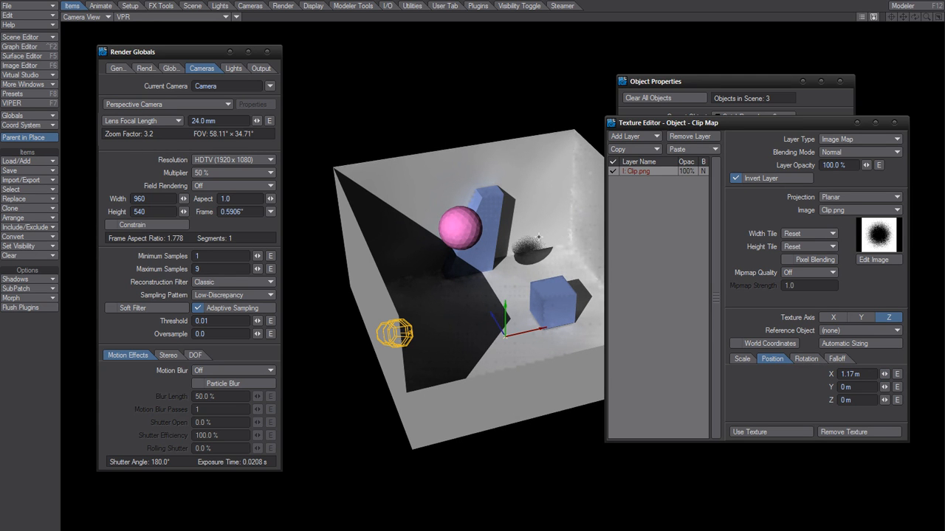
Scale the clip map to 2 m on all axes and adjust its X position to 1.105 m.
left_click(741, 358)
type("2")
key("Return")
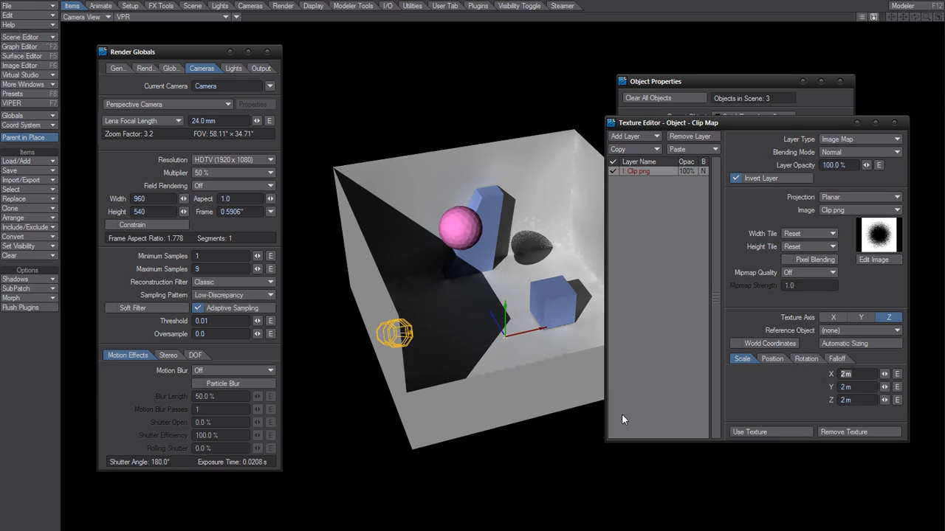
left_click(773, 361)
left_click(805, 360)
left_click(776, 359)
mouse_move(885, 374)
left_mouse_down()
mouse_move(860, 374)
mouse_move(883, 375)
left_mouse_up()
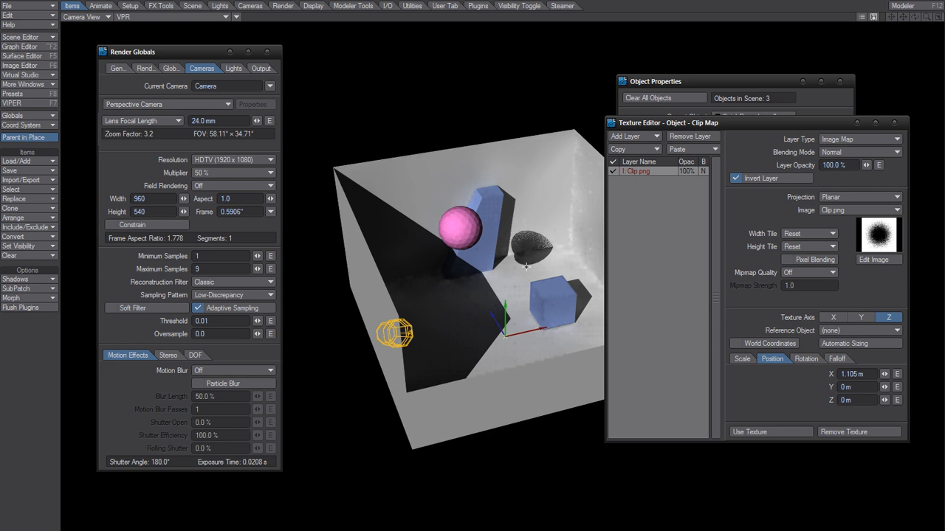
Test-render frame 60 with the clip map and close the rendered image.
key("F9")
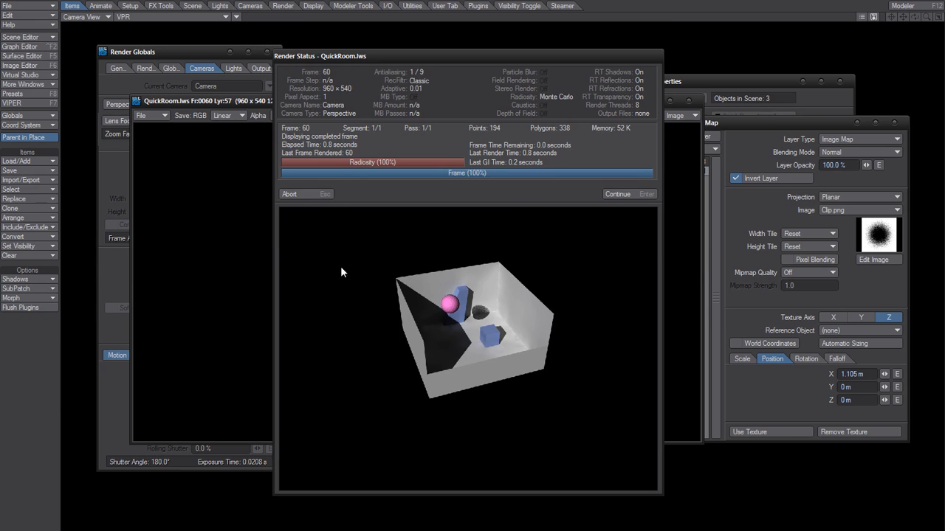
left_click(304, 193)
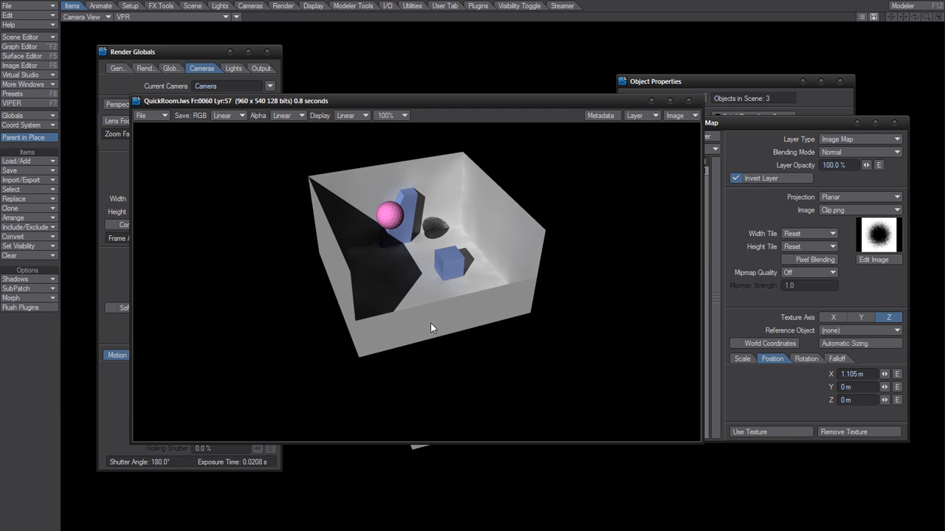
left_click(689, 100)
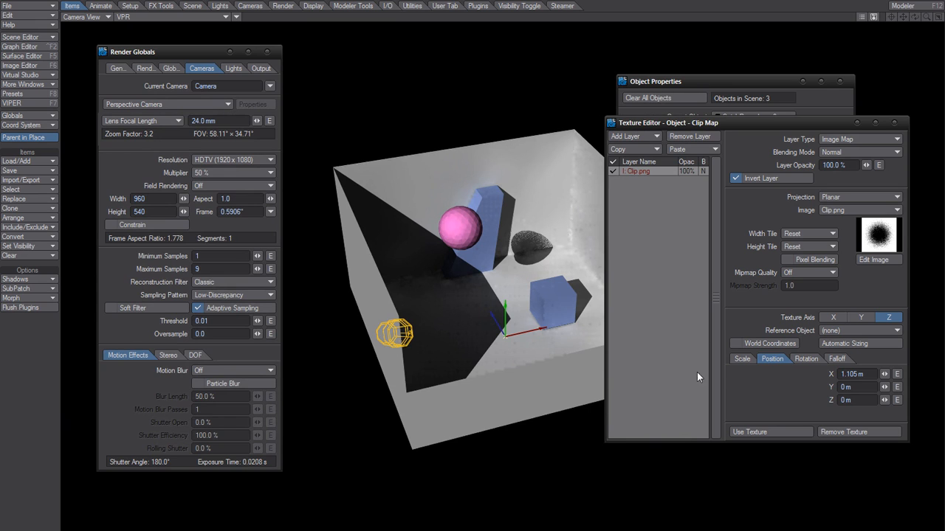
Scale the clip map to 3 m on all axes and render frame 60.
left_click(742, 358)
left_click(845, 374)
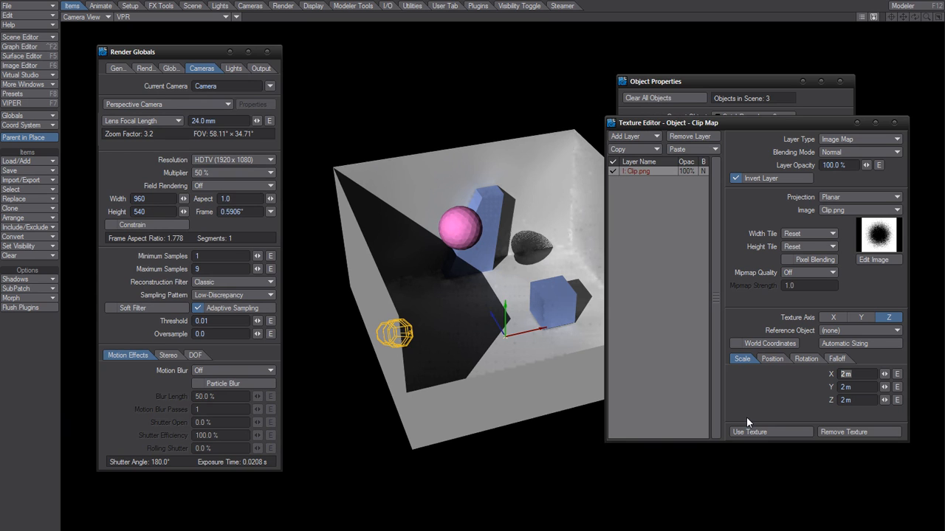
type("3")
key("Return")
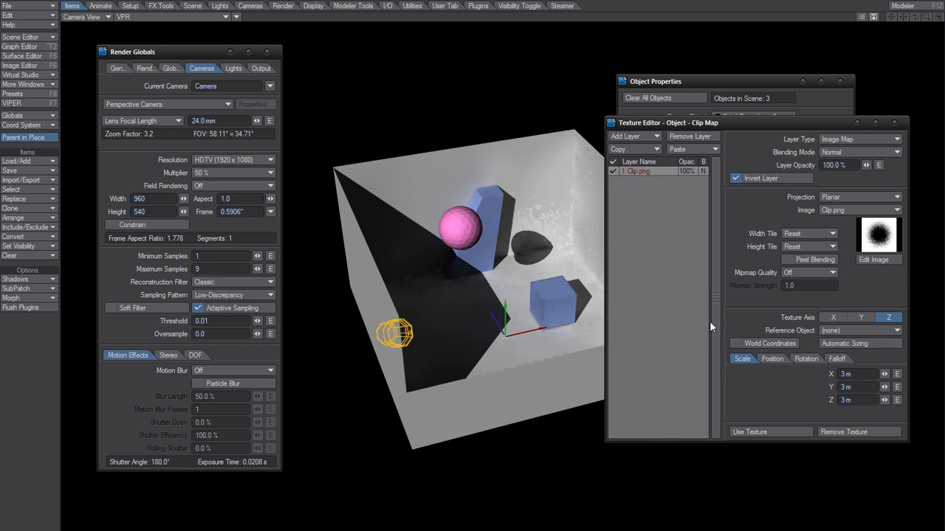
key("F9")
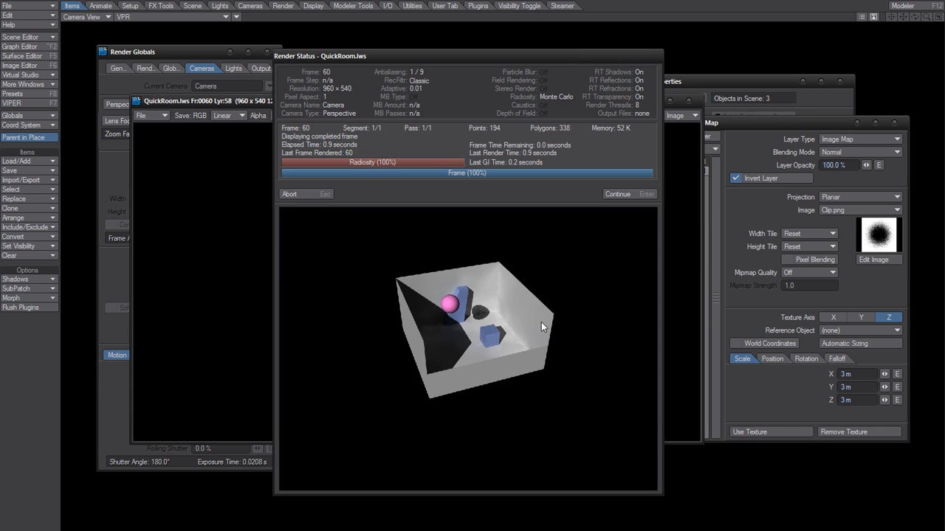
left_click(303, 193)
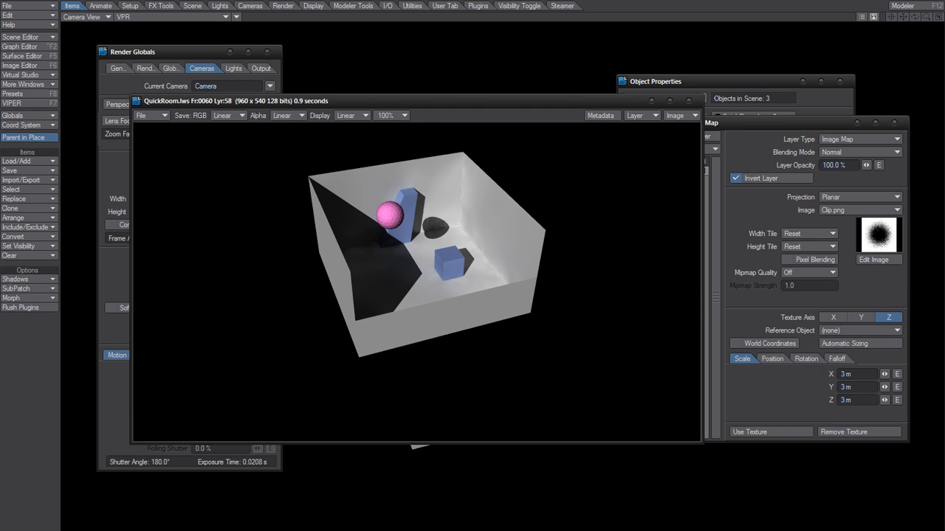
Render frames 61 through 64 one after another for comparison.
key("F9")
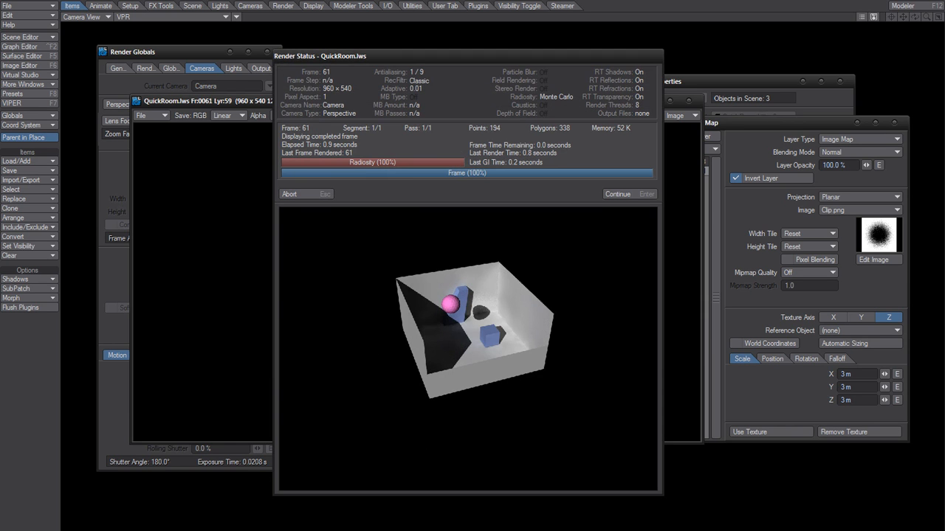
left_click(315, 193)
left_click(318, 193)
left_click(310, 194)
left_click(307, 193)
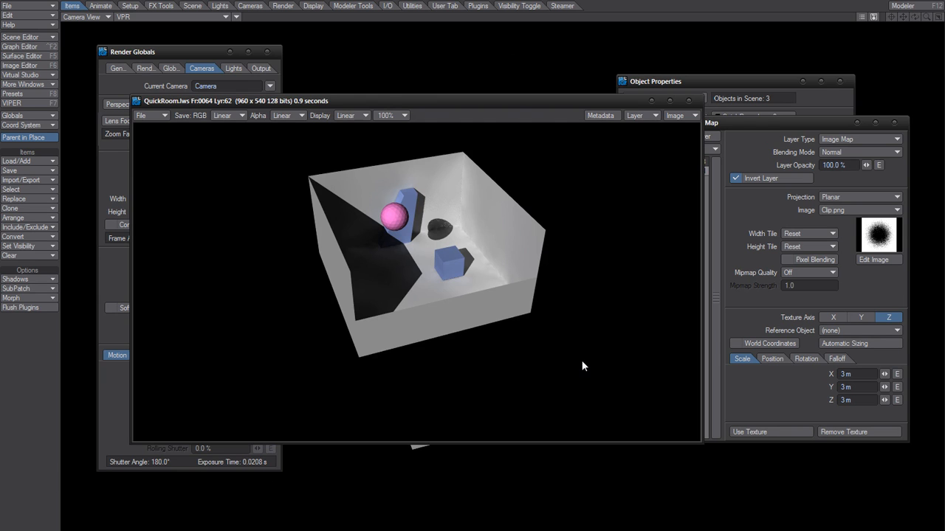
Enlarge the rendered frame 64 to 200% and bring the clipped plane behind the ball into view.
left_click(890, 240)
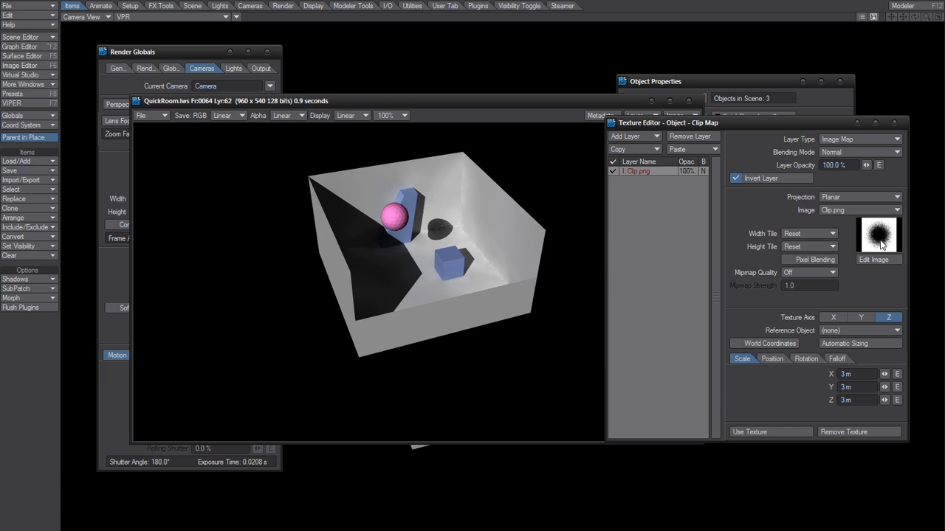
left_click(513, 322)
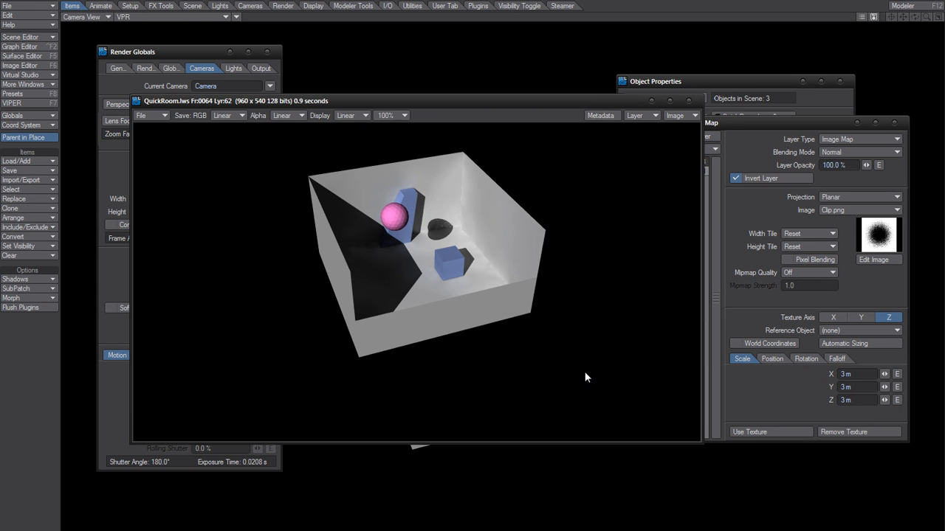
left_click(391, 115)
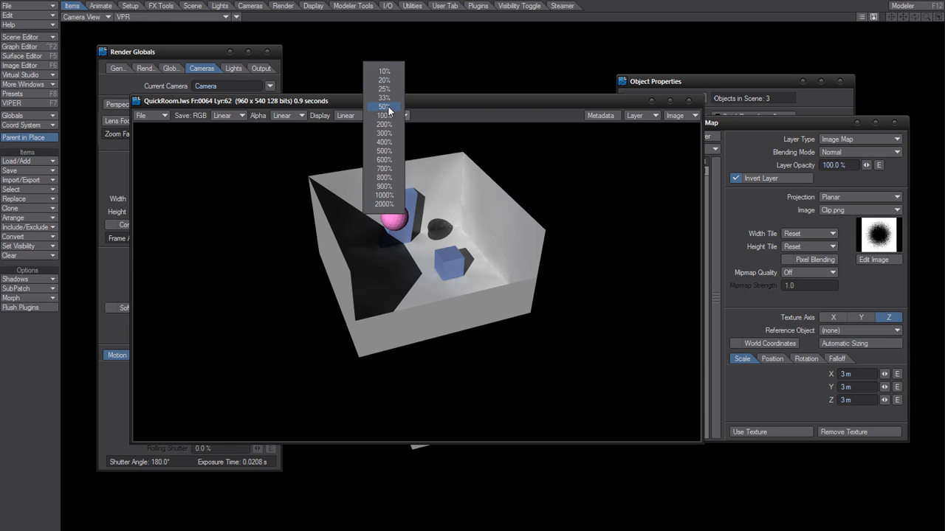
left_click(384, 124)
left_click_drag(693, 228, 693, 176)
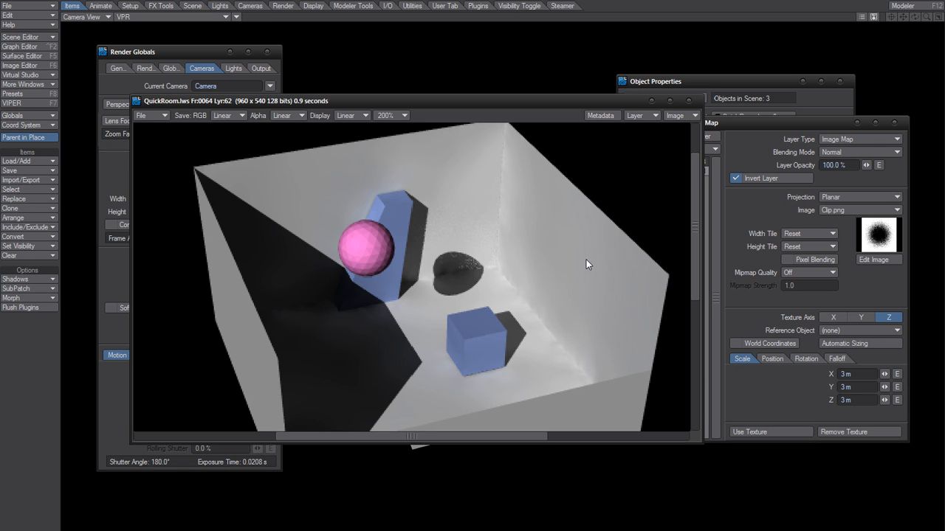
Flip back and forth through rendered frames 60 to 64, examining the clipped plane's edges for flicker.
key("Up")
key("Up")
key("Up")
key("Up")
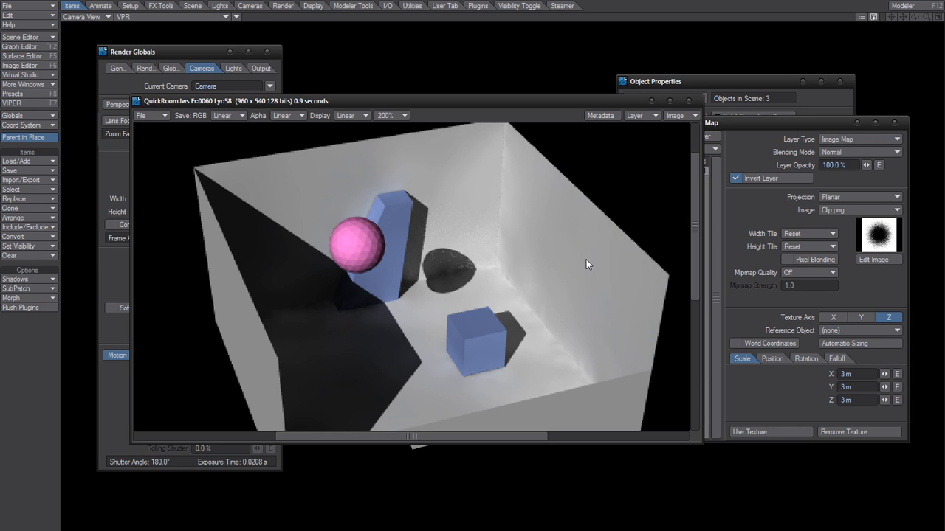
key("Down")
key("Down")
key("Down")
key("Down")
key("Up")
key("Up")
key("Up")
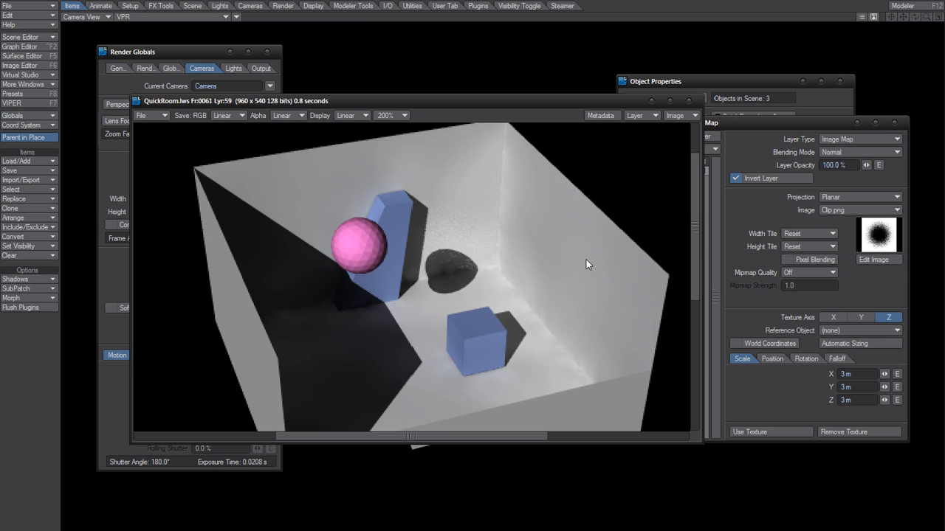